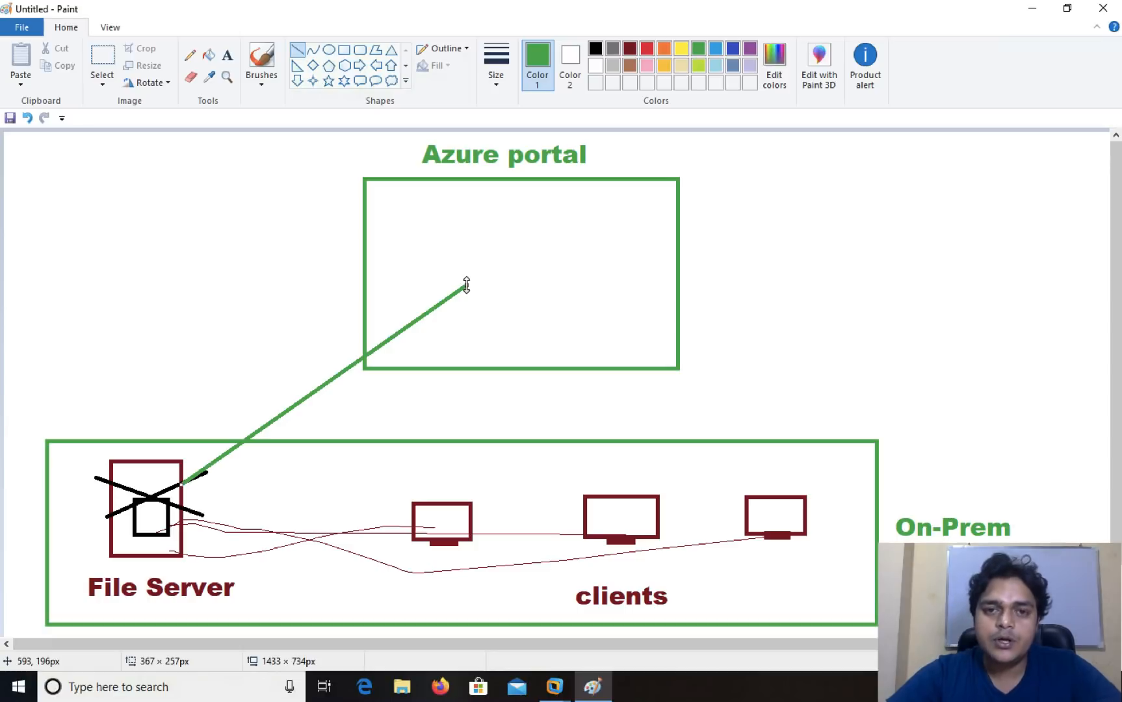
- Draw a green oval at the end of the file-server line, inside the Azure portal box
{"action": "left_click", "coordinate": [330, 49]}
{"action": "mouse_move", "coordinate": [457, 250]}
{"action": "left_mouse_down"}
{"action": "mouse_move", "coordinate": [513, 306]}
{"action": "mouse_move", "coordinate": [545, 311]}
{"action": "left_mouse_up"}
{"action": "left_click", "coordinate": [792, 236]}
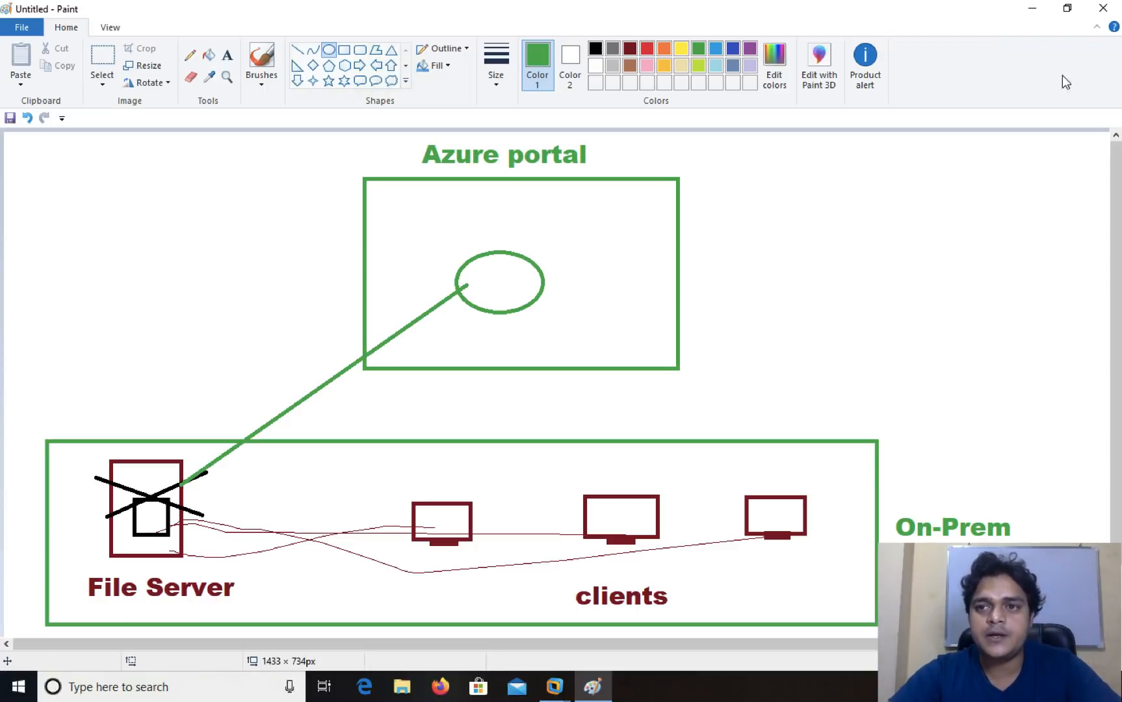
- Set Paint aside and list all Azure storage services in the browser
{"action": "left_click", "coordinate": [1031, 8]}
{"action": "key", "text": "ctrl+Left"}
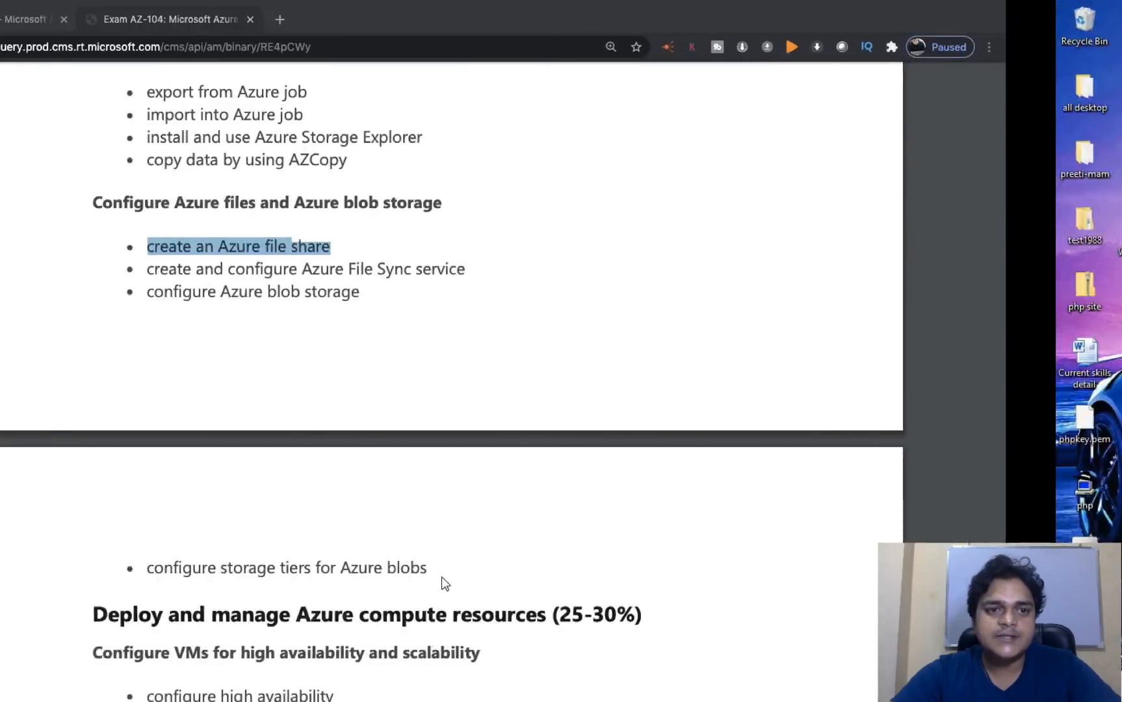
{"action": "left_click", "coordinate": [99, 24]}
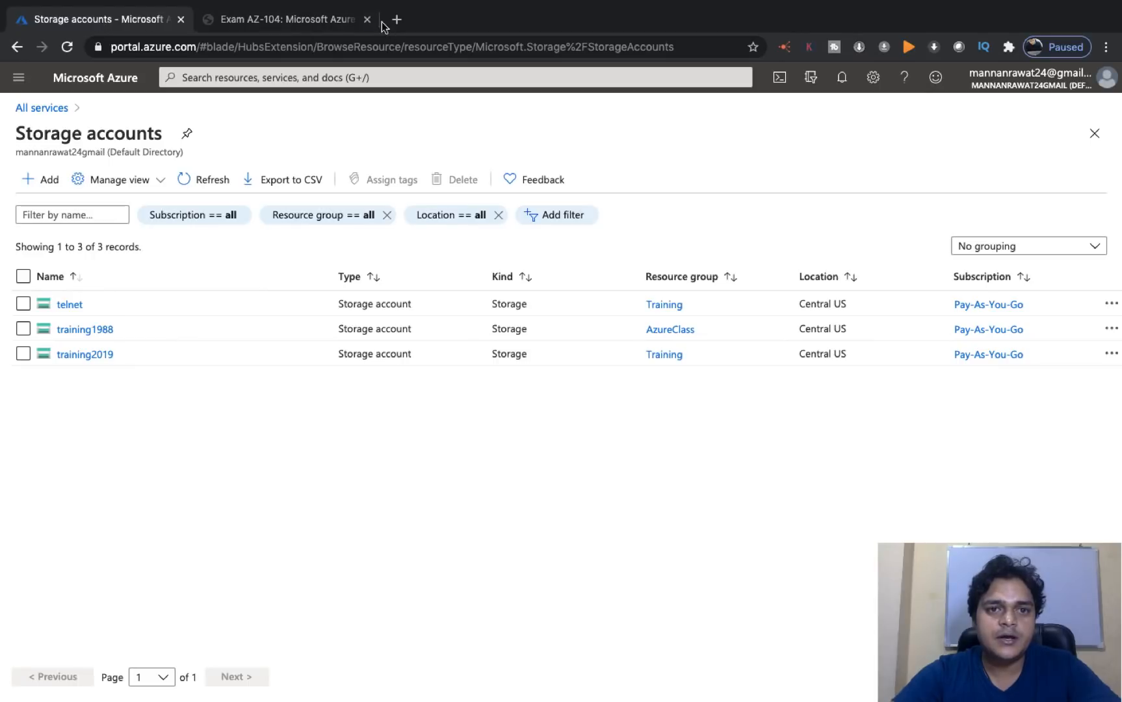
{"action": "left_click", "coordinate": [45, 108]}
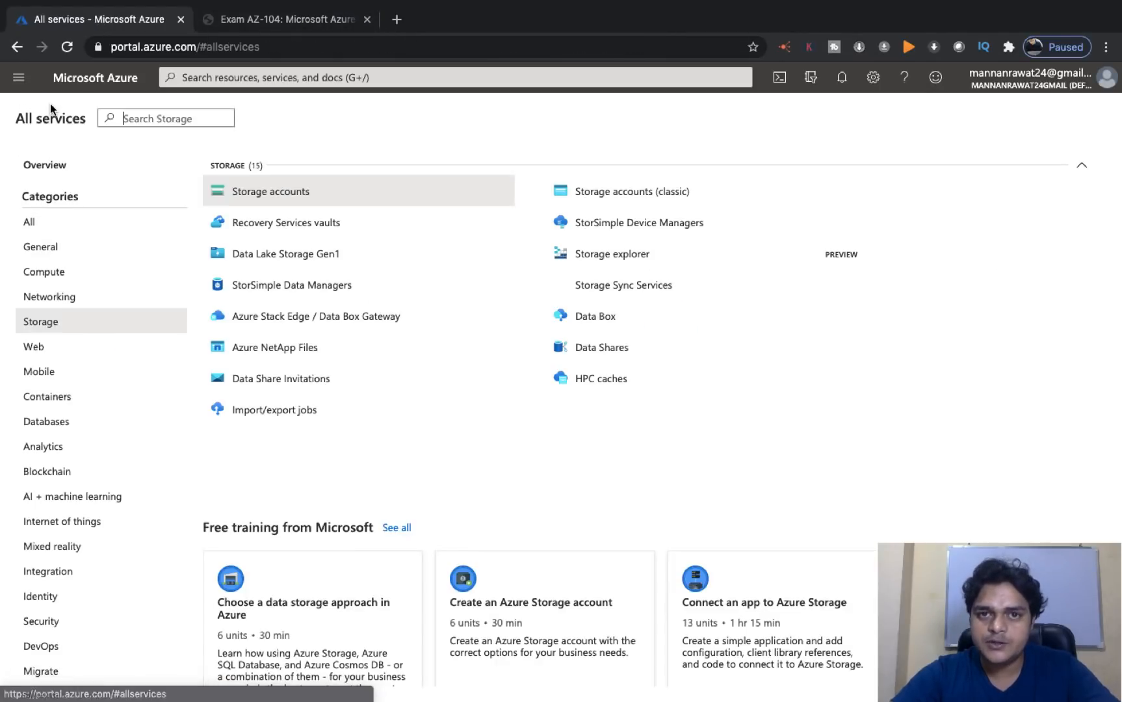
- Bring the Windows Server virtual machine's desktop up full screen
{"action": "key", "text": "ctrl+Right"}
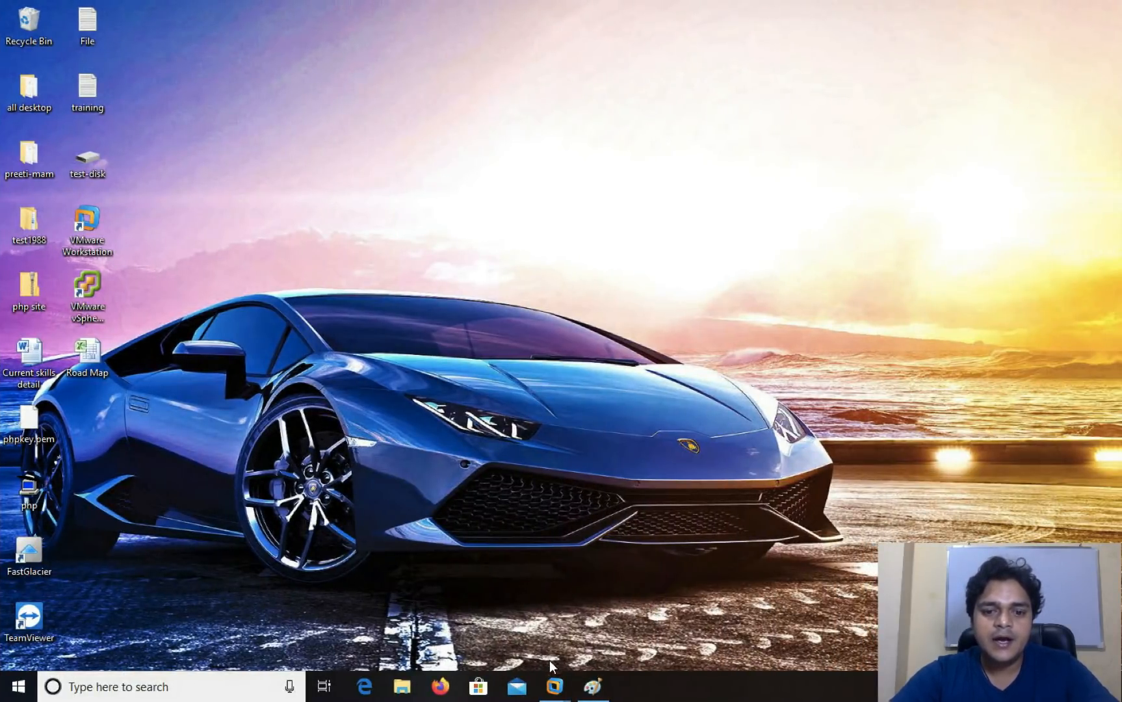
{"action": "mouse_move", "coordinate": [554, 687]}
{"action": "left_click", "coordinate": [621, 596]}
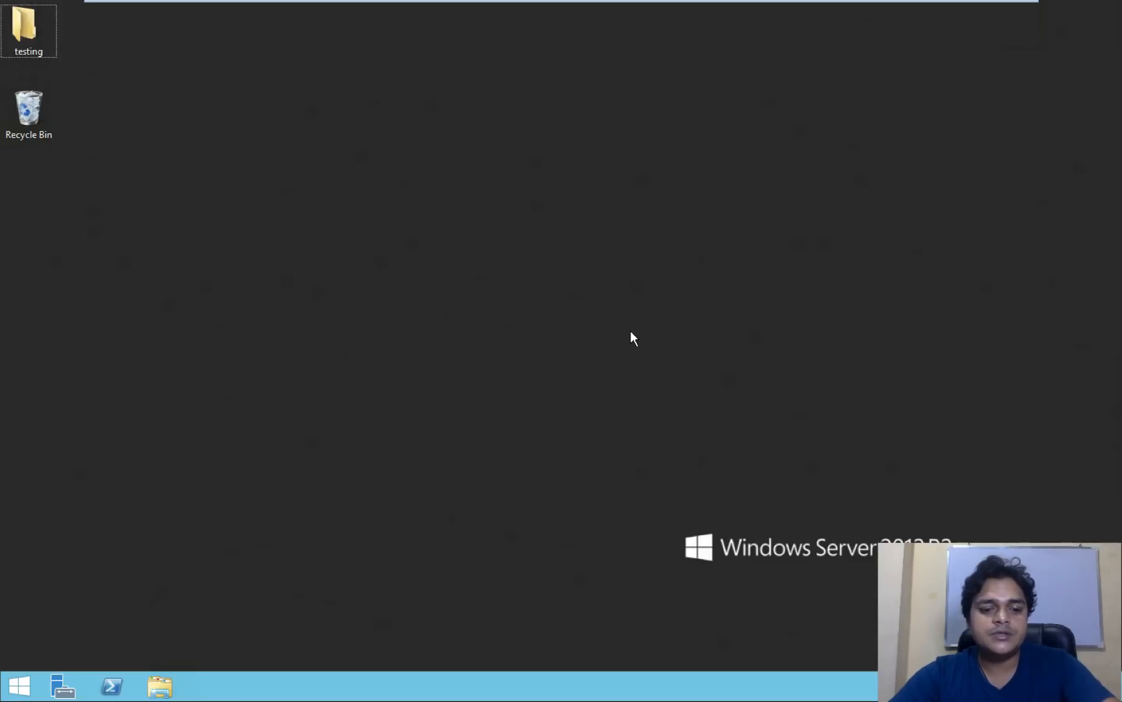
- Create a new folder named 'share' on the data (F:) drive
{"action": "key", "text": "super+r"}
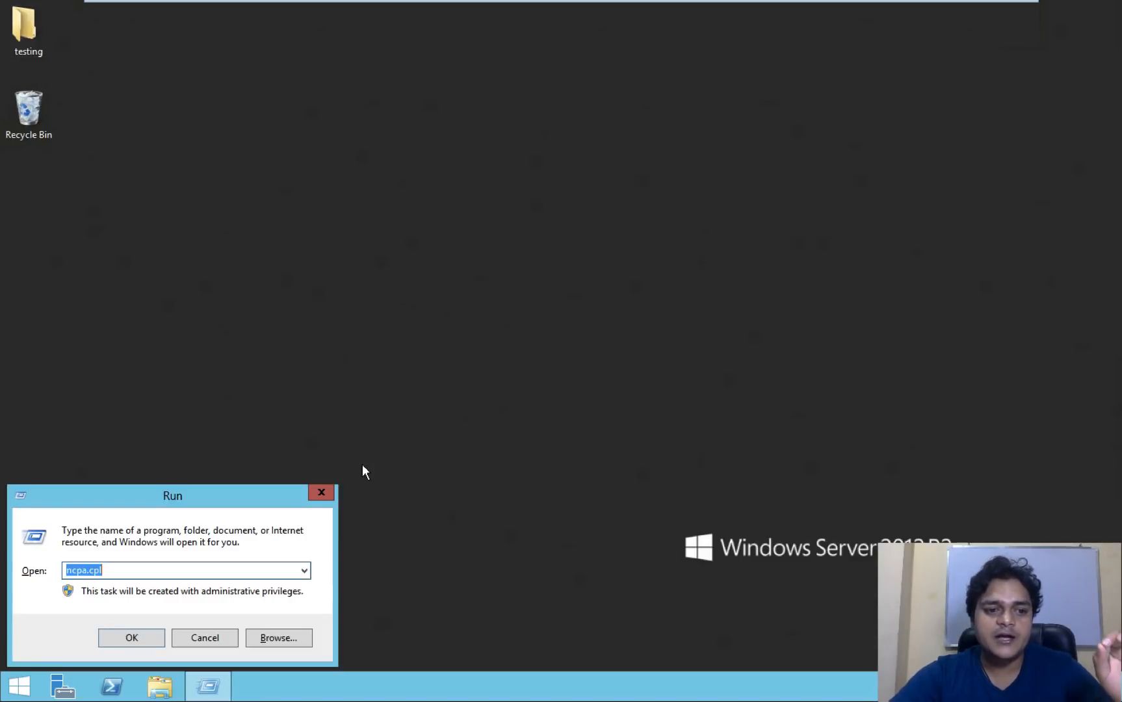
{"action": "left_click", "coordinate": [205, 637]}
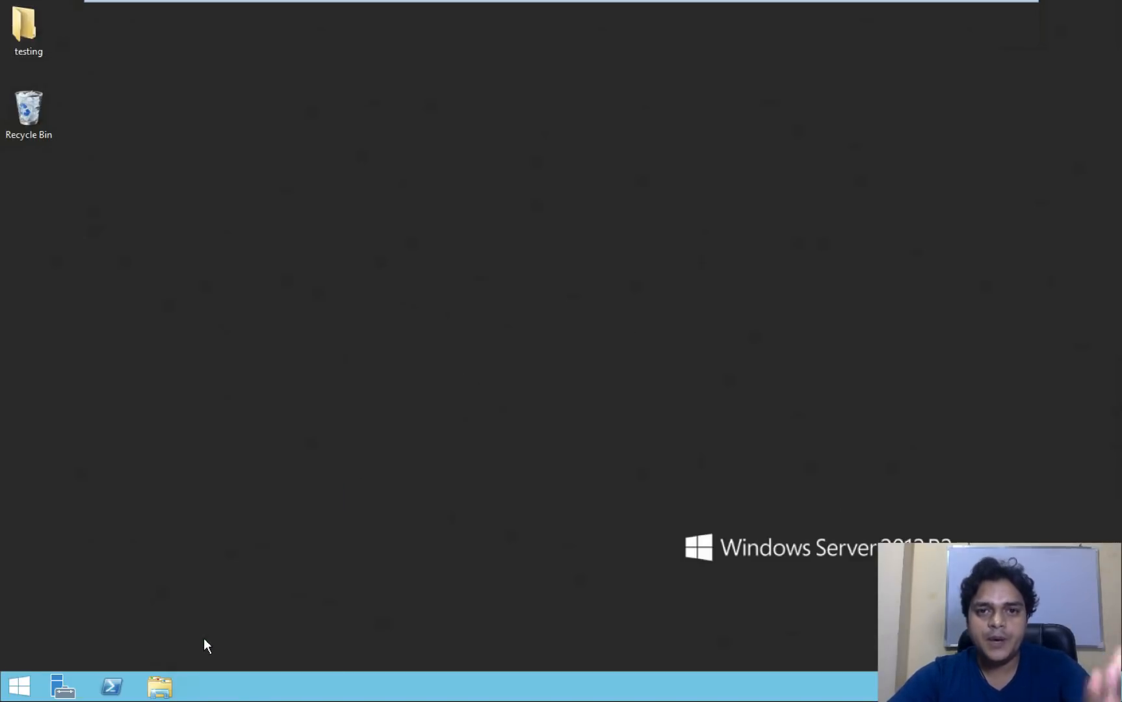
{"action": "key", "text": "super+e"}
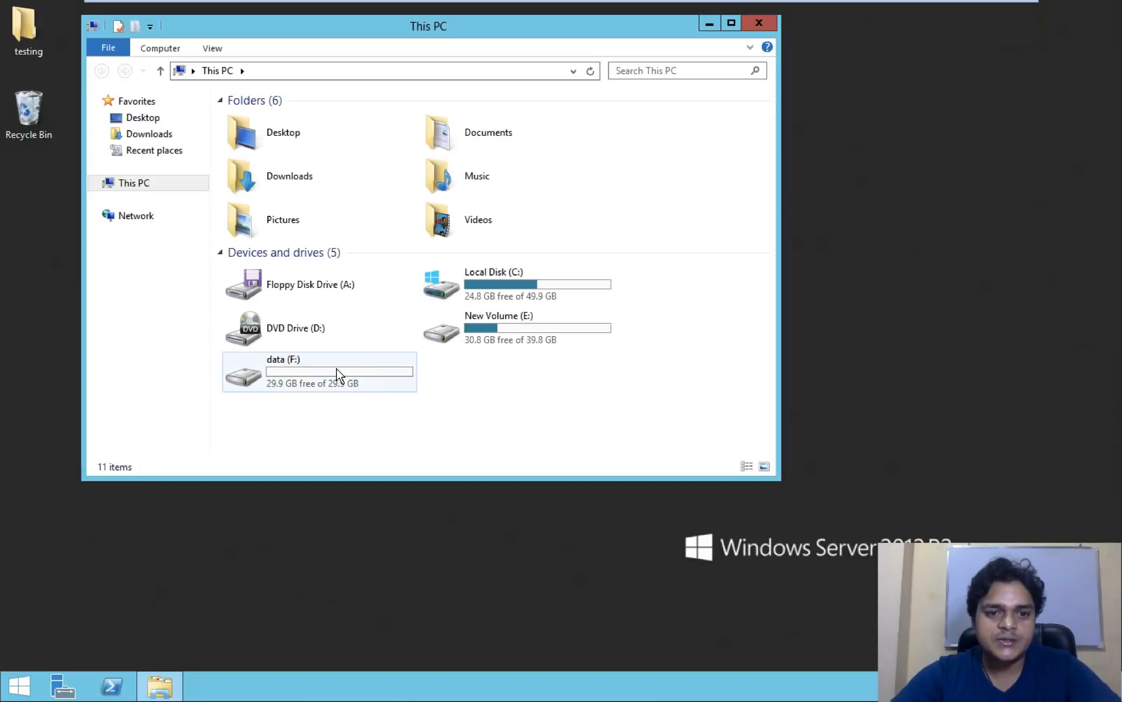
{"action": "double_click", "coordinate": [335, 369]}
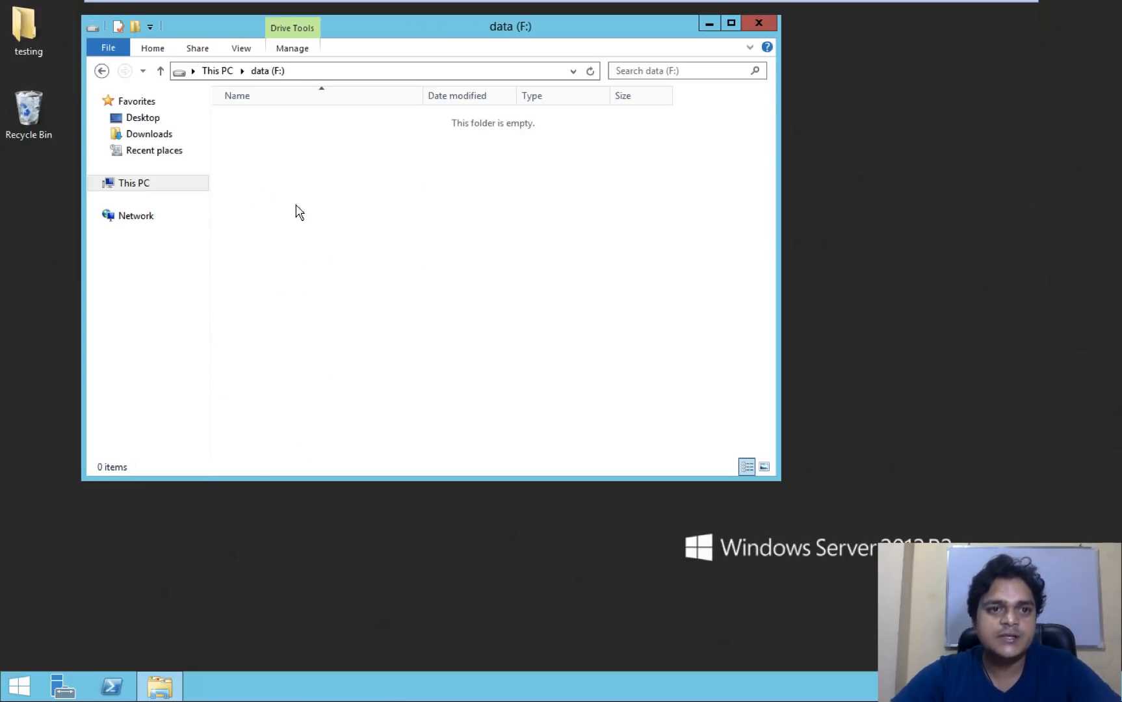
{"action": "left_click", "coordinate": [101, 71]}
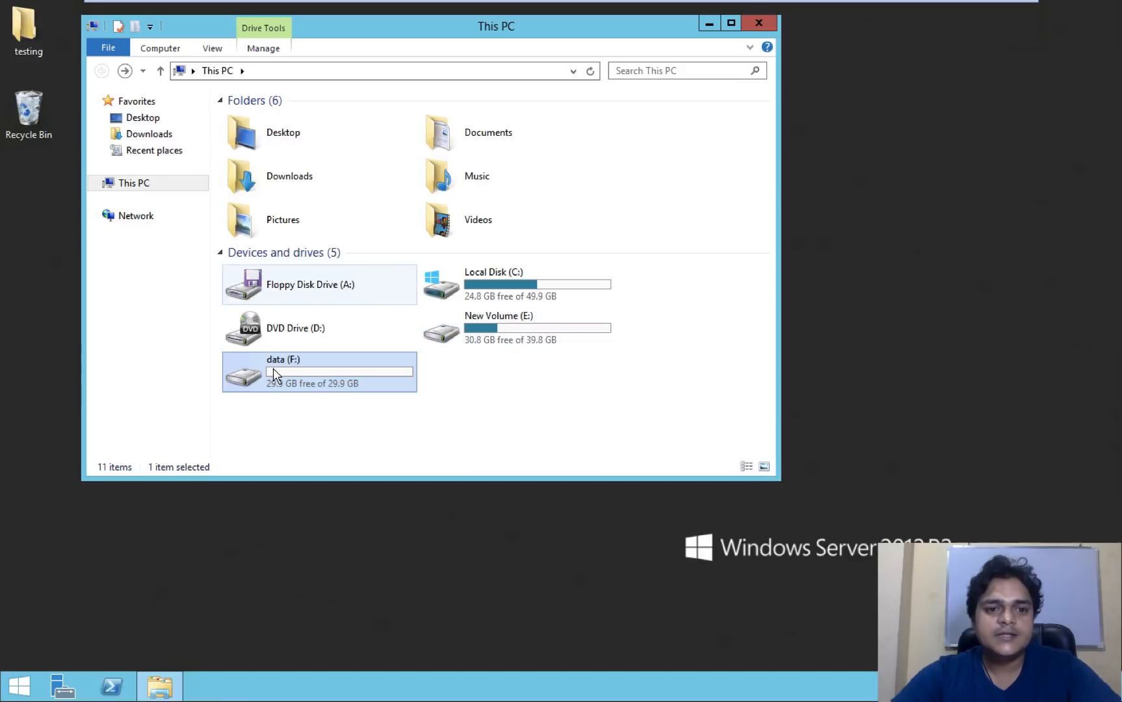
{"action": "double_click", "coordinate": [336, 382]}
{"action": "right_click", "coordinate": [378, 280]}
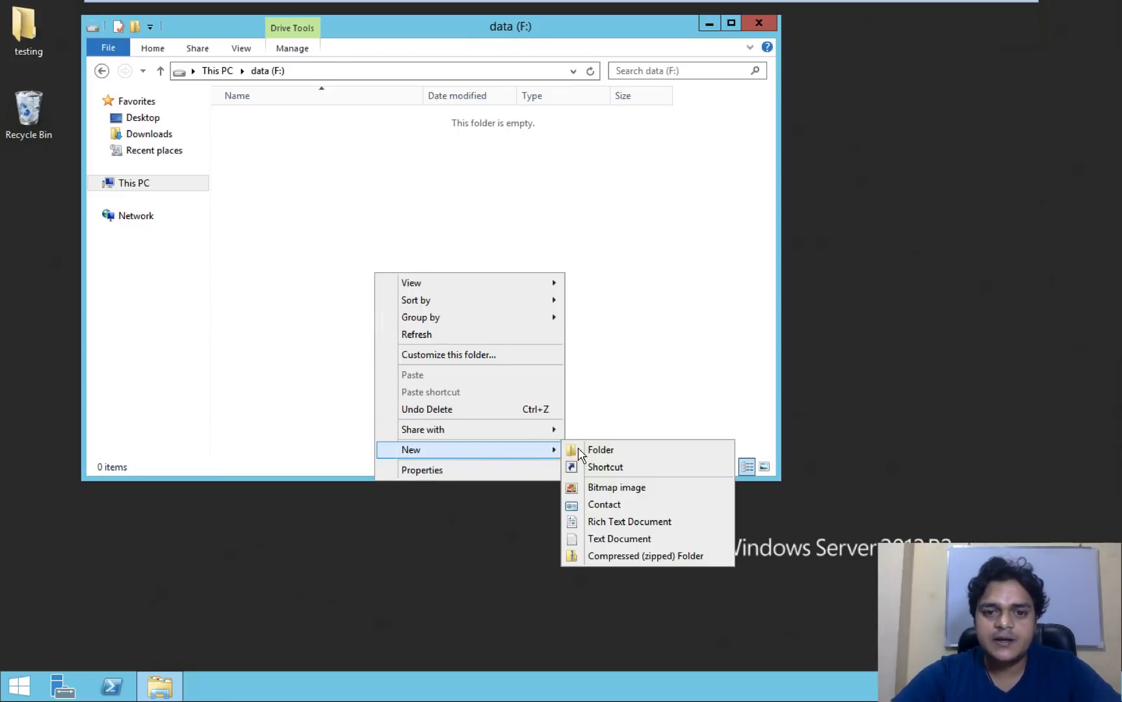
{"action": "left_click", "coordinate": [588, 450]}
{"action": "type", "text": "share"}
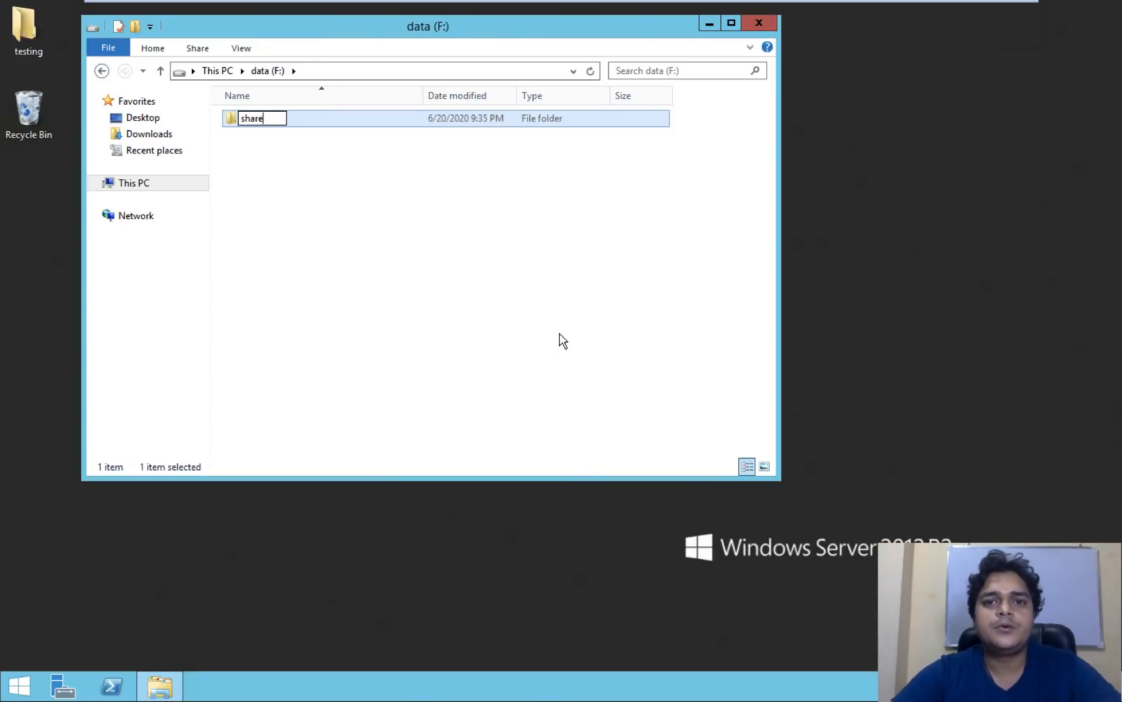
{"action": "left_click", "coordinate": [562, 342]}
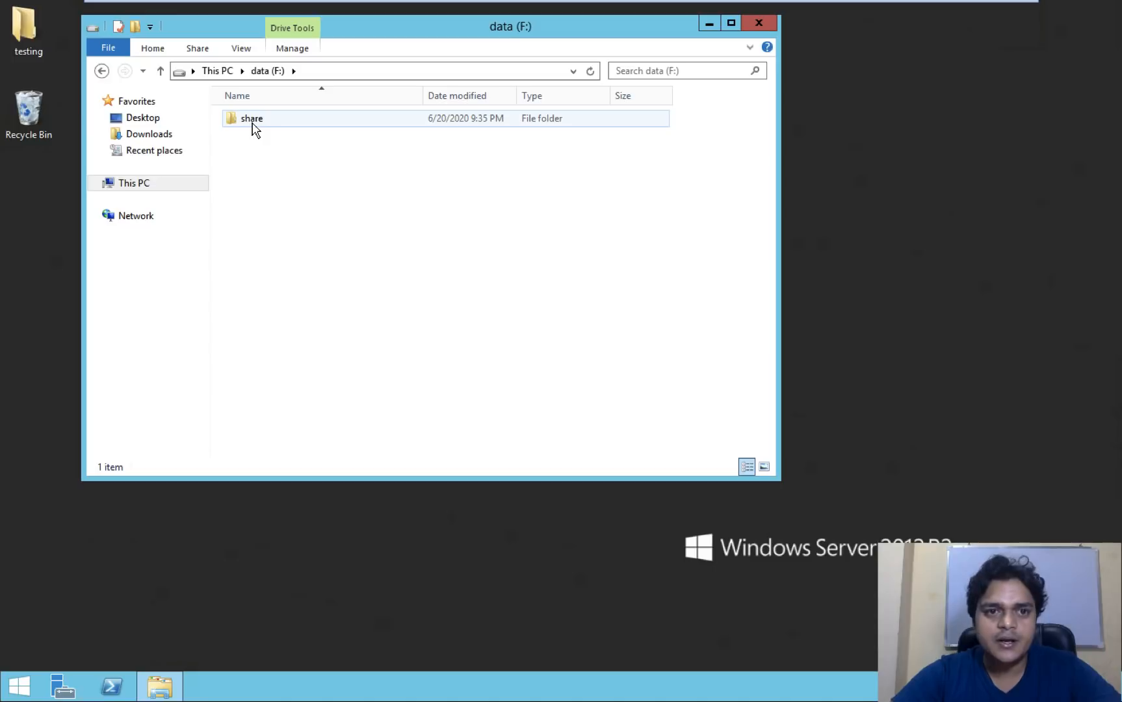
- Share the folder as share2 with Full Control for Everyone through Advanced Sharing
{"action": "right_click", "coordinate": [255, 129]}
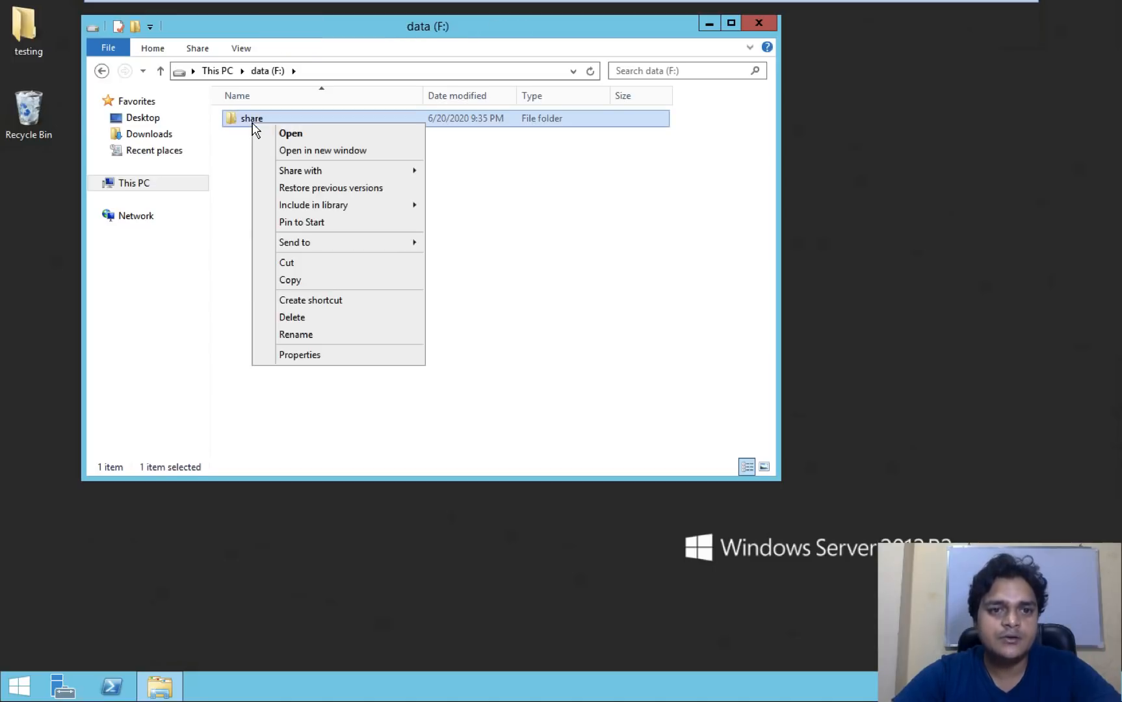
{"action": "left_click", "coordinate": [319, 356]}
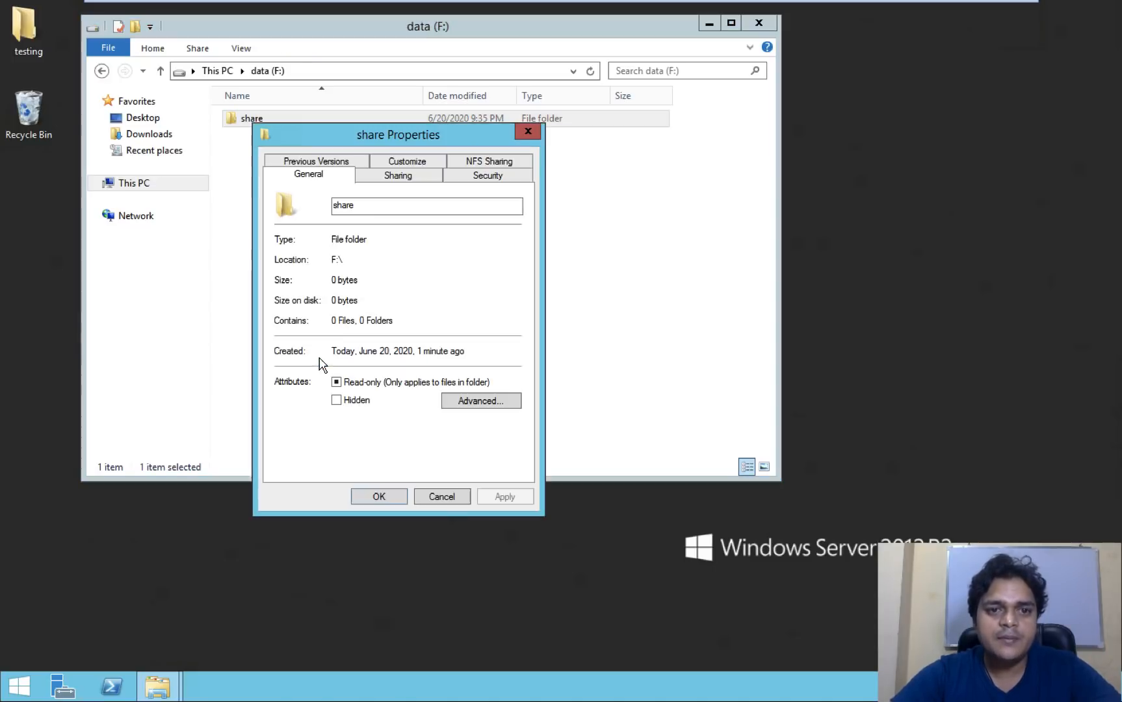
{"action": "left_click", "coordinate": [399, 176]}
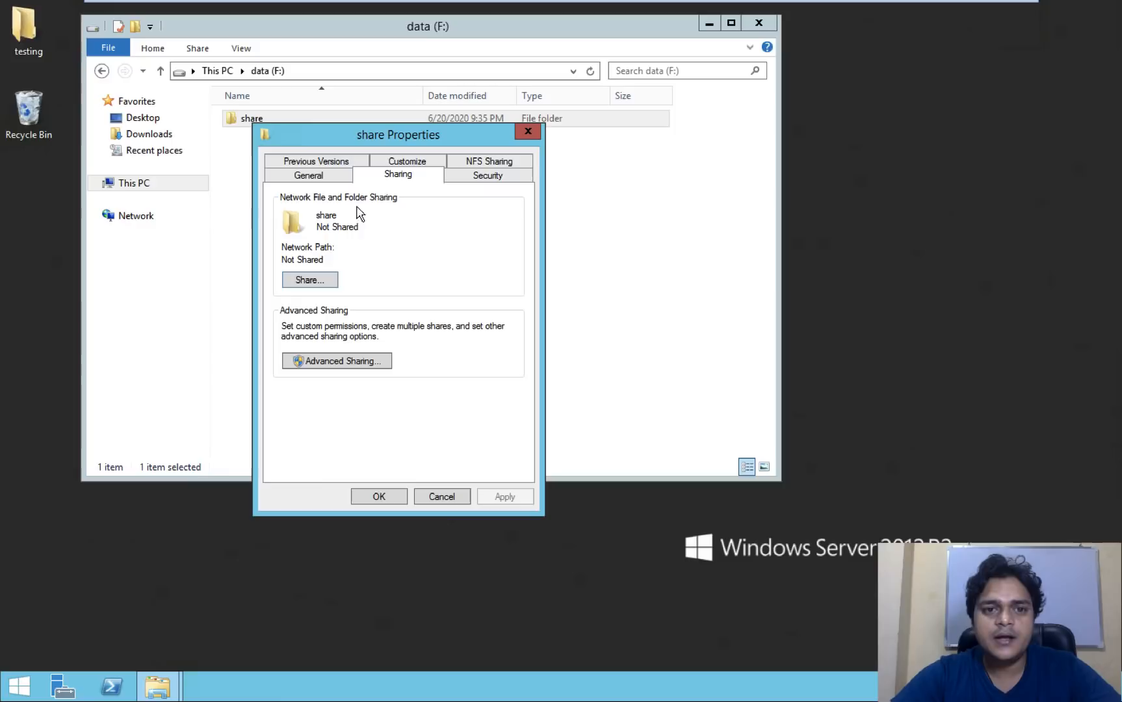
{"action": "left_click", "coordinate": [338, 361]}
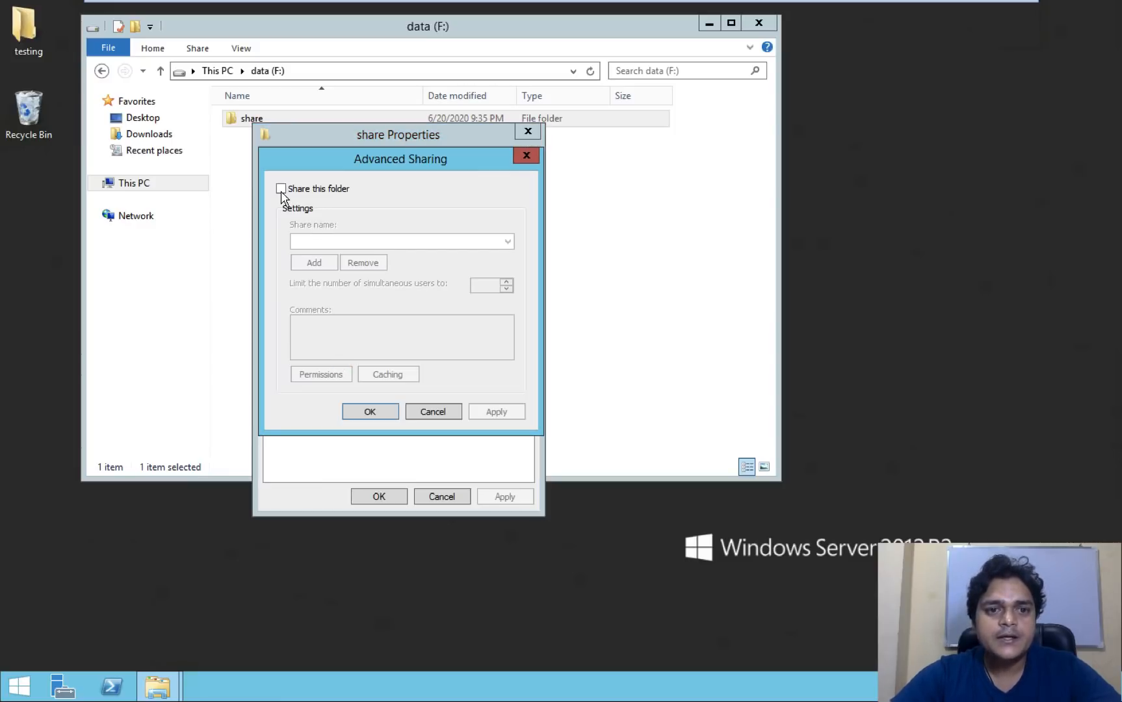
{"action": "left_click", "coordinate": [280, 190]}
{"action": "left_click", "coordinate": [320, 375]}
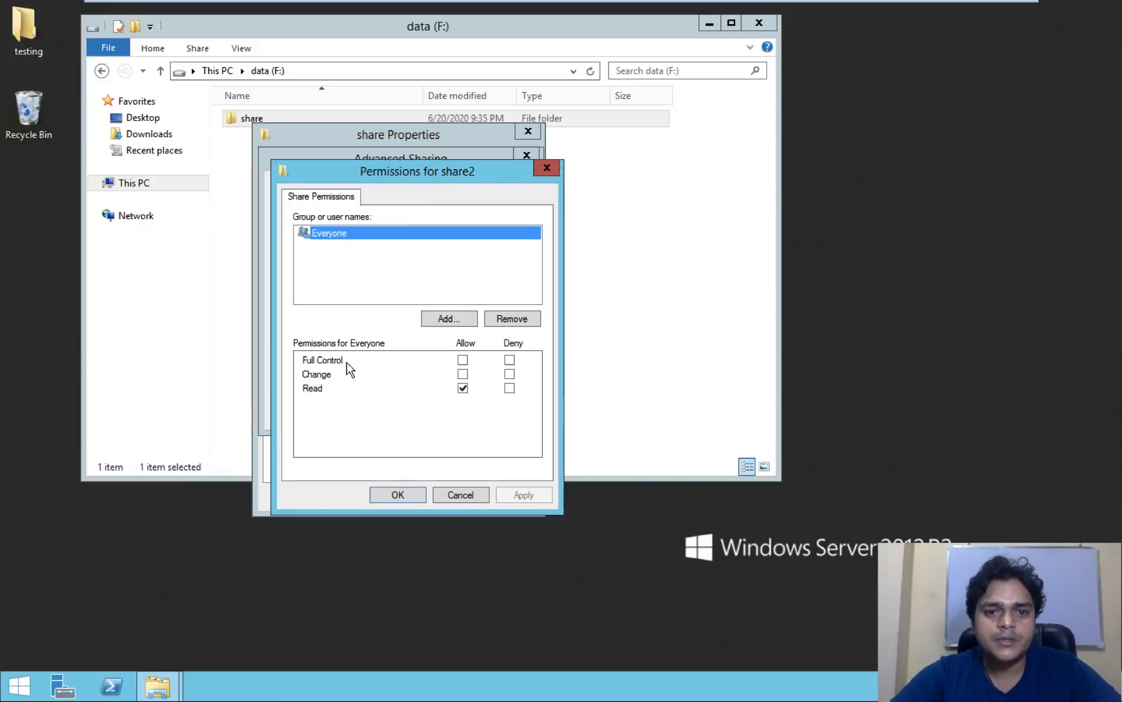
{"action": "left_click", "coordinate": [463, 360]}
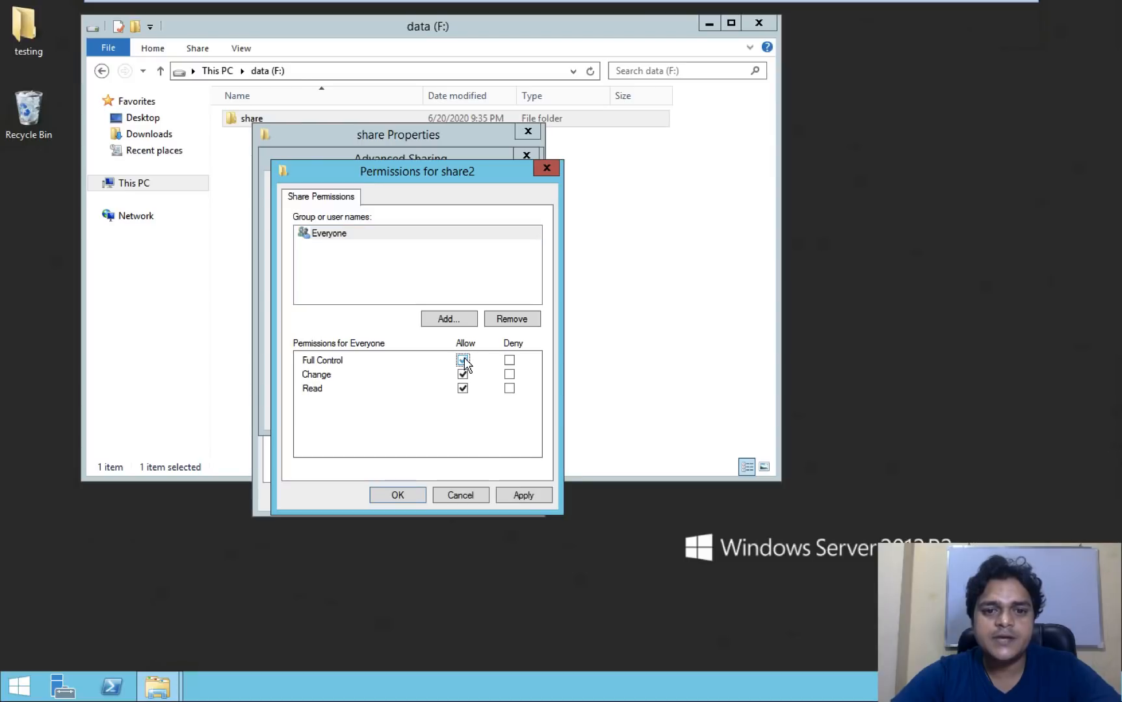
{"action": "left_click", "coordinate": [525, 497]}
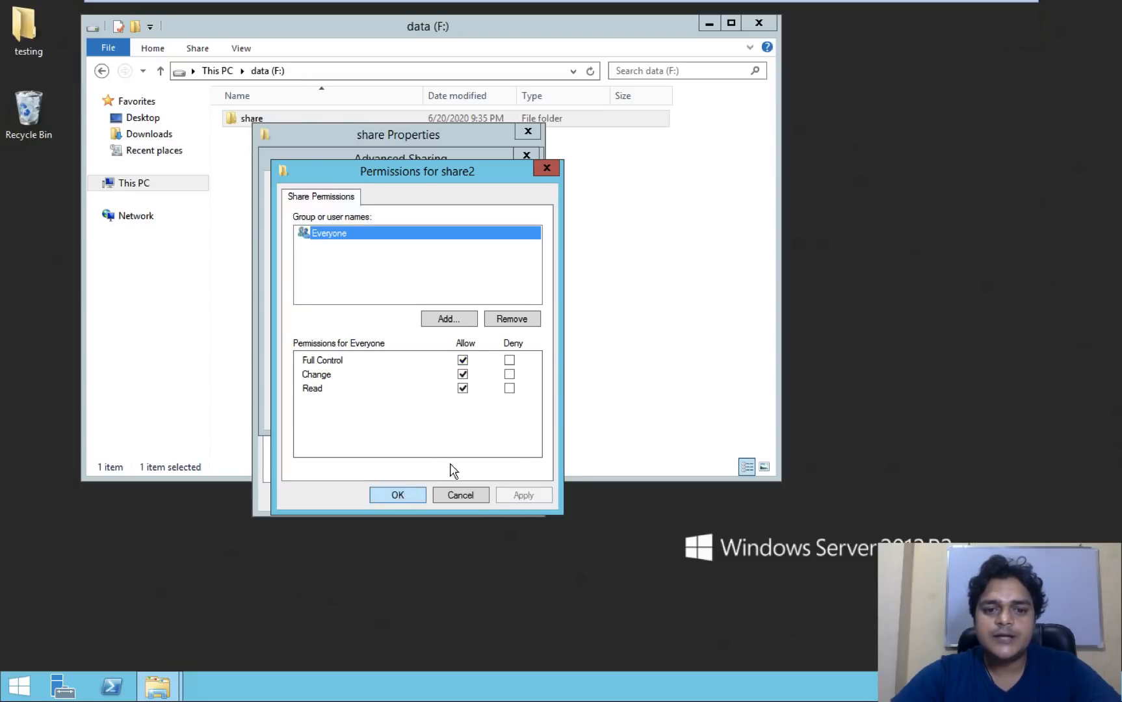
{"action": "left_click", "coordinate": [380, 495]}
{"action": "left_click", "coordinate": [496, 412]}
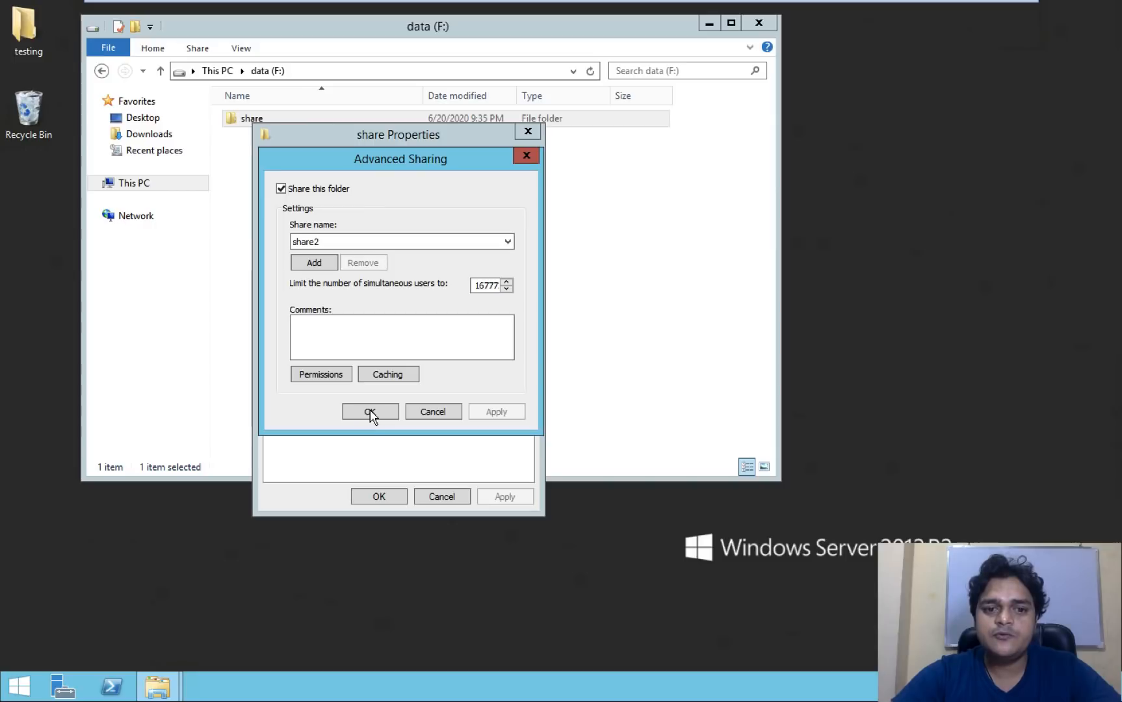
{"action": "key", "text": "Return"}
{"action": "left_click", "coordinate": [380, 495]}
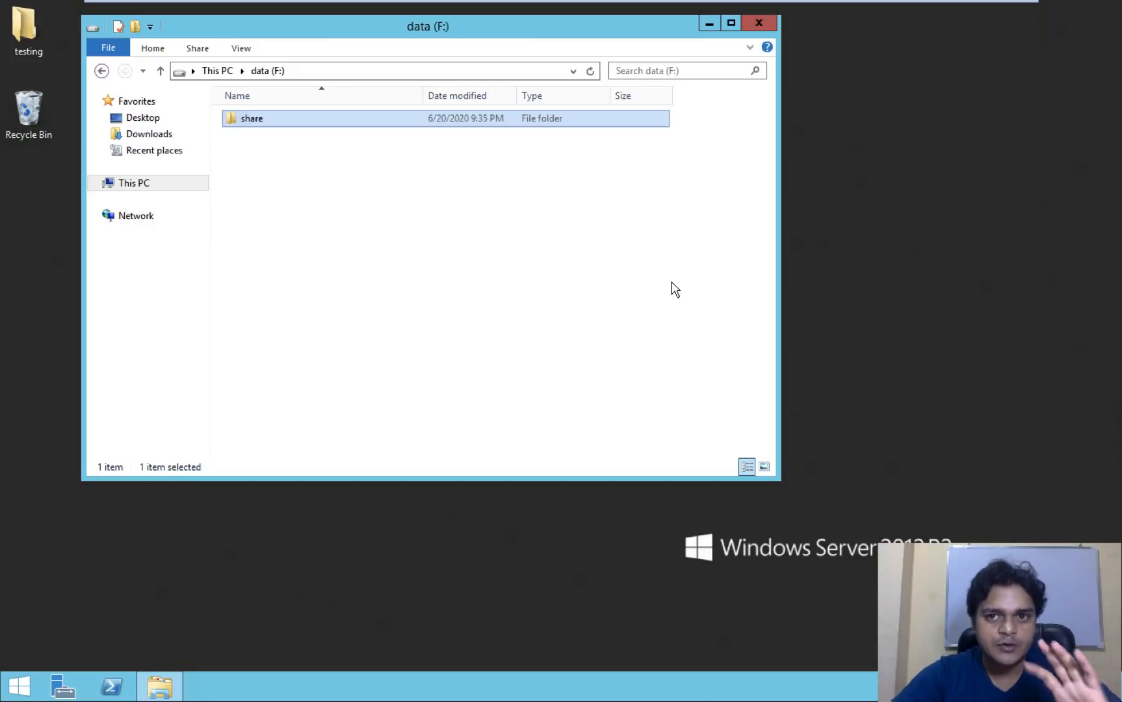
- Close the F: window, run ncpa.cpl and view Ethernet0's IPv4 address settings
{"action": "left_click", "coordinate": [766, 26]}
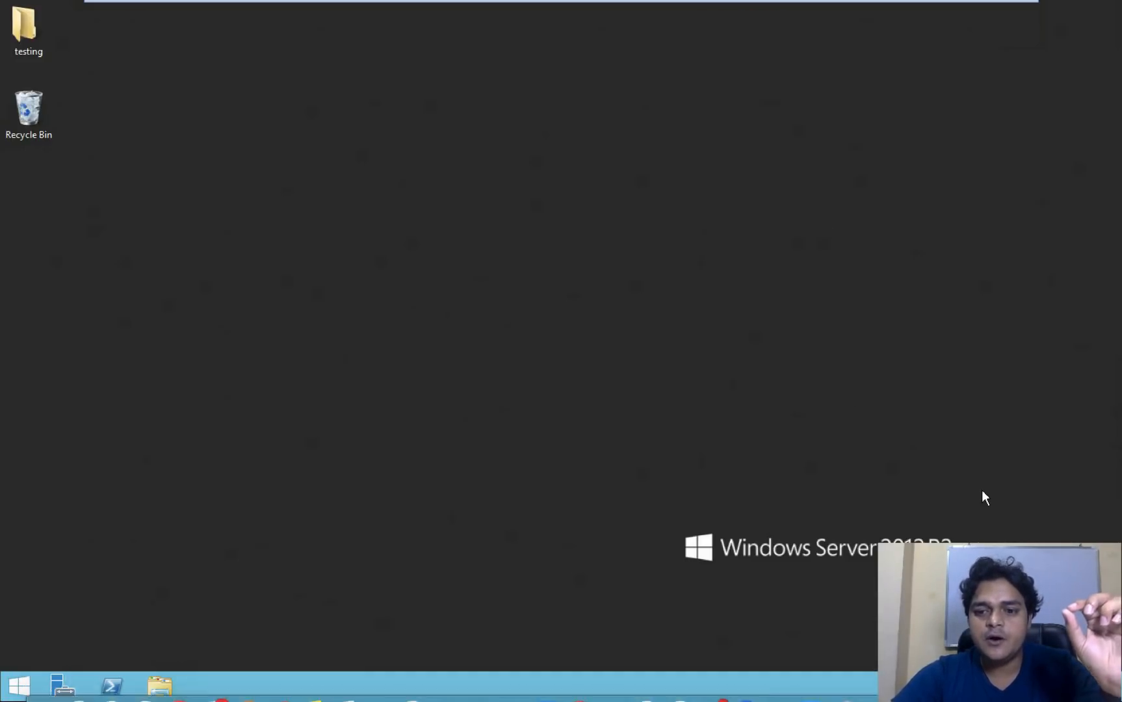
{"action": "key", "text": "super+r"}
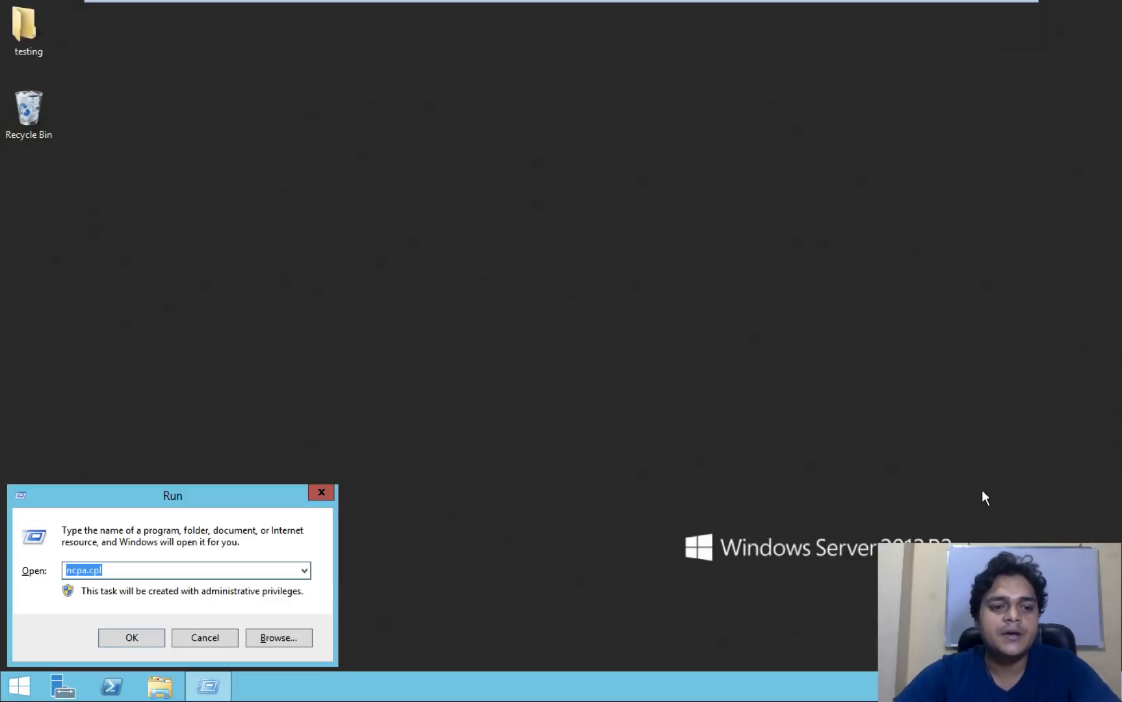
{"action": "key", "text": "Return"}
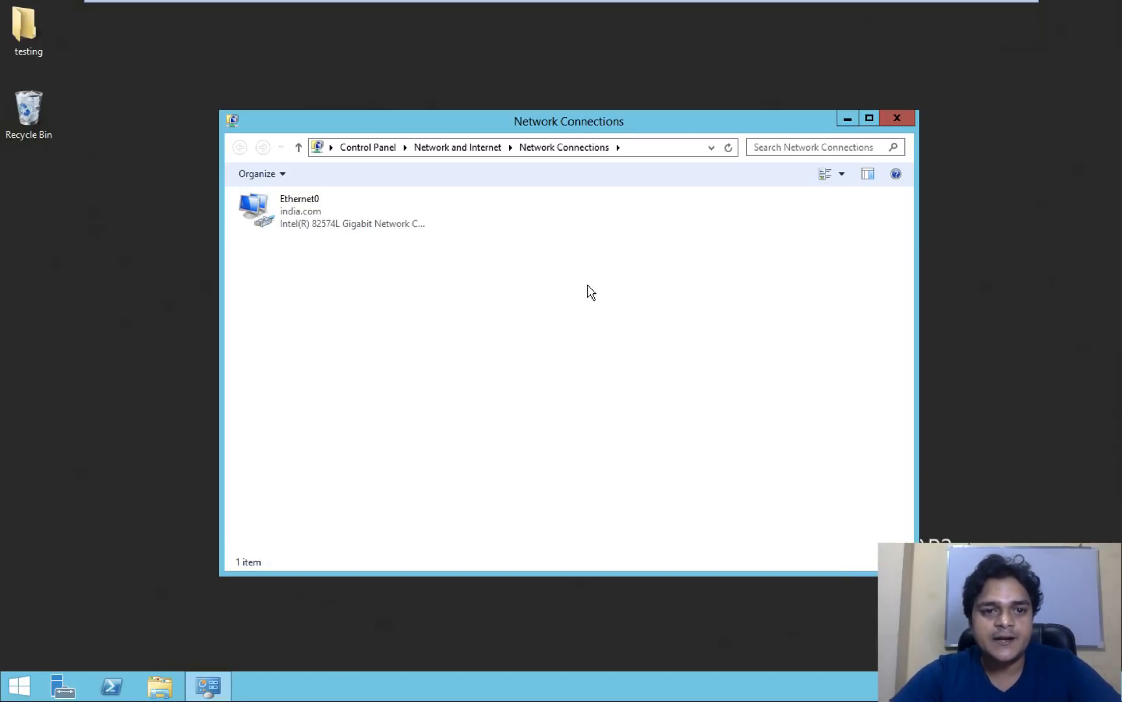
{"action": "right_click", "coordinate": [294, 216]}
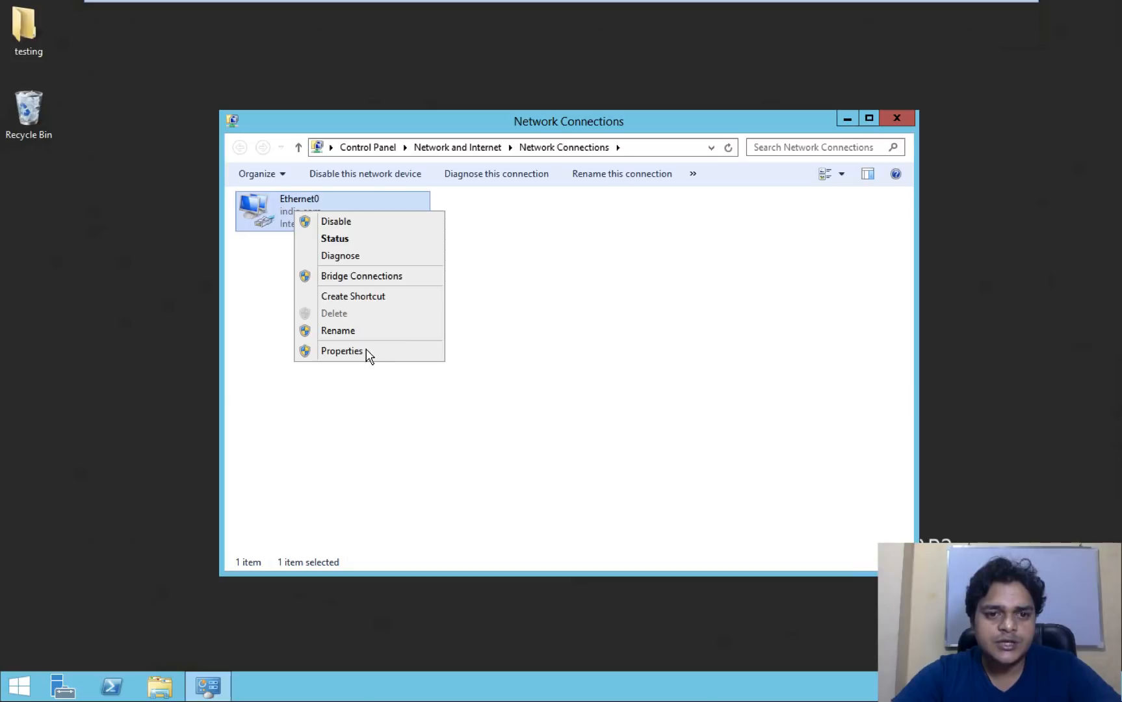
{"action": "left_click", "coordinate": [368, 351]}
{"action": "left_click", "coordinate": [394, 406]}
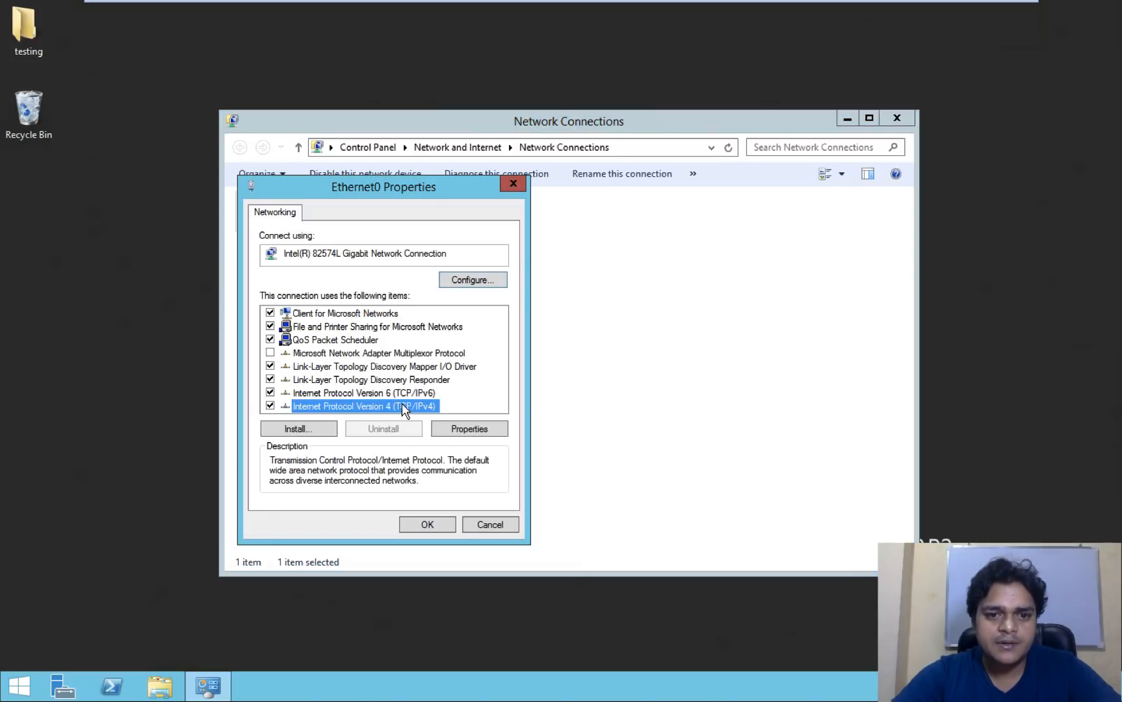
{"action": "left_click", "coordinate": [477, 428]}
- Close the IPv4, Ethernet0 and Network Connections windows and launch Server Manager
{"action": "left_click", "coordinate": [479, 573]}
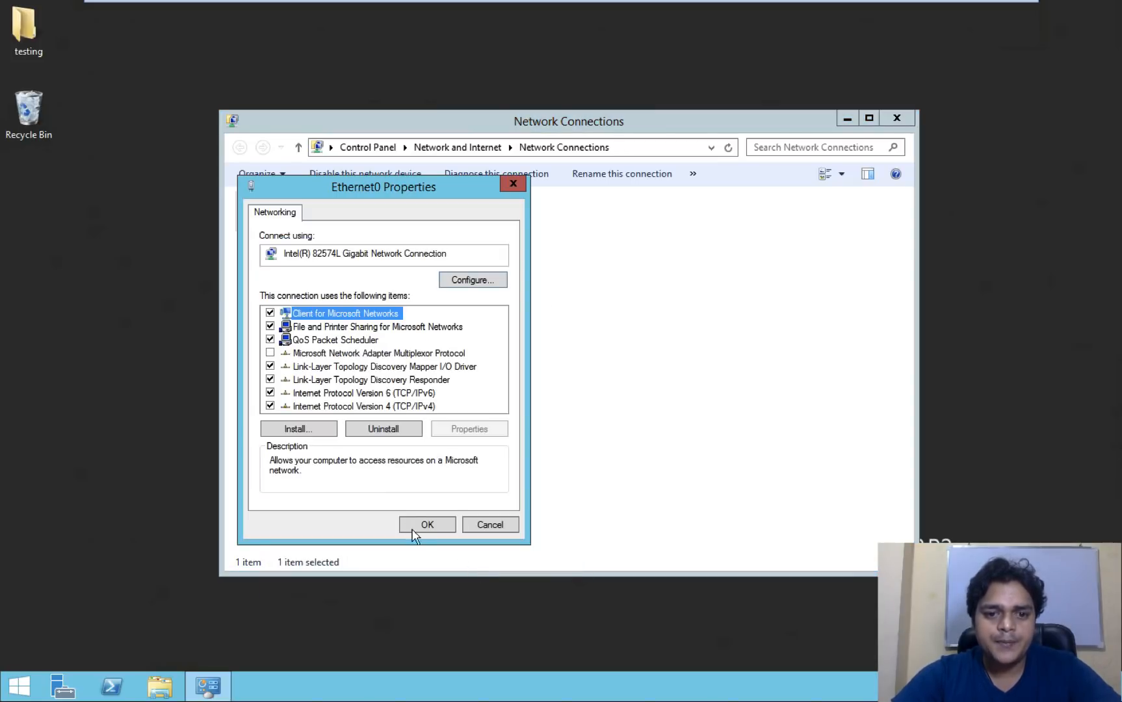
{"action": "left_click", "coordinate": [427, 523]}
{"action": "left_click", "coordinate": [896, 118]}
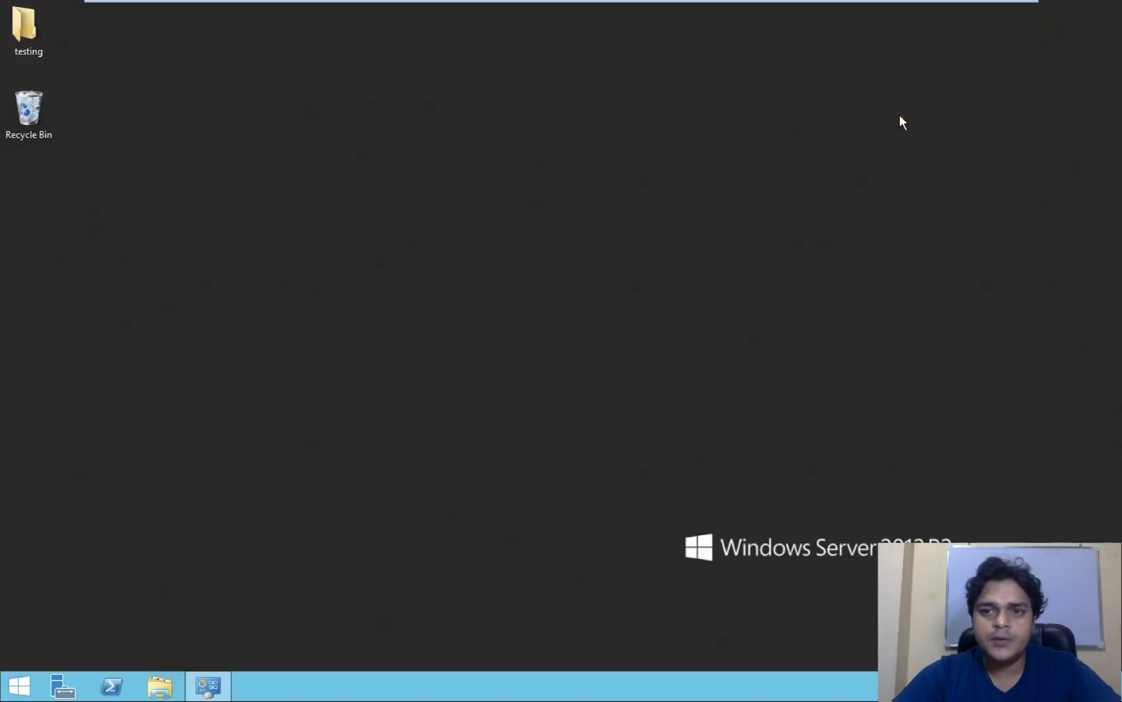
{"action": "left_click", "coordinate": [63, 687]}
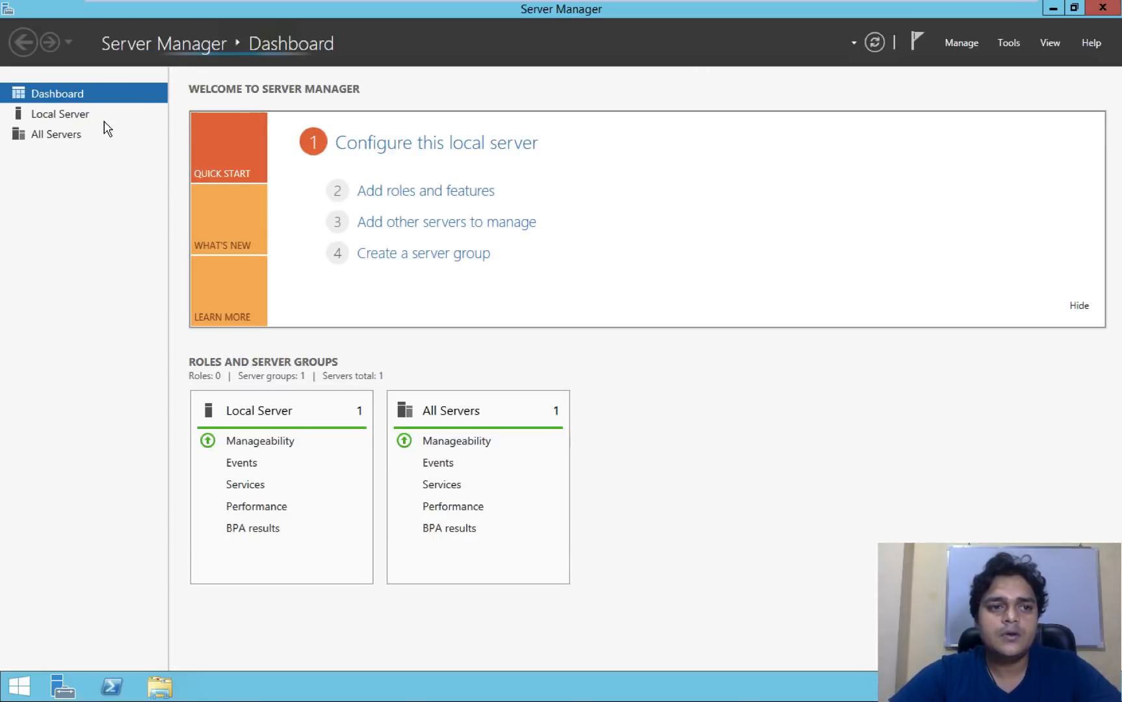
- Turn IE Enhanced Security Configuration off for Administrators and Users on the Local Server
{"action": "left_click", "coordinate": [66, 117]}
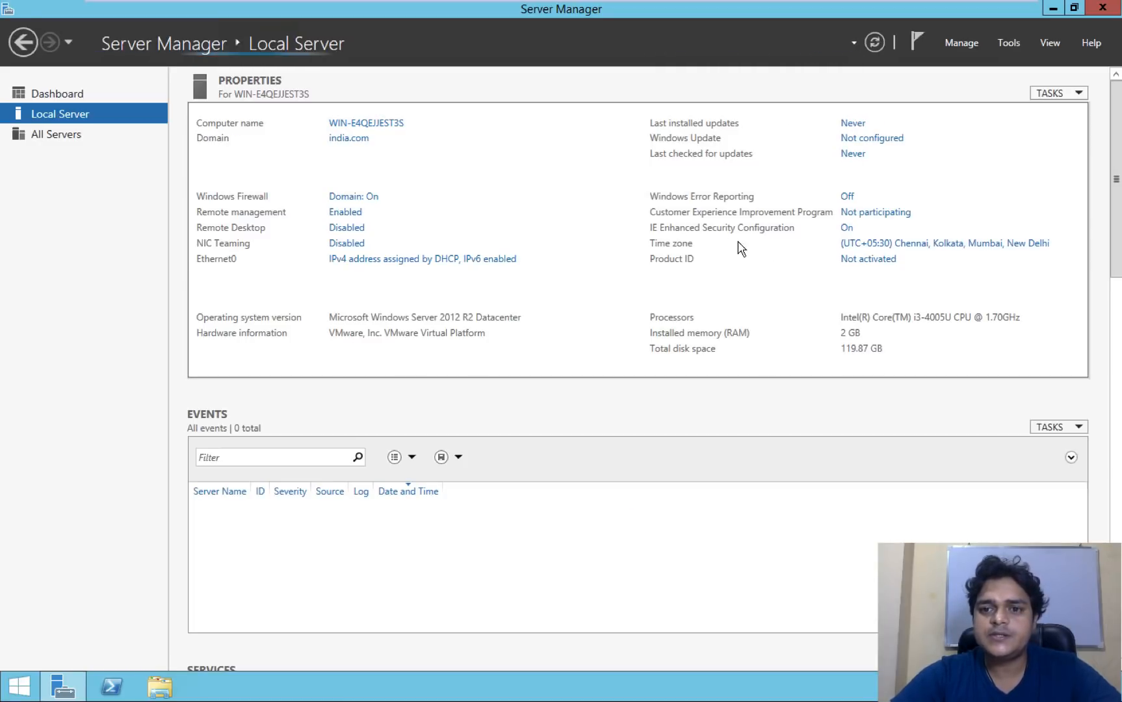
{"action": "left_click", "coordinate": [846, 229]}
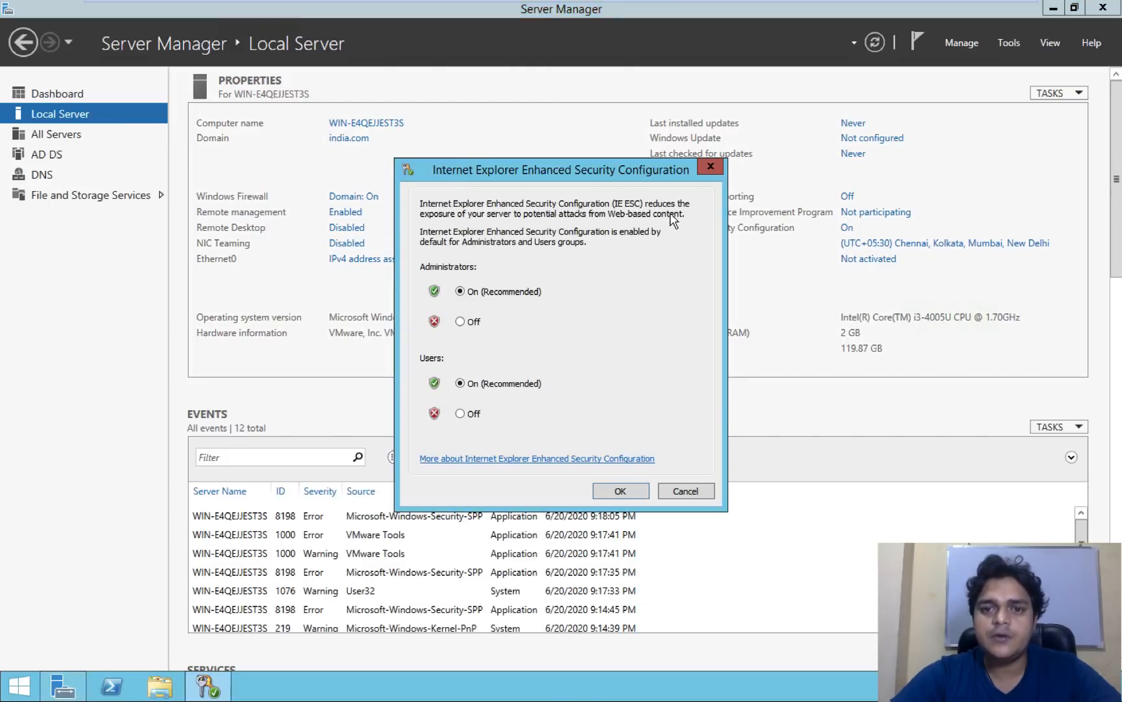
{"action": "left_click", "coordinate": [460, 321]}
{"action": "left_click", "coordinate": [460, 414]}
{"action": "left_click", "coordinate": [620, 492]}
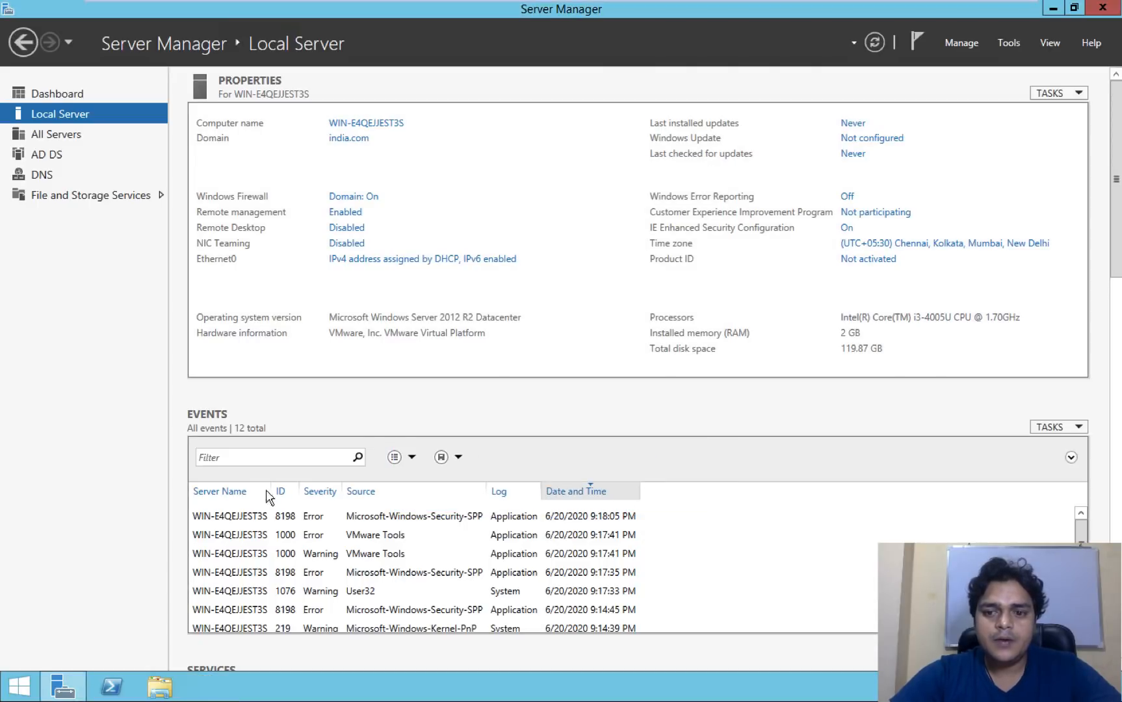
- Load google.com in Internet Explorer, then minimize it and return to the Azure portal
{"action": "left_click", "coordinate": [19, 684]}
{"action": "left_click", "coordinate": [248, 390]}
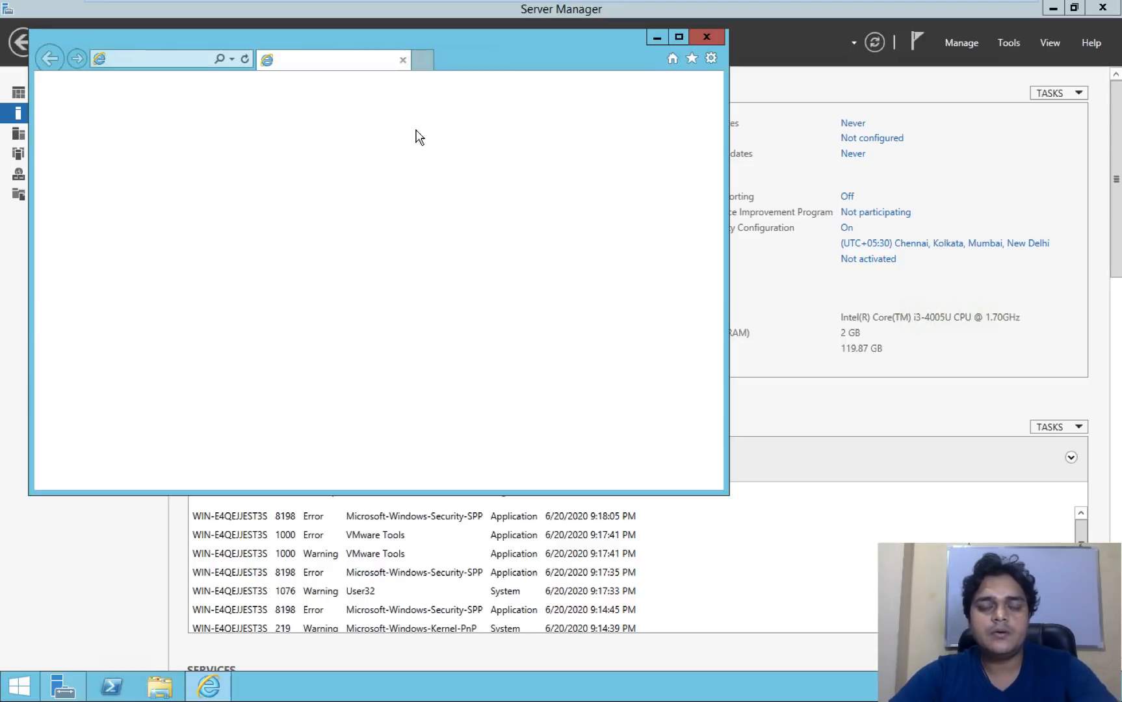
{"action": "left_click", "coordinate": [484, 387]}
{"action": "left_click", "coordinate": [195, 65]}
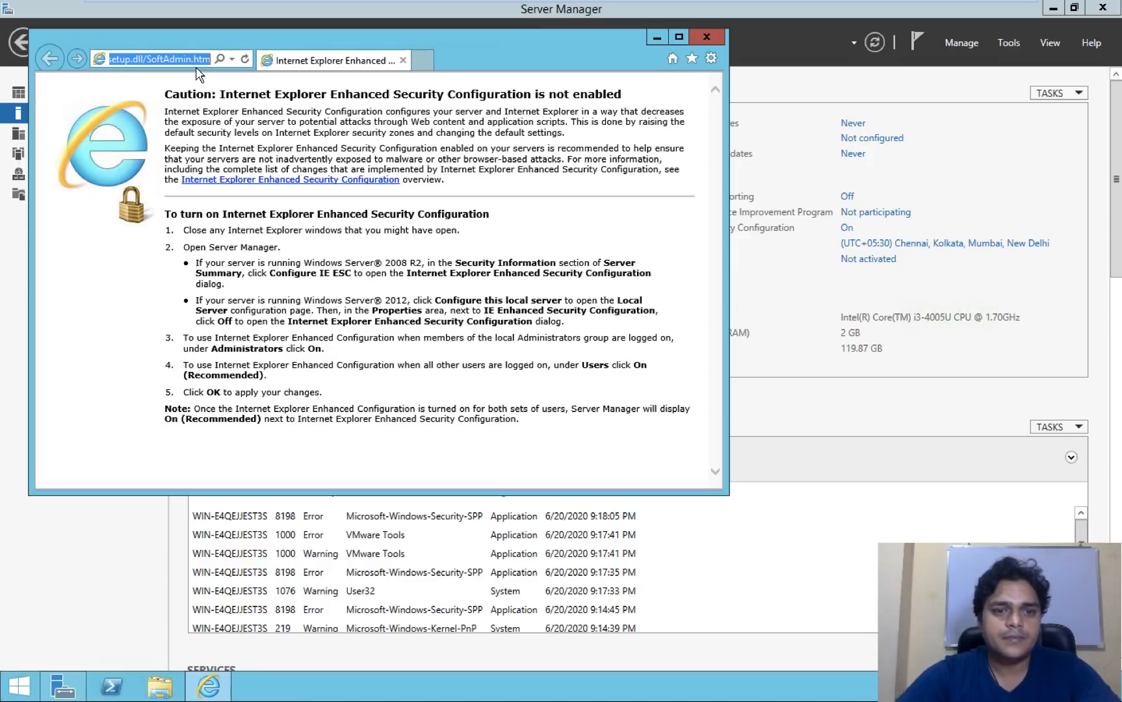
{"action": "type", "text": "google"}
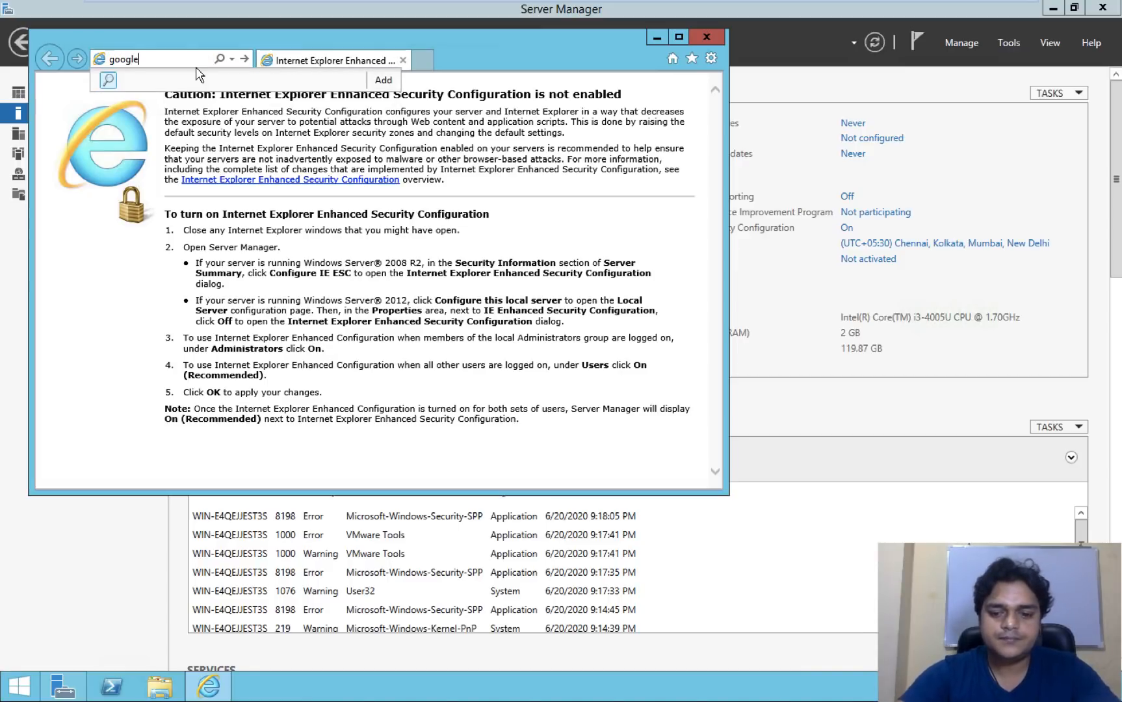
{"action": "type", "text": ".com"}
{"action": "key", "text": "Return"}
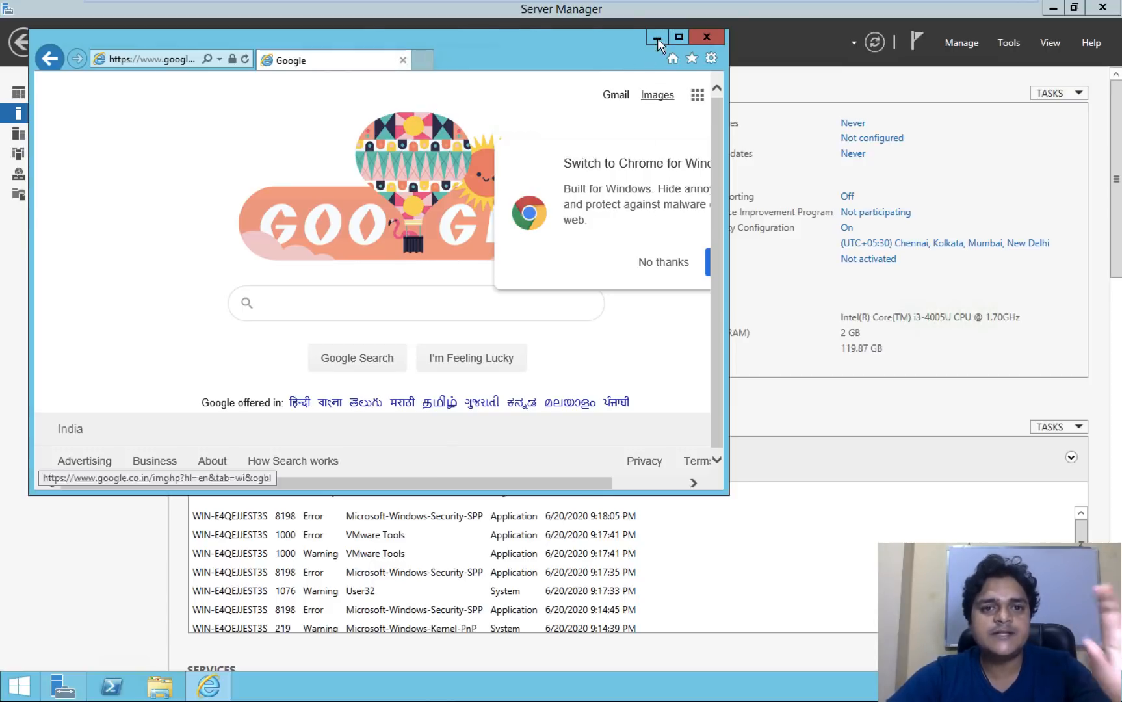
{"action": "left_click", "coordinate": [658, 43]}
{"action": "key", "text": "ctrl+Left"}
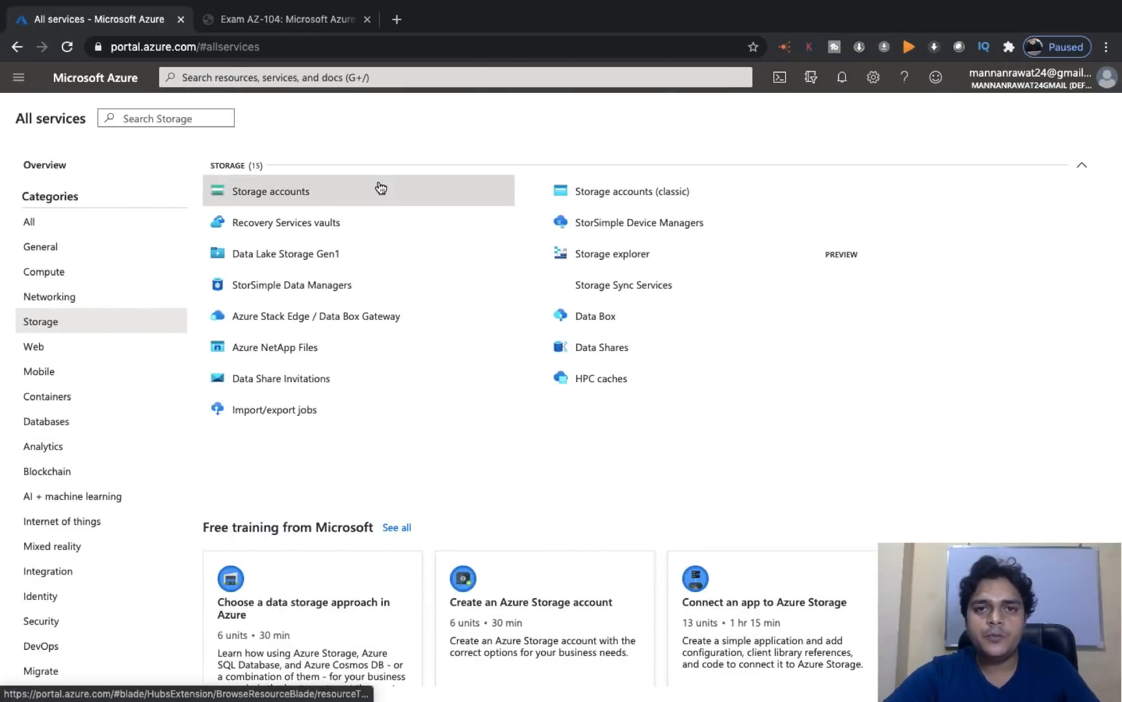
- Open the training2019 account from Storage > Storage accounts and go to its File shares
{"action": "left_click", "coordinate": [46, 221]}
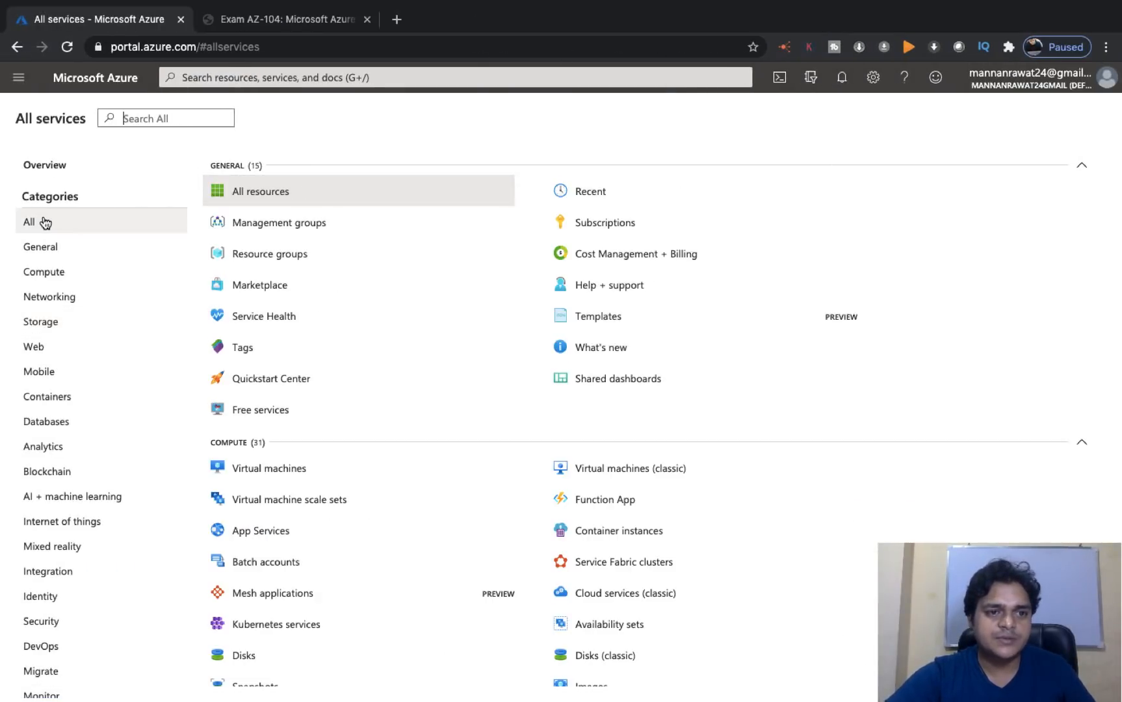
{"action": "left_click", "coordinate": [41, 323]}
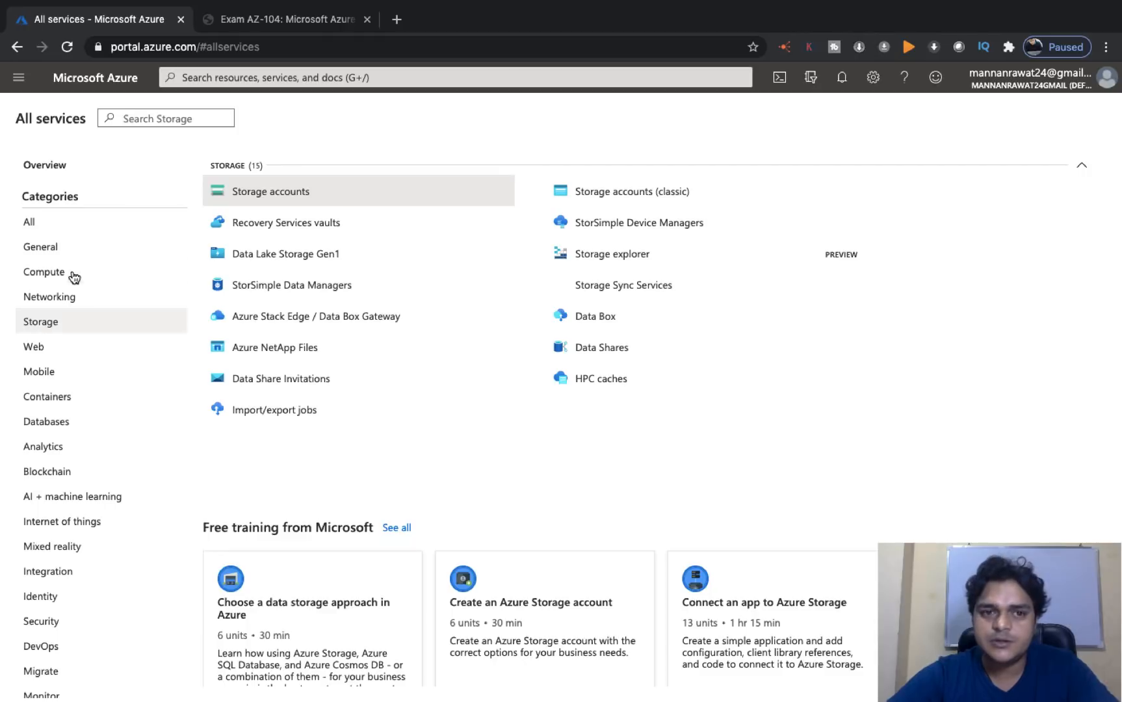
{"action": "left_click", "coordinate": [278, 204]}
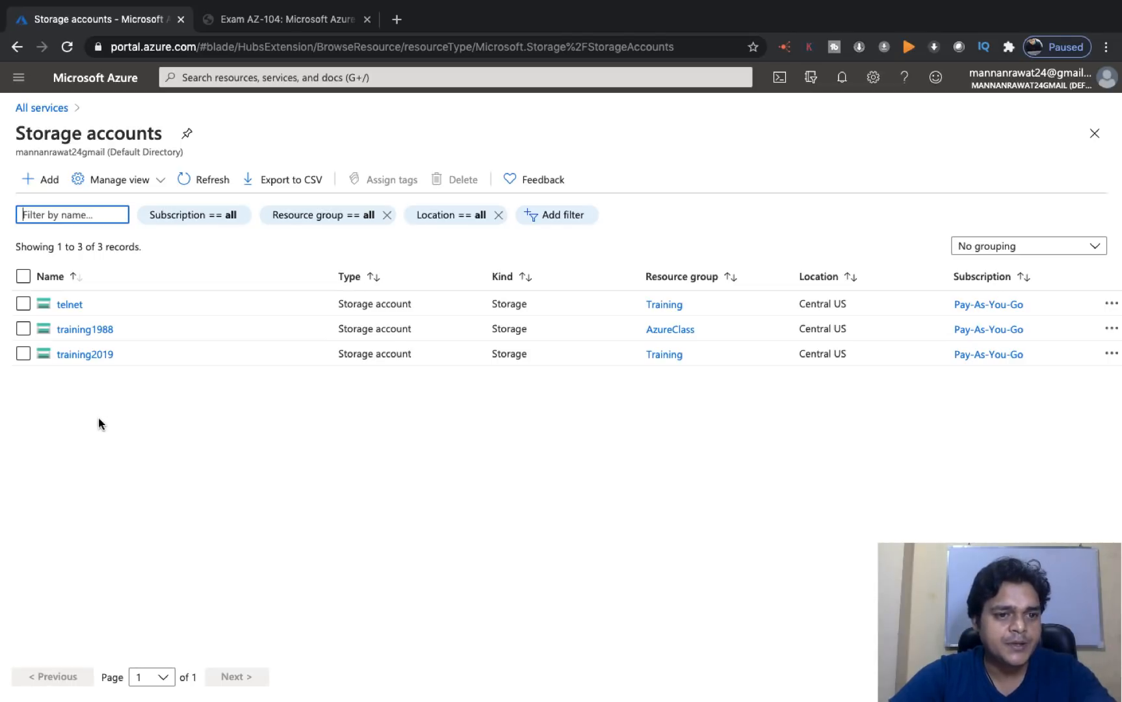
{"action": "left_click", "coordinate": [90, 354]}
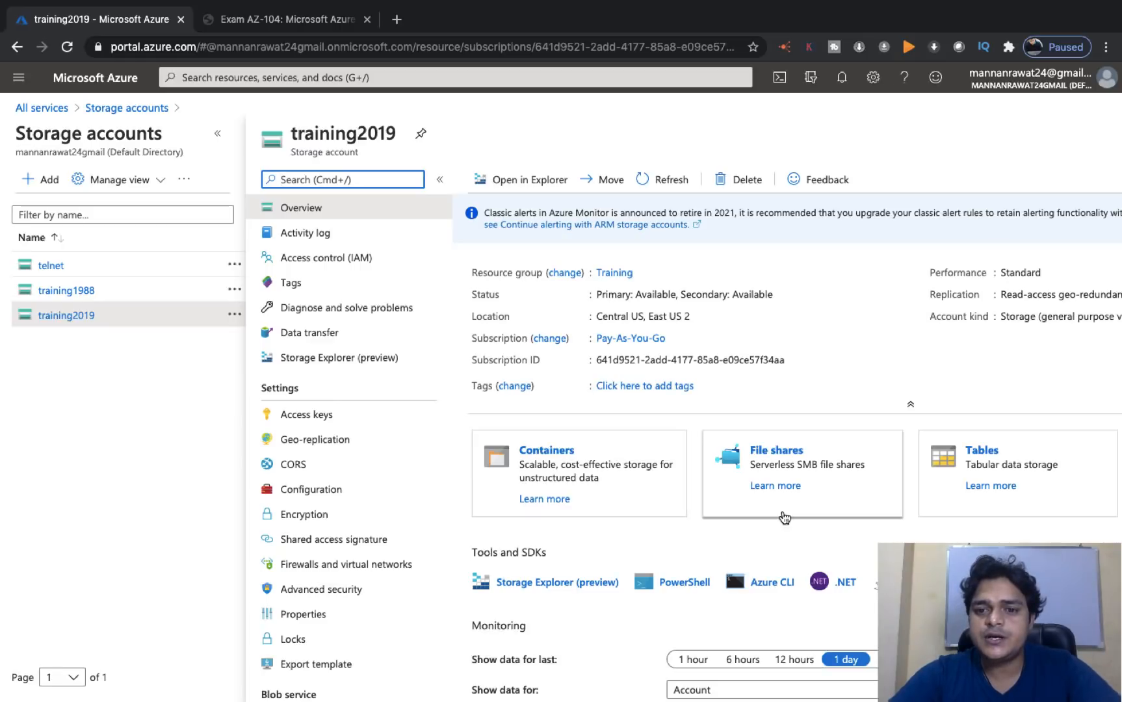
{"action": "left_click", "coordinate": [777, 456]}
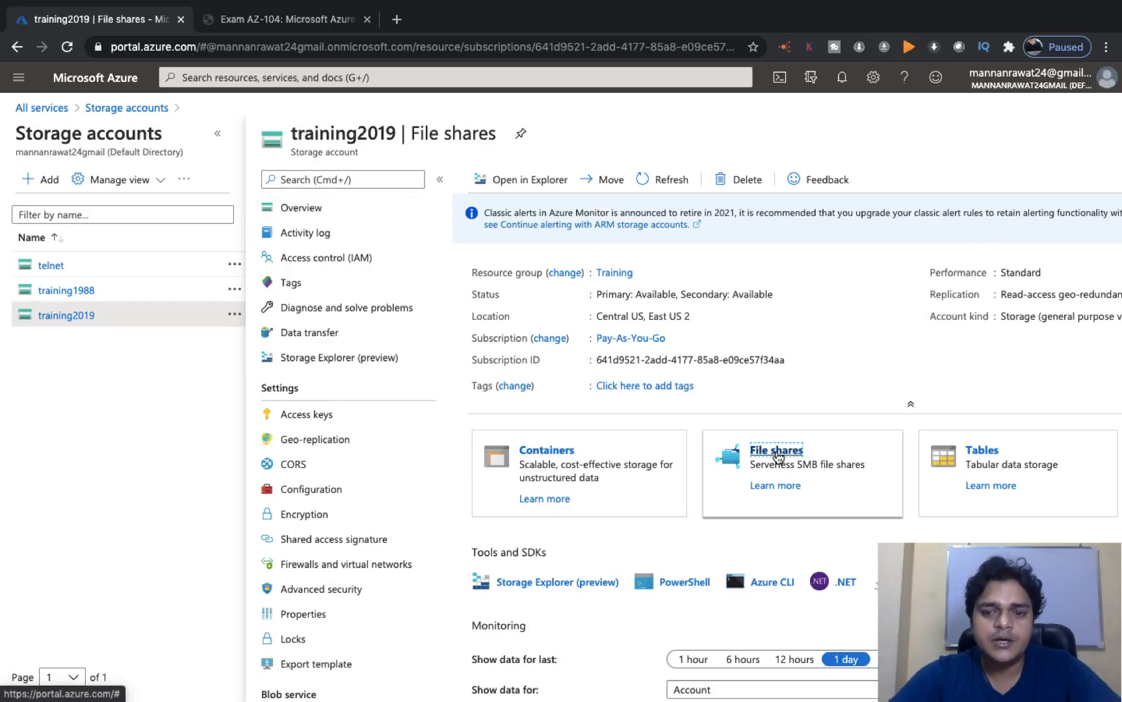
{"action": "scroll", "coordinate": [578, 371], "scroll_direction": "down", "scroll_amount": 4}
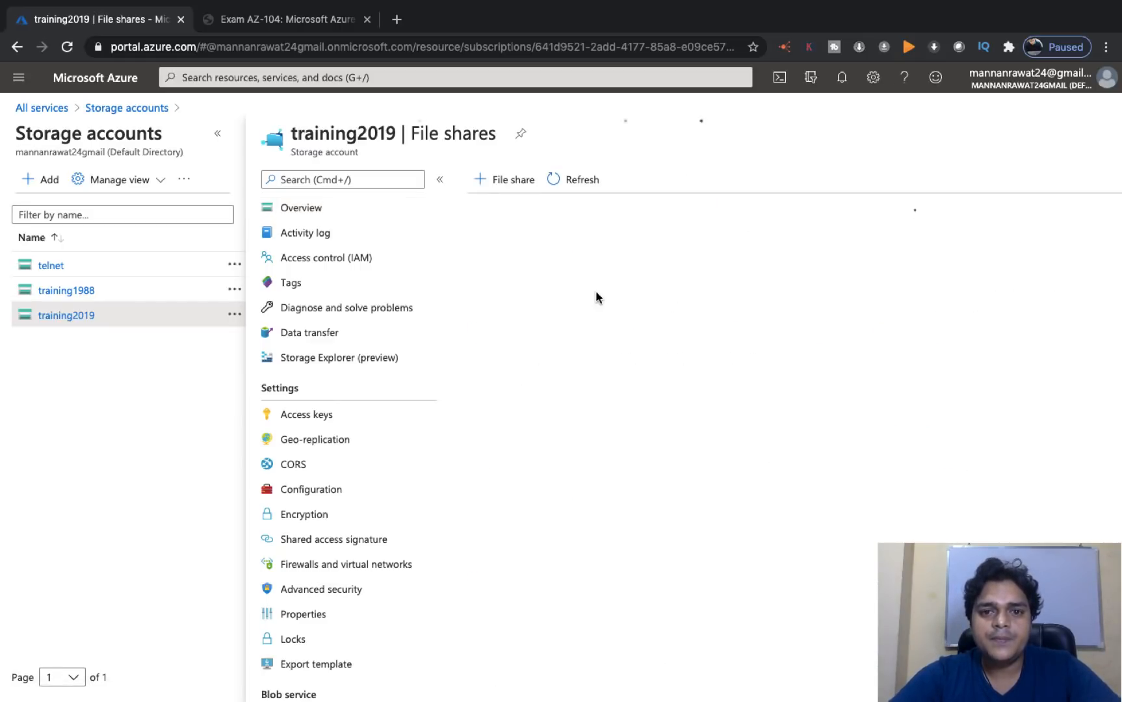
- Delete the demofile share via its Delete share action, confirm, and dismiss the notification
{"action": "left_click", "coordinate": [482, 284]}
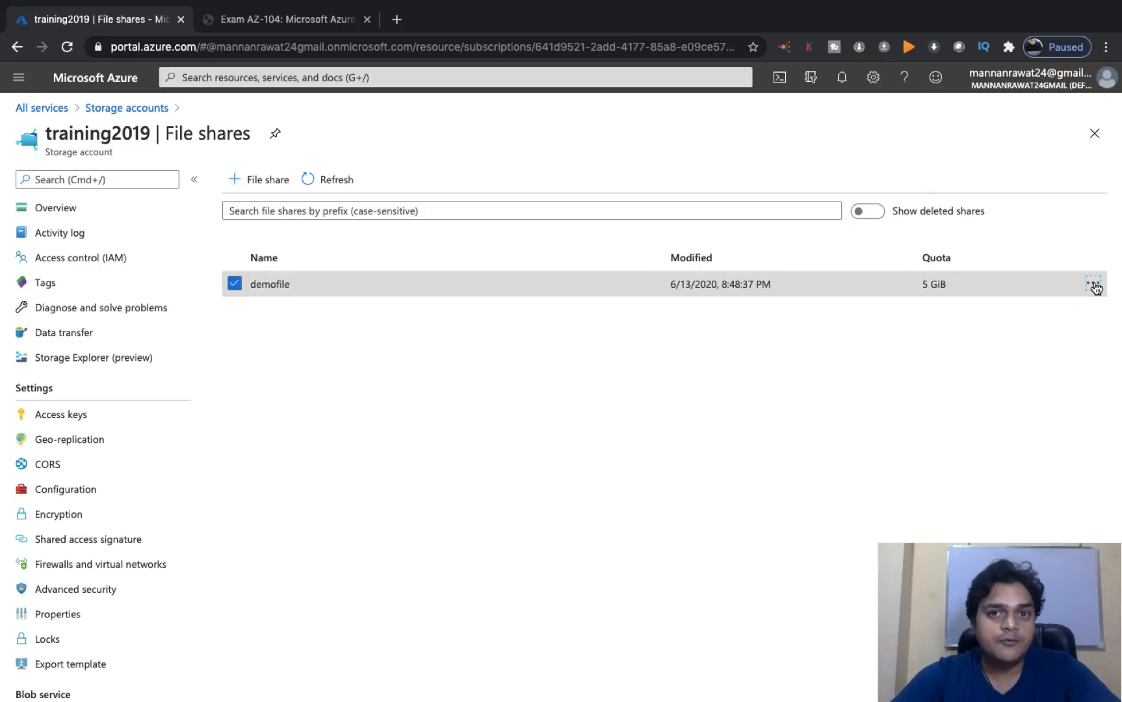
{"action": "left_click", "coordinate": [1093, 283]}
{"action": "left_click", "coordinate": [961, 415]}
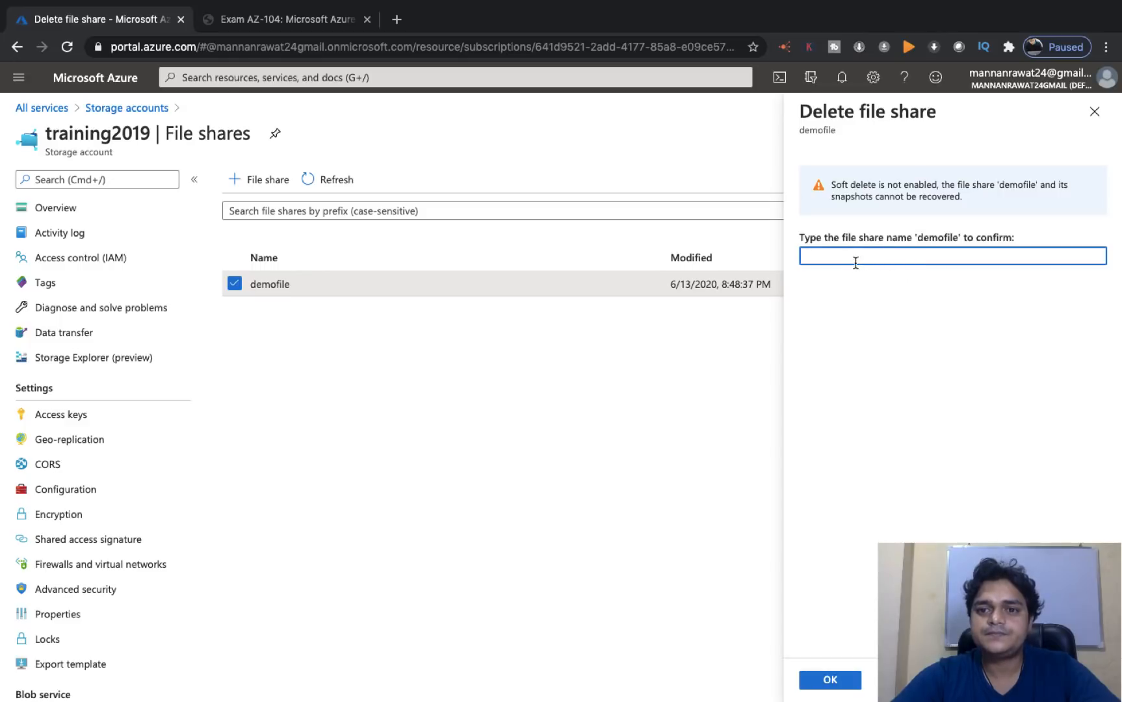
{"action": "left_click", "coordinate": [854, 258]}
{"action": "type", "text": "delete"}
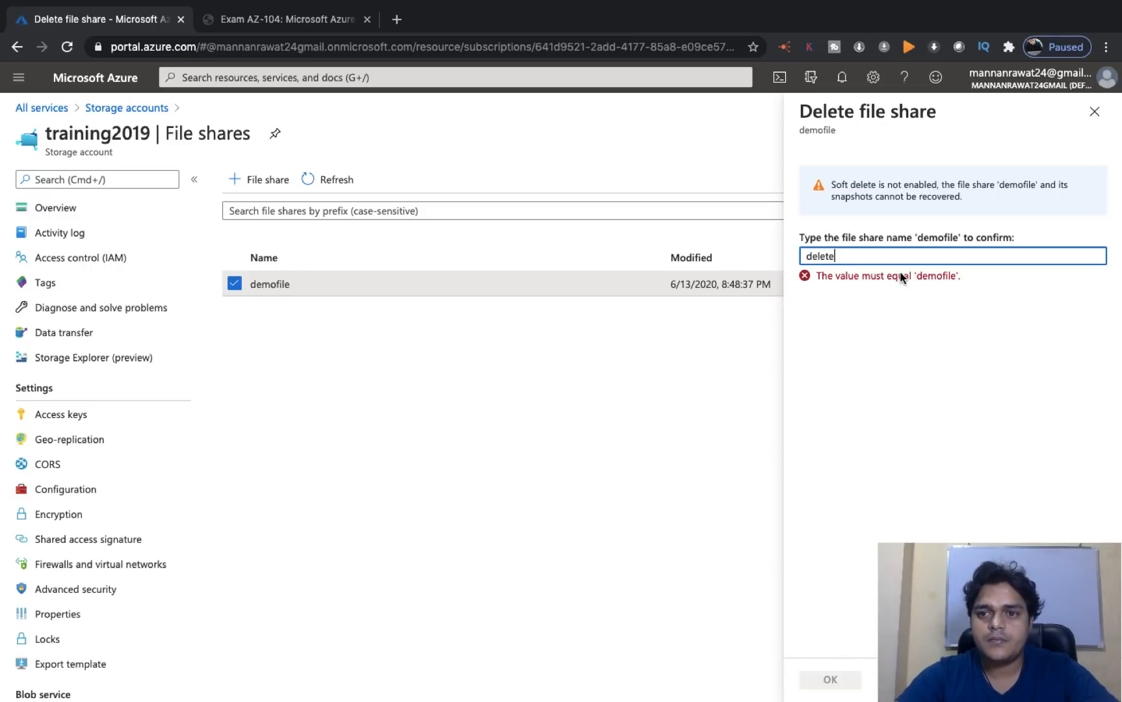
{"action": "key", "text": "BackSpace"}
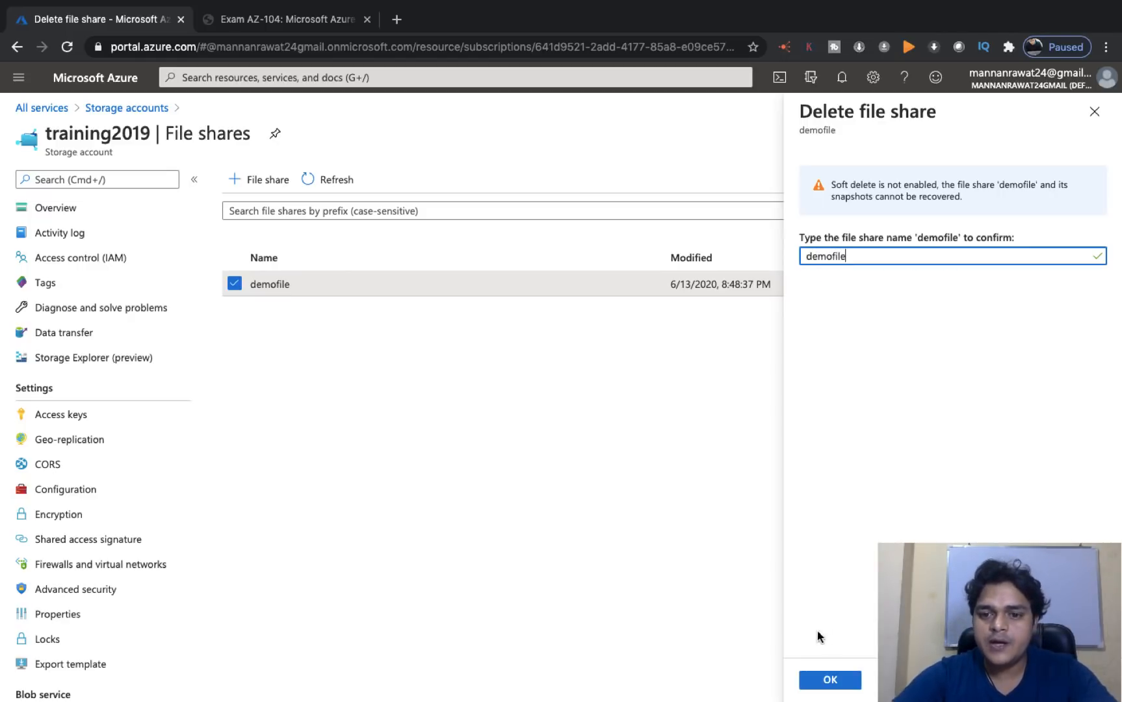
{"action": "left_click", "coordinate": [830, 681]}
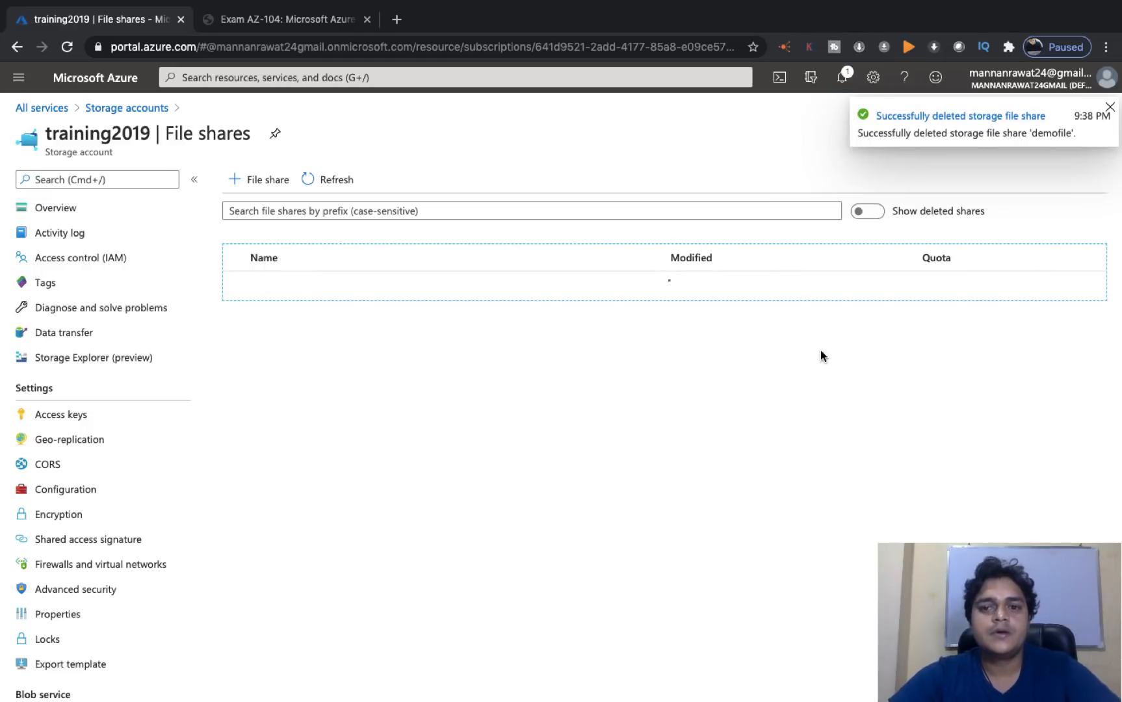
{"action": "left_click", "coordinate": [1109, 108]}
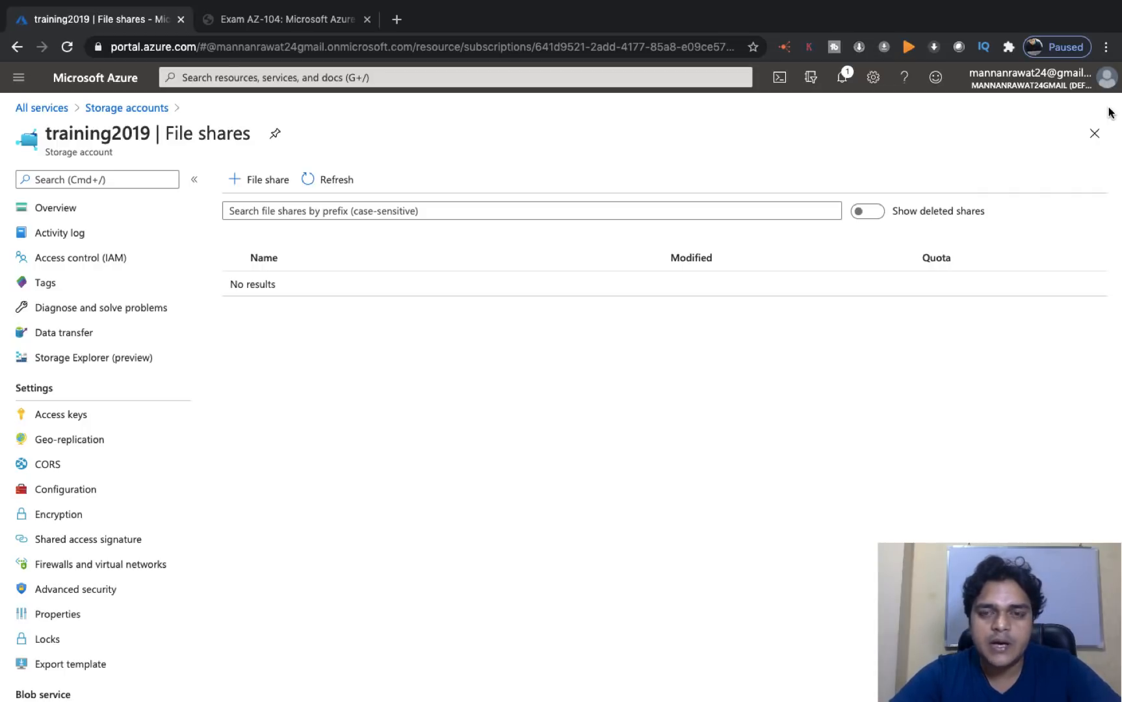
- On the VM, open the data (F:) drive in File Explorer, then switch back to the Azure portal
{"action": "key", "text": "ctrl+Right"}
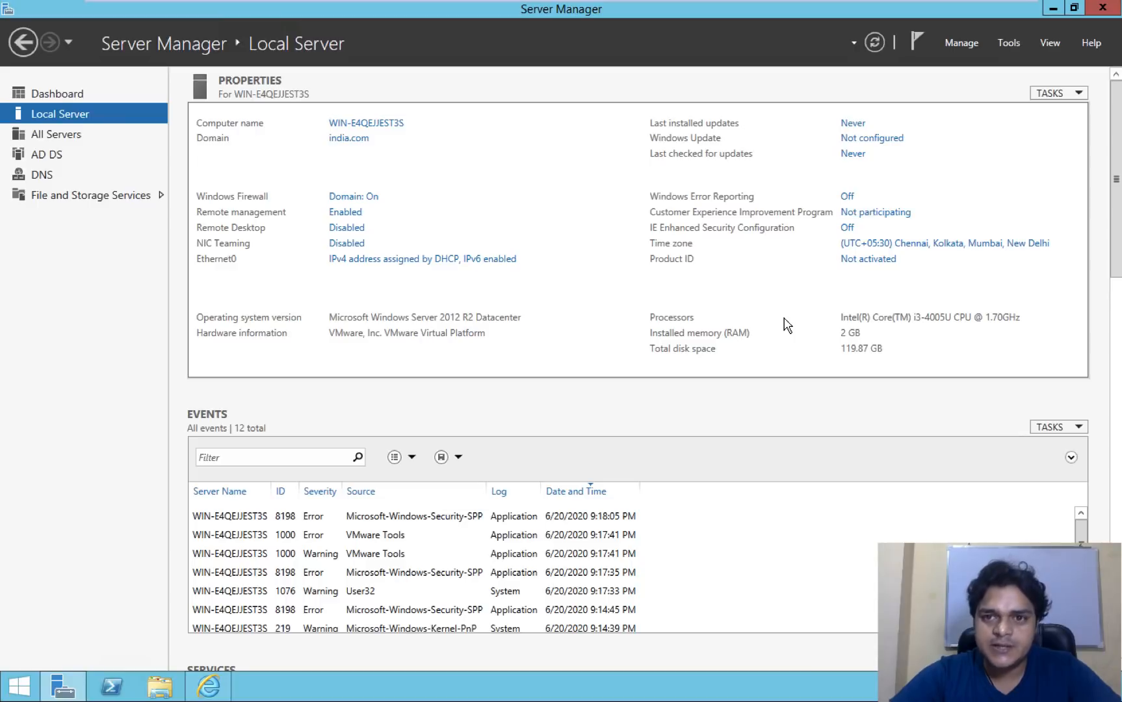
{"action": "left_click", "coordinate": [1052, 8]}
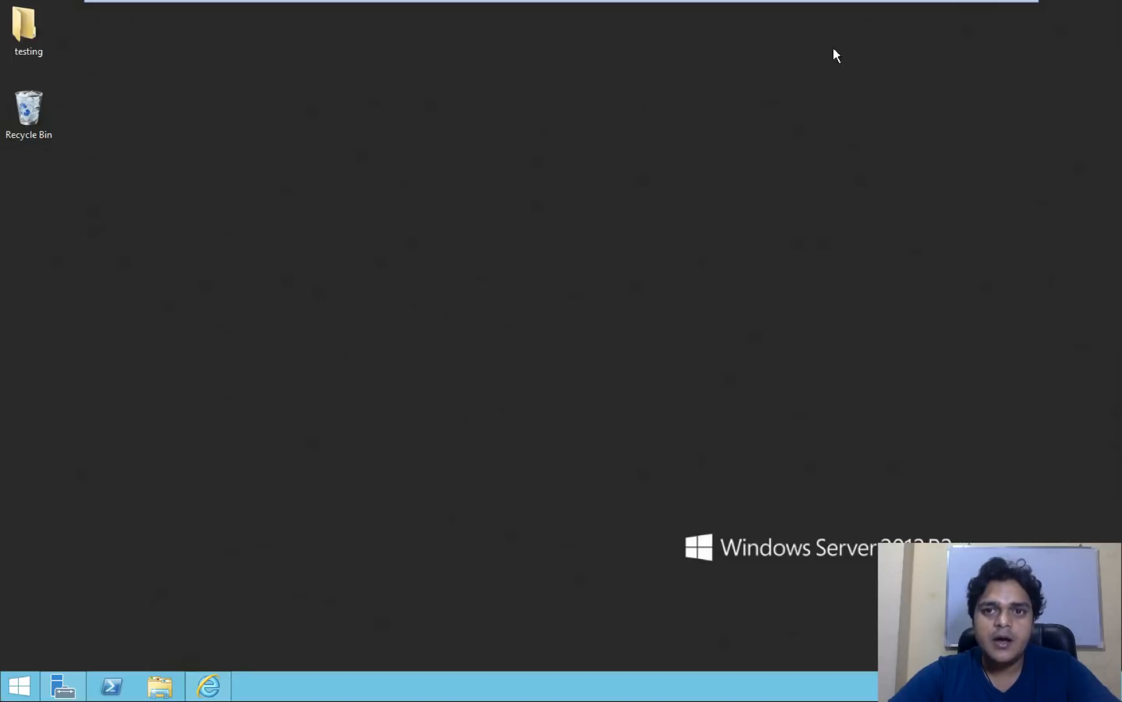
{"action": "mouse_move", "coordinate": [839, 2]}
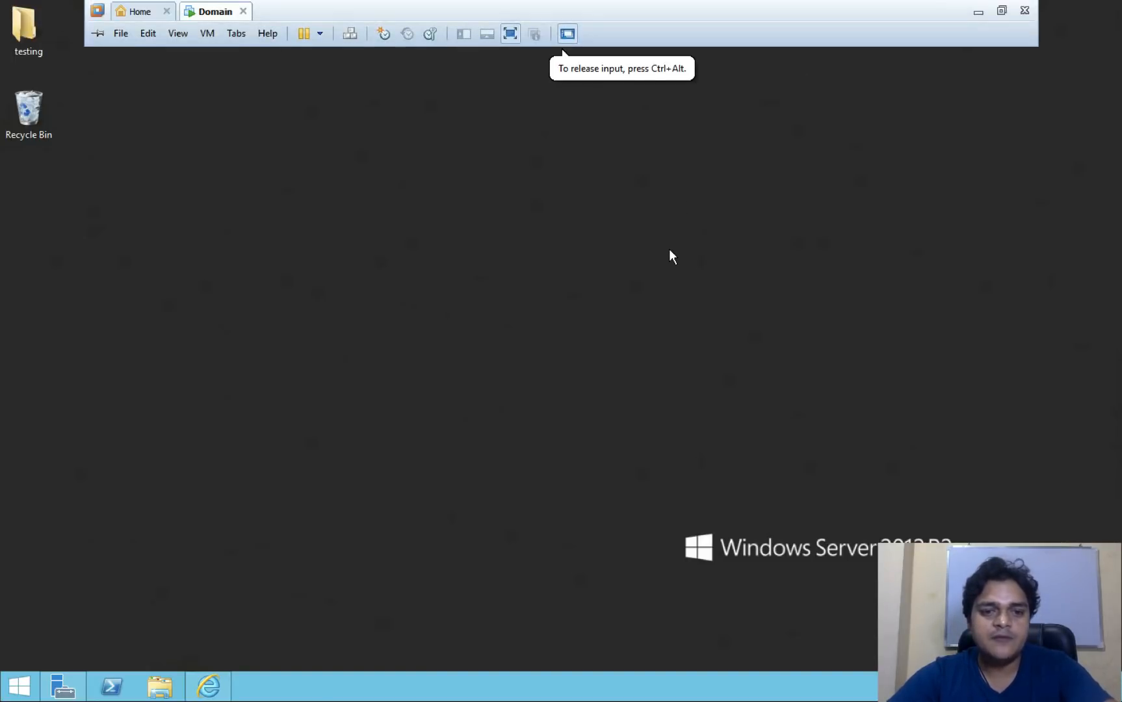
{"action": "key", "text": "super+e"}
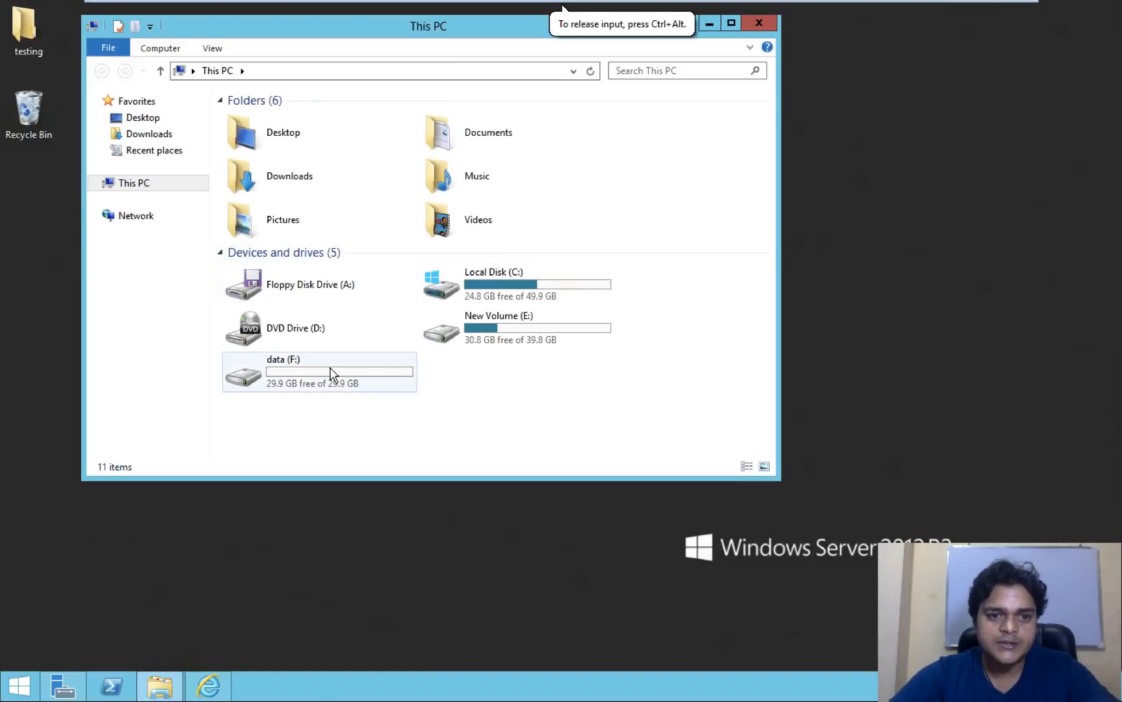
{"action": "double_click", "coordinate": [307, 375]}
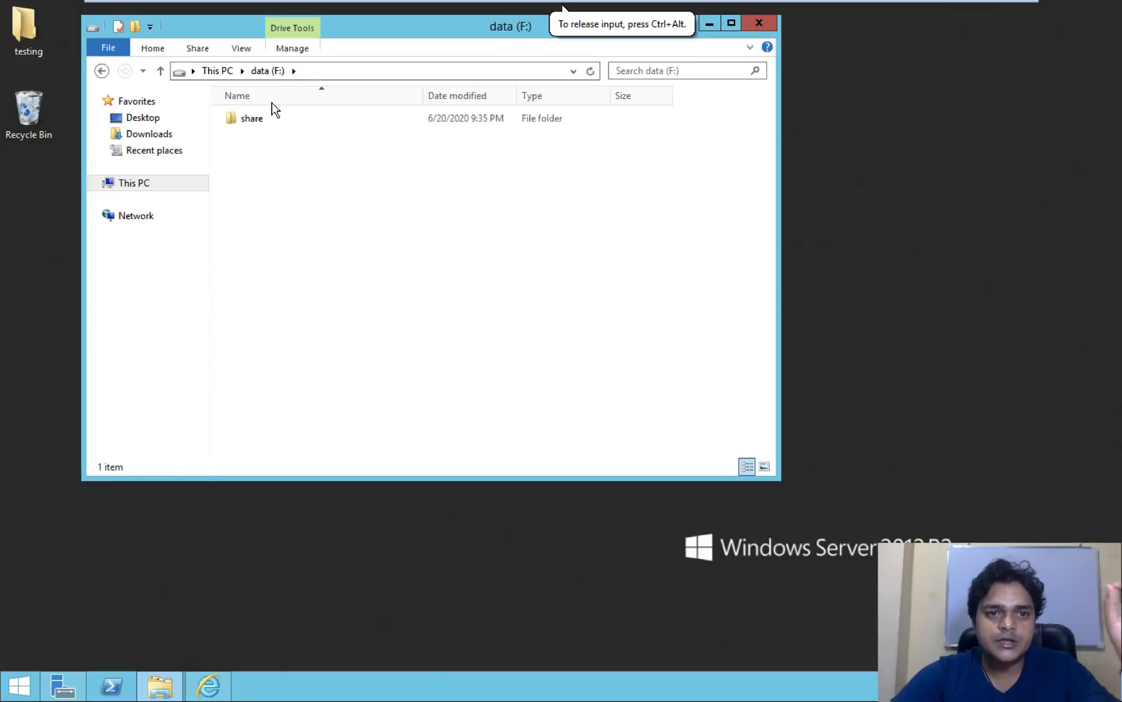
{"action": "key", "text": "ctrl+Left"}
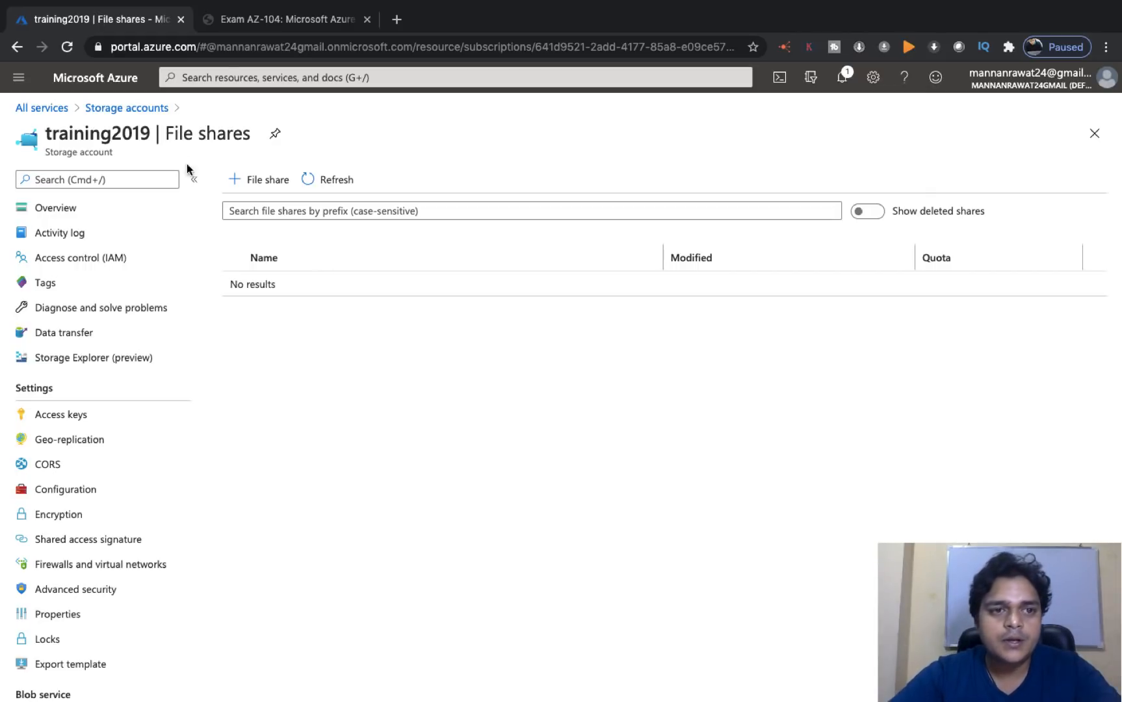
- Search All services for 'azure file sy', then clear the search and open Marketplace
{"action": "left_click", "coordinate": [50, 115]}
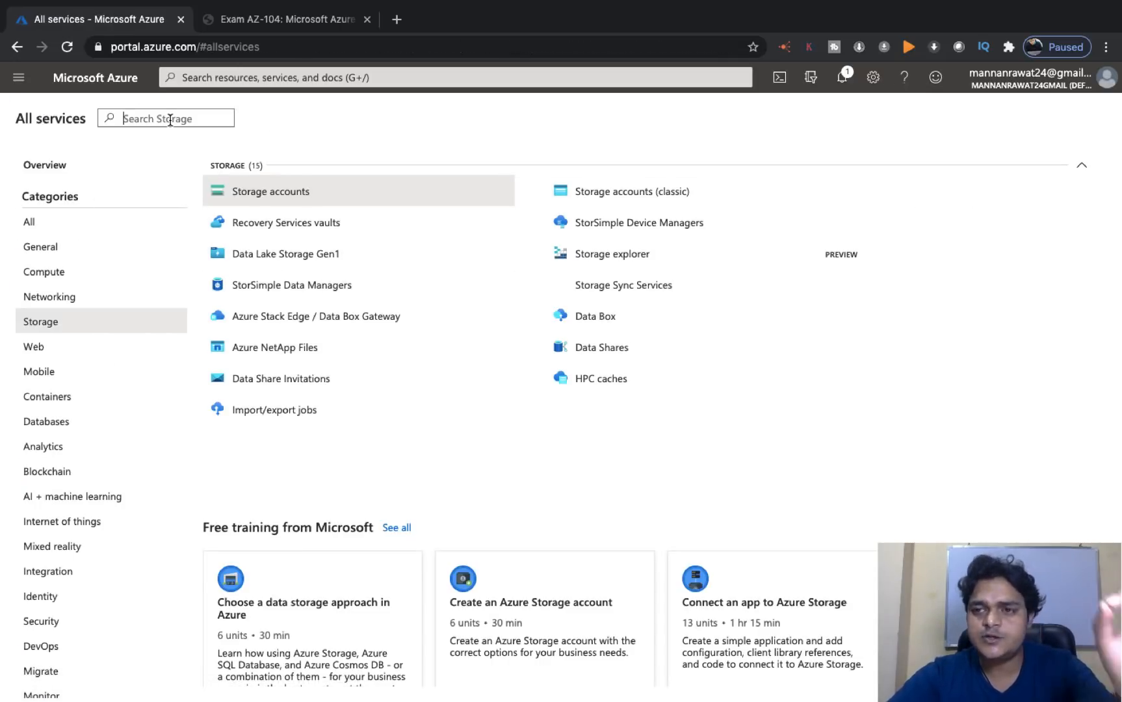
{"action": "type", "text": "azur"}
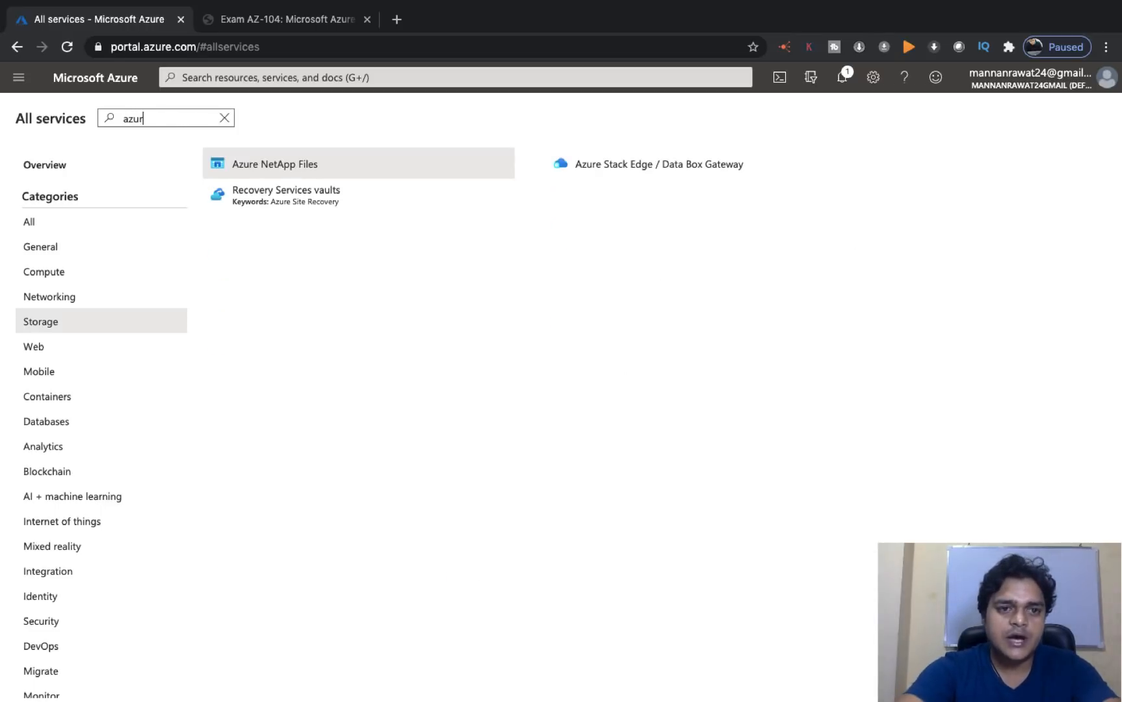
{"action": "type", "text": "e file"}
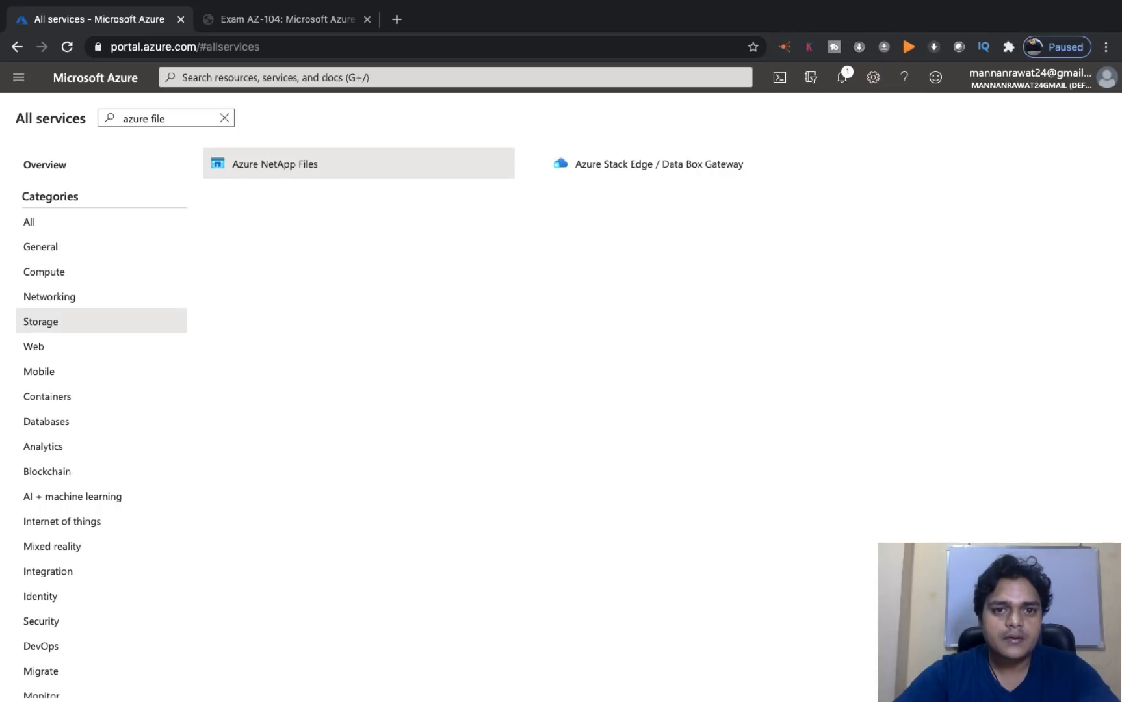
{"action": "type", "text": " s"}
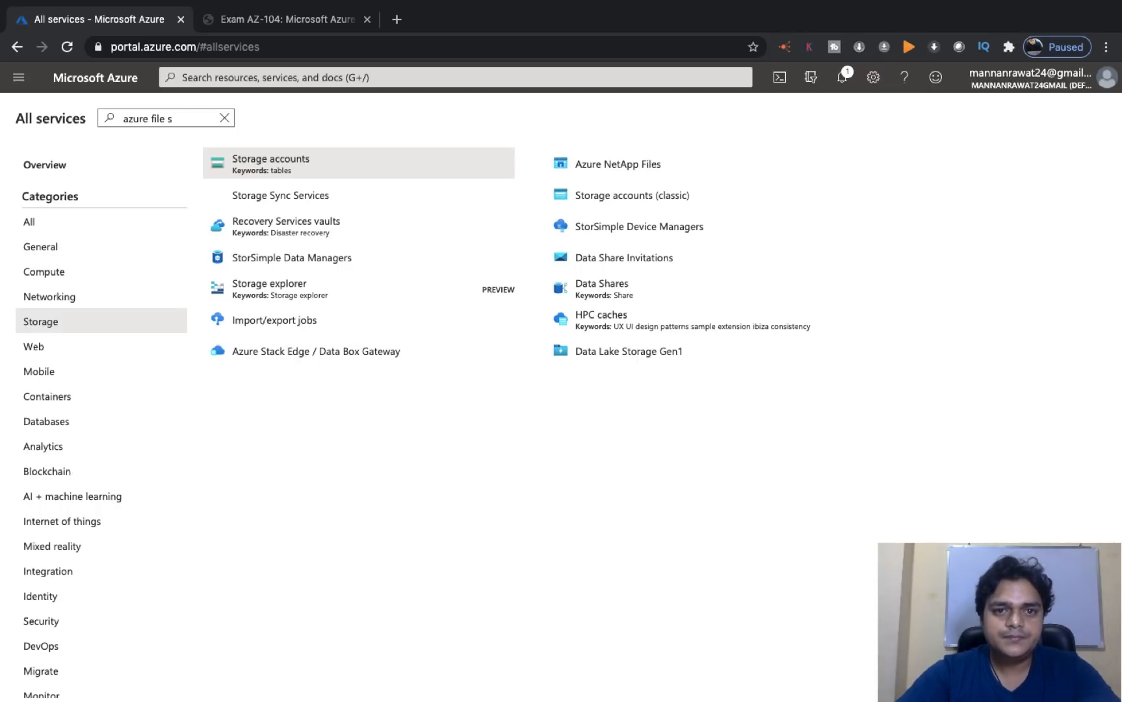
{"action": "type", "text": "y"}
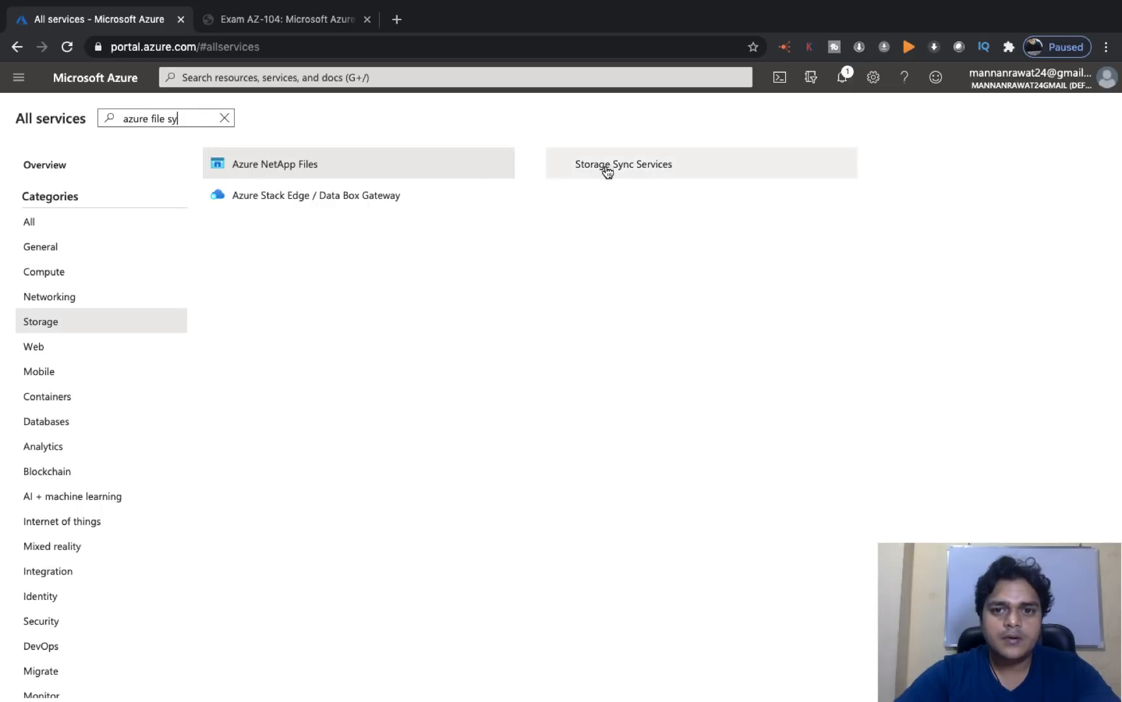
{"action": "left_click", "coordinate": [223, 119]}
{"action": "left_click", "coordinate": [56, 227]}
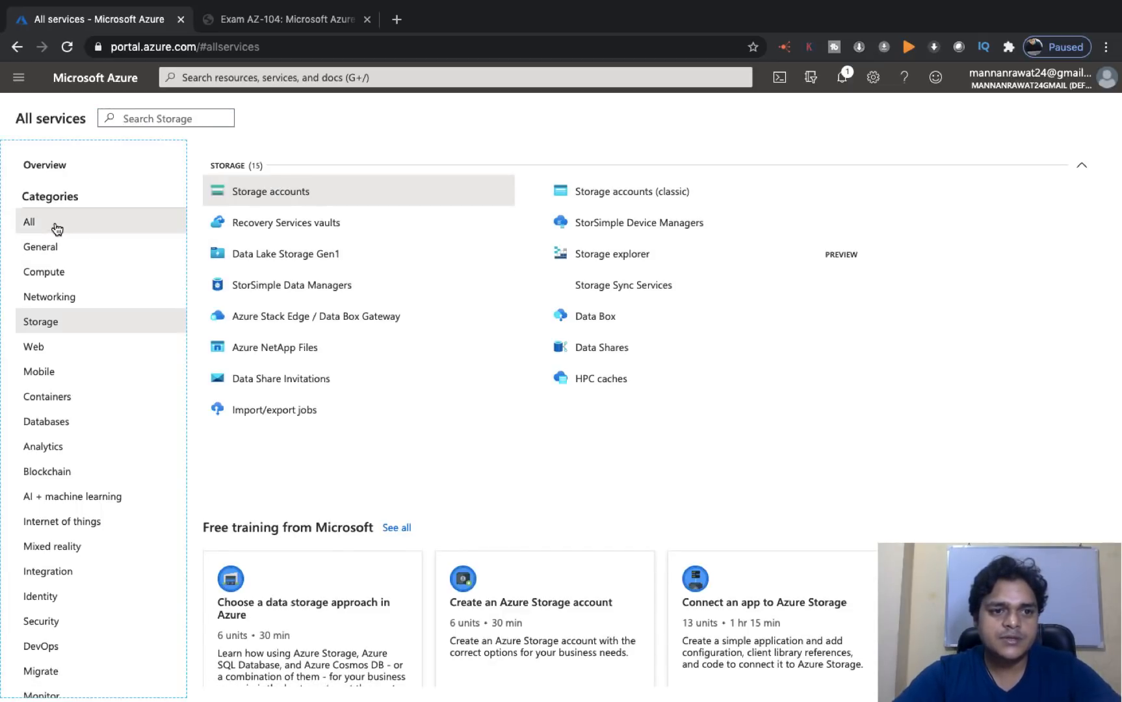
{"action": "left_click", "coordinate": [274, 291]}
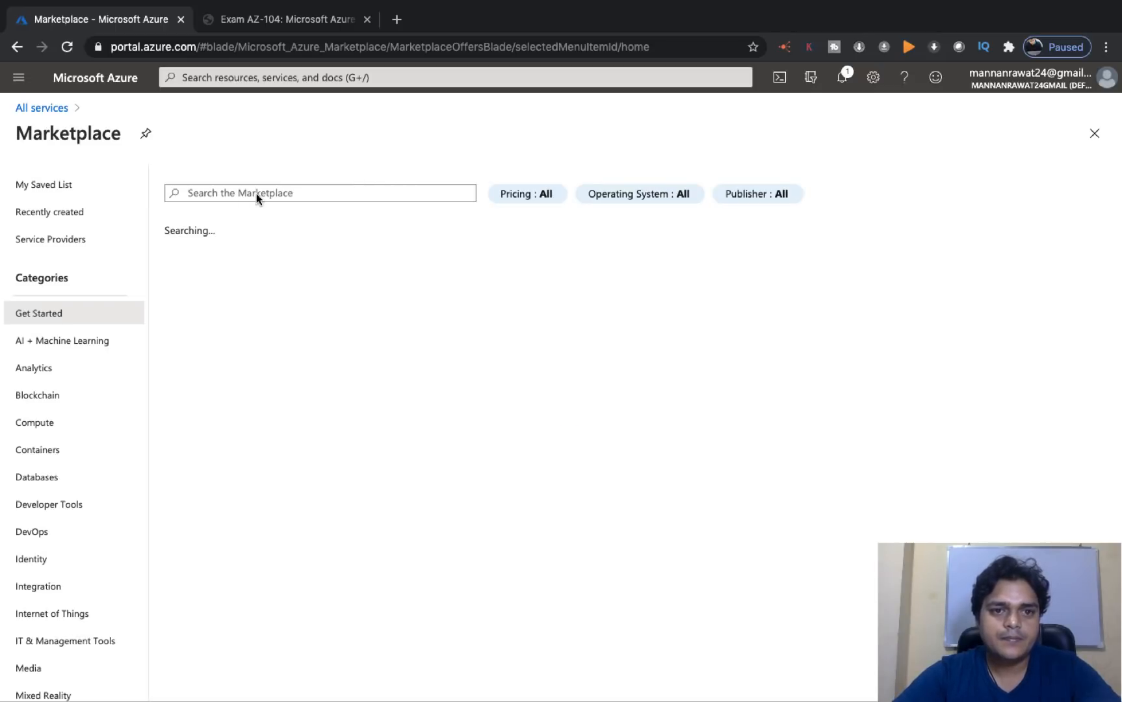
- Search the Marketplace for 'file', open the Azure File Sync offer and click Create
{"action": "left_click", "coordinate": [287, 192]}
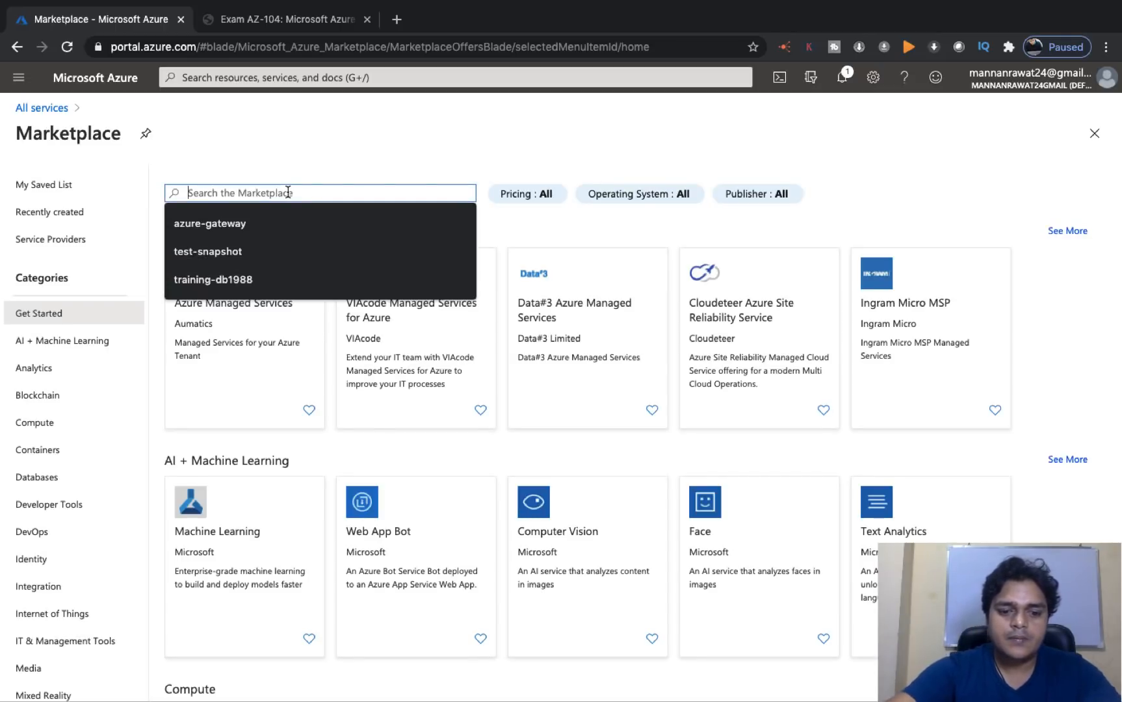
{"action": "type", "text": "fu"}
{"action": "key", "text": "BackSpace"}
{"action": "type", "text": "i"}
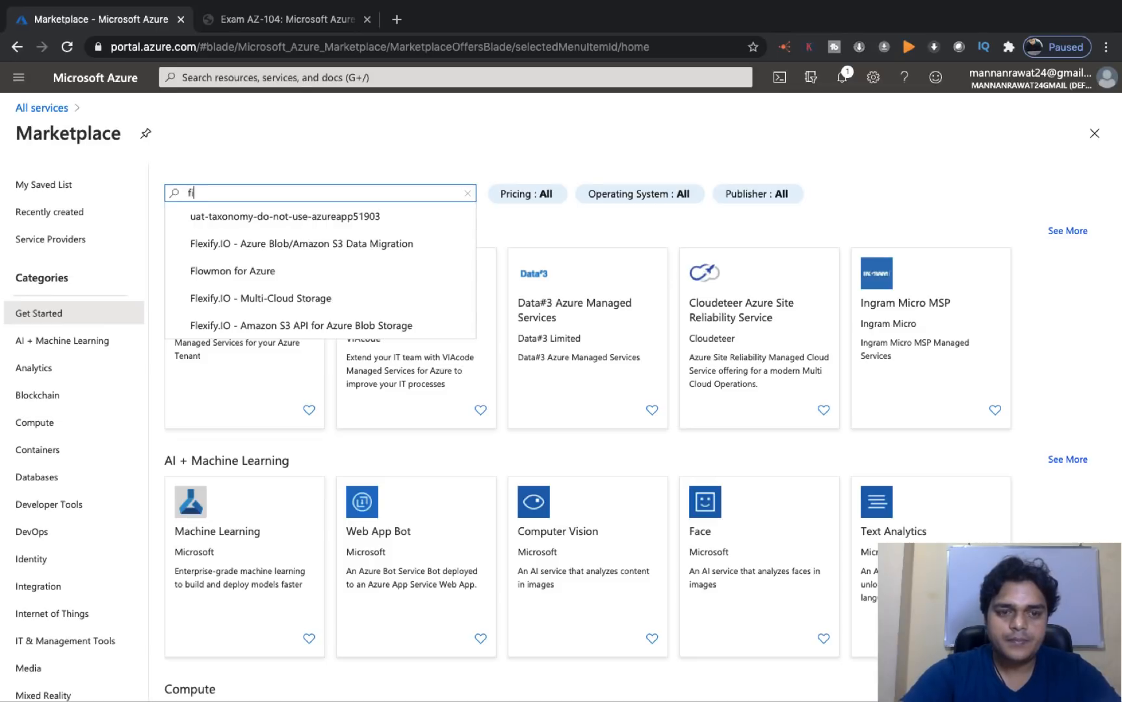
{"action": "type", "text": "le Sync"}
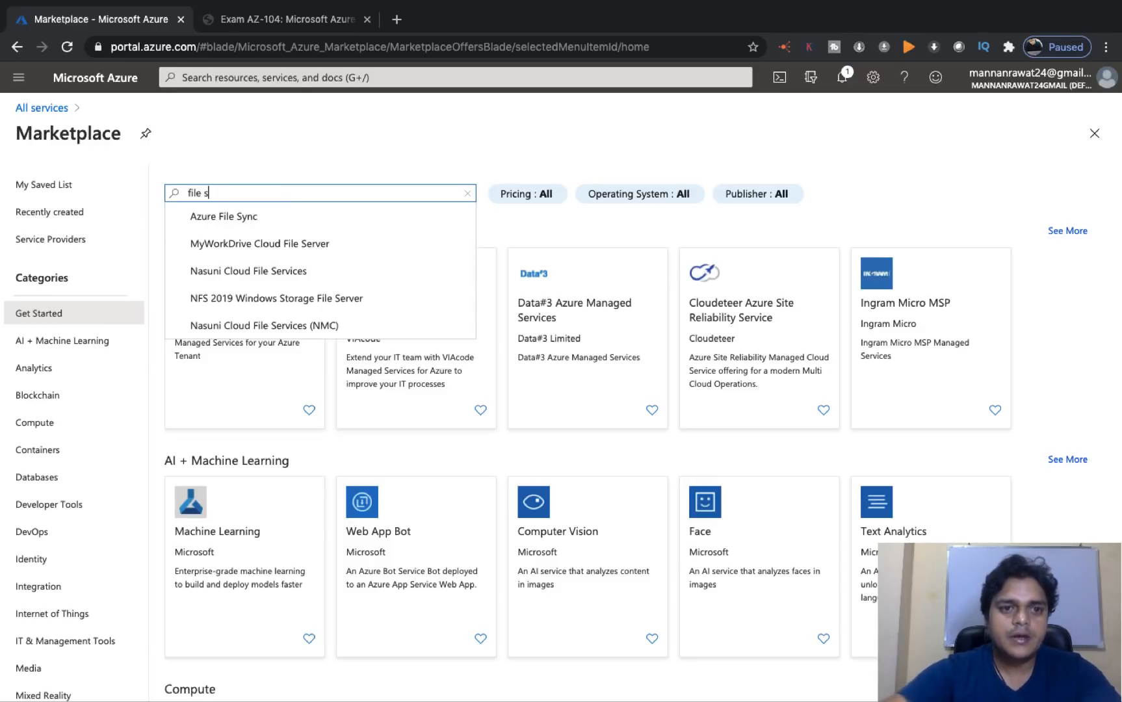
{"action": "left_click", "coordinate": [253, 221]}
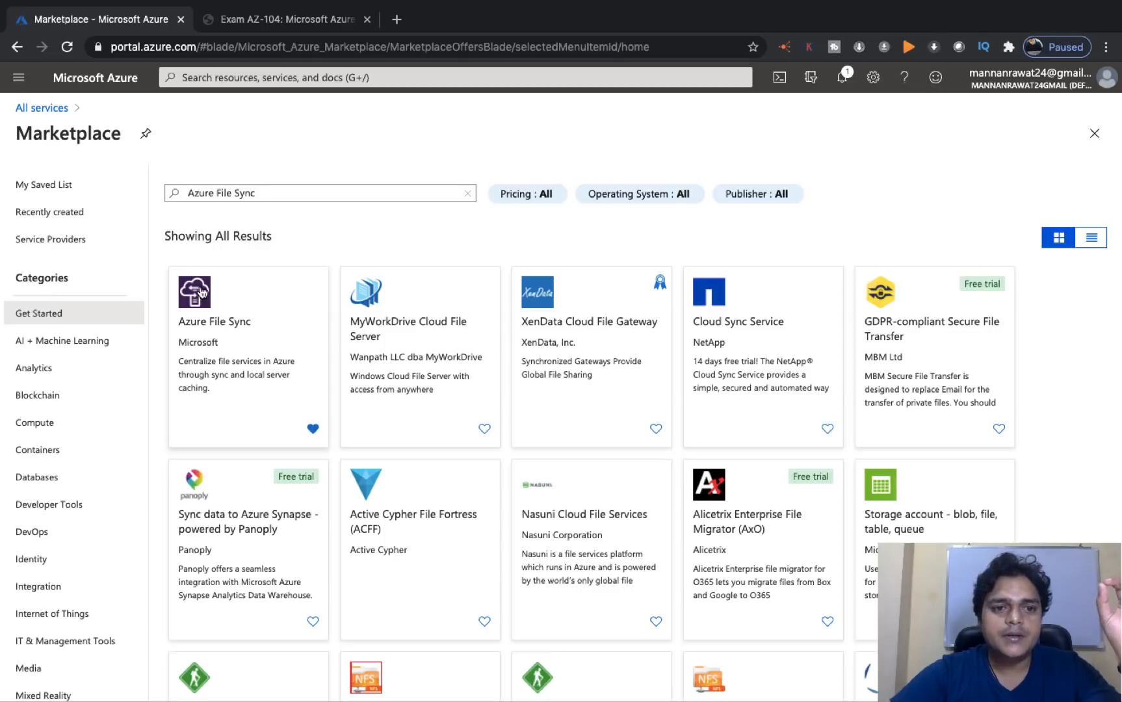
{"action": "left_click", "coordinate": [226, 323]}
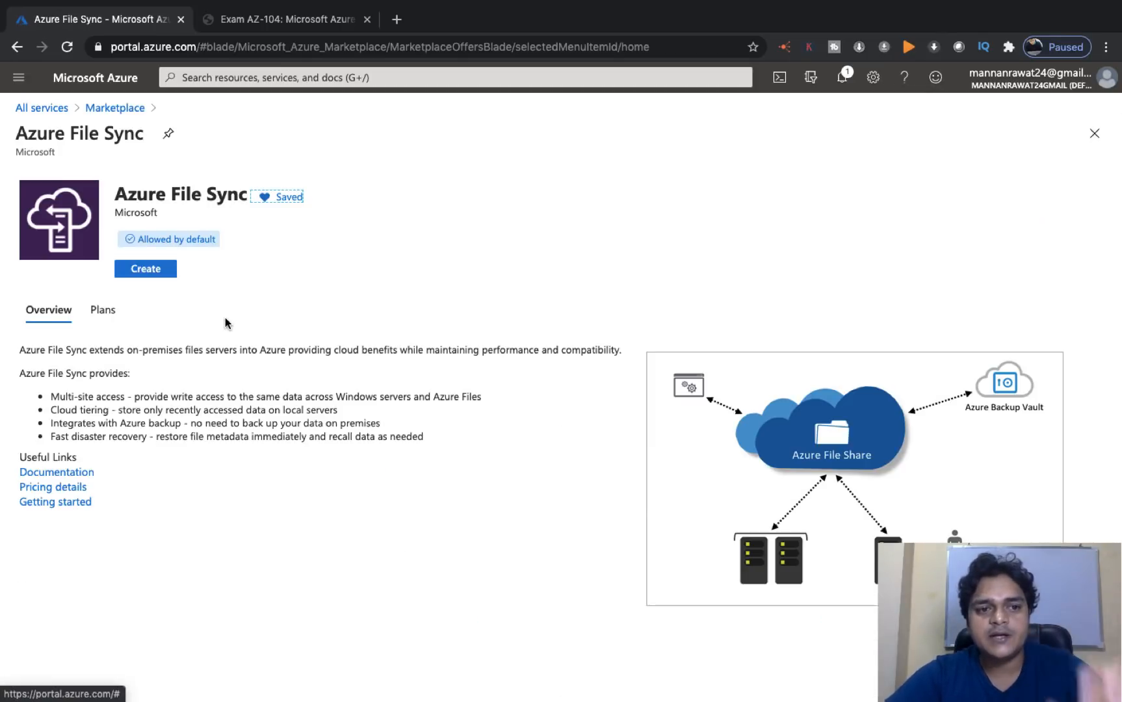
{"action": "left_click", "coordinate": [158, 267]}
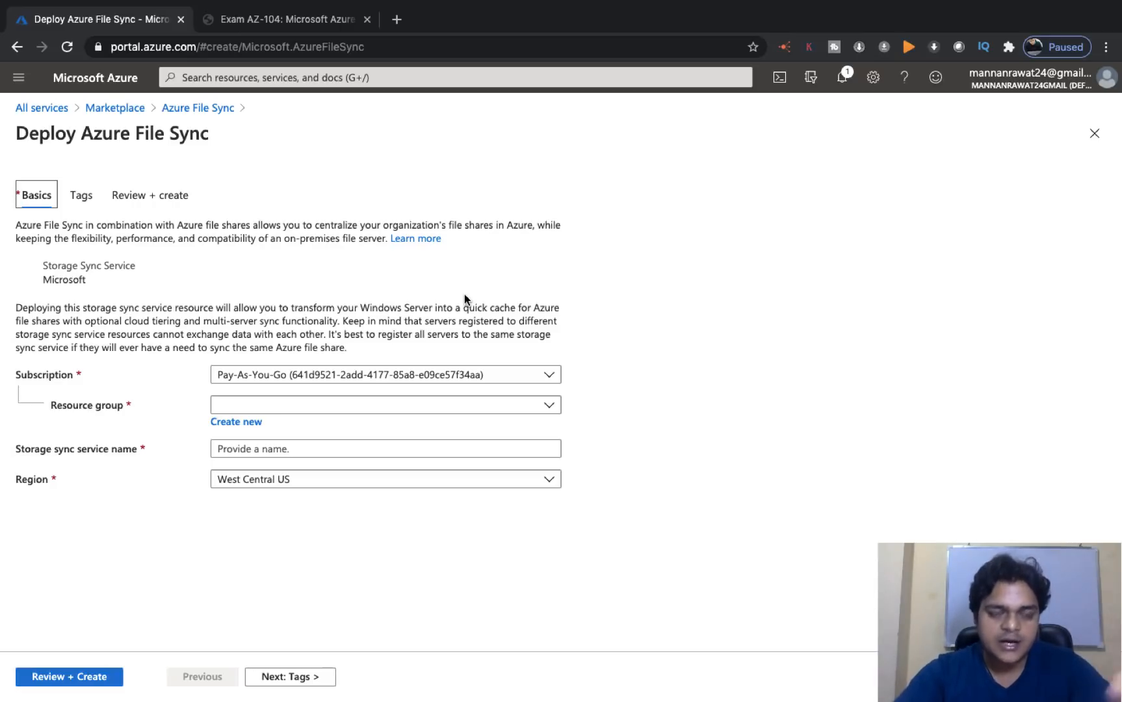
- Choose Training as the File Sync deployment's resource group and open All services in a new tab
{"action": "left_click", "coordinate": [413, 409]}
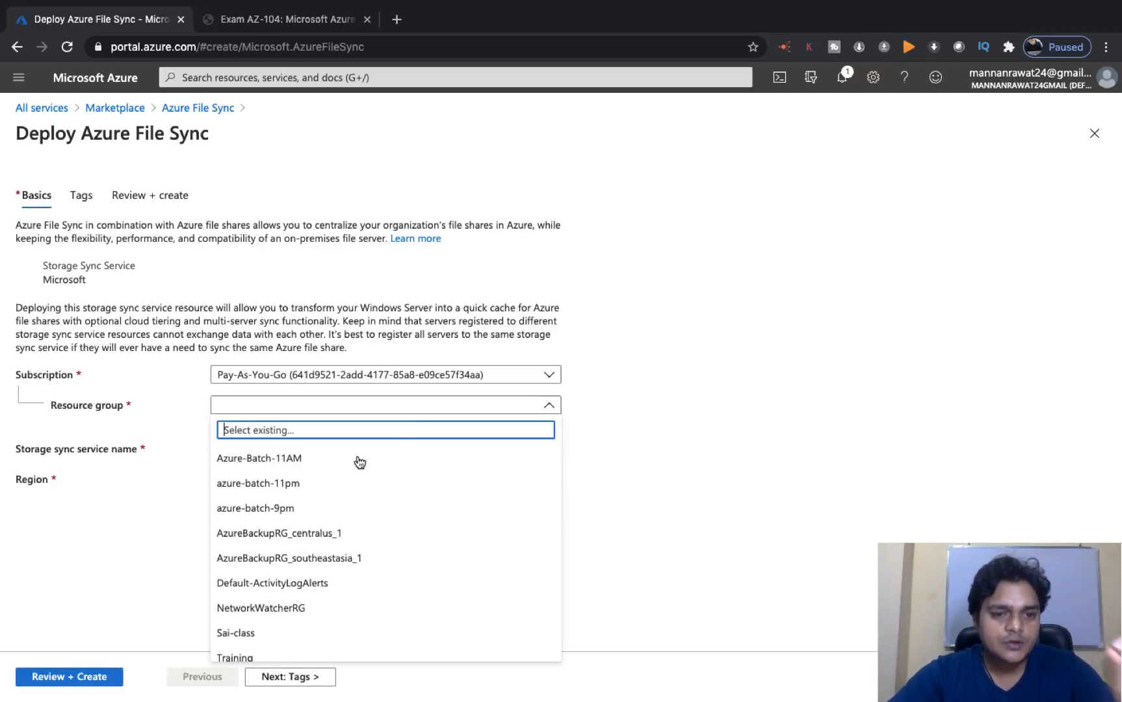
{"action": "left_click", "coordinate": [238, 658]}
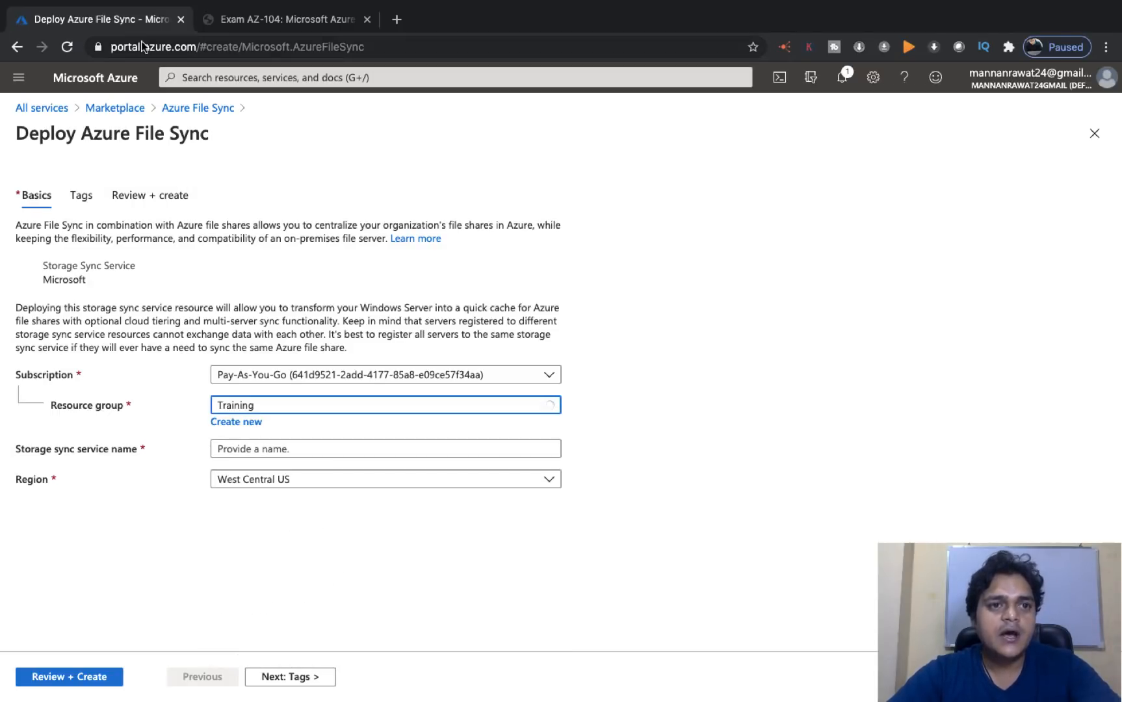
{"action": "right_click", "coordinate": [44, 108]}
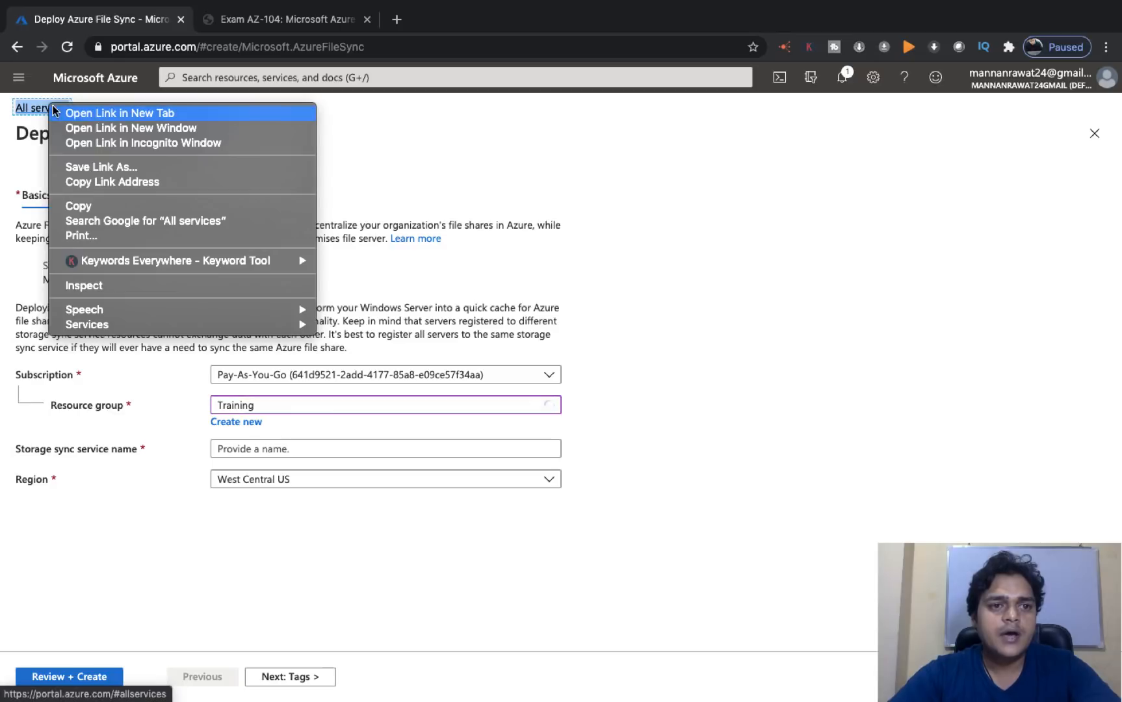
{"action": "left_click", "coordinate": [90, 116]}
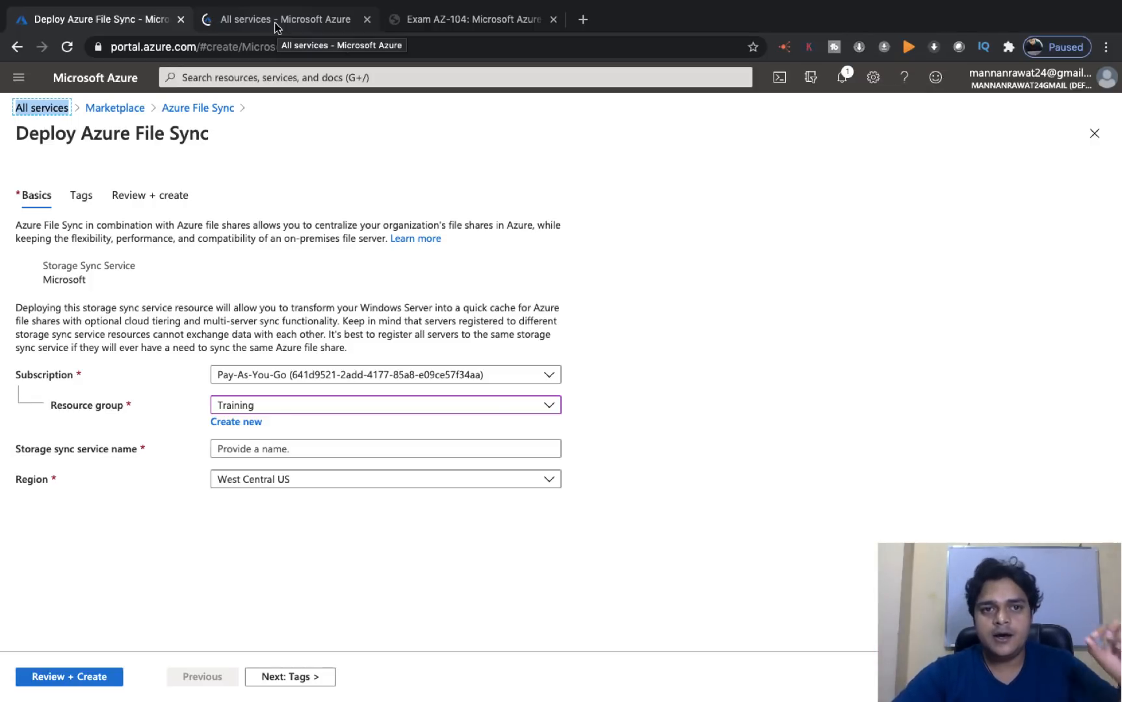
- In the second tab, list the three storage accounts, then return to the Deploy Azure File Sync form
{"action": "left_click", "coordinate": [291, 21]}
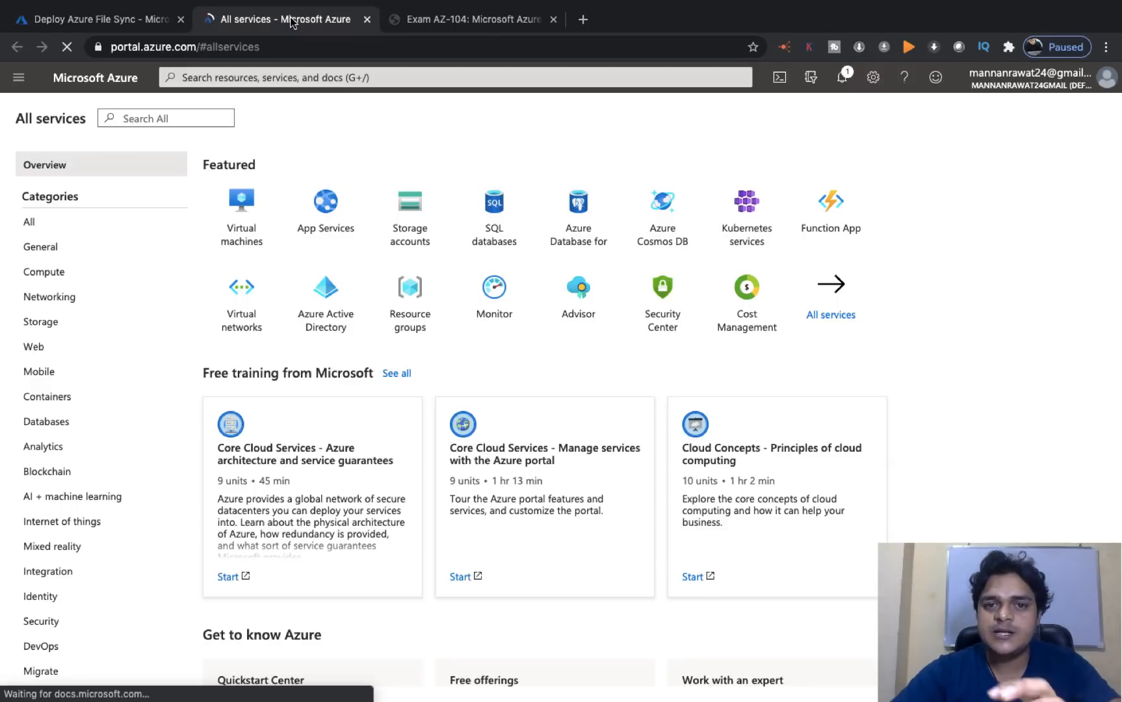
{"action": "left_click", "coordinate": [52, 325]}
{"action": "left_click", "coordinate": [290, 194]}
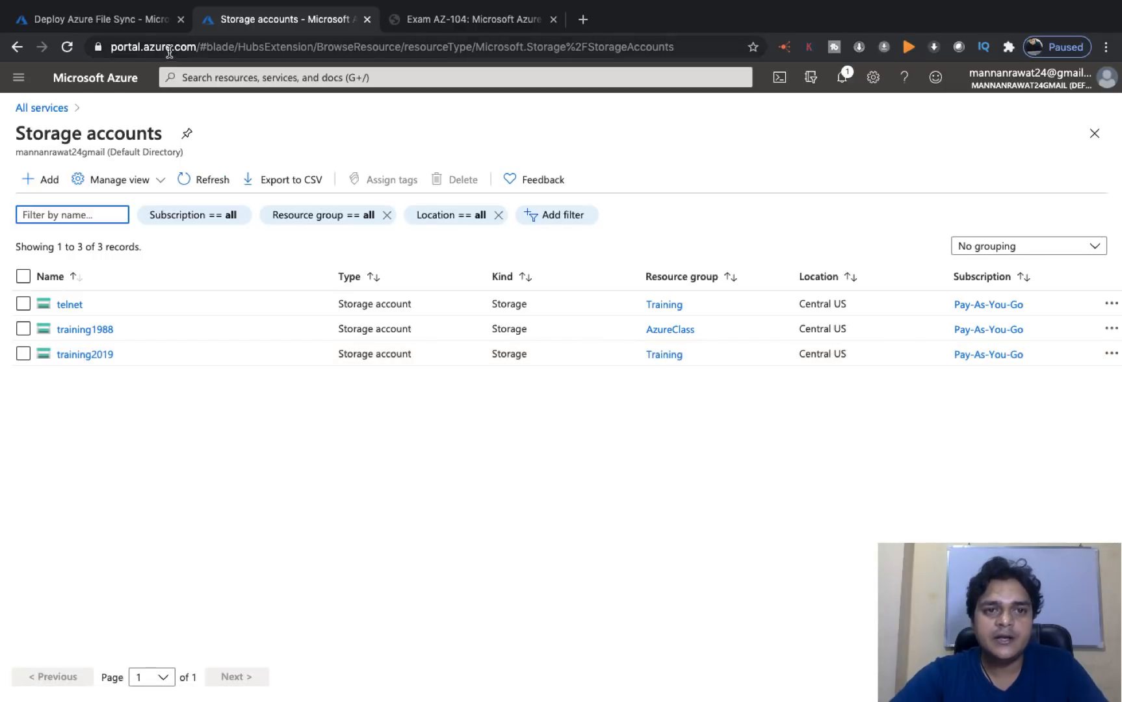
{"action": "left_click", "coordinate": [132, 23]}
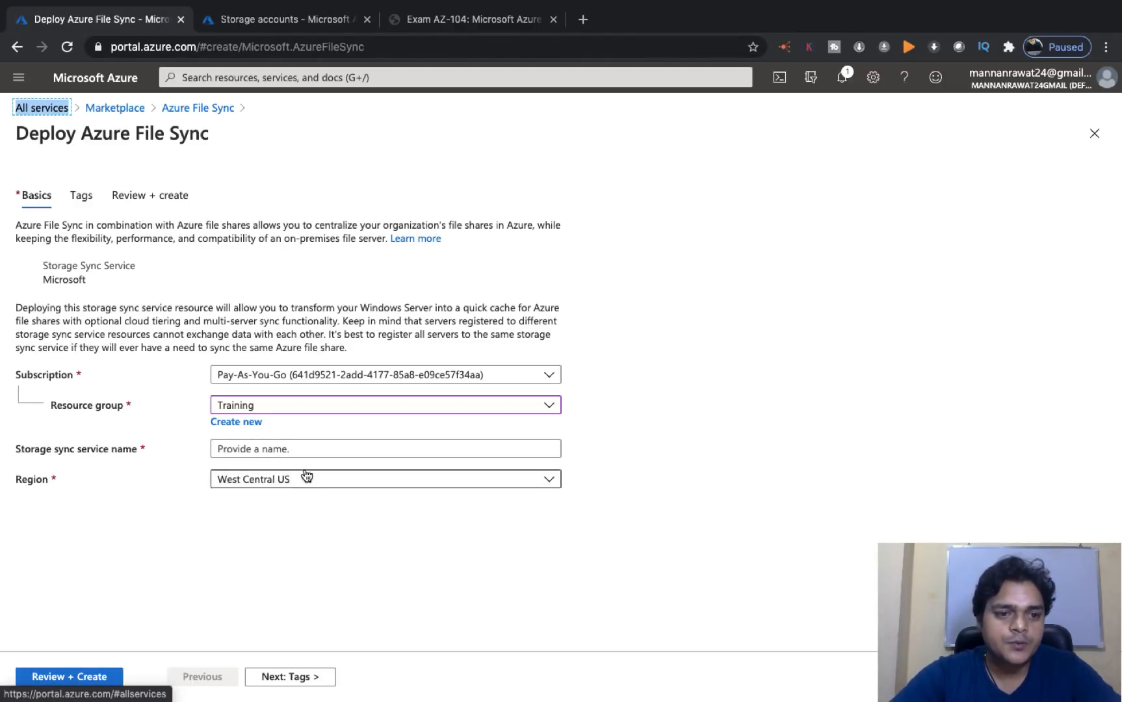
- Set the region to Central US and name the storage sync service trainingfilesyn
{"action": "left_click", "coordinate": [338, 479]}
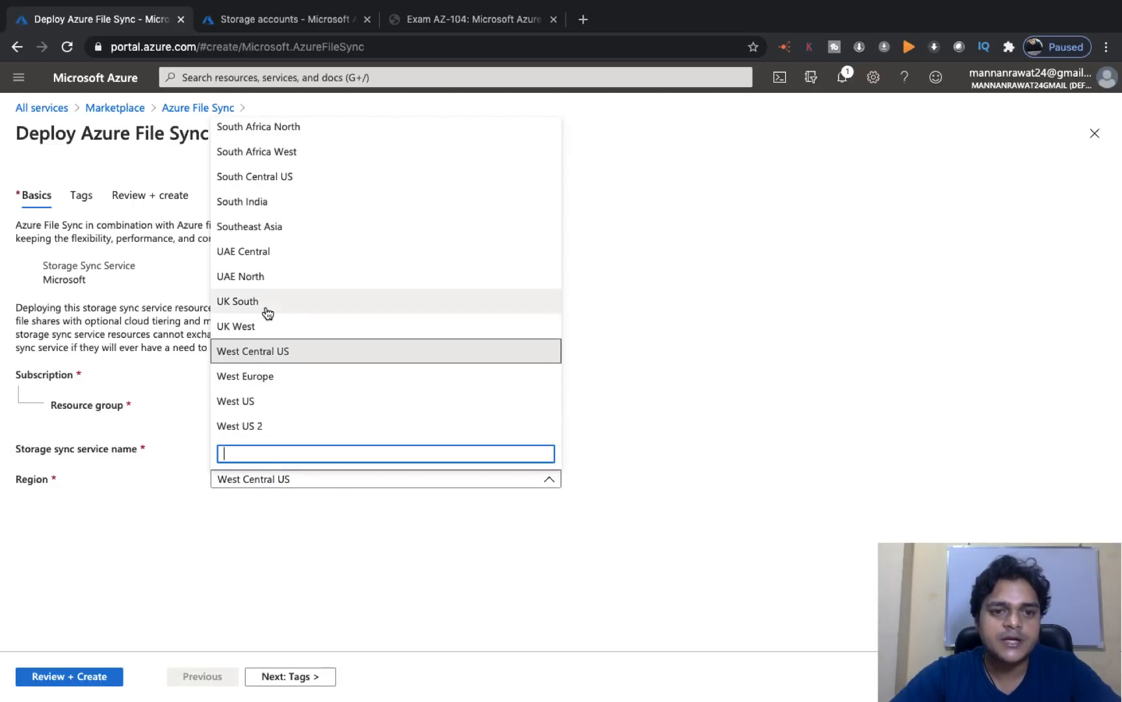
{"action": "scroll", "coordinate": [284, 281], "scroll_direction": "up", "scroll_amount": 3}
{"action": "scroll", "coordinate": [284, 281], "scroll_direction": "up", "scroll_amount": 5}
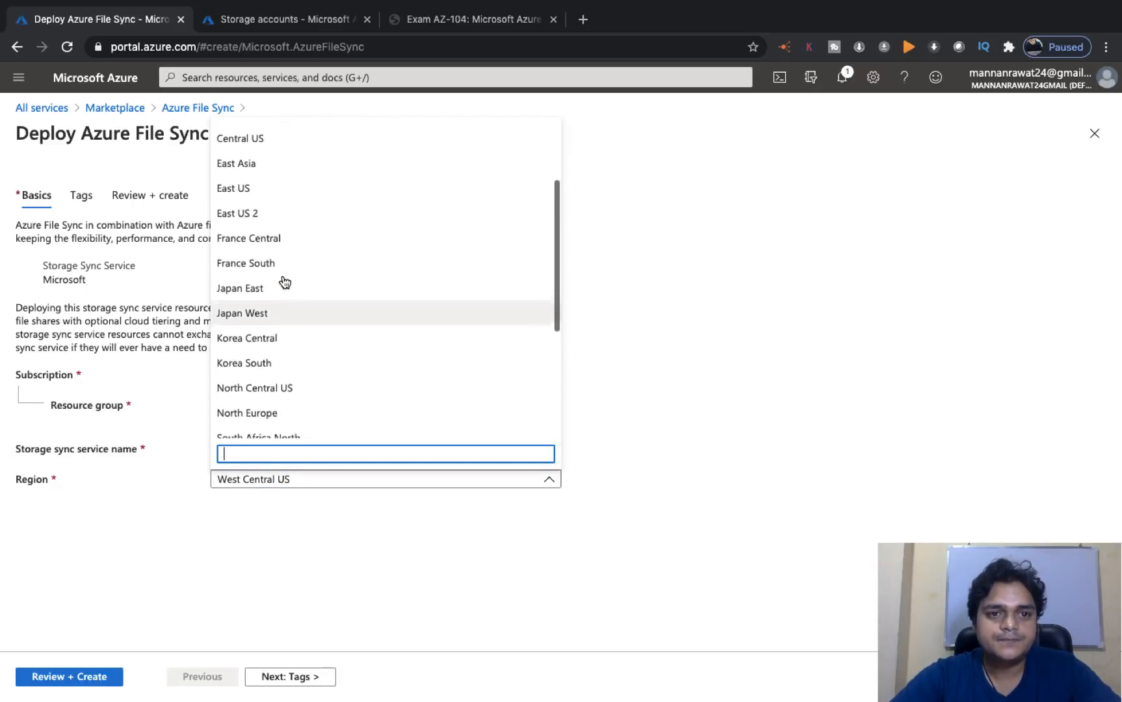
{"action": "left_click", "coordinate": [255, 242]}
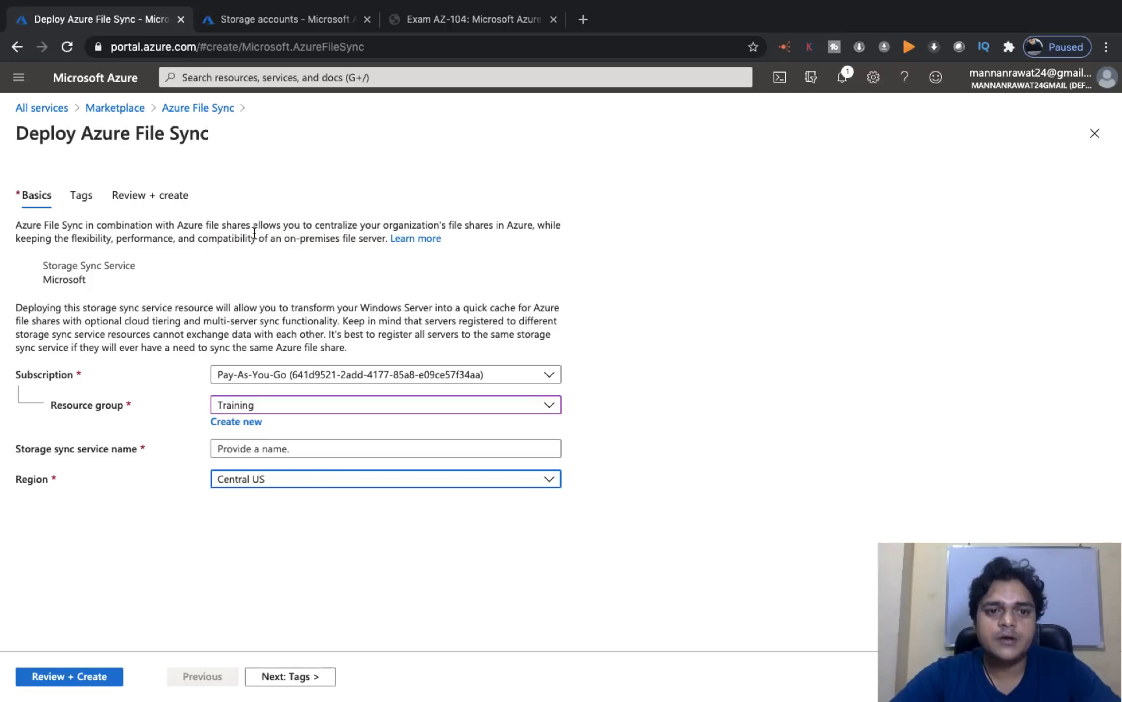
{"action": "left_click", "coordinate": [268, 449]}
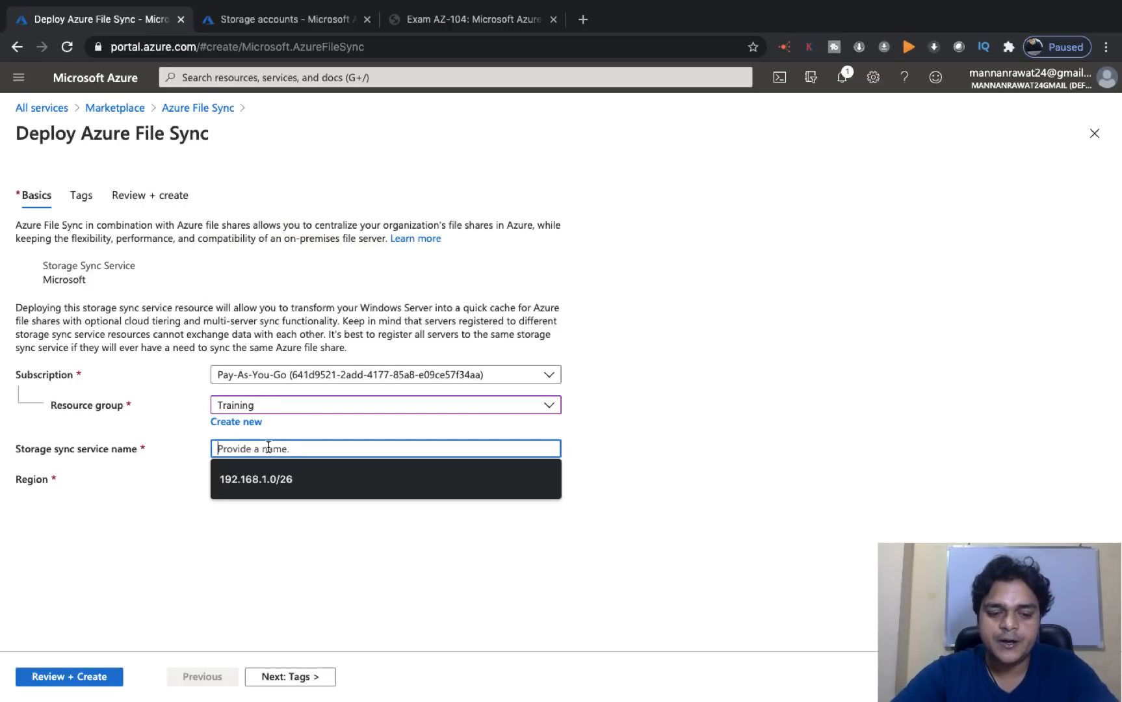
{"action": "type", "text": "trainingfilesyn"}
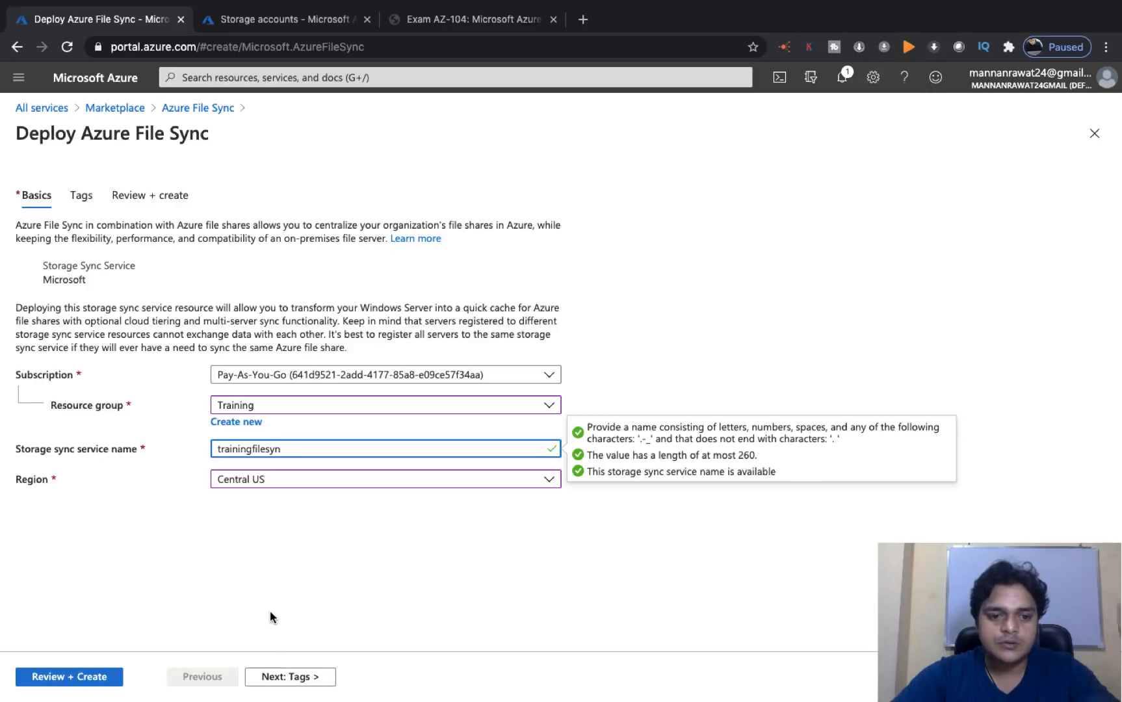
- Proceed through Tags and Review + create, then submit the deployment
{"action": "left_click", "coordinate": [283, 677]}
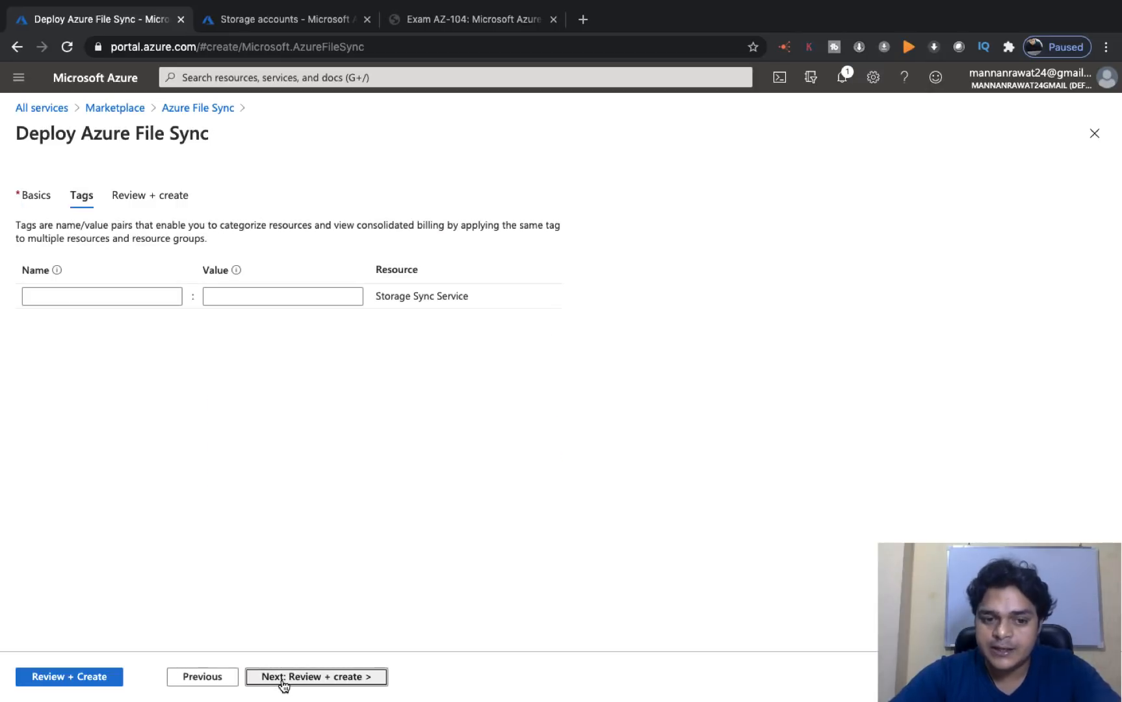
{"action": "left_click", "coordinate": [64, 679]}
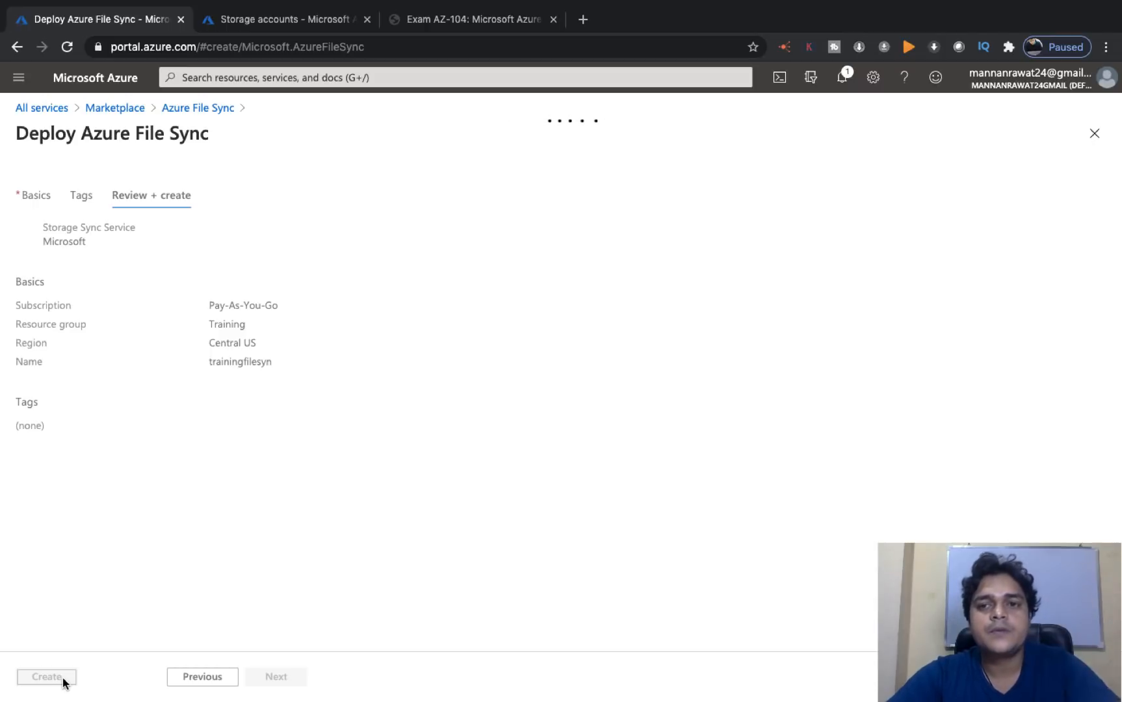
{"action": "left_click", "coordinate": [47, 677]}
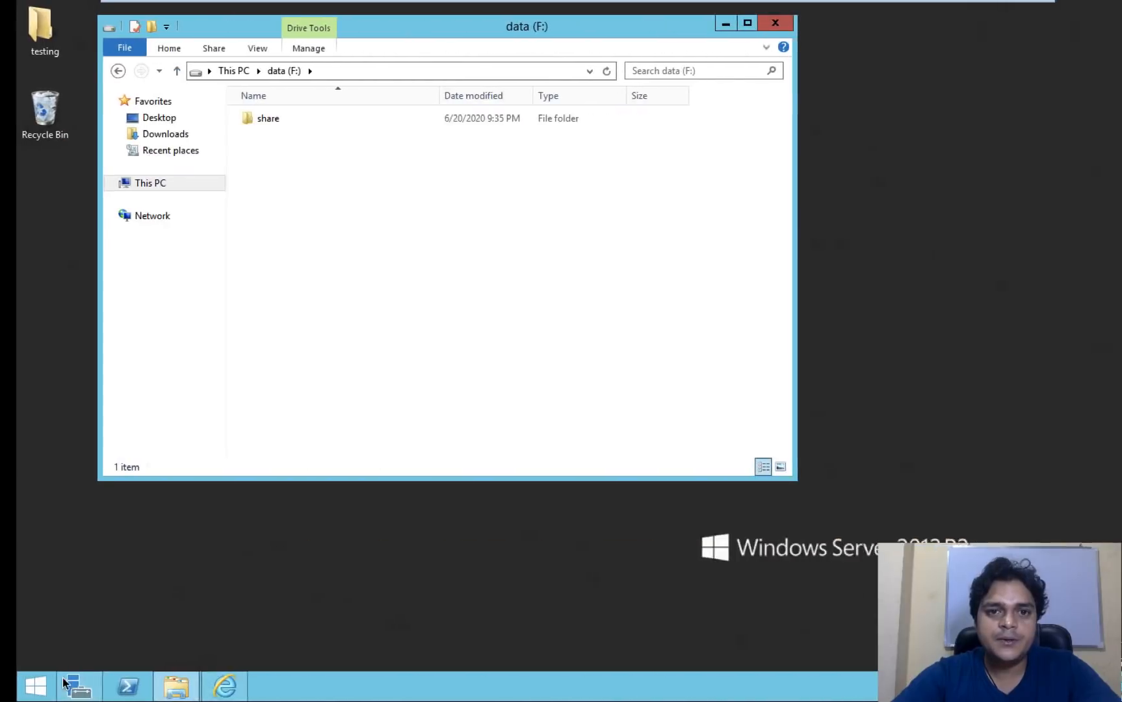
- Minimize the VMware Workstation window to reveal the host Windows 10 desktop
{"action": "mouse_move", "coordinate": [644, 6]}
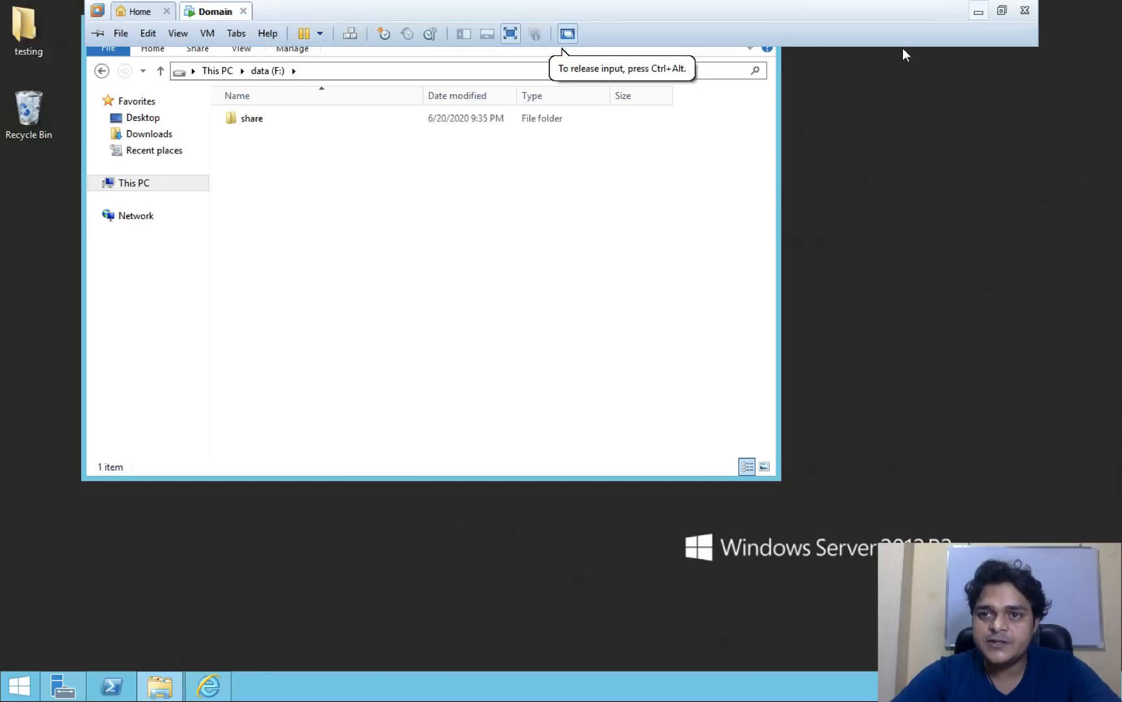
{"action": "left_click", "coordinate": [979, 12]}
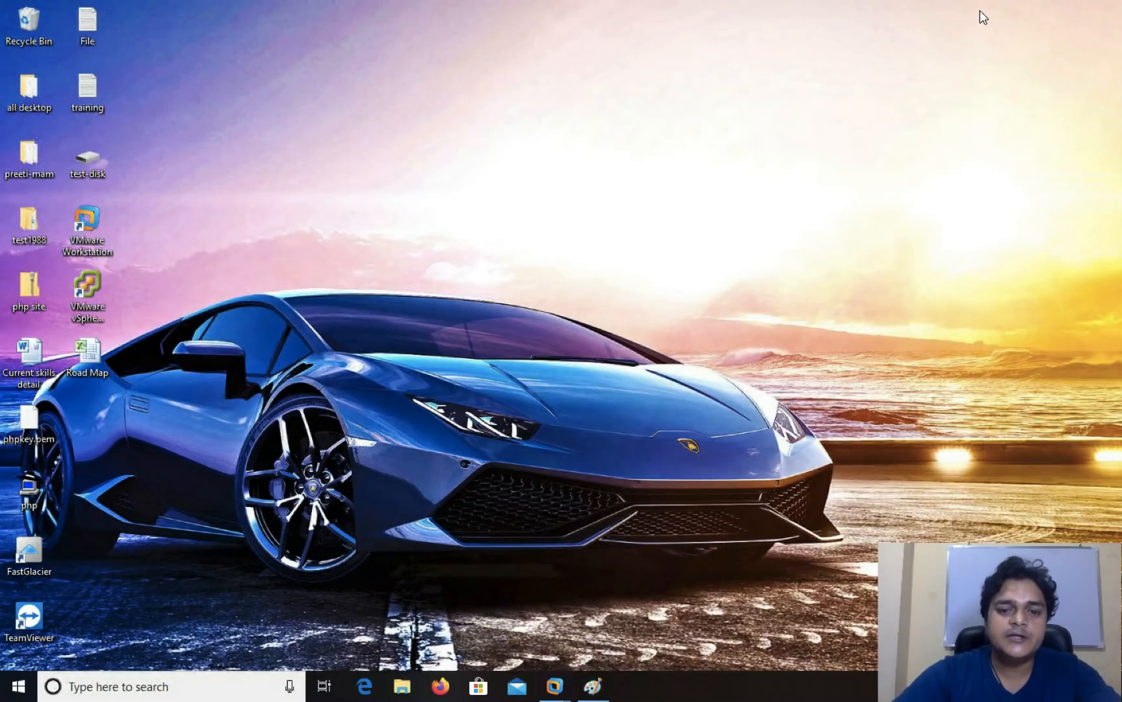
- Launch Paint with Win+R and draw a tall rectangle near the canvas's lower left
{"action": "key", "text": "super+r"}
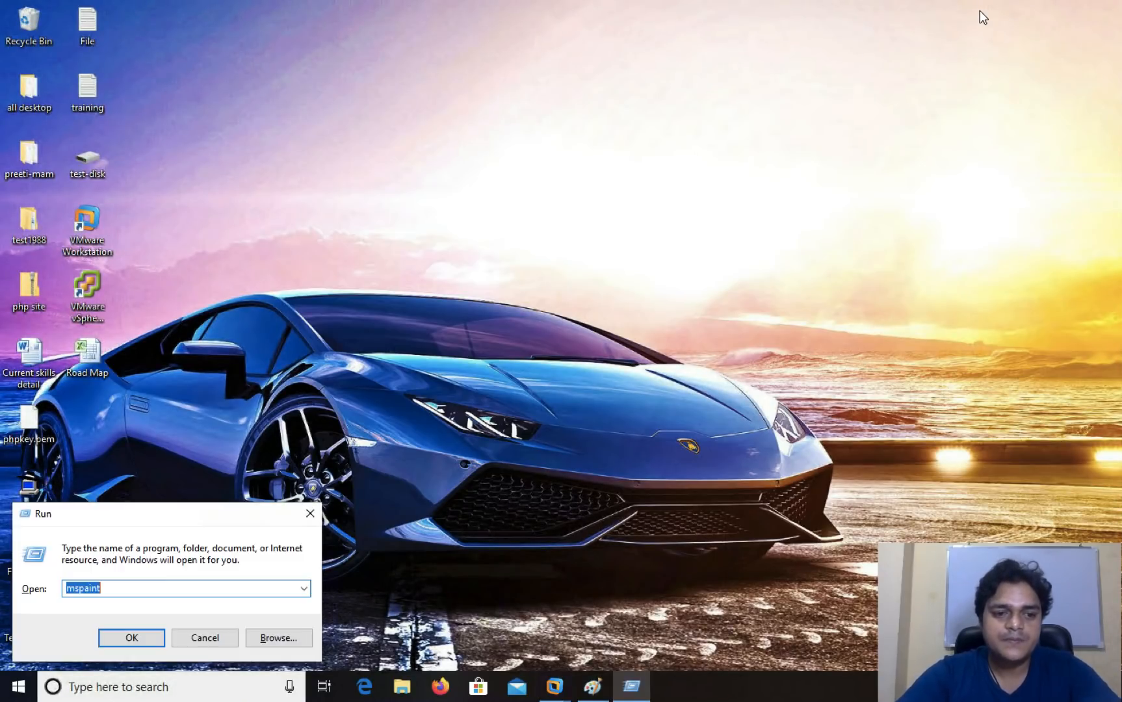
{"action": "key", "text": "Return"}
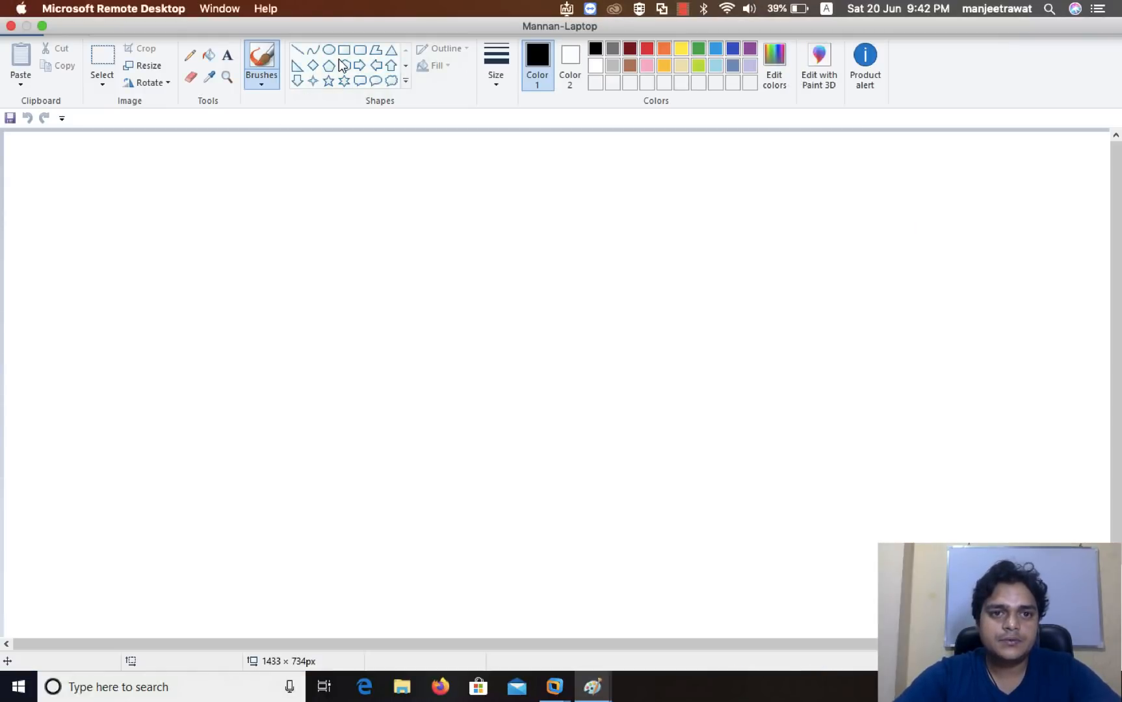
{"action": "left_click", "coordinate": [344, 52]}
{"action": "mouse_move", "coordinate": [103, 446]}
{"action": "left_mouse_down"}
{"action": "mouse_move", "coordinate": [197, 558]}
{"action": "mouse_move", "coordinate": [277, 588]}
{"action": "left_mouse_up"}
- Draw a large red-outlined box higher up and a small red rectangle inside the black box
{"action": "left_click_drag", "start_coordinate": [427, 170], "coordinate": [811, 359]}
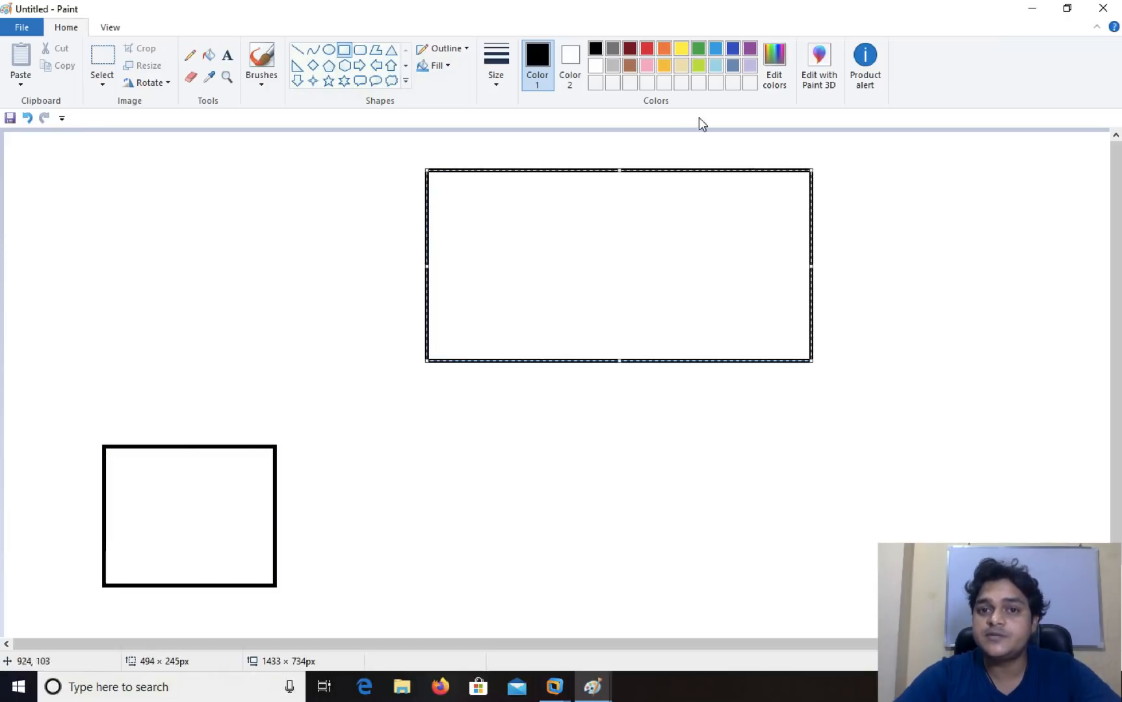
{"action": "left_click", "coordinate": [647, 49]}
{"action": "left_click", "coordinate": [791, 364]}
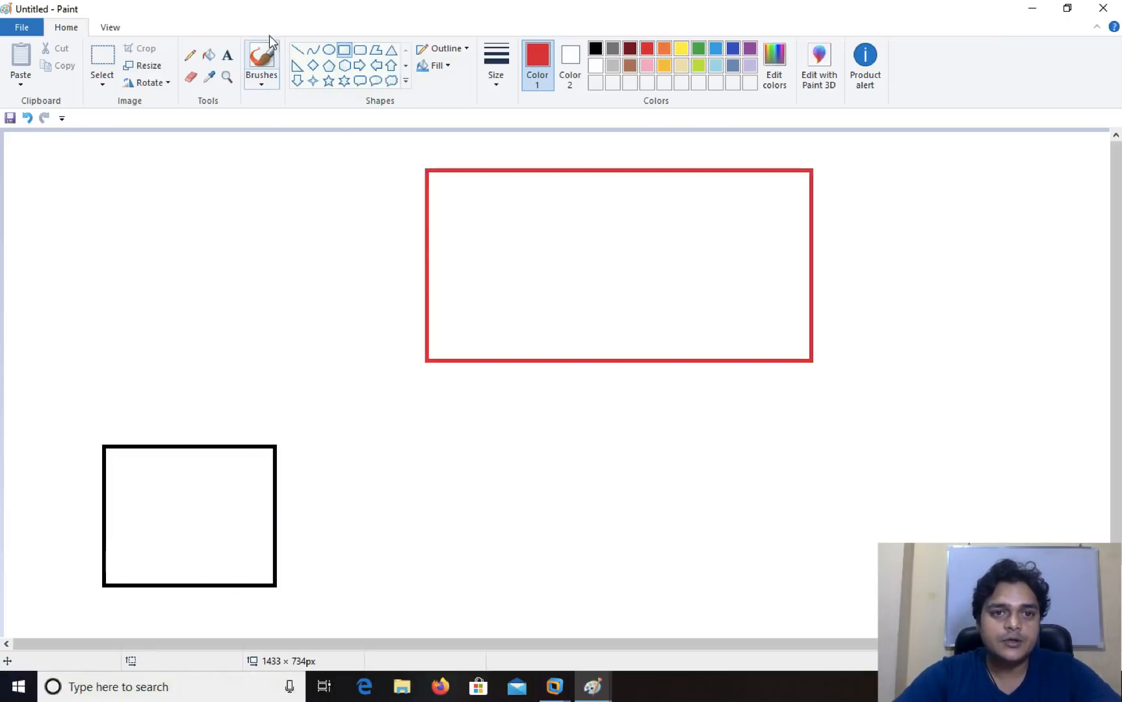
{"action": "left_click", "coordinate": [344, 53]}
{"action": "left_click_drag", "start_coordinate": [158, 489], "coordinate": [162, 493]}
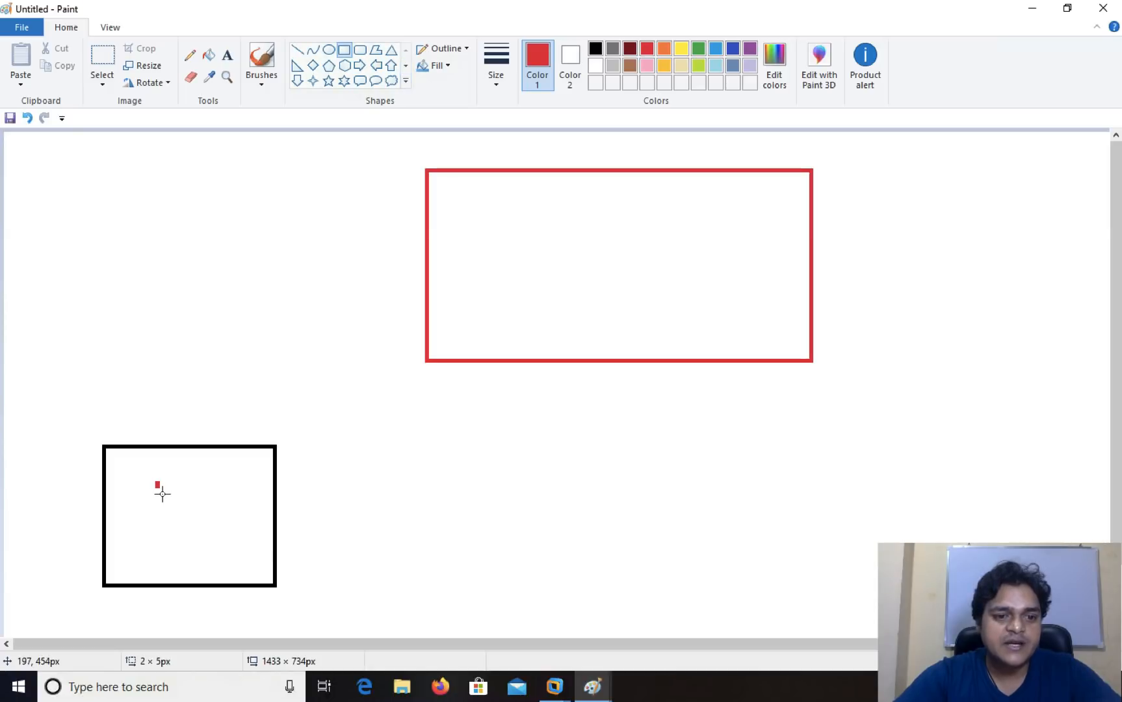
{"action": "left_click_drag", "start_coordinate": [221, 559], "coordinate": [201, 558]}
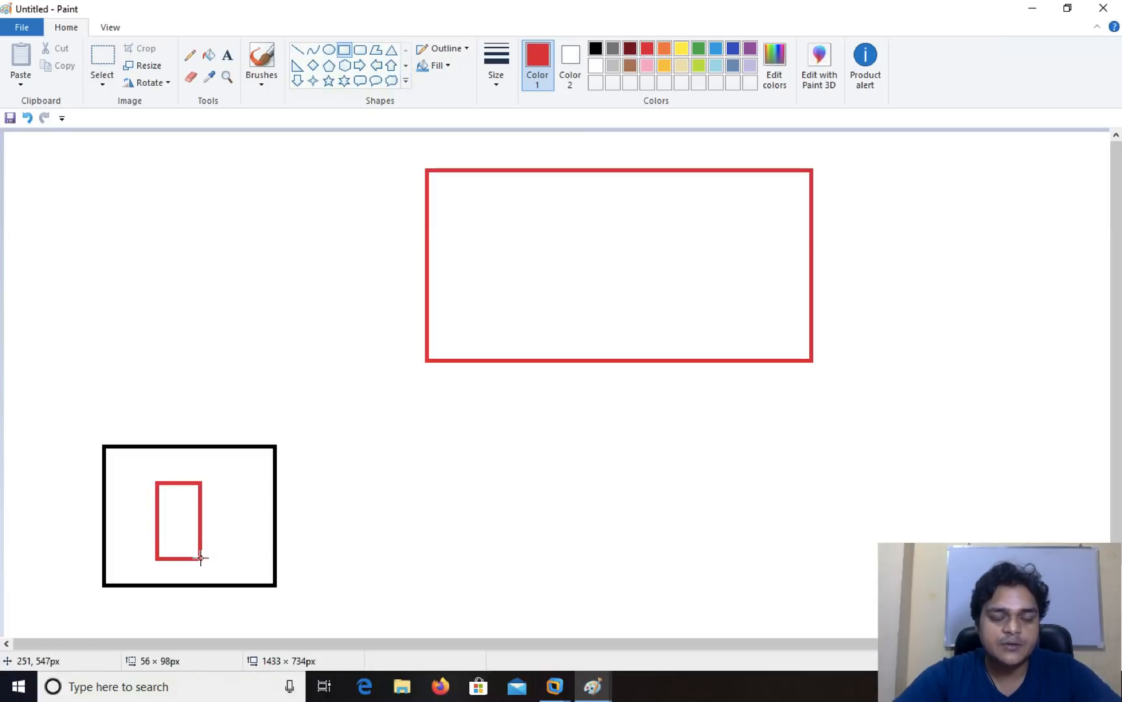
- Label the lower box 'Local-office' and the large red box 'Azure portal'
{"action": "left_click", "coordinate": [227, 55]}
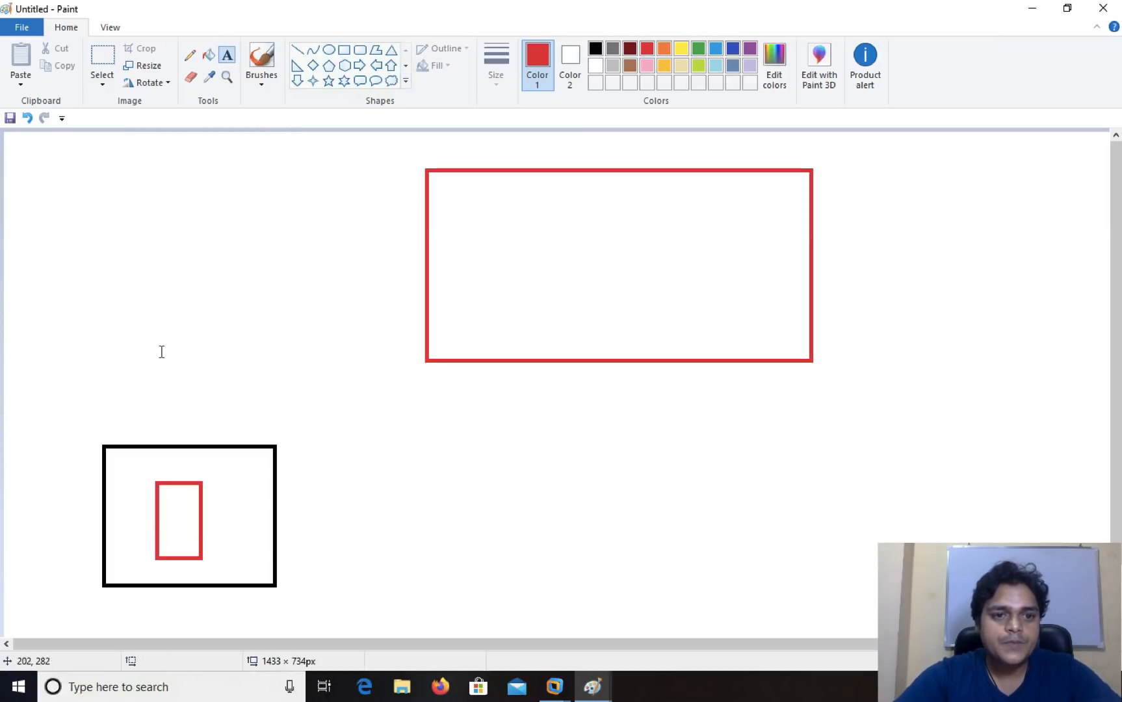
{"action": "left_click", "coordinate": [387, 537]}
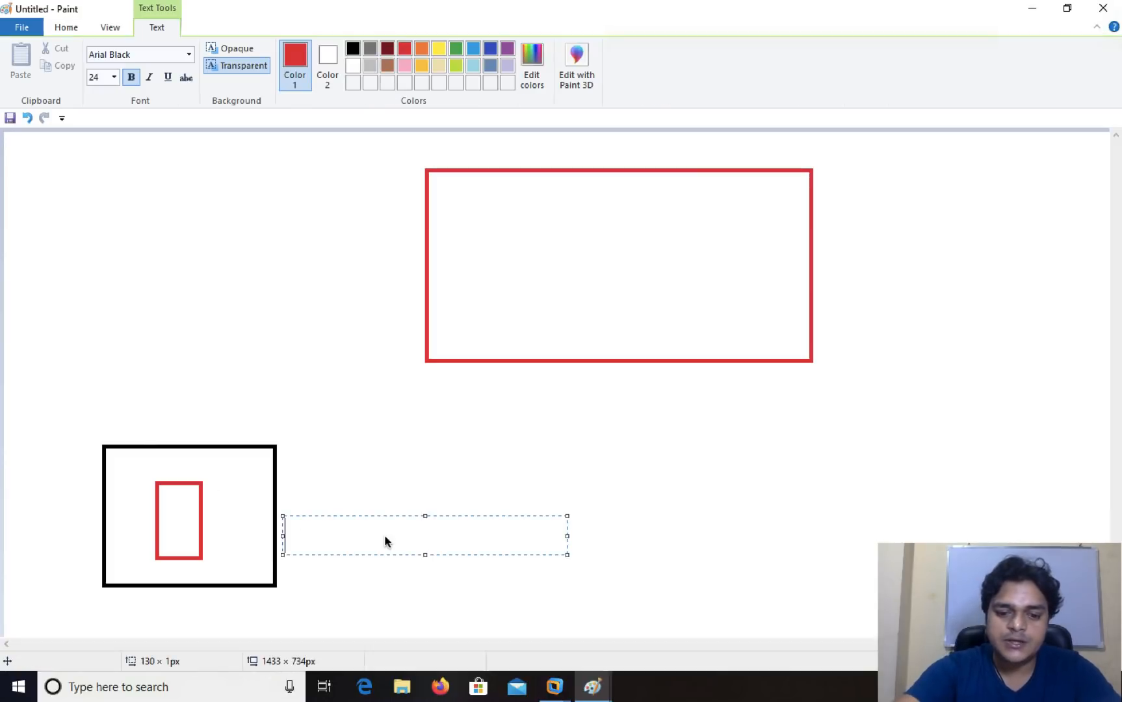
{"action": "type", "text": "Local-"}
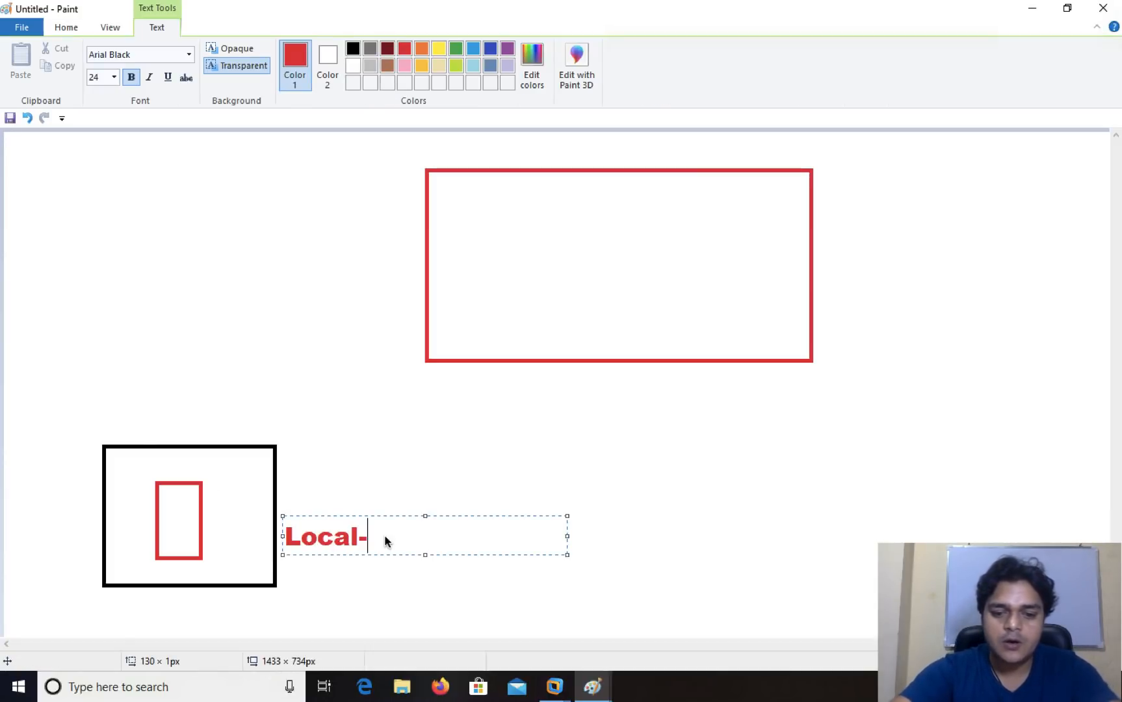
{"action": "type", "text": "office"}
{"action": "left_click_drag", "start_coordinate": [524, 168], "coordinate": [648, 143]}
{"action": "type", "text": "Azure"}
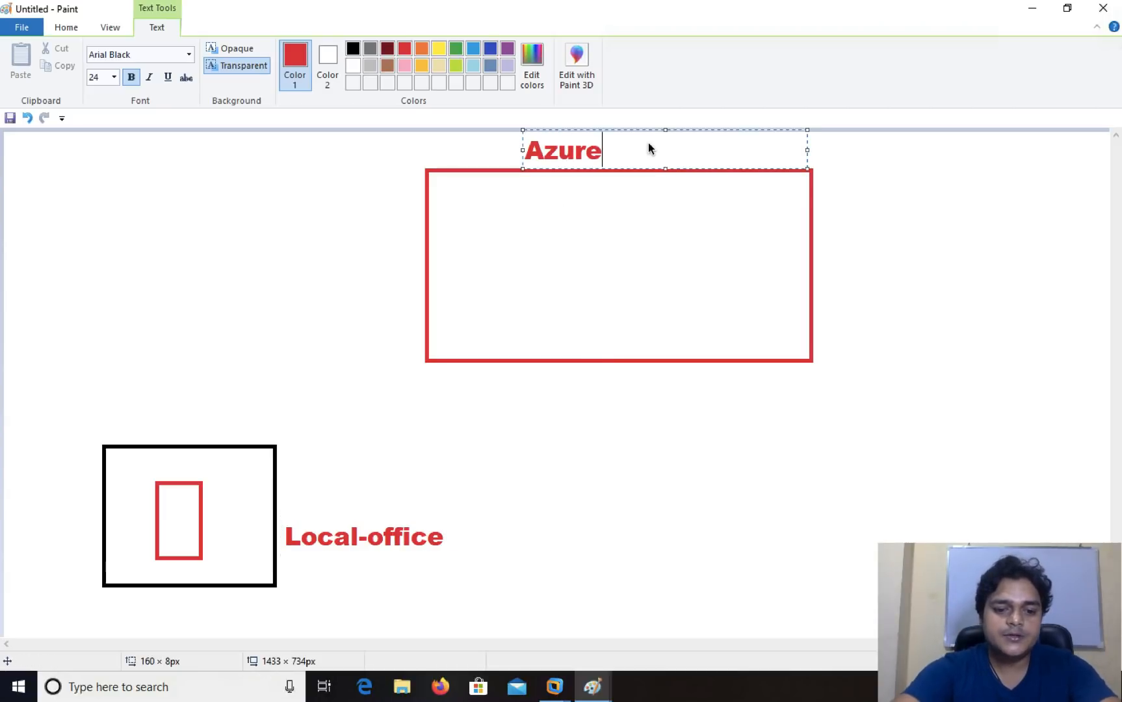
{"action": "type", "text": " portal"}
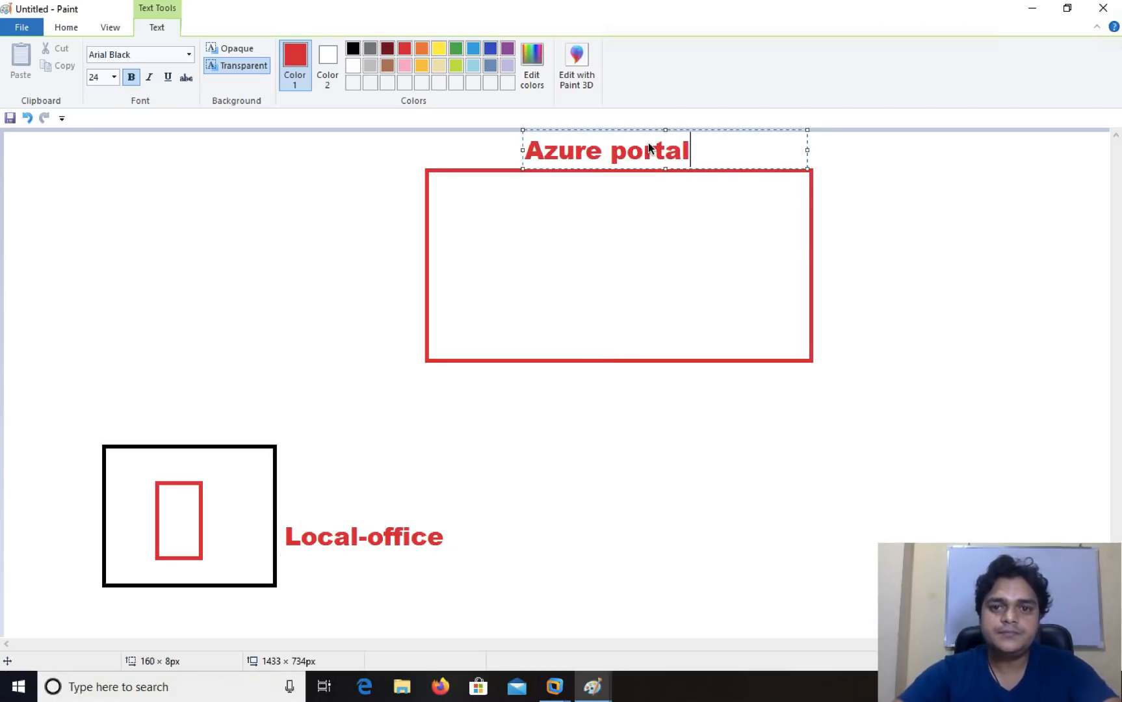
{"action": "left_click", "coordinate": [846, 321]}
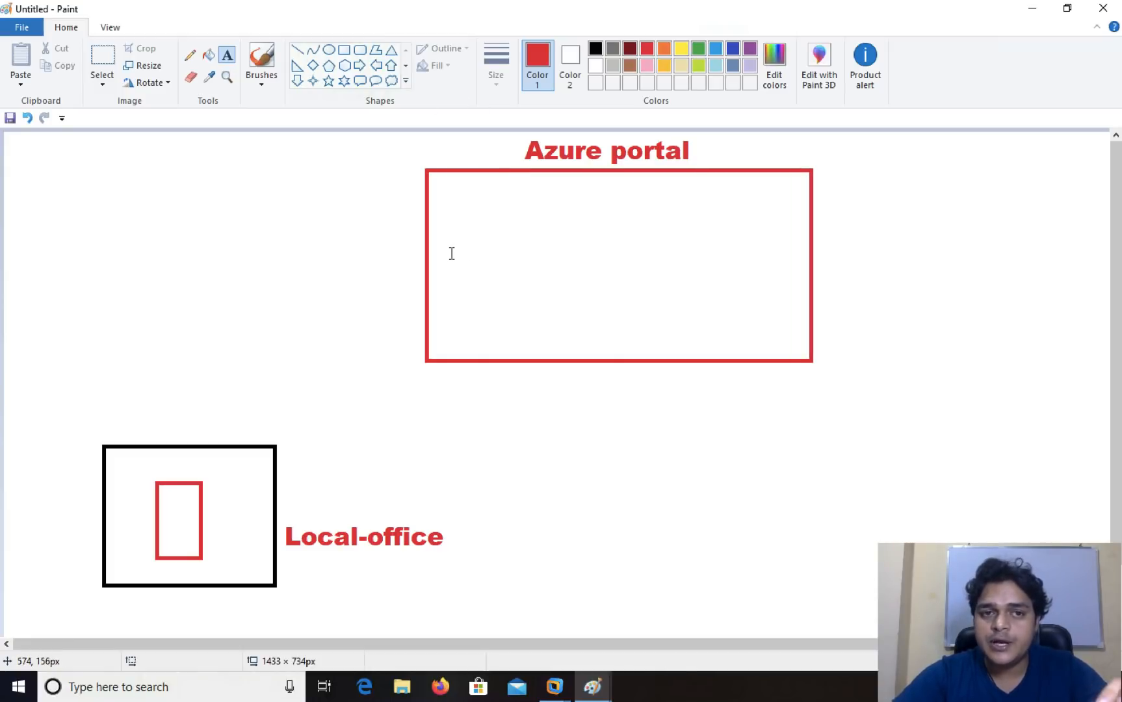
- Draw a small green rectangle and a tall dark blue rectangle inside the Azure portal box
{"action": "left_click", "coordinate": [343, 50]}
{"action": "left_click_drag", "start_coordinate": [504, 256], "coordinate": [591, 312]}
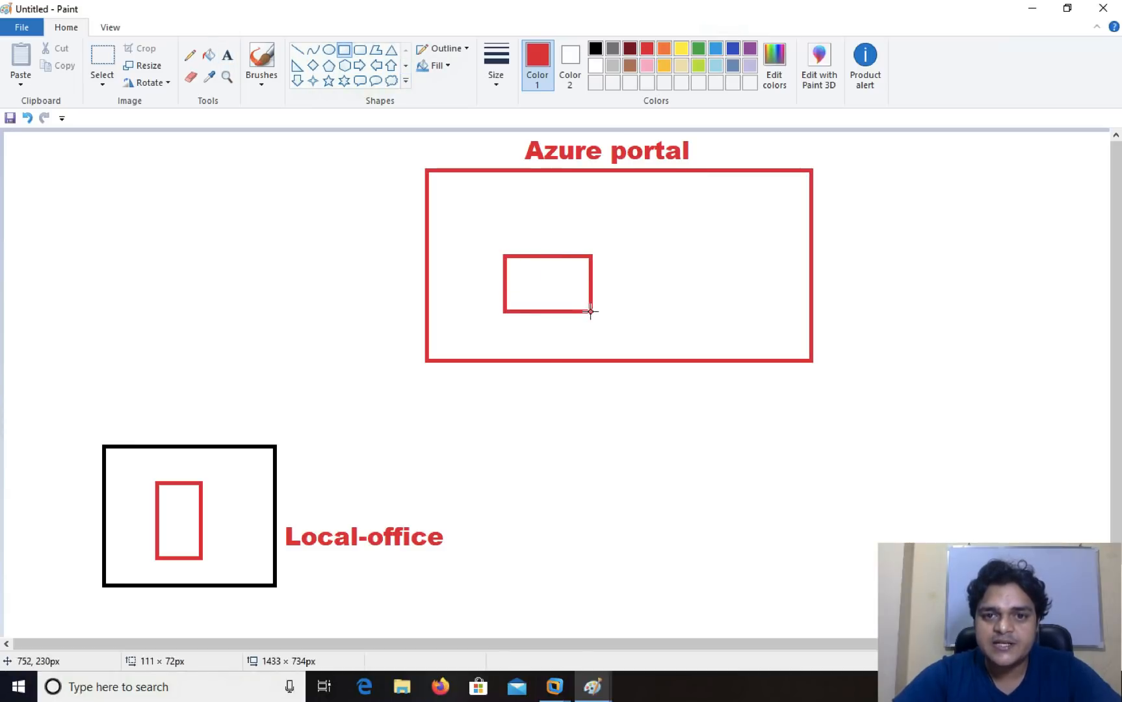
{"action": "left_click", "coordinate": [698, 48]}
{"action": "left_click", "coordinate": [715, 245]}
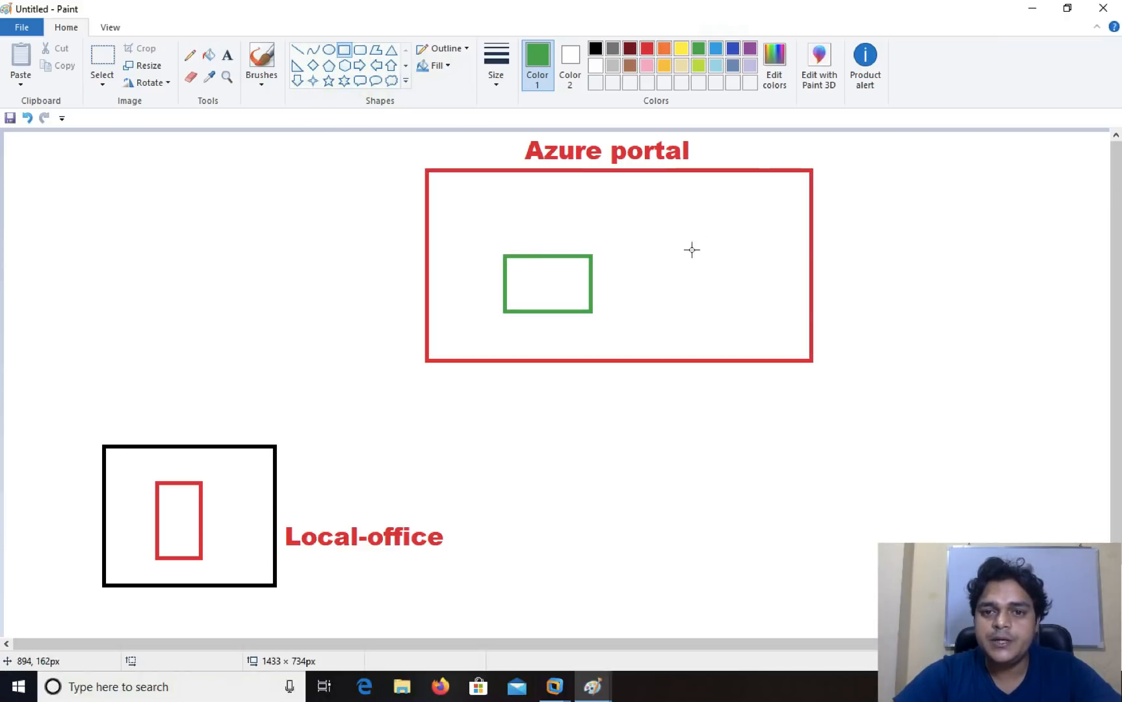
{"action": "left_click_drag", "start_coordinate": [690, 202], "coordinate": [752, 298]}
{"action": "left_click", "coordinate": [733, 52]}
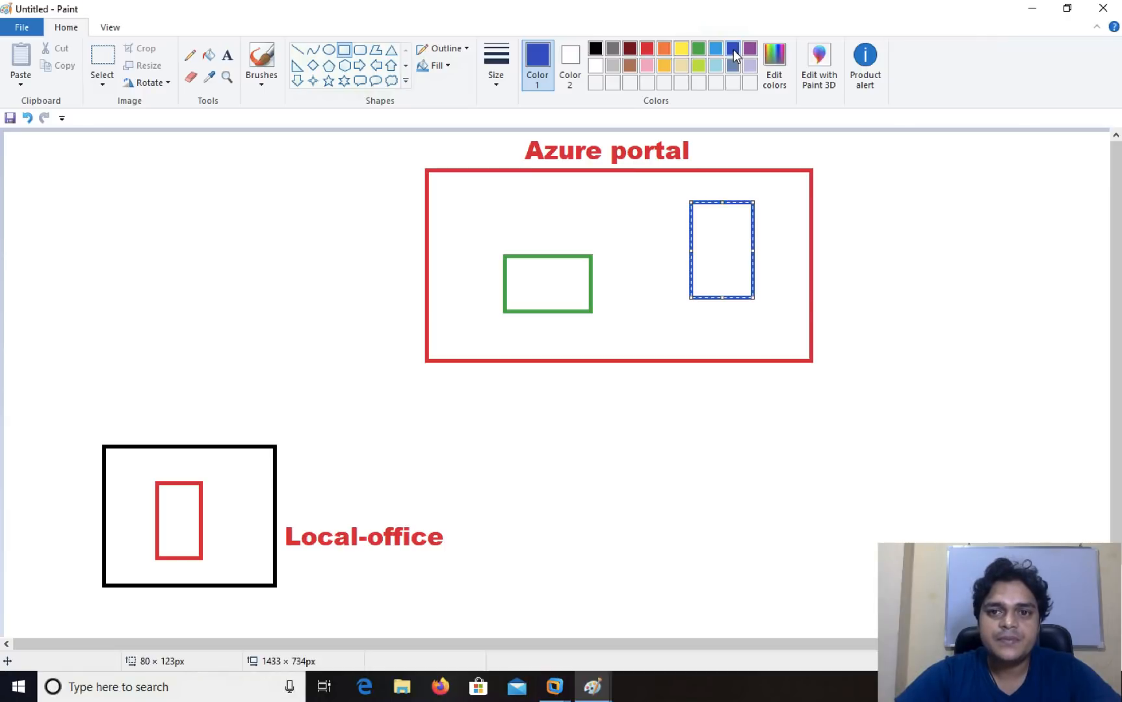
- Label the green rectangle 'fileshare' and the blue rectangle 'azure file syn'
{"action": "left_click", "coordinate": [227, 55]}
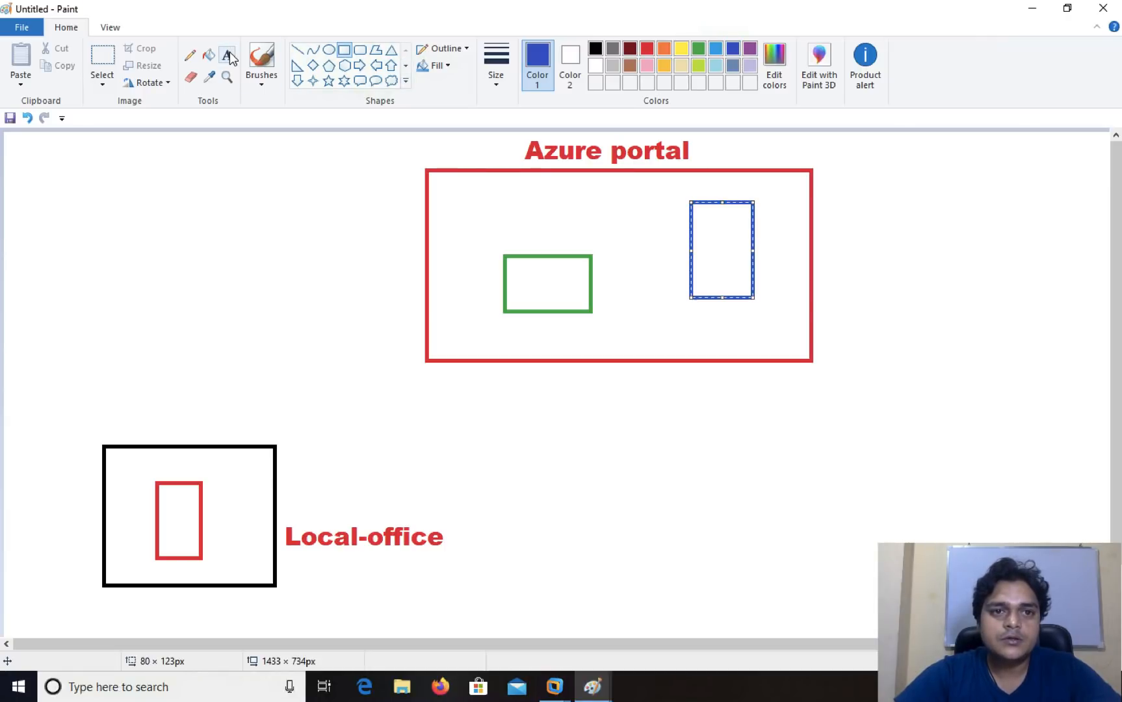
{"action": "left_click", "coordinate": [506, 239]}
{"action": "type", "text": "fileshare"}
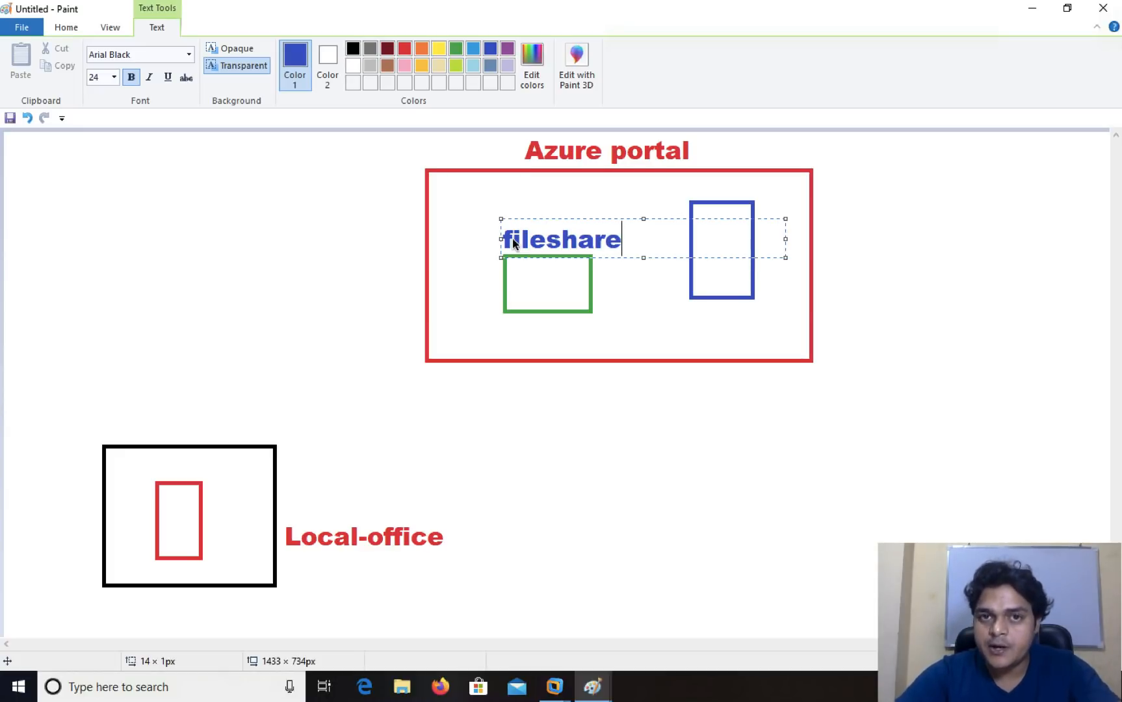
{"action": "left_click", "coordinate": [657, 324]}
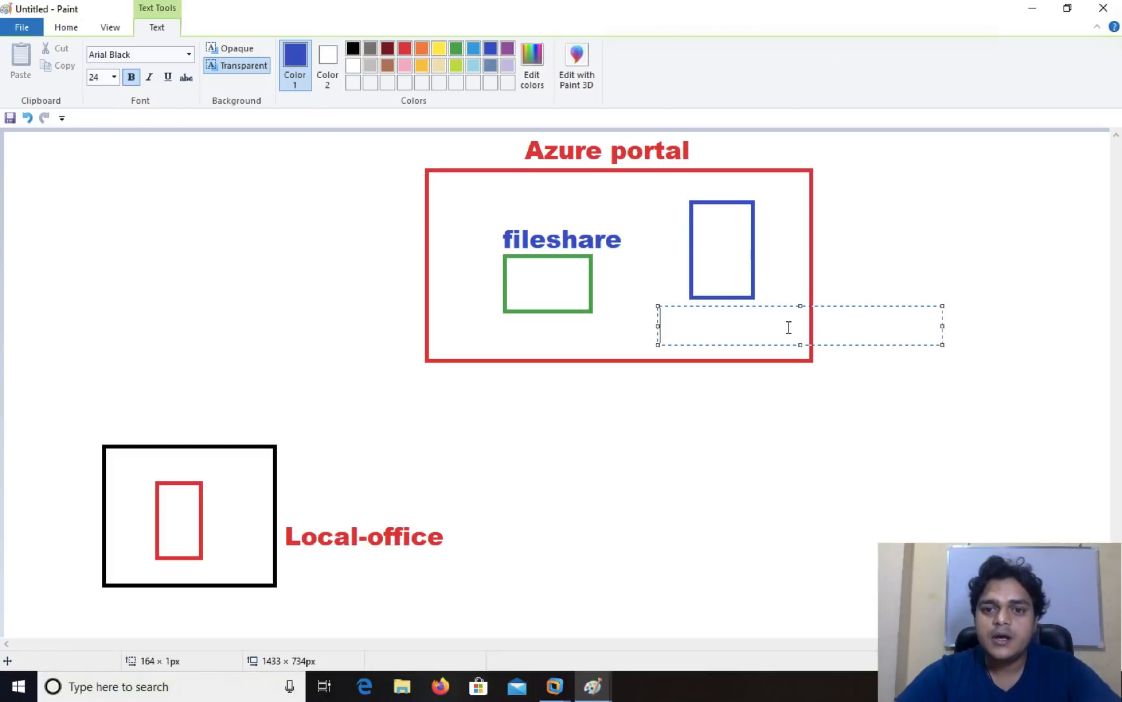
{"action": "type", "text": "azy"}
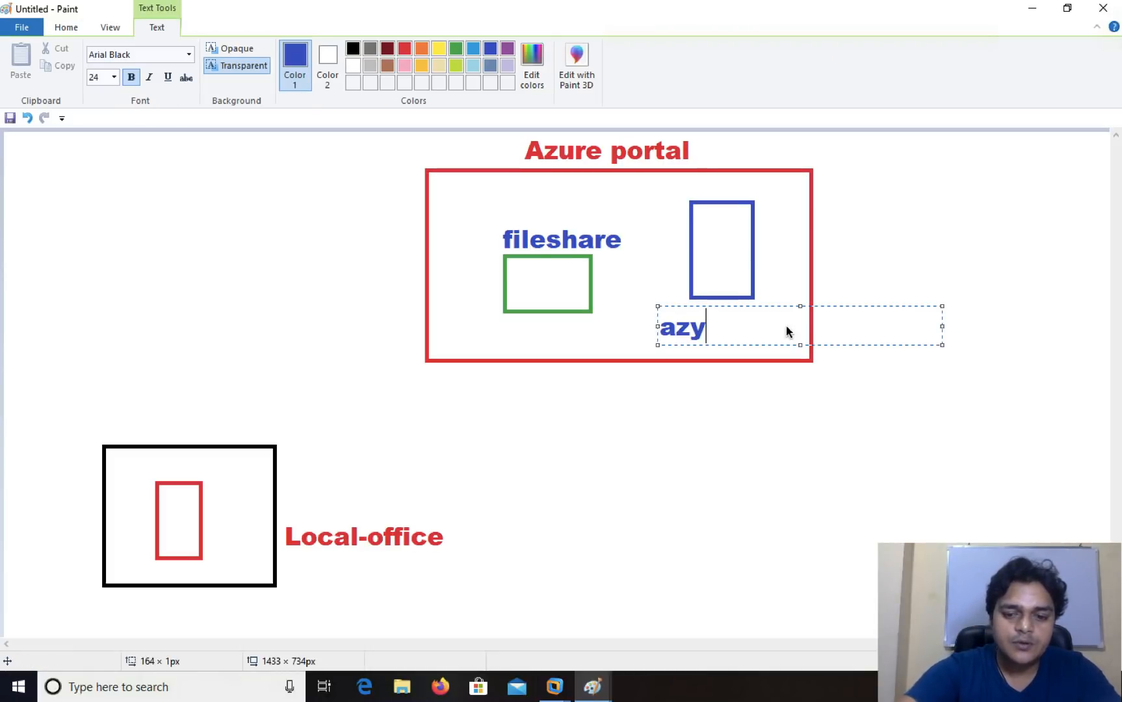
{"action": "key", "text": "BackSpace"}
{"action": "type", "text": "ure file syn"}
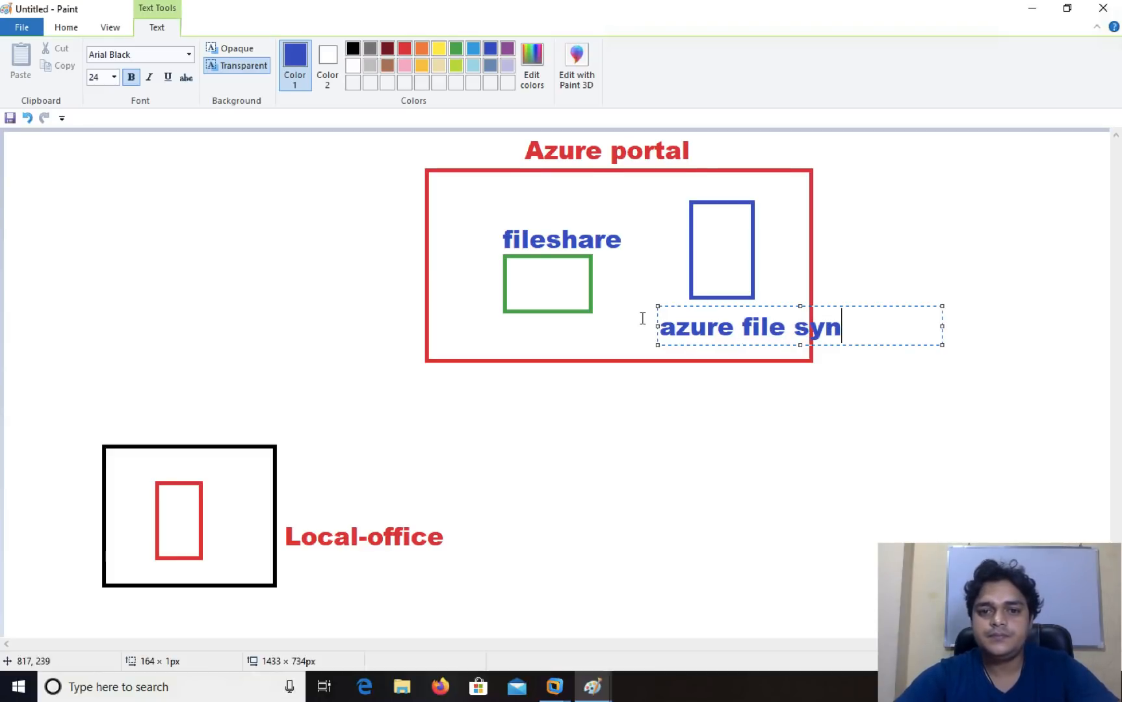
{"action": "left_click_drag", "start_coordinate": [654, 326], "coordinate": [622, 325]}
{"action": "left_click", "coordinate": [791, 453]}
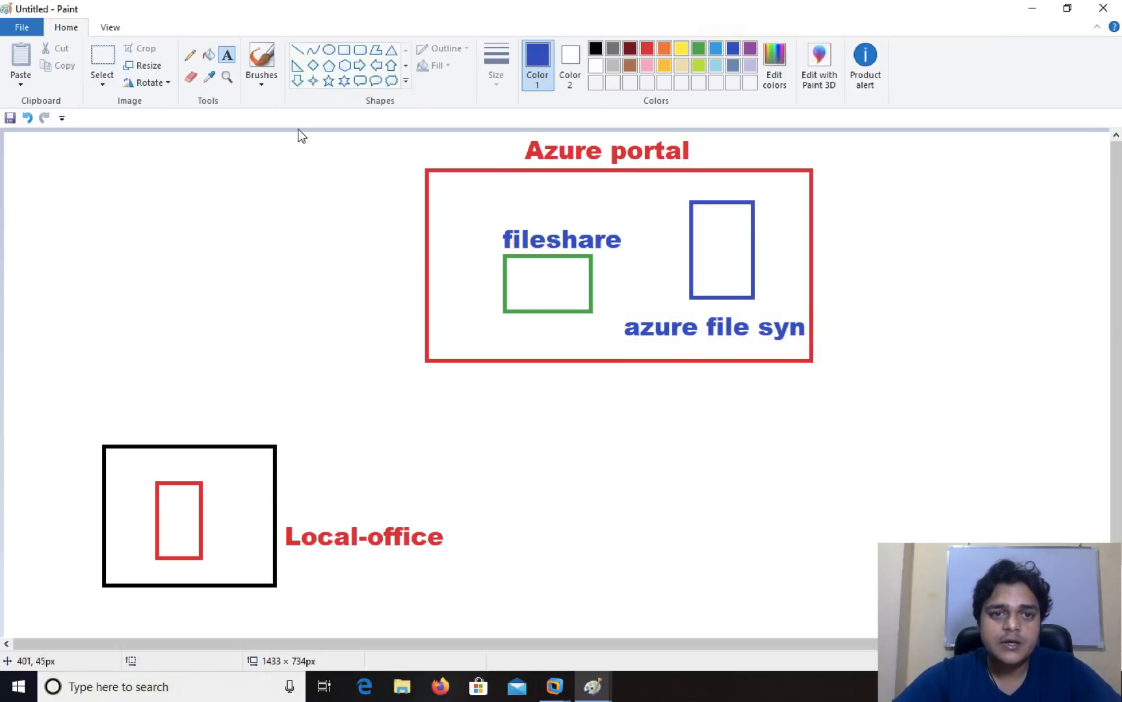
{"action": "left_click", "coordinate": [190, 57]}
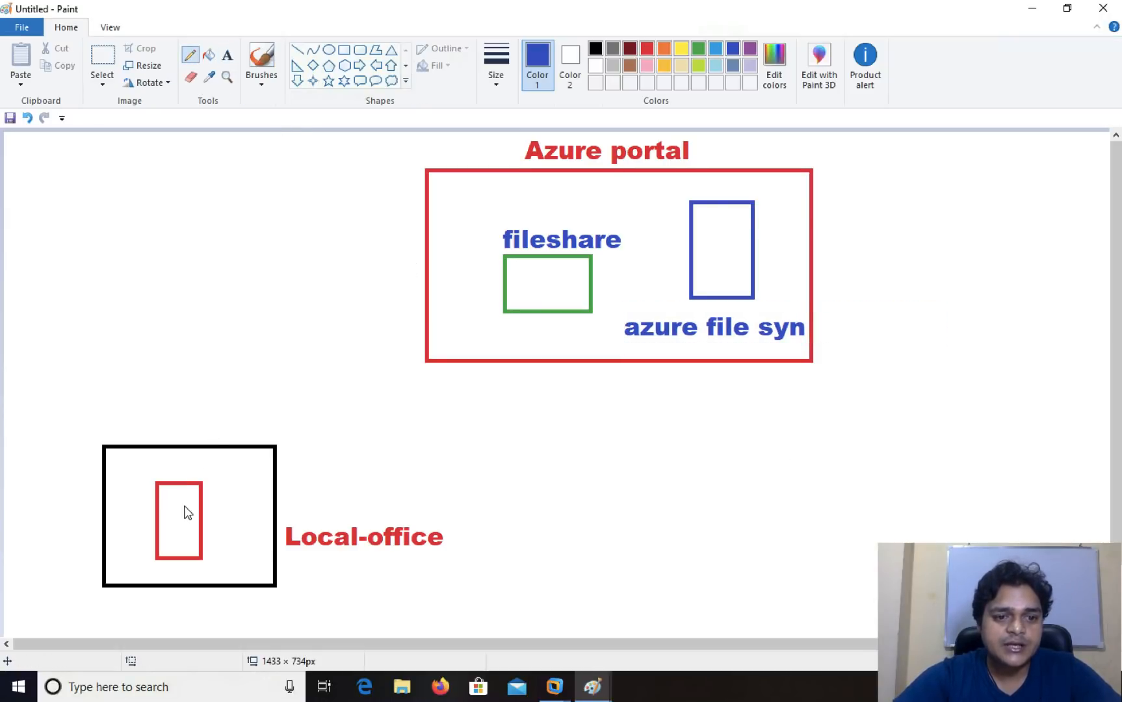
- Draw a freehand line from the red Local-office box to fileshare, then an arrow into the blue box
{"action": "mouse_move", "coordinate": [191, 495]}
{"action": "left_mouse_down"}
{"action": "mouse_move", "coordinate": [199, 443]}
{"action": "mouse_move", "coordinate": [346, 321]}
{"action": "mouse_move", "coordinate": [551, 284]}
{"action": "mouse_move", "coordinate": [530, 281]}
{"action": "left_mouse_up"}
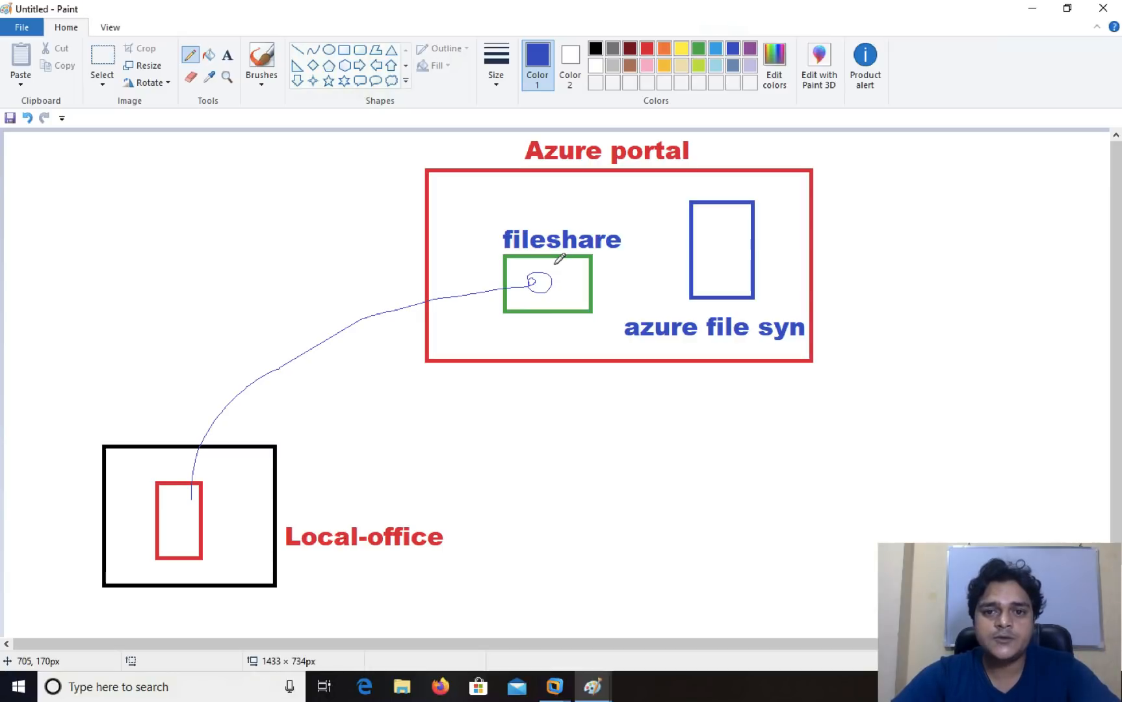
{"action": "mouse_move", "coordinate": [591, 267]}
{"action": "left_mouse_down"}
{"action": "mouse_move", "coordinate": [728, 223]}
{"action": "mouse_move", "coordinate": [719, 242]}
{"action": "left_mouse_up"}
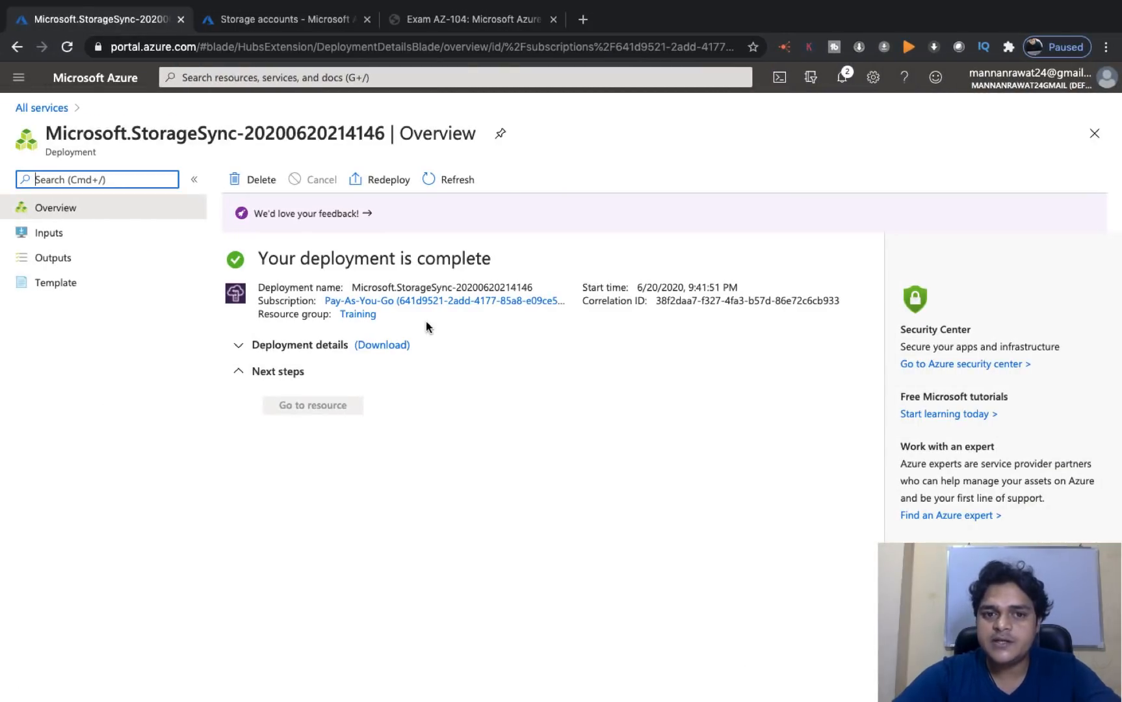
- Open the deployed trainingfilesyn Storage Sync Service from its deployment notification
{"action": "left_click", "coordinate": [841, 77]}
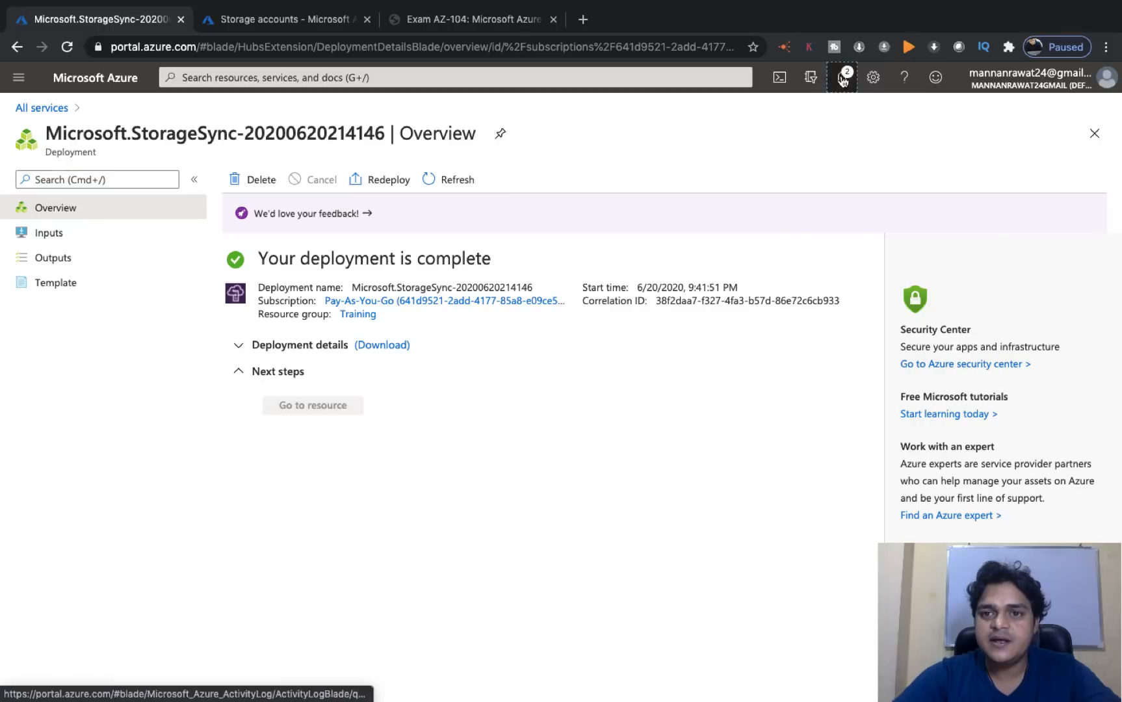
{"action": "left_click", "coordinate": [799, 256]}
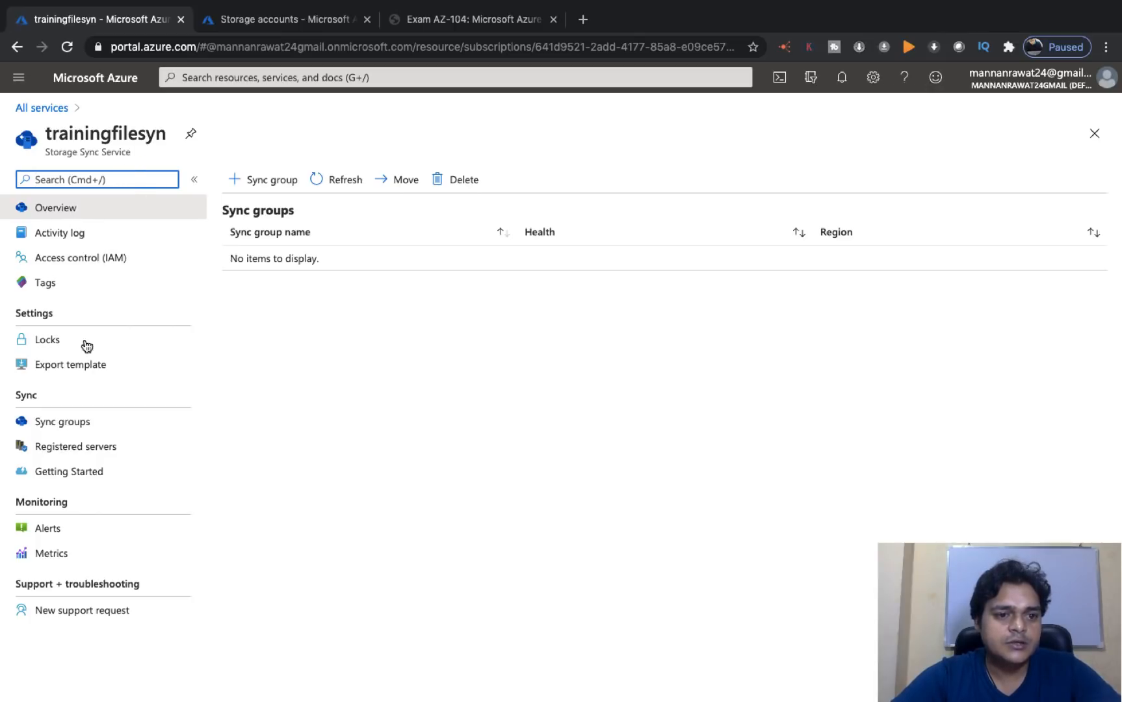
- Open trainingfilesyn's Registered servers list, which is still empty
{"action": "left_click", "coordinate": [63, 448]}
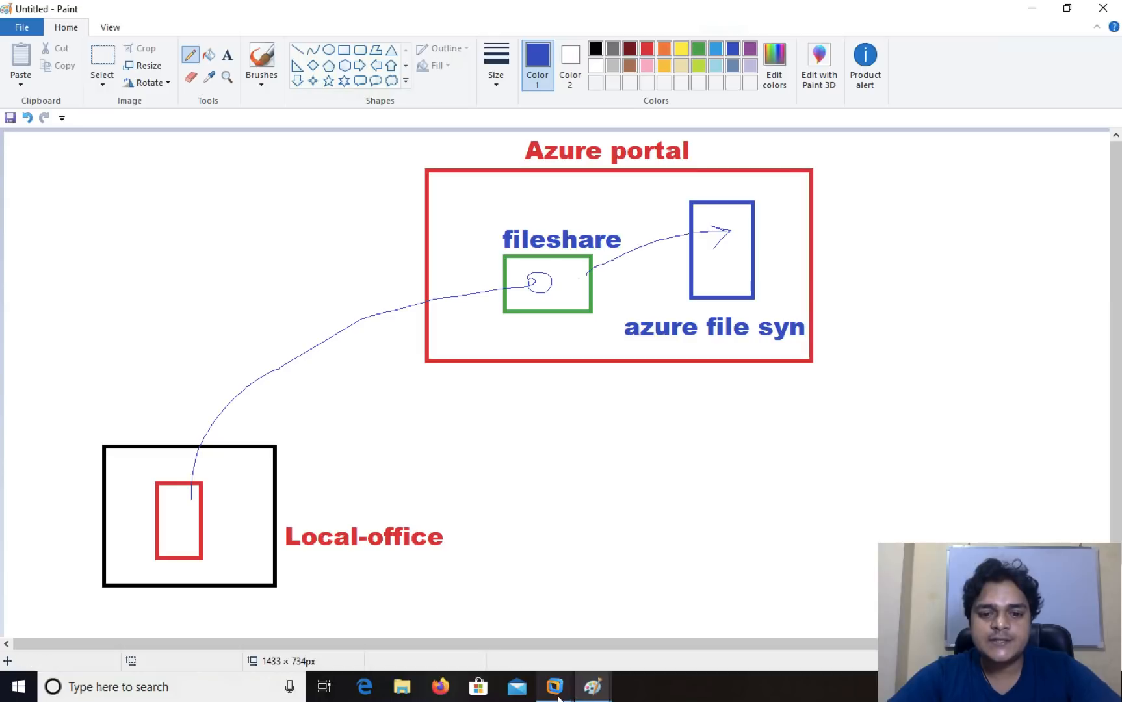
- Close the data (F:) folder window, then maximize Internet Explorer with the Chrome promotion dismissed
{"action": "mouse_move", "coordinate": [553, 687]}
{"action": "left_click", "coordinate": [629, 601]}
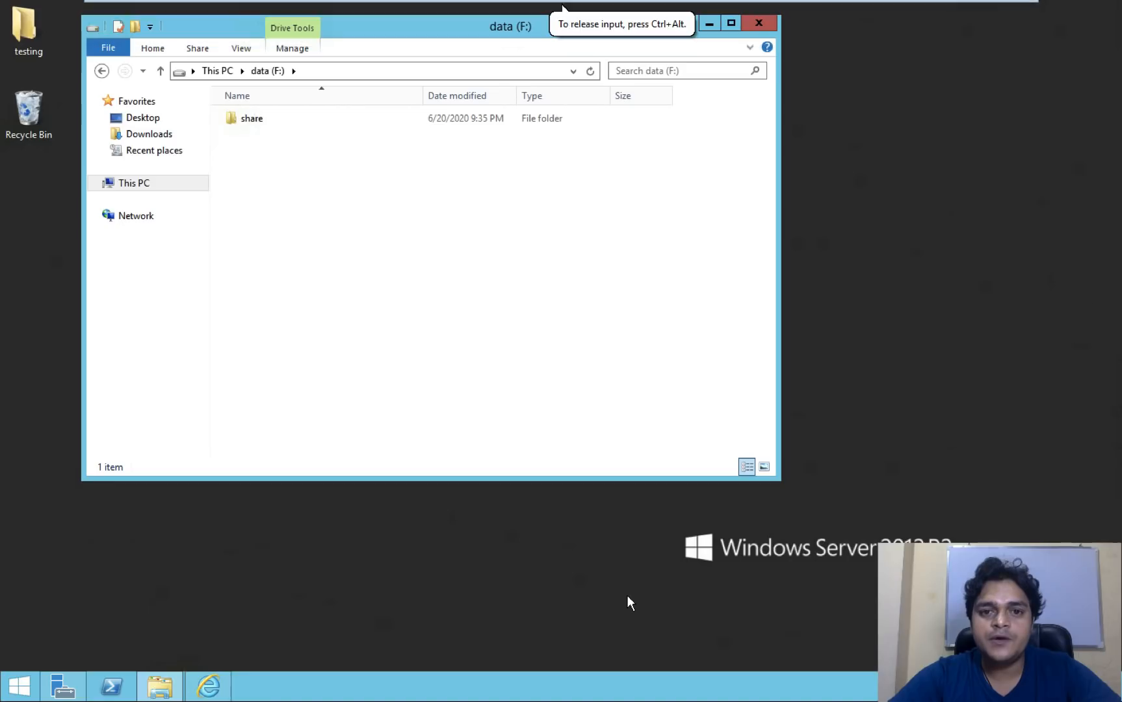
{"action": "left_click", "coordinate": [759, 24]}
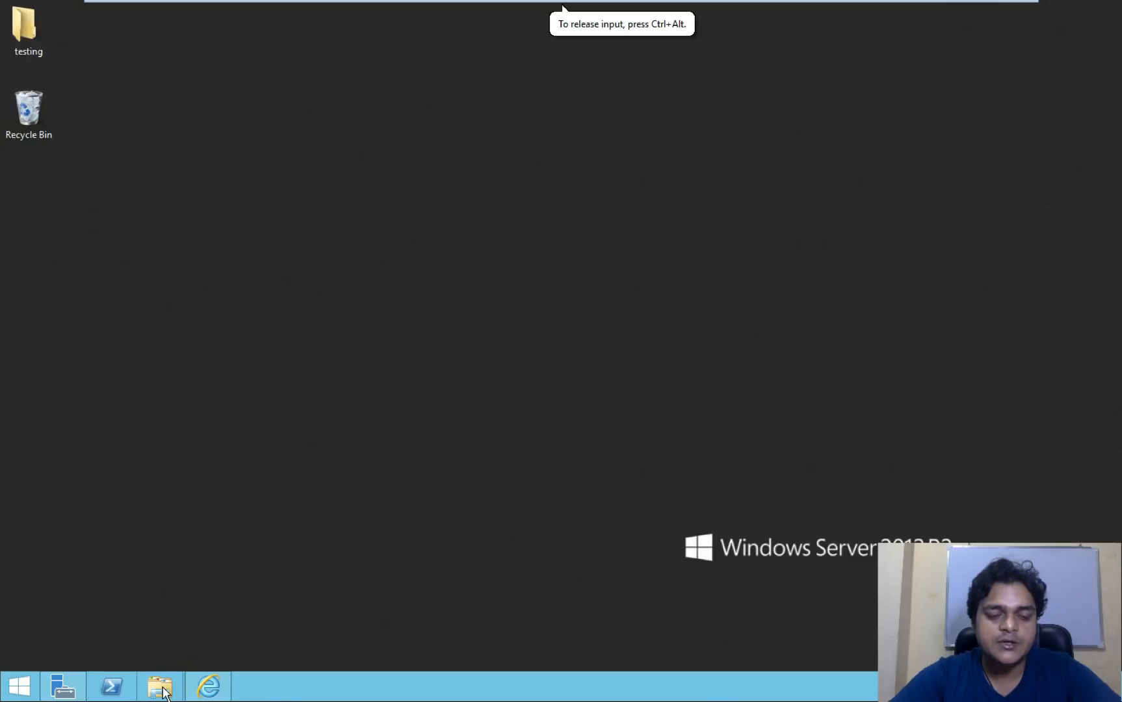
{"action": "left_click", "coordinate": [208, 685]}
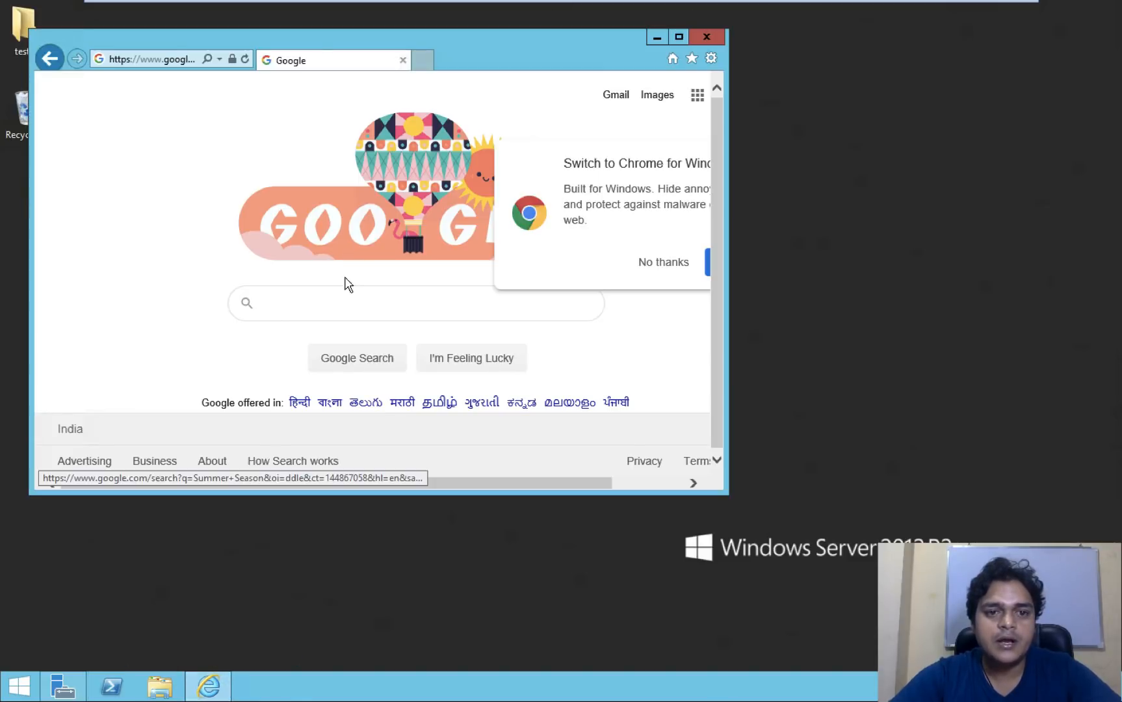
{"action": "left_click", "coordinate": [663, 263]}
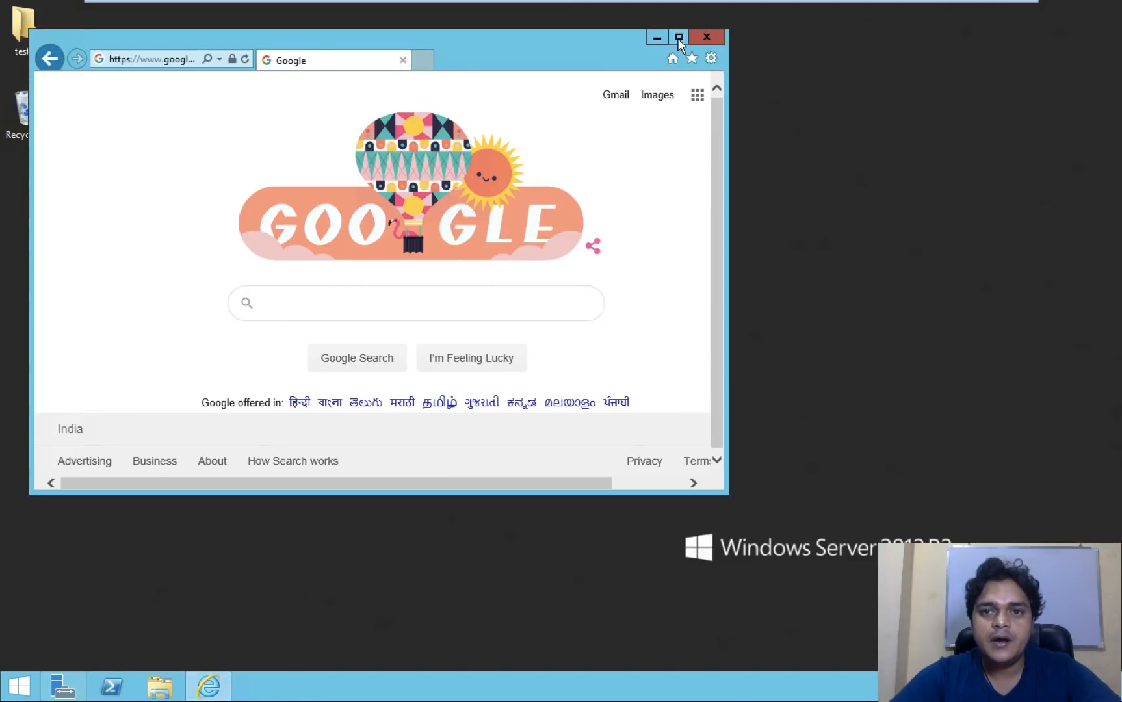
{"action": "left_click", "coordinate": [679, 38]}
- Search Google for 'download azure file sync agent' using the autocomplete suggestion
{"action": "left_click", "coordinate": [474, 309]}
{"action": "type", "text": "d"}
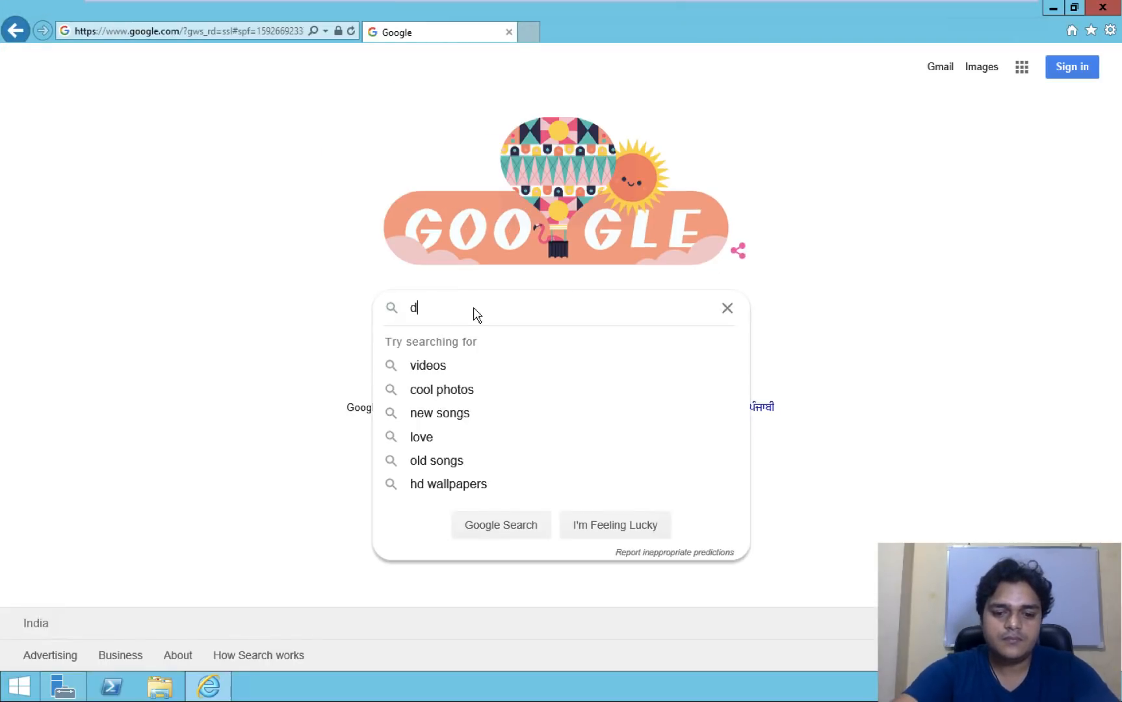
{"action": "type", "text": "ownload a"}
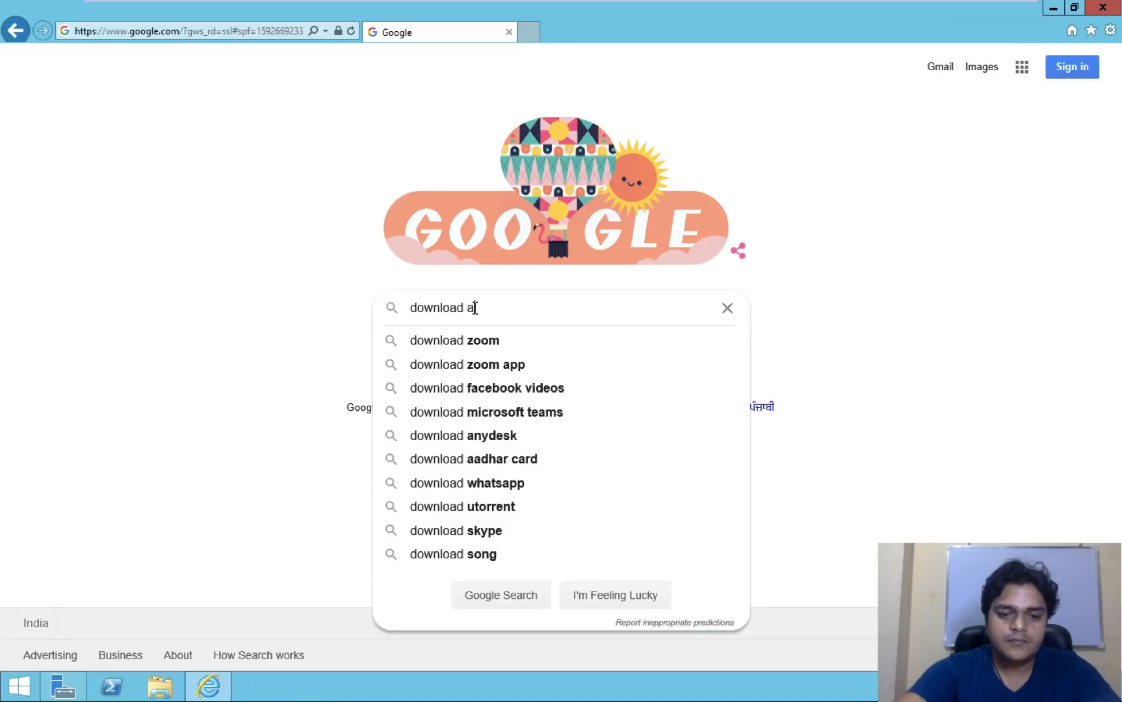
{"action": "type", "text": "zure fil"}
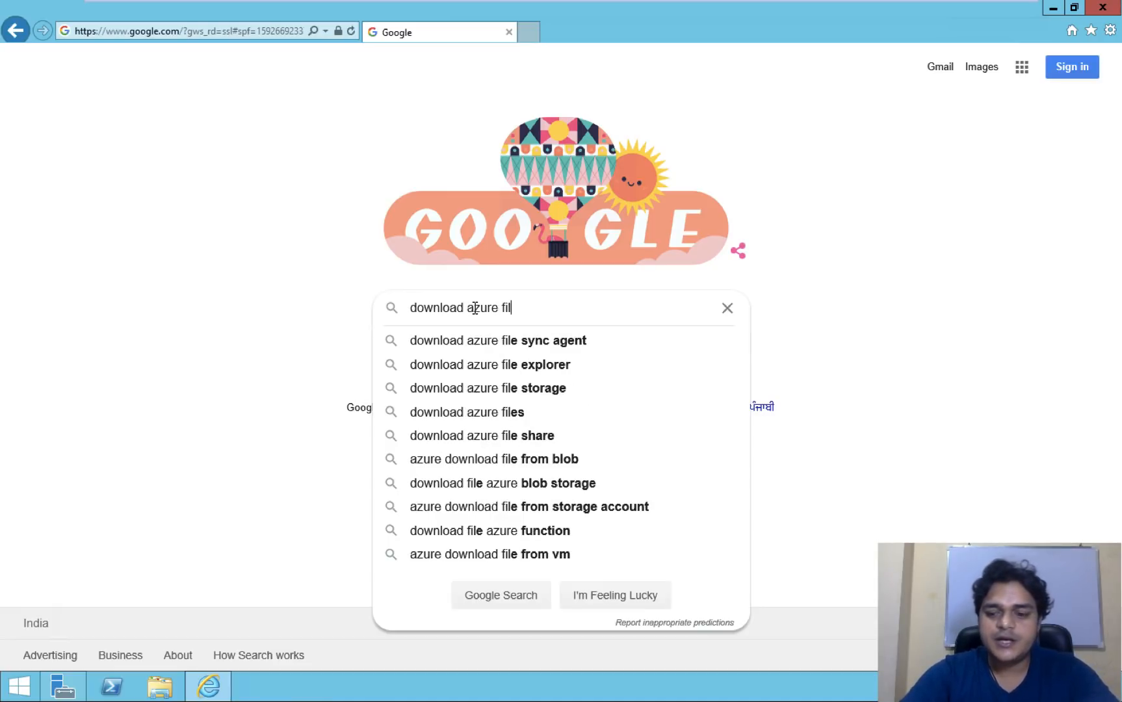
{"action": "key", "text": "Down"}
{"action": "key", "text": "Return"}
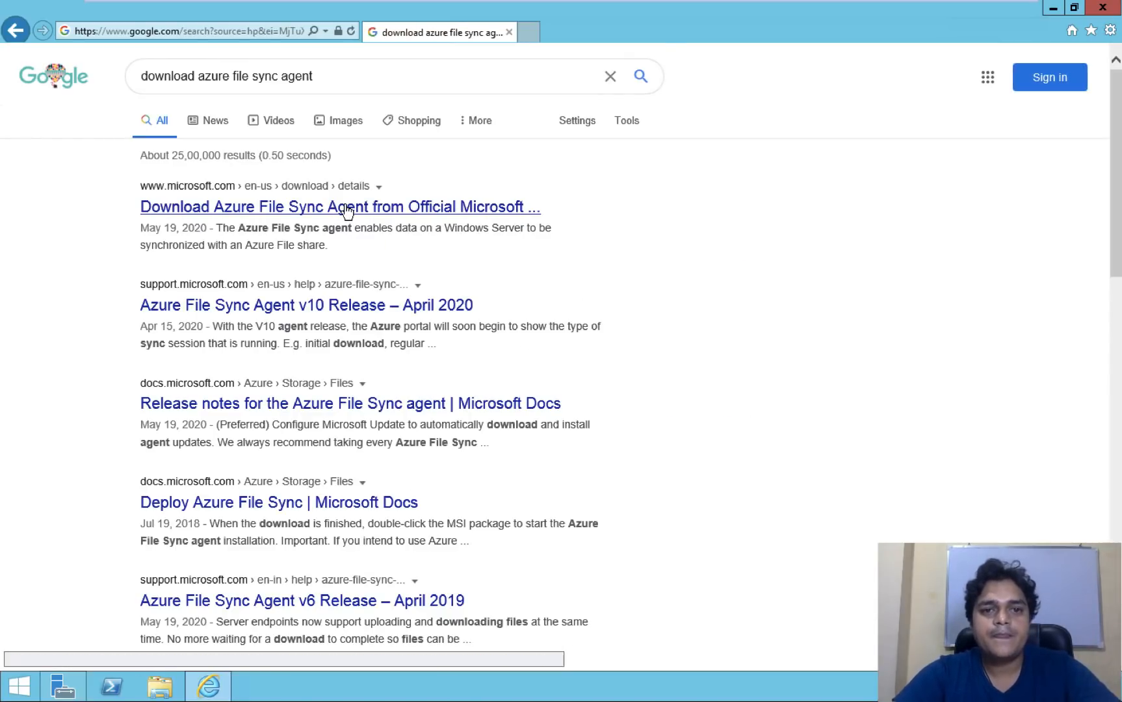
- Open Microsoft's Azure File Sync Agent download page and bring up its installer choices
{"action": "left_click", "coordinate": [346, 210]}
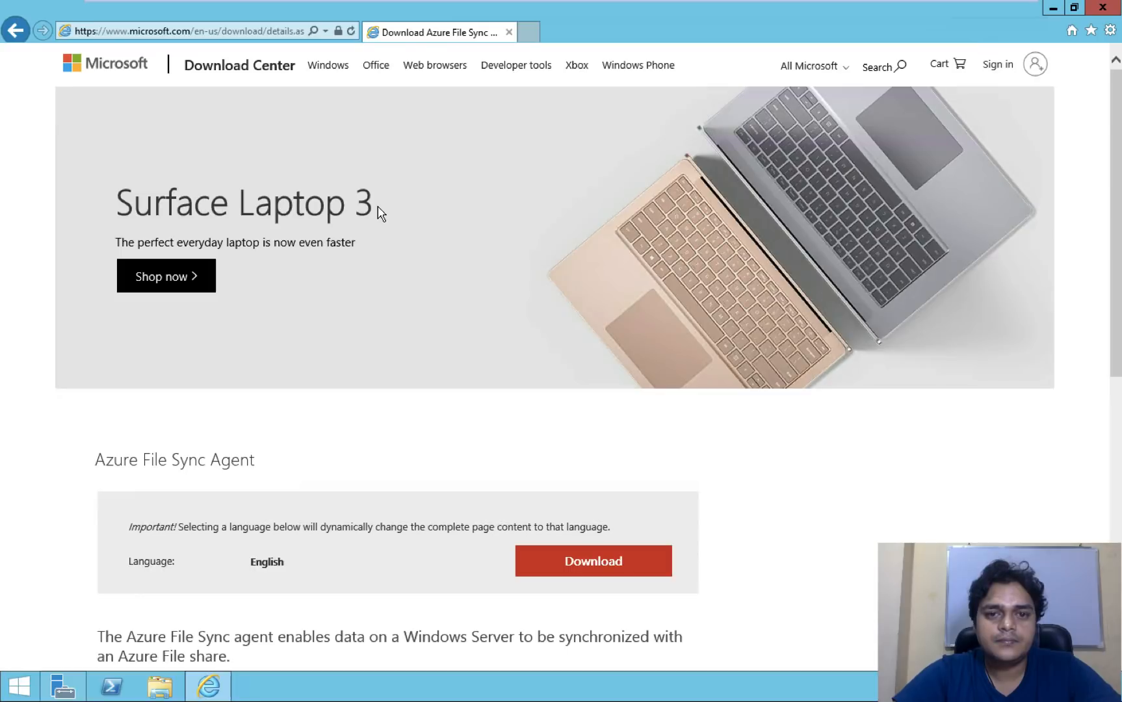
{"action": "scroll", "coordinate": [544, 424], "scroll_direction": "down", "scroll_amount": 8}
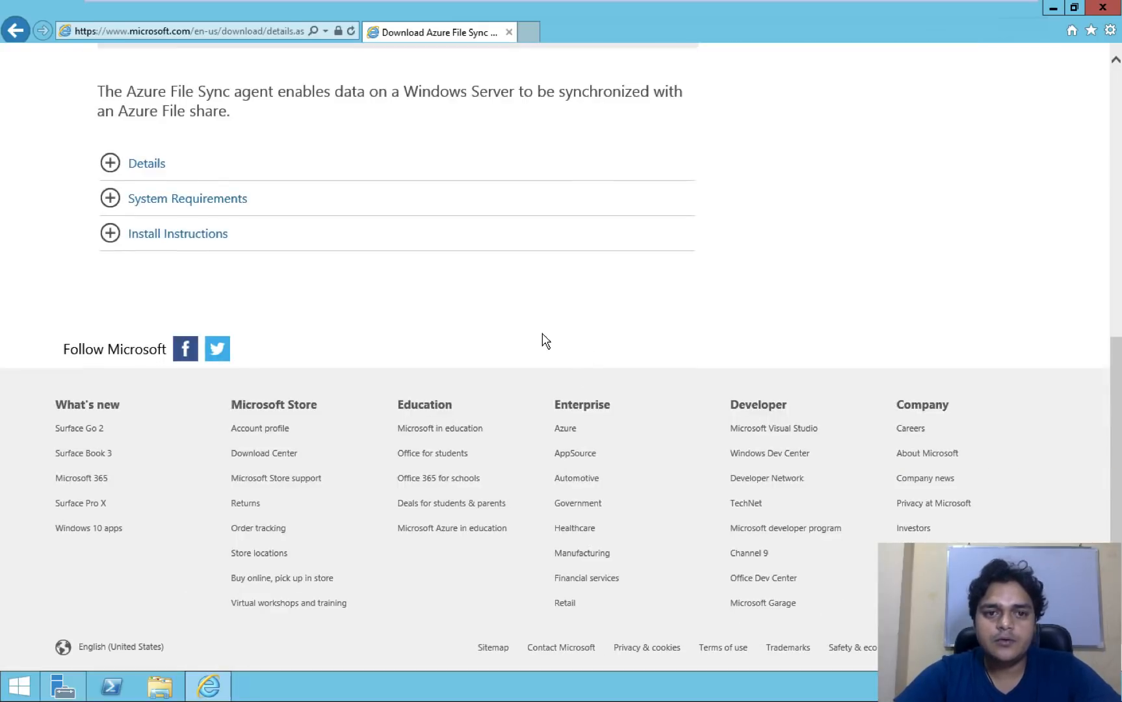
{"action": "scroll", "coordinate": [545, 341], "scroll_direction": "up", "scroll_amount": 8}
{"action": "left_click", "coordinate": [577, 562]}
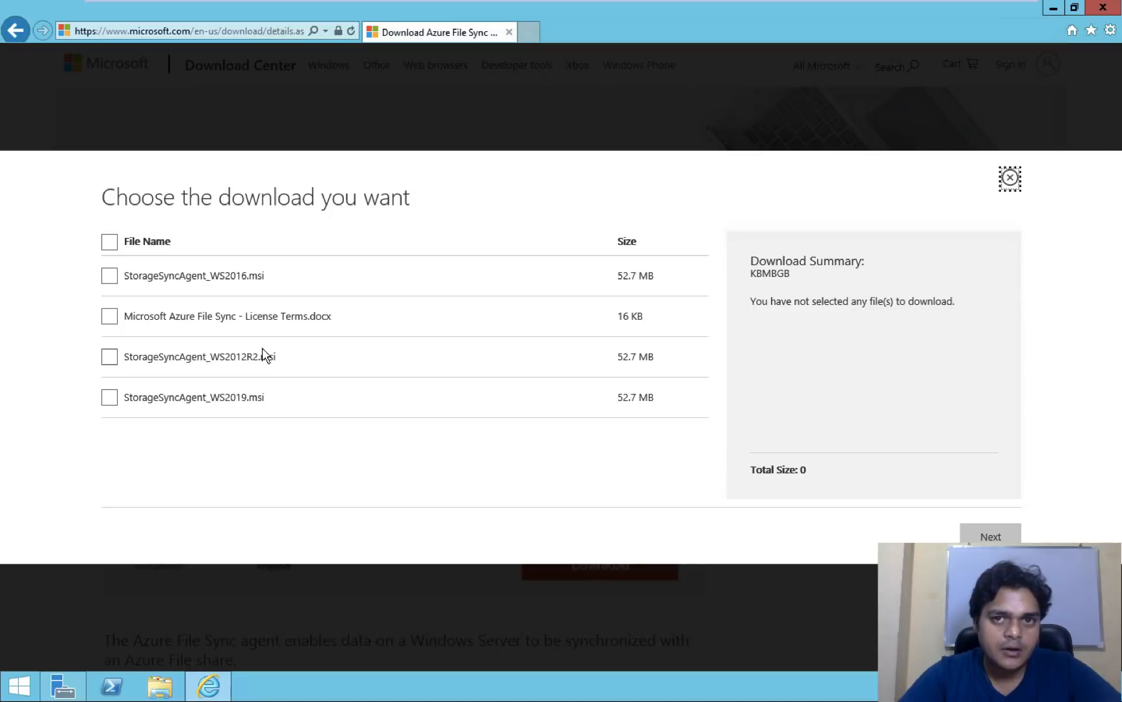
- Select StorageSyncAgent_WS2012R2.msi (52.7 MB) and continue to the thank-you page
{"action": "left_click", "coordinate": [116, 358]}
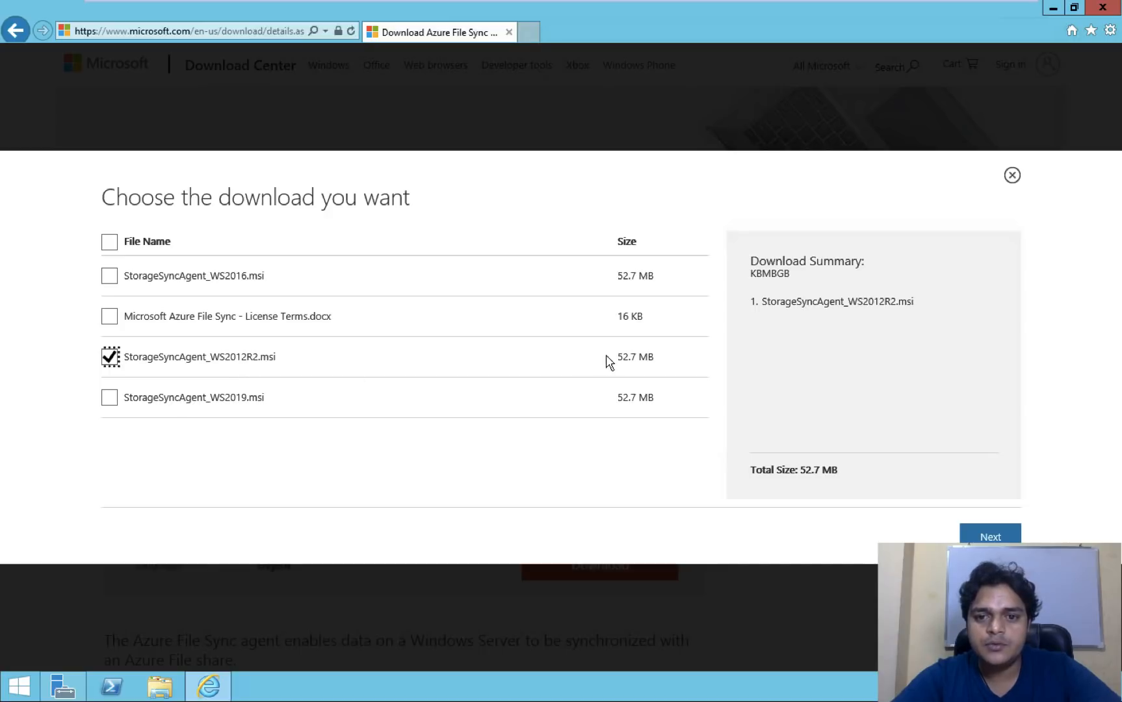
{"action": "left_click", "coordinate": [989, 536]}
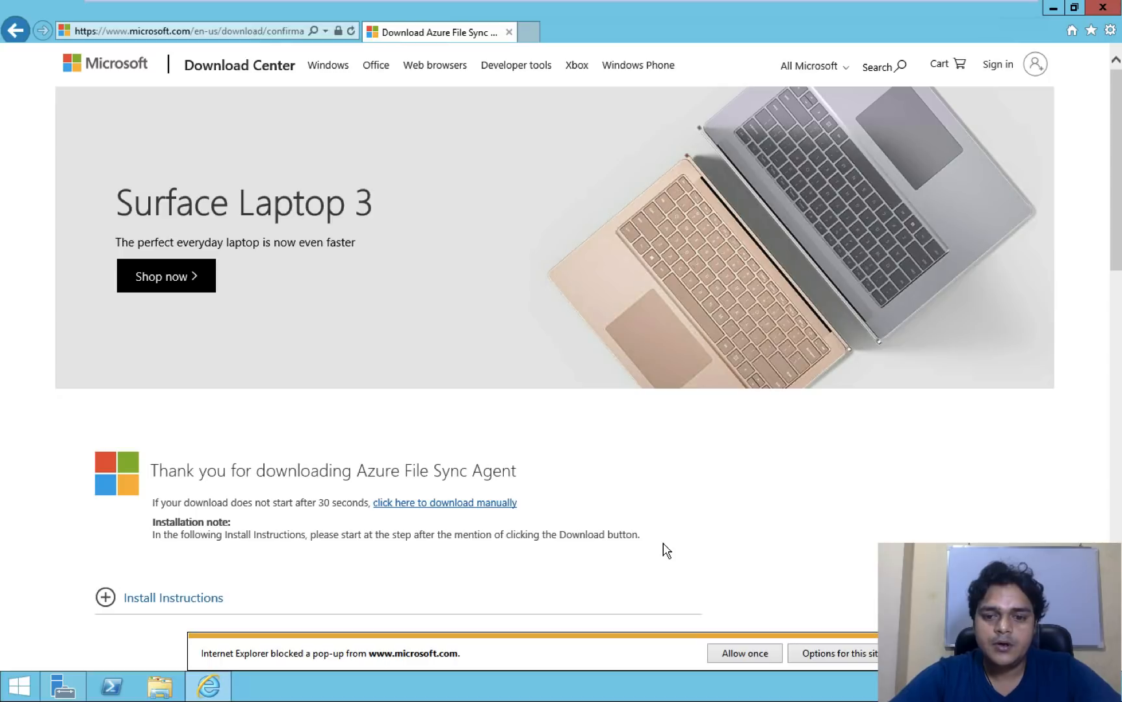
{"action": "left_click", "coordinate": [740, 653]}
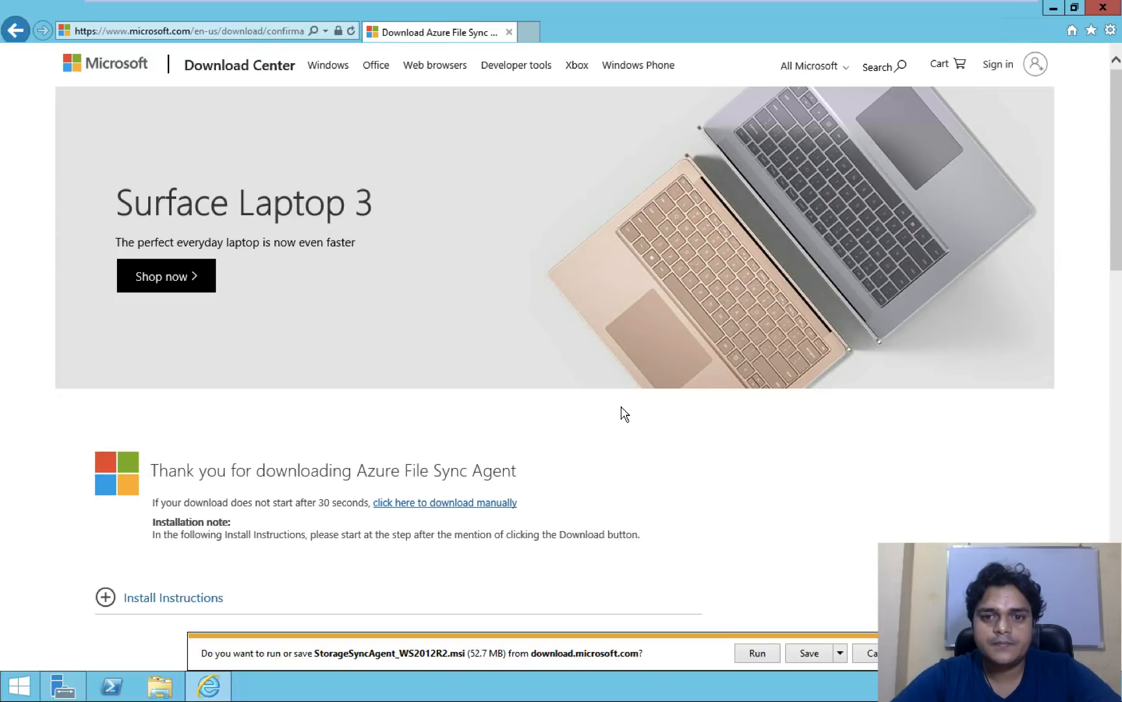
{"action": "left_click", "coordinate": [809, 654]}
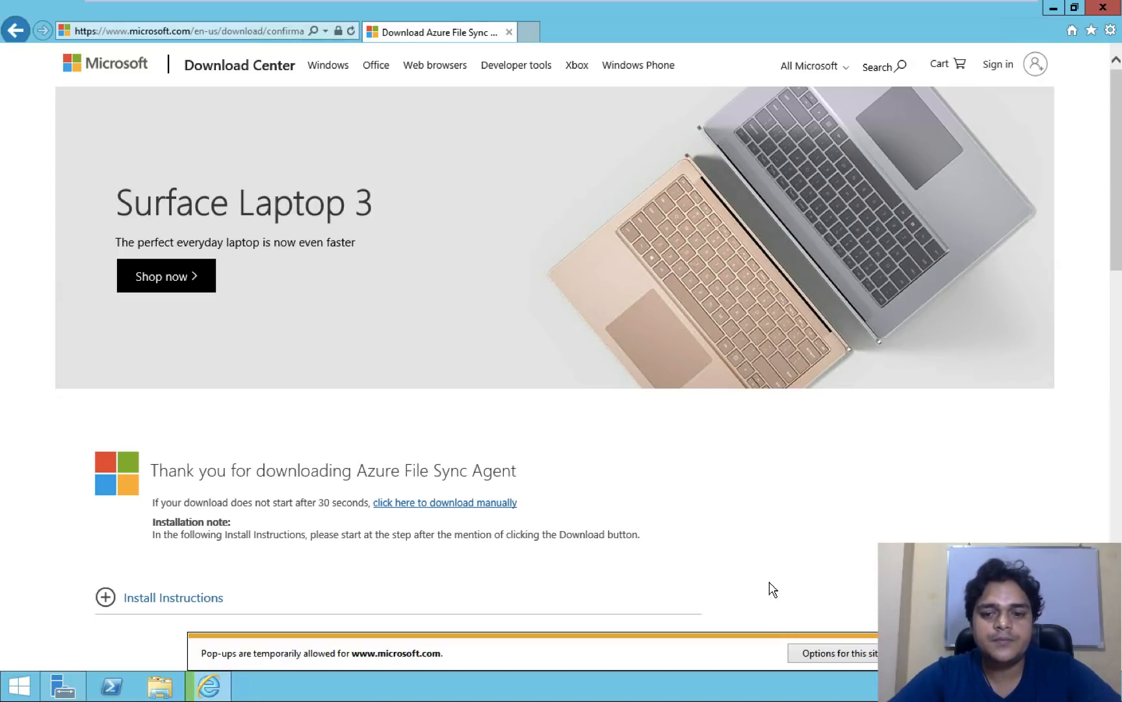
{"action": "left_click", "coordinate": [832, 655]}
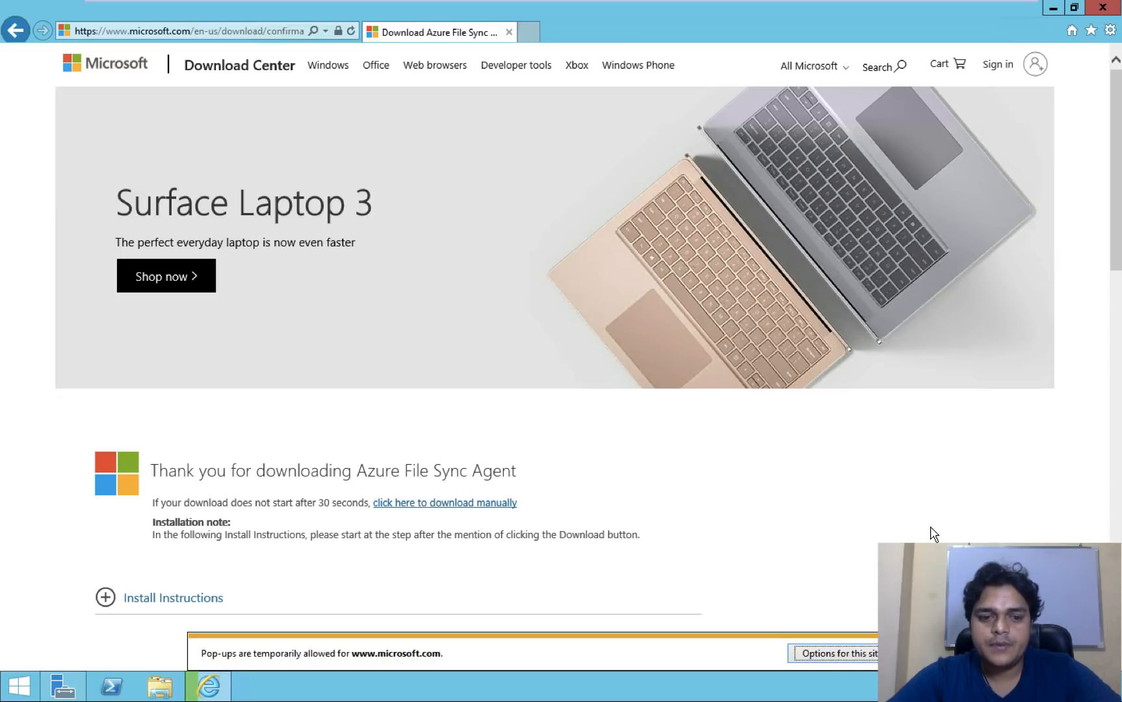
{"action": "left_click", "coordinate": [783, 521]}
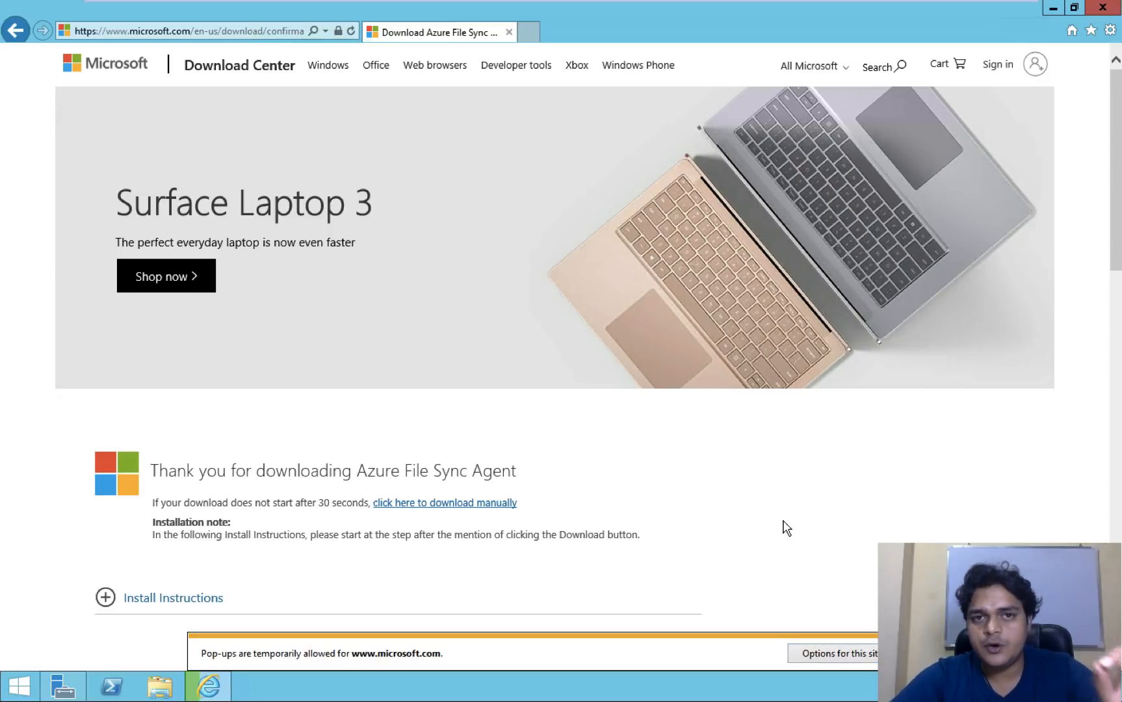
{"action": "left_click", "coordinate": [221, 685]}
{"action": "left_click", "coordinate": [213, 685]}
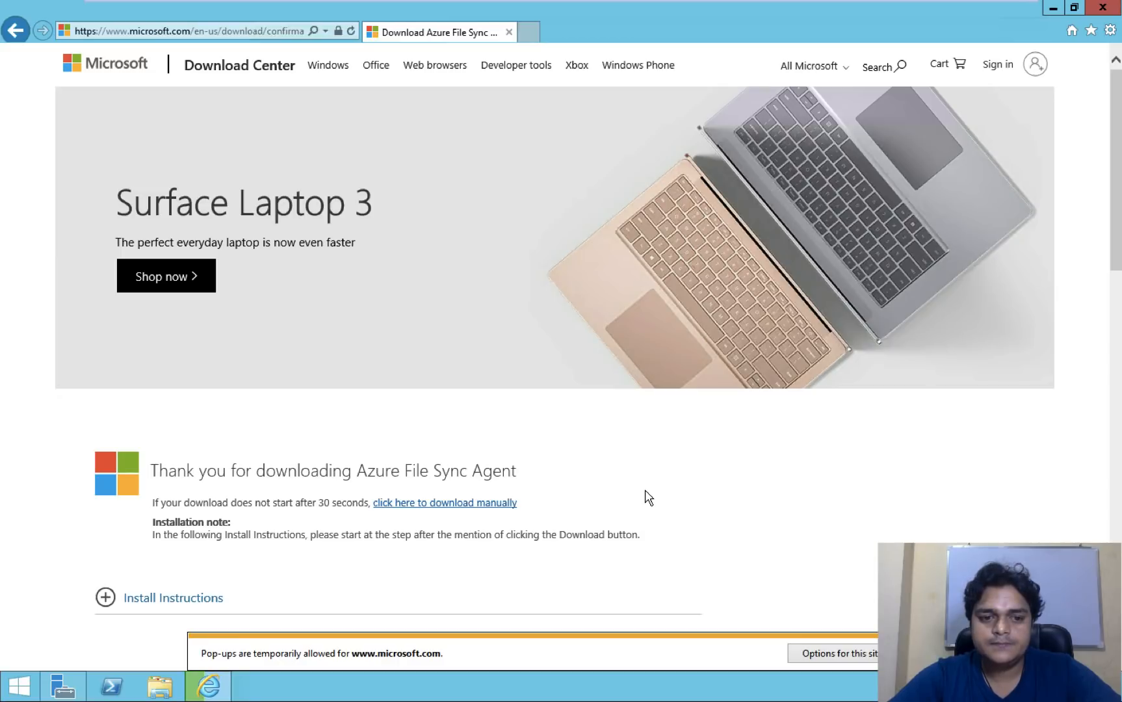
- Run the downloaded agent installer from Internet Explorer's View downloads list
{"action": "left_click", "coordinate": [1110, 31]}
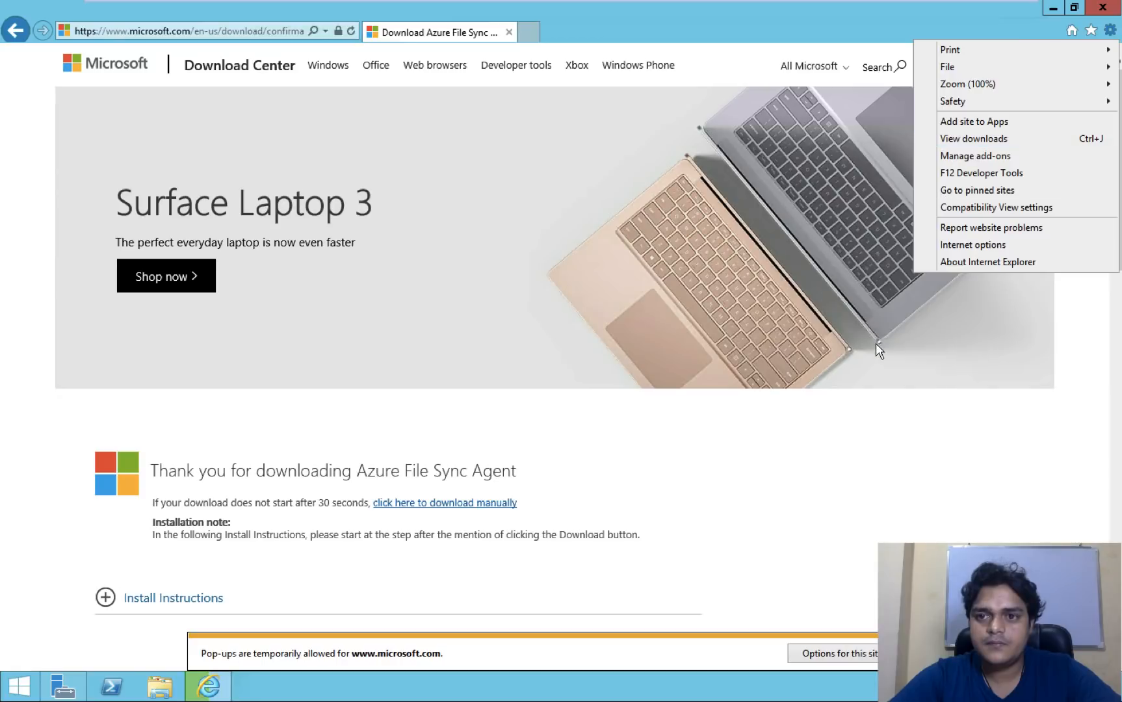
{"action": "left_click", "coordinate": [988, 139]}
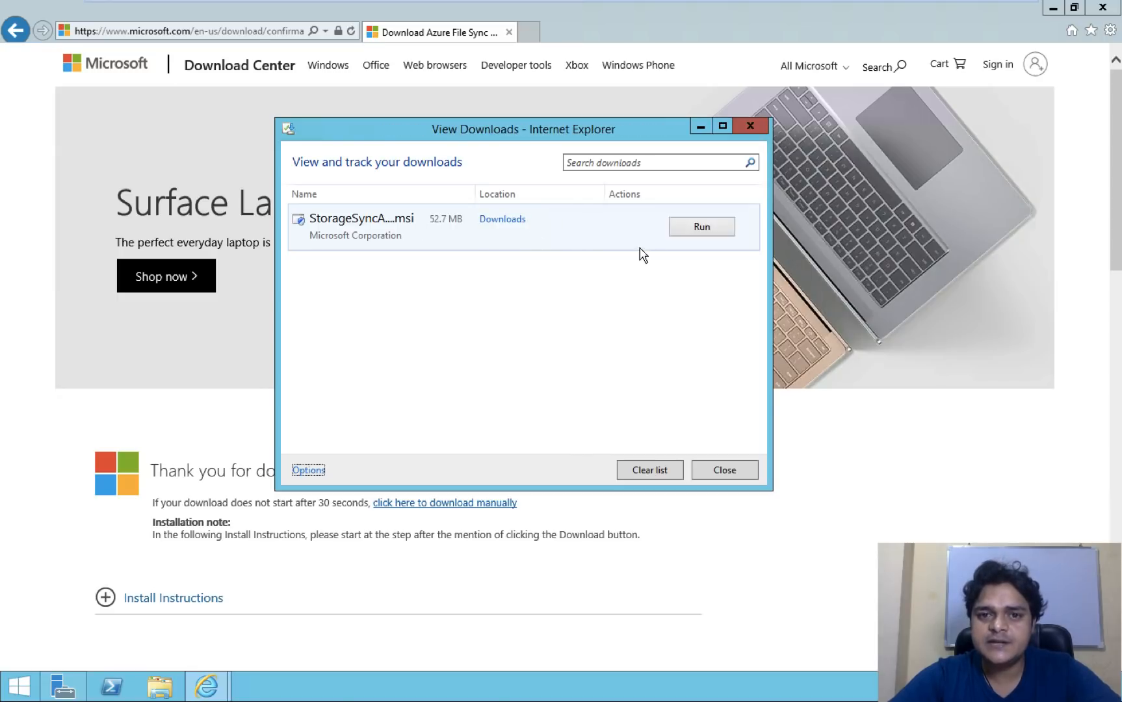
{"action": "left_click", "coordinate": [1055, 7]}
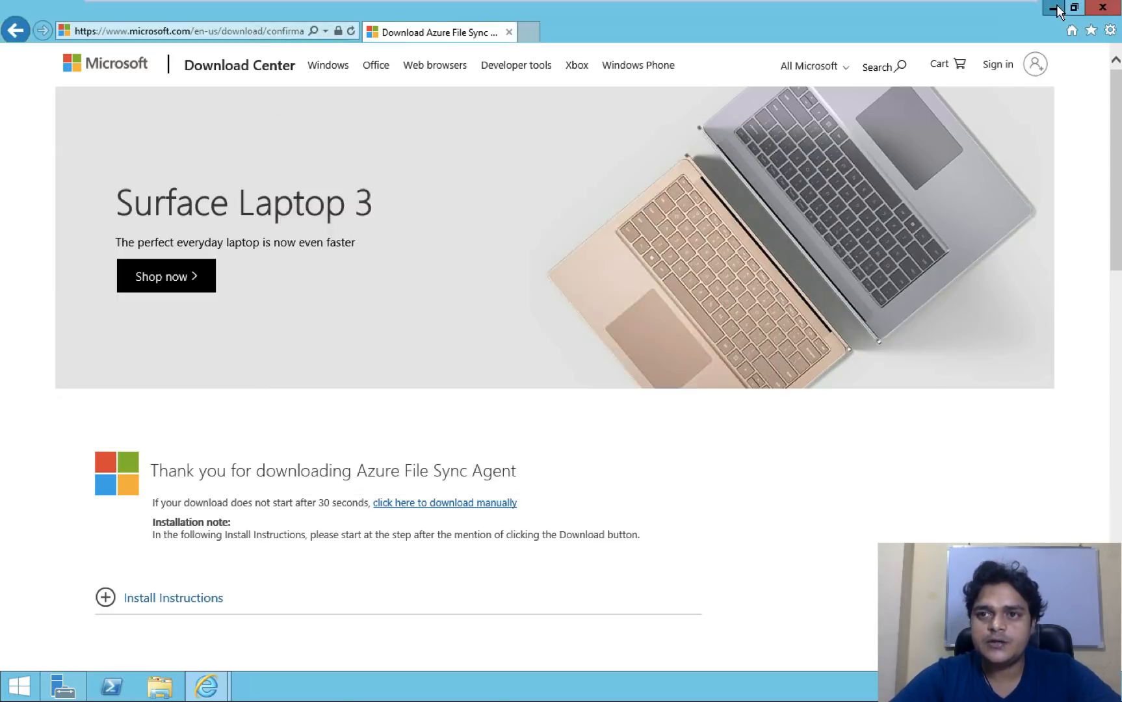
{"action": "left_click", "coordinate": [706, 228]}
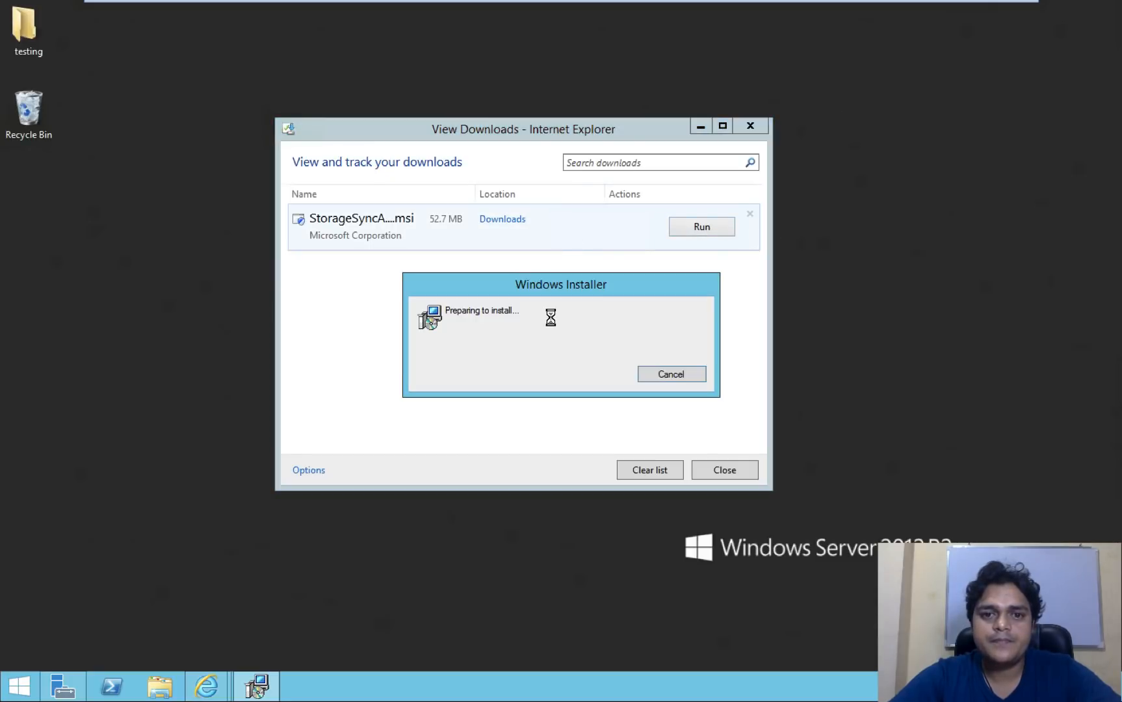
{"action": "left_click", "coordinate": [699, 126]}
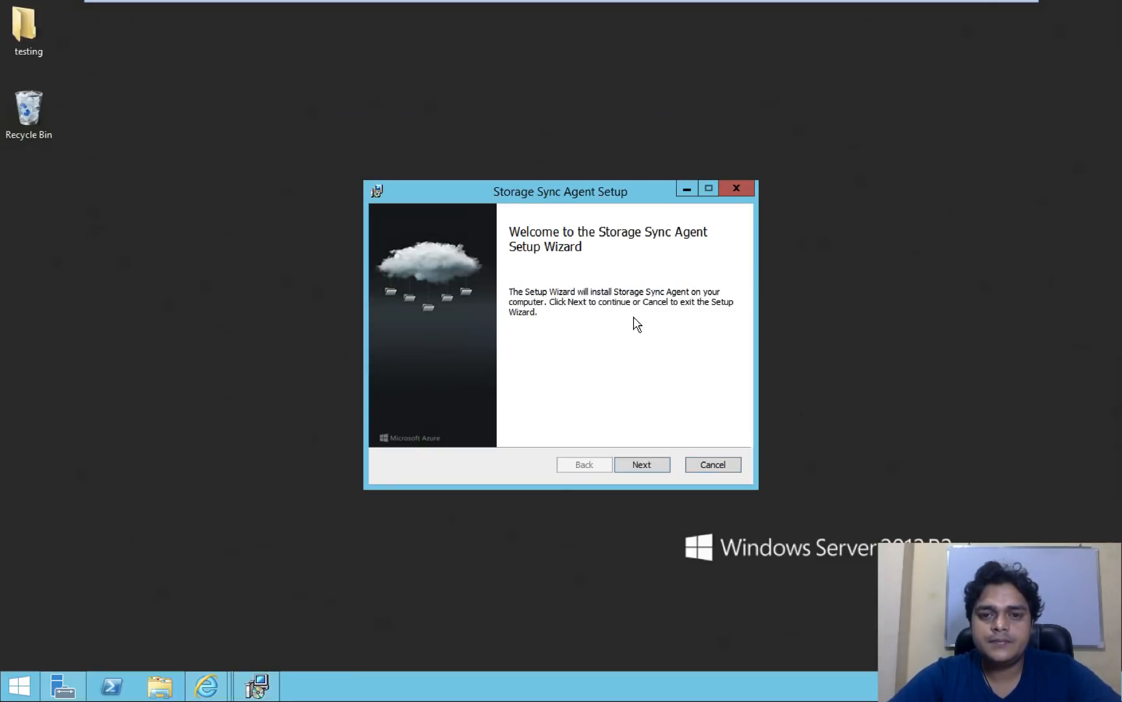
- Advance Storage Sync Agent Setup with default settings to the Ready to install step
{"action": "left_click", "coordinate": [642, 465]}
{"action": "left_click", "coordinate": [643, 466]}
{"action": "left_click", "coordinate": [643, 466]}
{"action": "left_click", "coordinate": [642, 465]}
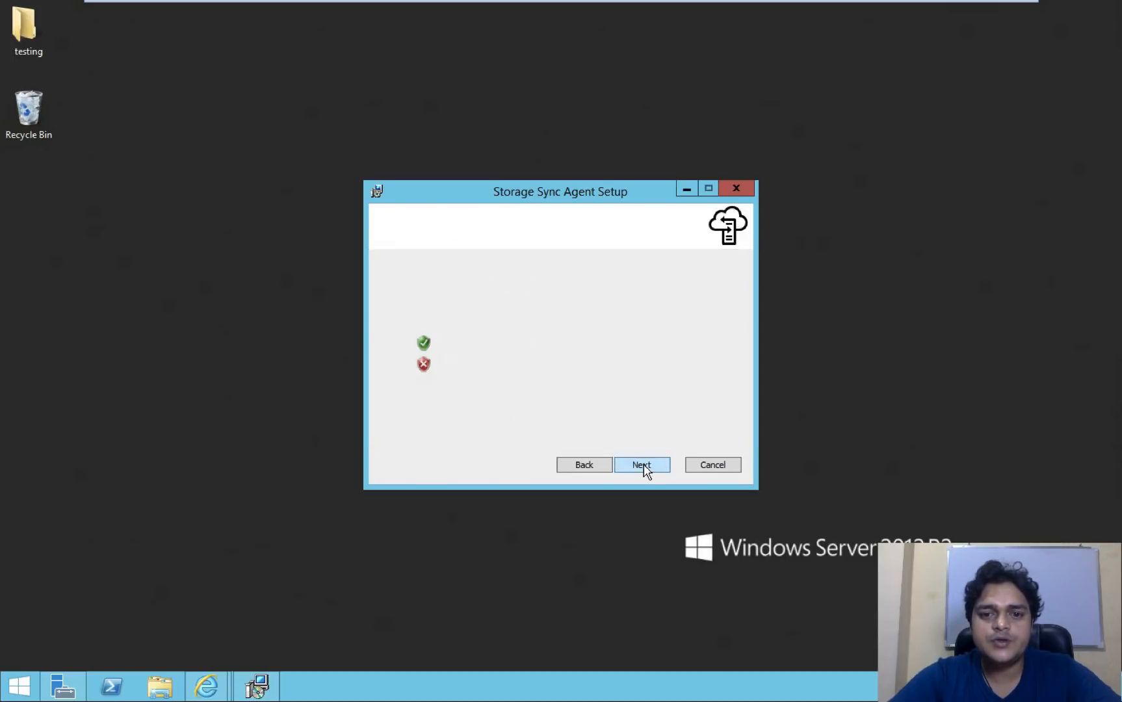
{"action": "left_click", "coordinate": [643, 466]}
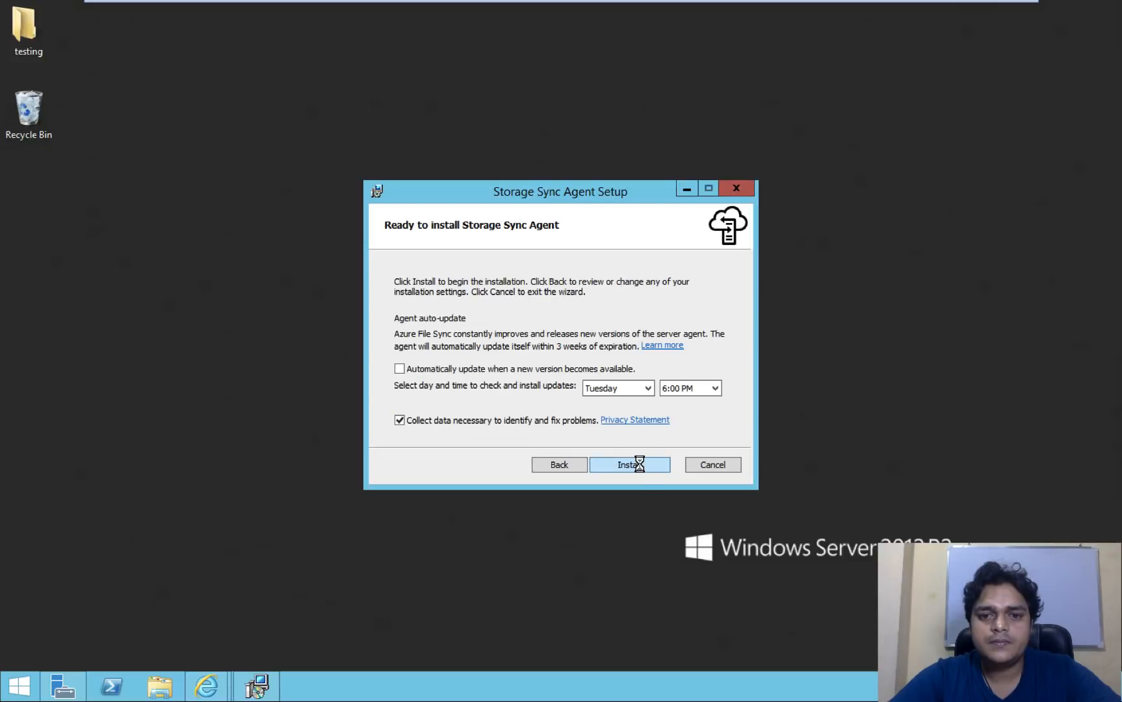
- Install the Storage Sync Agent, refreshing the portal's registered servers list while it completes
{"action": "left_click", "coordinate": [642, 467]}
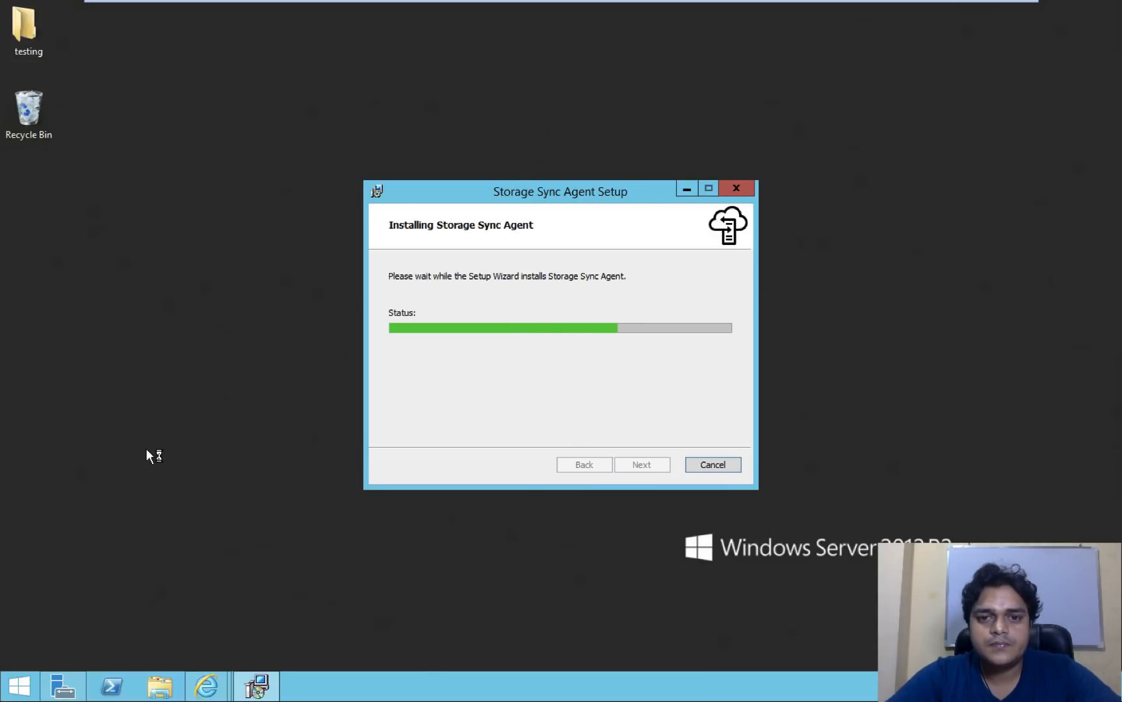
{"action": "key", "text": "ctrl+Left"}
{"action": "left_click", "coordinate": [248, 290]}
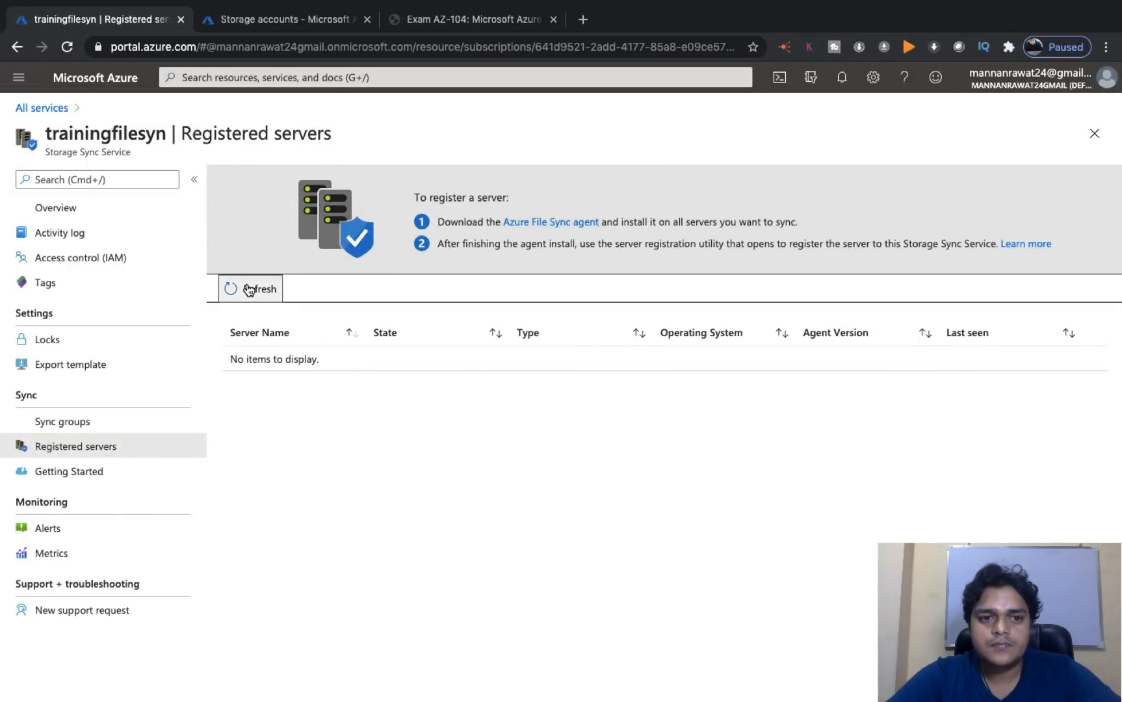
{"action": "key", "text": "ctrl+Right"}
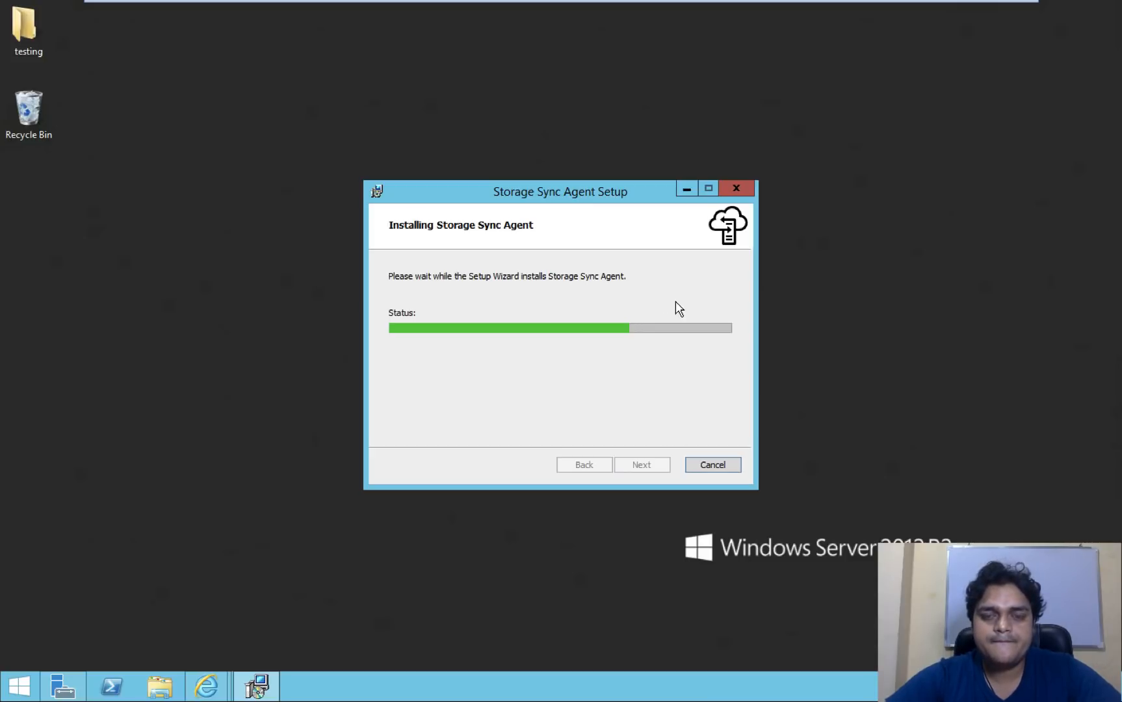
{"action": "key", "text": "ctrl+Left"}
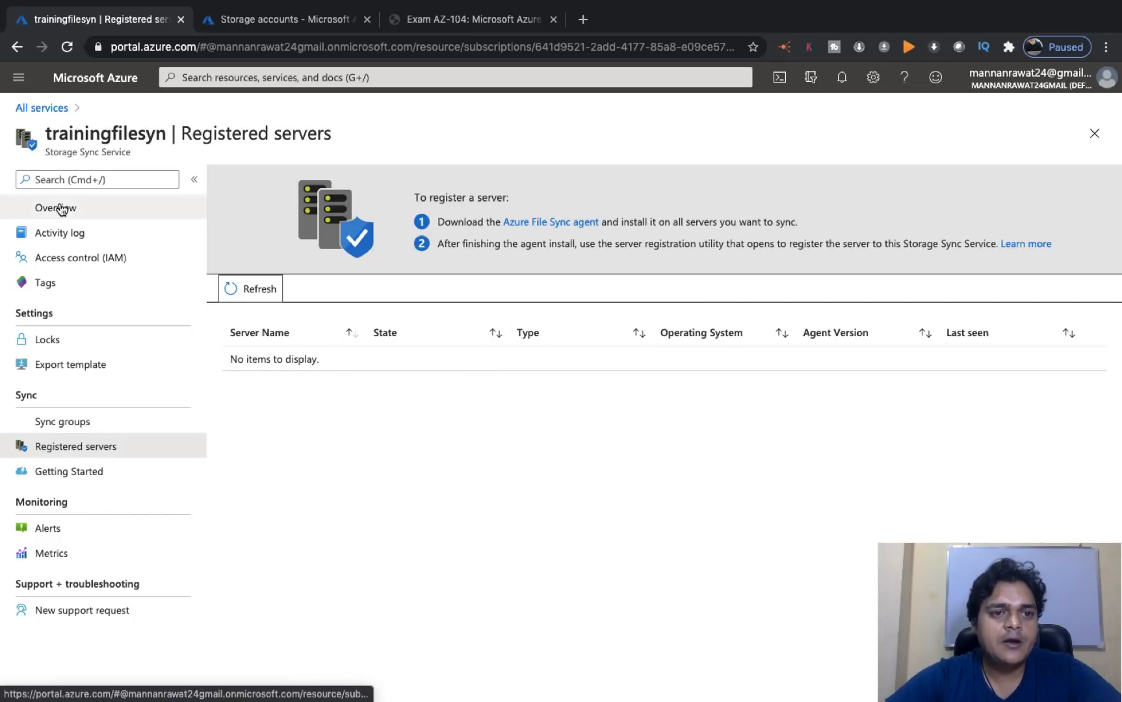
{"action": "key", "text": "ctrl+Right"}
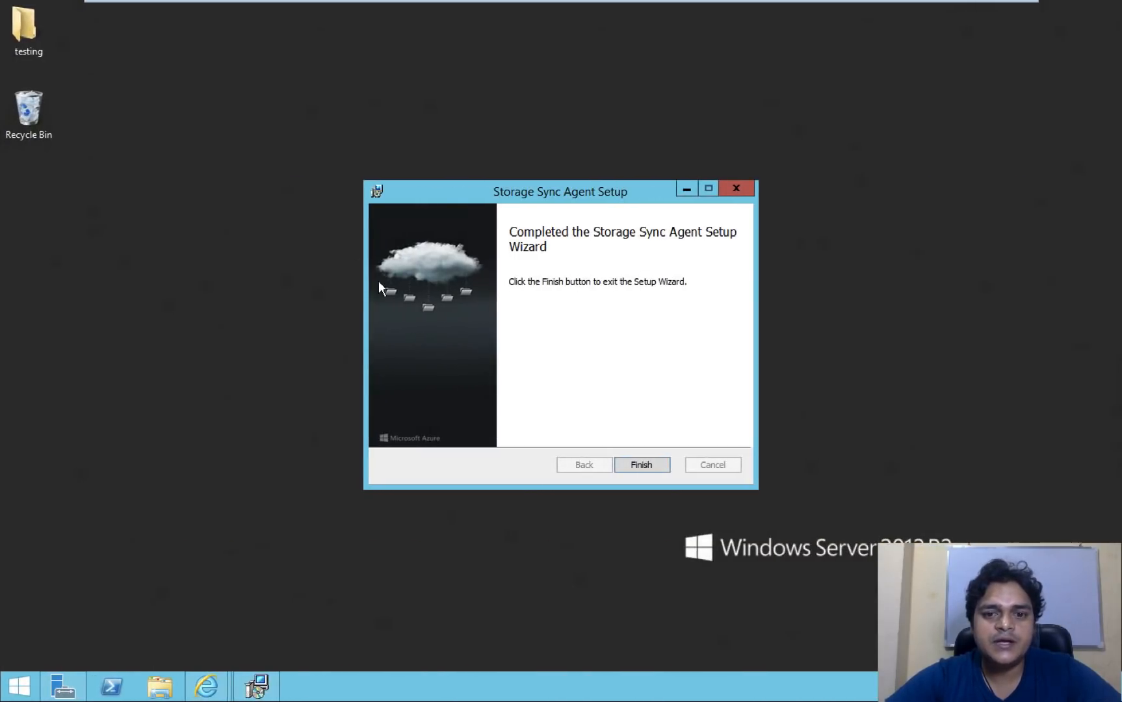
- Close the finished setup wizard and all Internet Explorer windows, then dismiss the agent update notice
{"action": "left_click", "coordinate": [644, 466]}
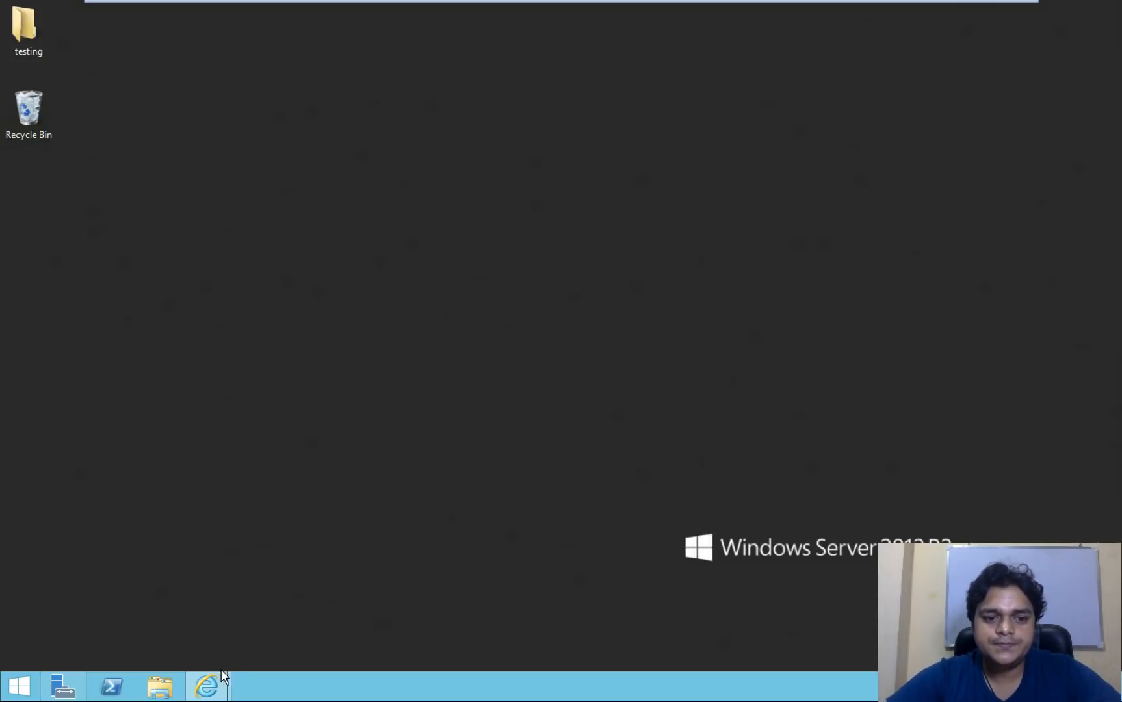
{"action": "right_click", "coordinate": [221, 686]}
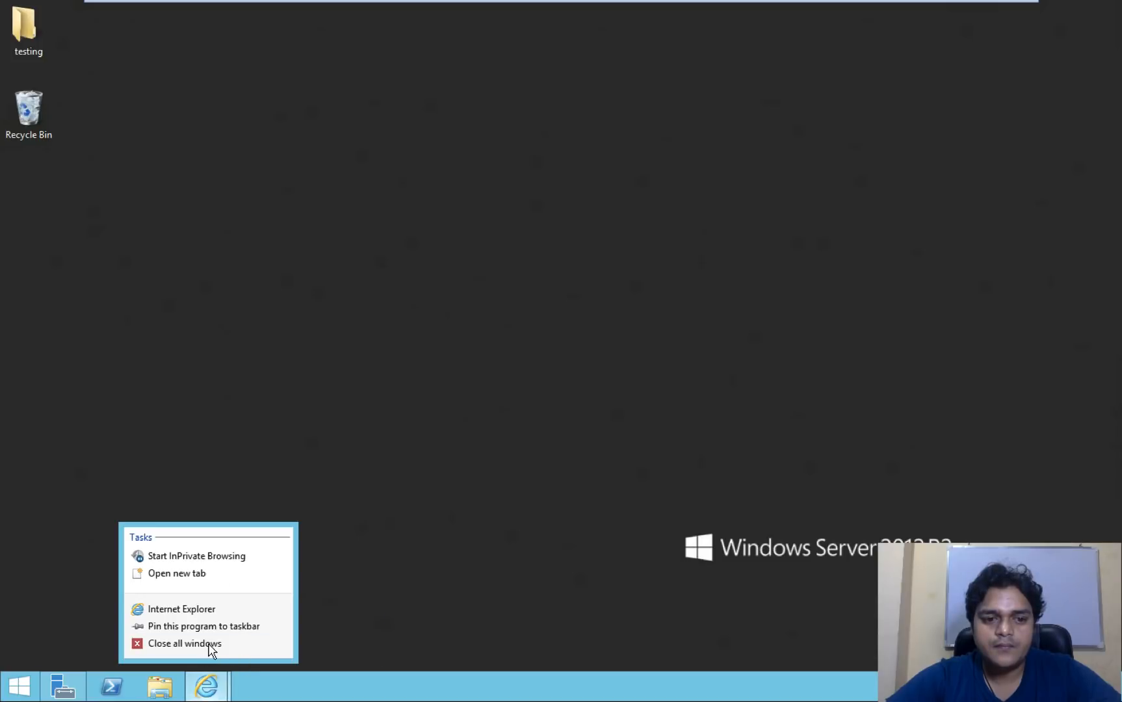
{"action": "left_click", "coordinate": [209, 644]}
{"action": "right_click", "coordinate": [512, 288]}
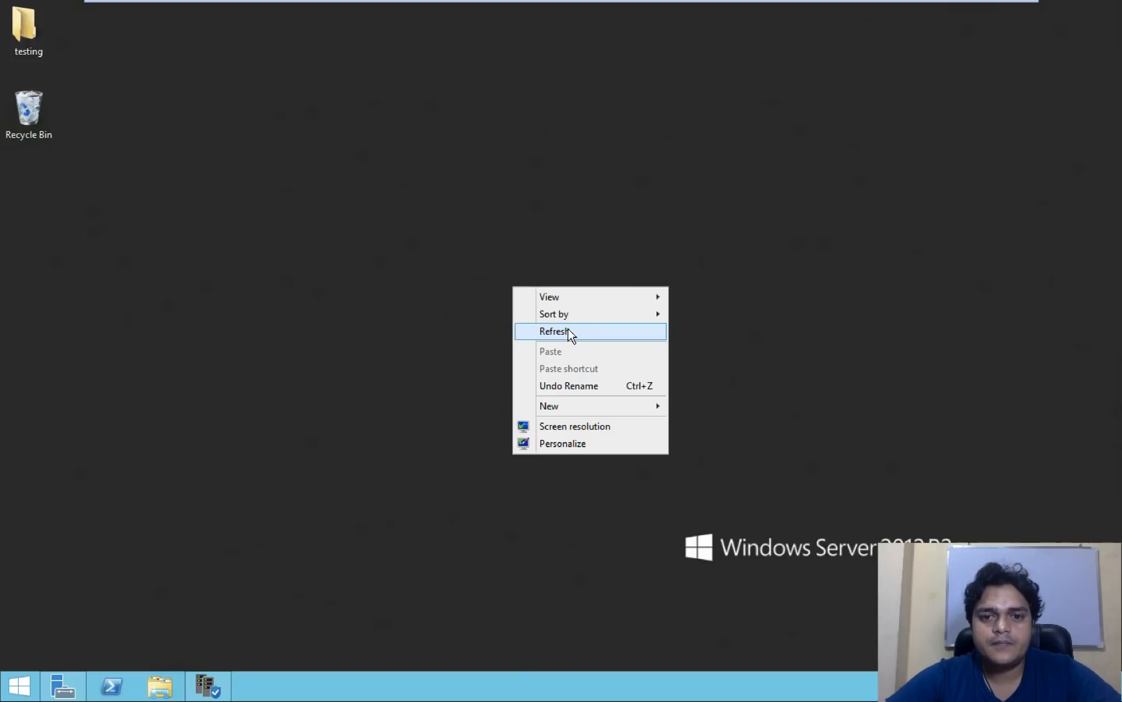
{"action": "left_click", "coordinate": [569, 333]}
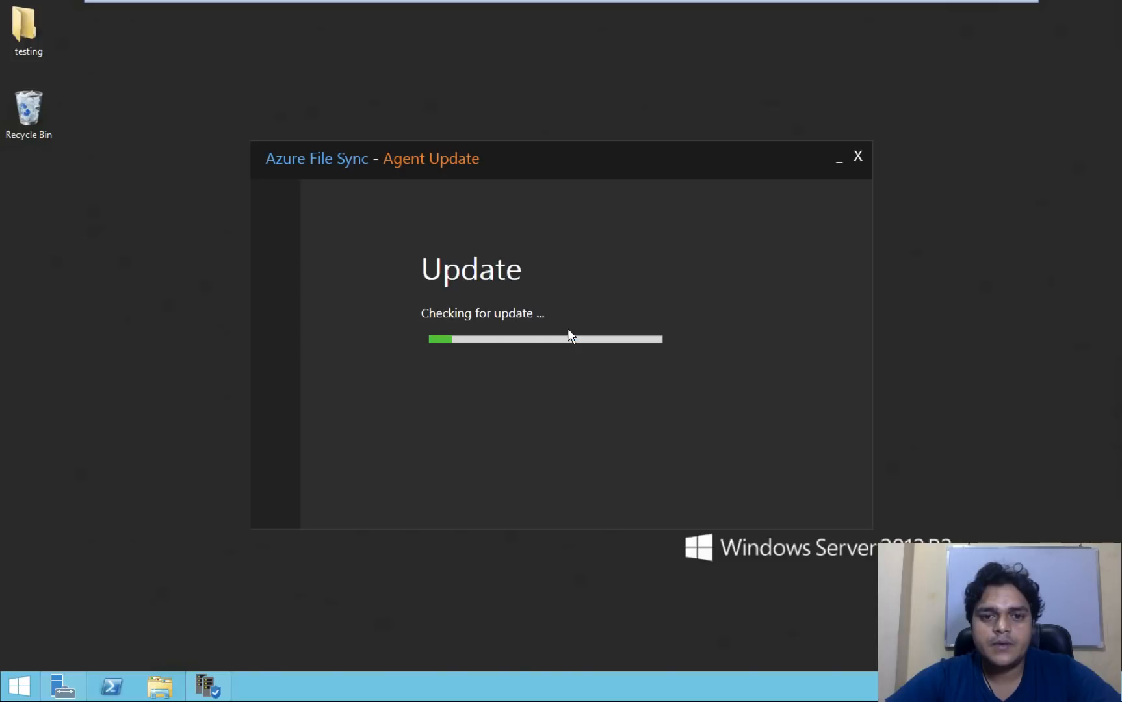
{"action": "right_click", "coordinate": [993, 147]}
{"action": "left_click", "coordinate": [1017, 188]}
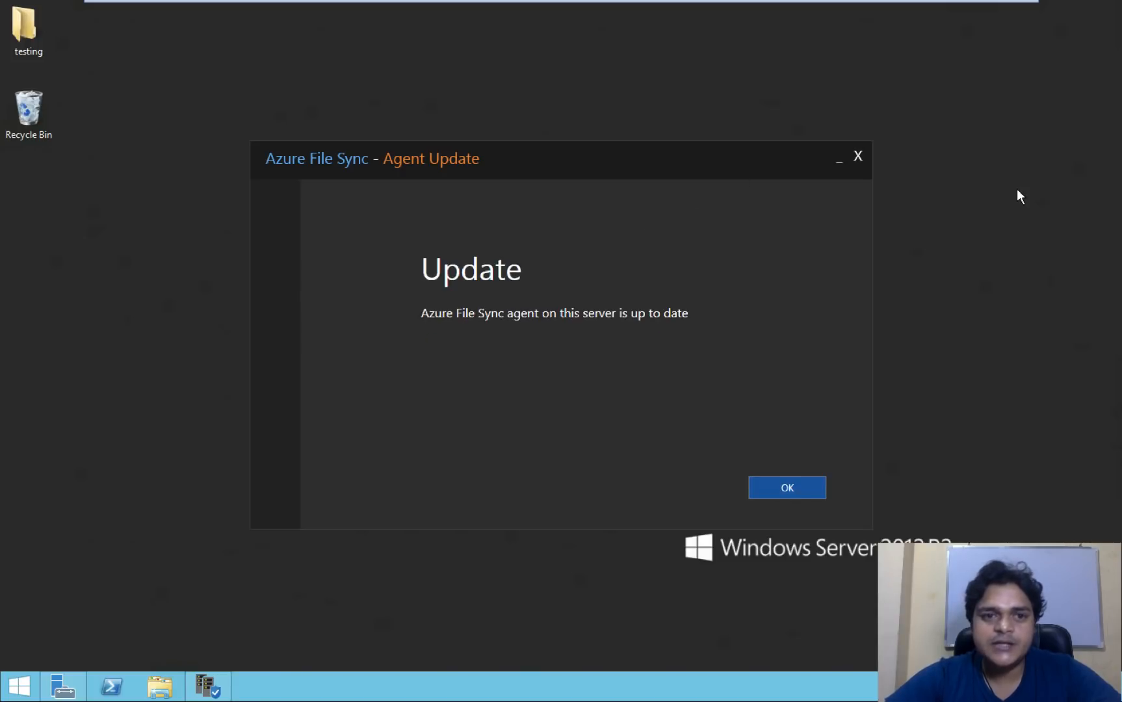
{"action": "left_click", "coordinate": [792, 486]}
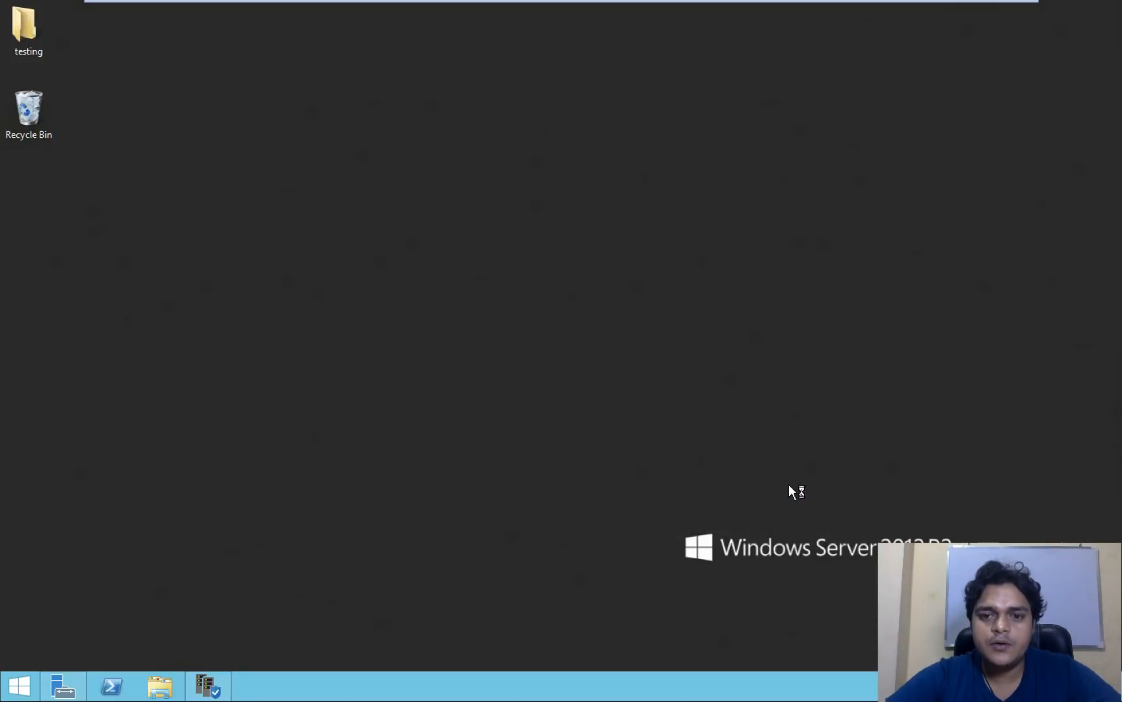
- Keep Azure Public Cloud as the registration environment
{"action": "right_click", "coordinate": [953, 221]}
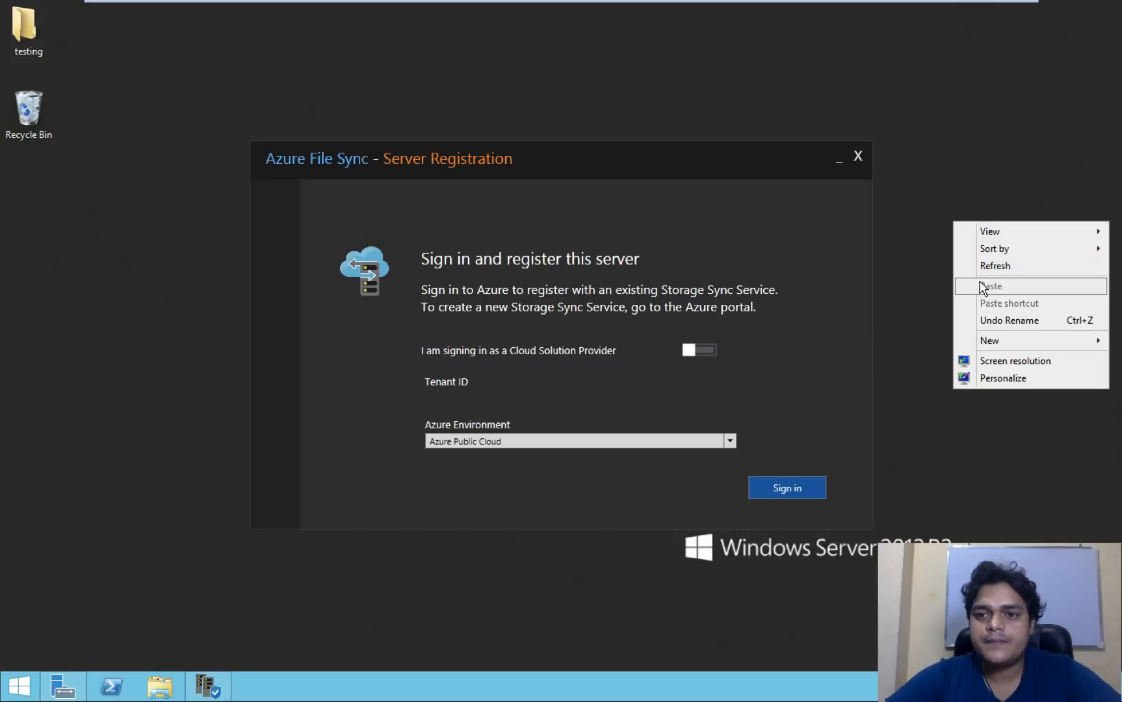
{"action": "left_click", "coordinate": [994, 270]}
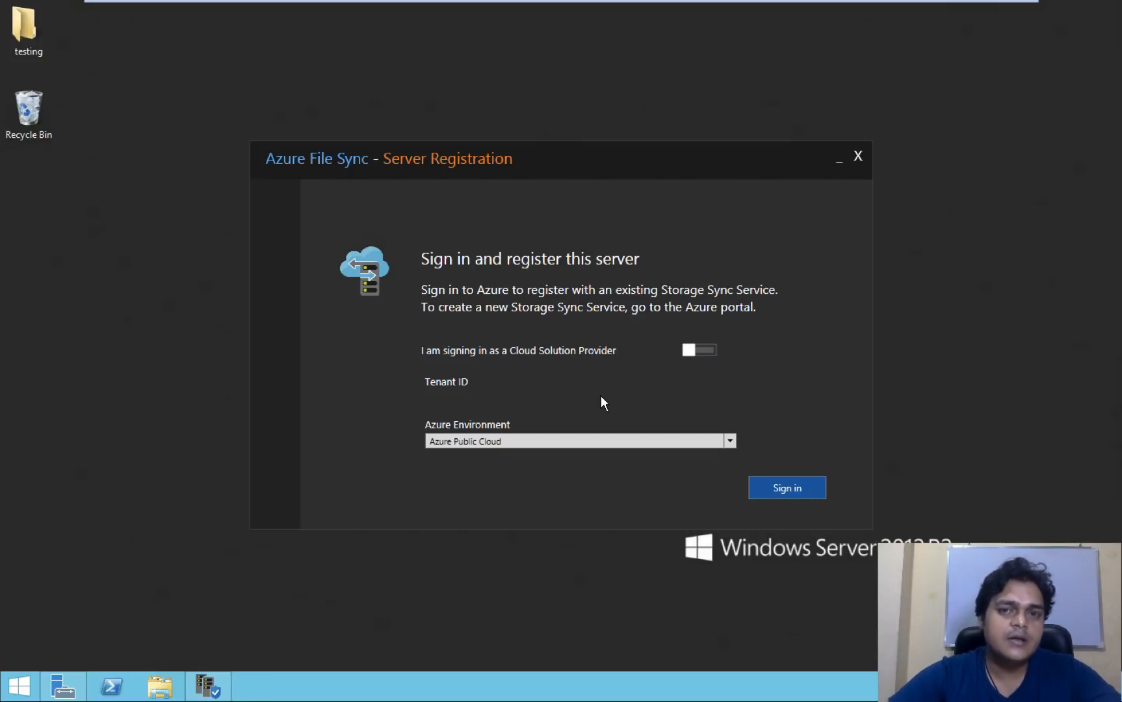
{"action": "left_click", "coordinate": [524, 445]}
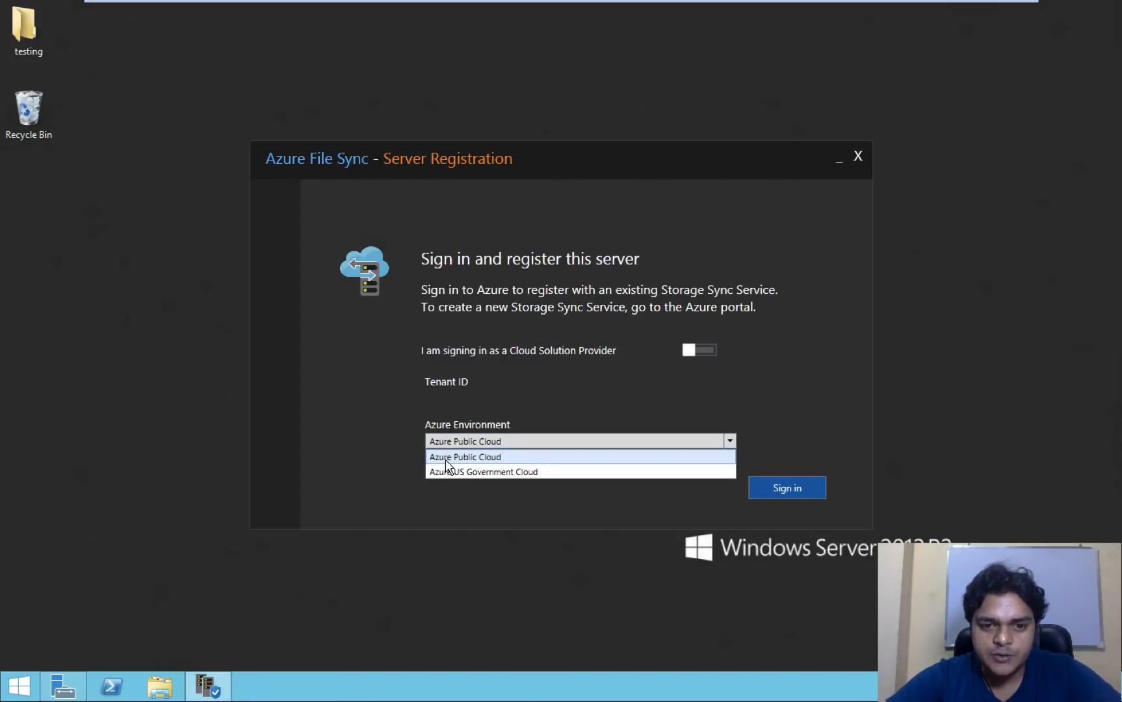
{"action": "left_click", "coordinate": [525, 455]}
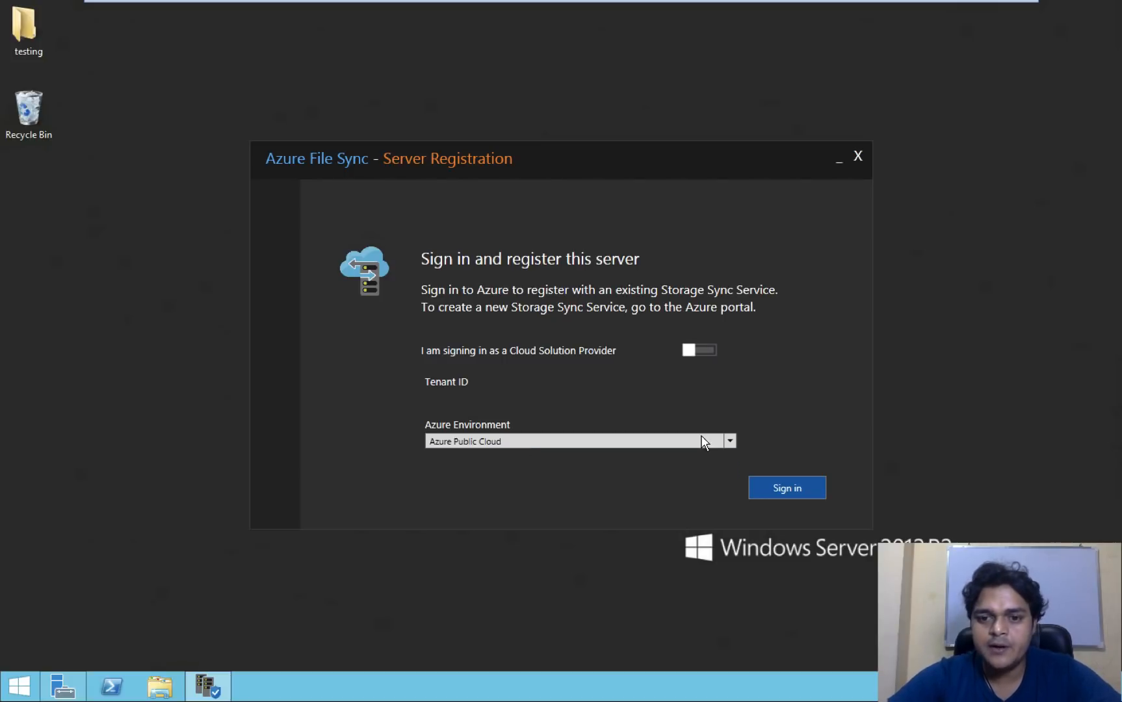
- Sign in to Azure with the account e-mail address and password
{"action": "left_click", "coordinate": [792, 487]}
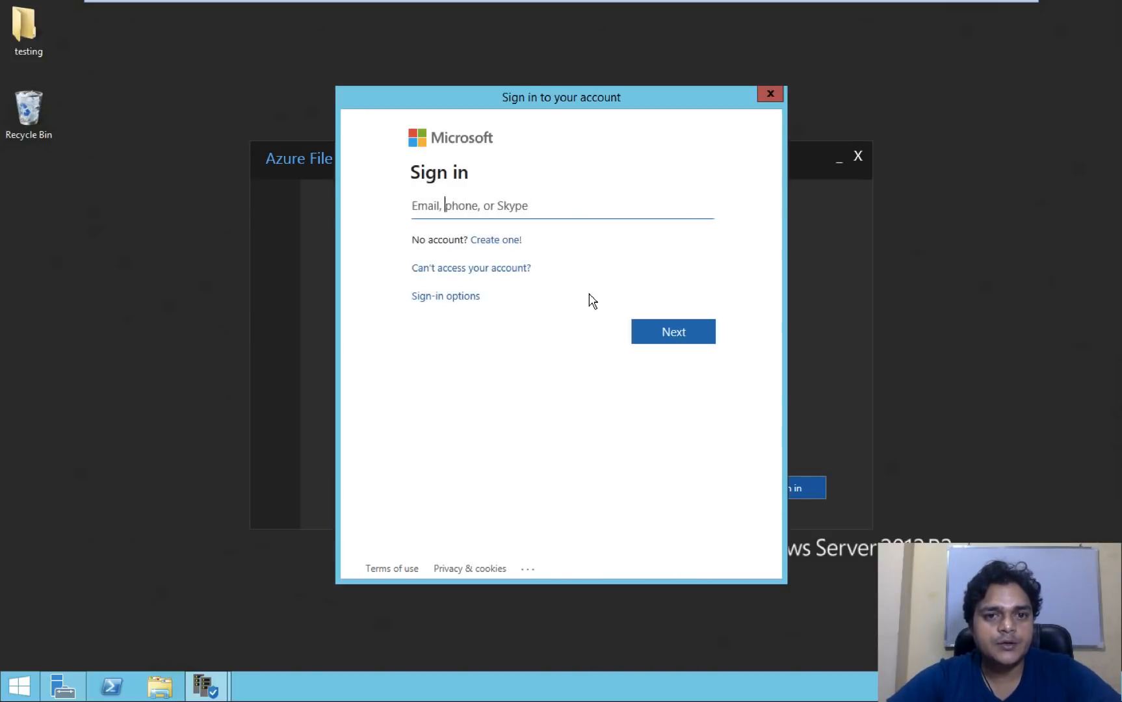
{"action": "type", "text": "man"}
{"action": "key", "text": "BackSpace"}
{"action": "key", "text": "BackSpace"}
{"action": "key", "text": "BackSpace"}
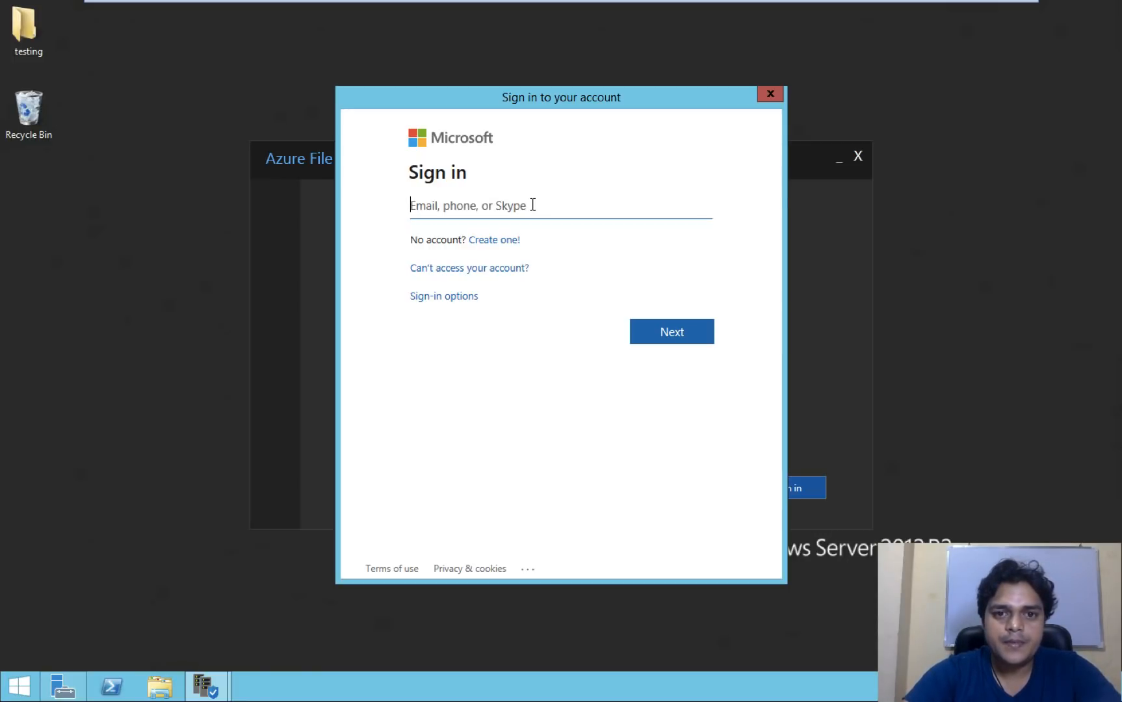
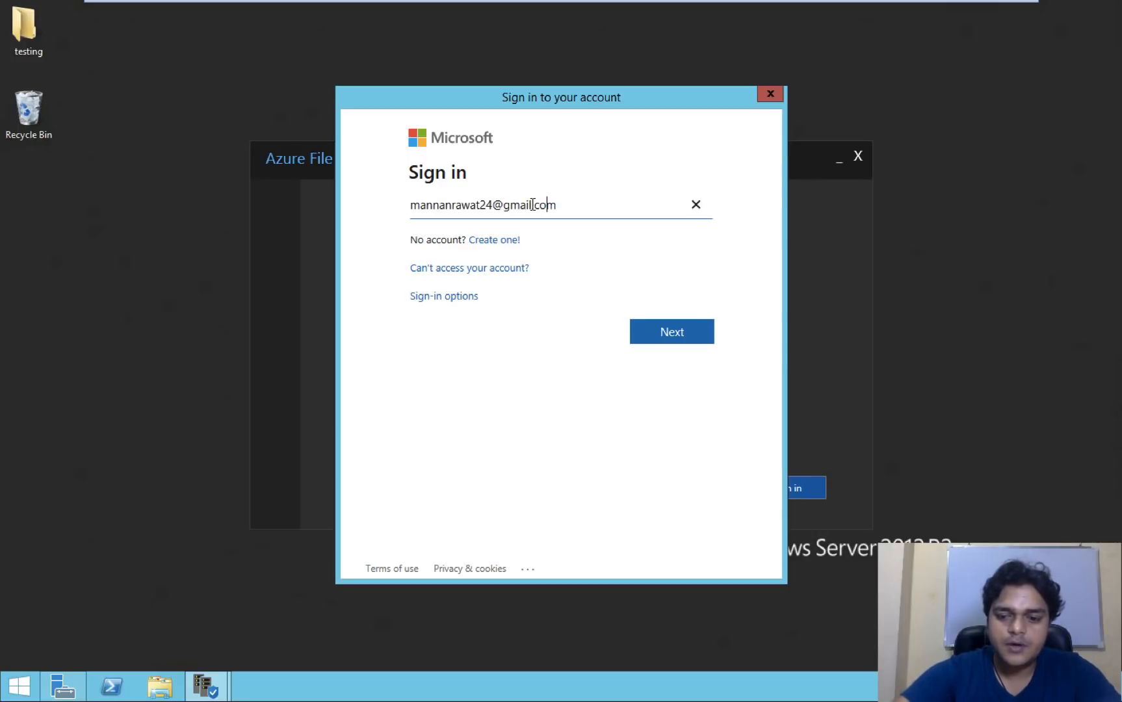
{"action": "key", "text": "Return"}
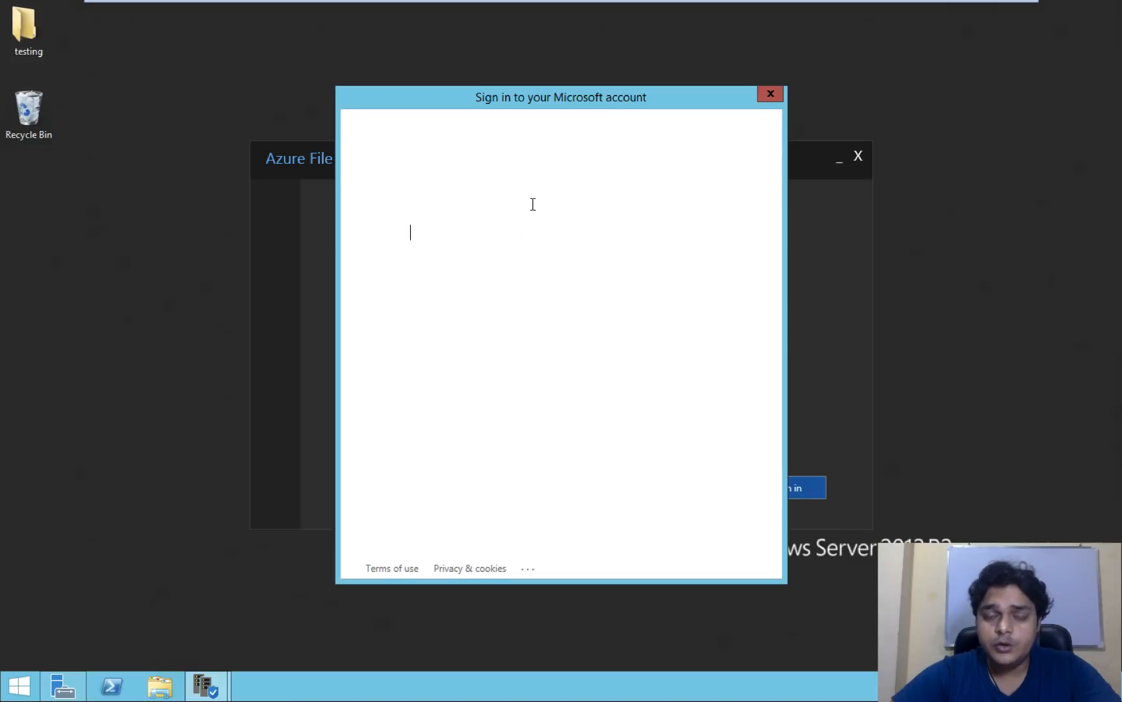
{"action": "type", "text": "••••••••••"}
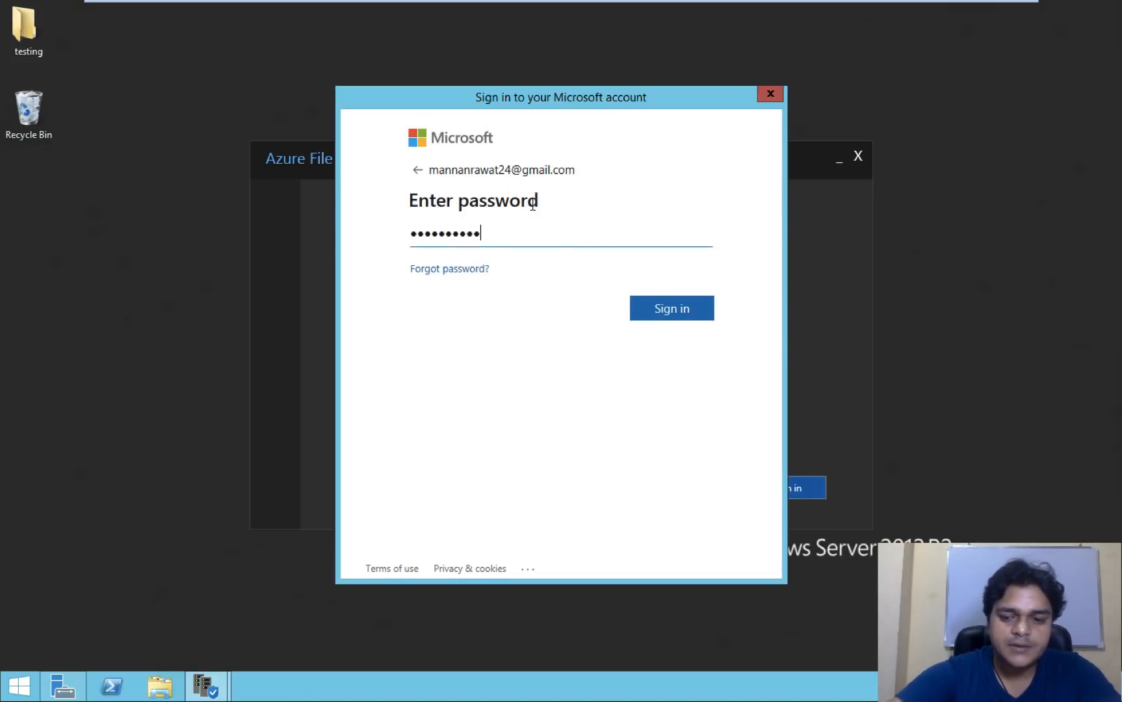
{"action": "key", "text": "Return"}
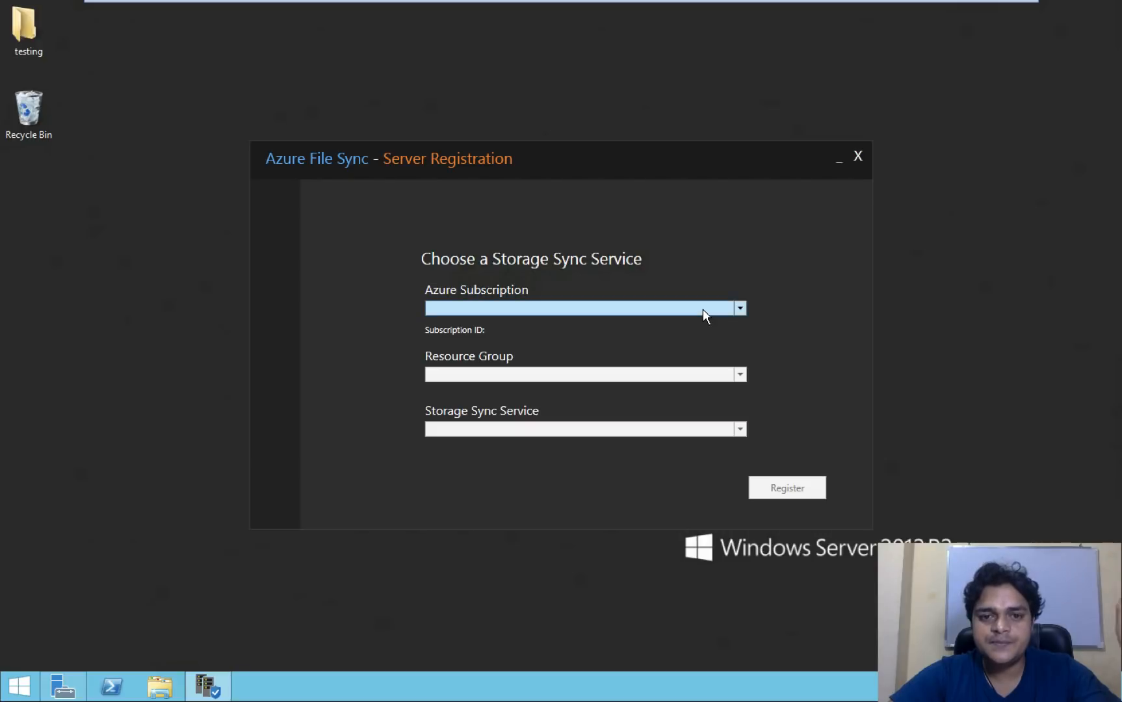
- Choose the third Pay-As-You-Go subscription after checking training2019's subscription ID in the portal
{"action": "left_click", "coordinate": [742, 309]}
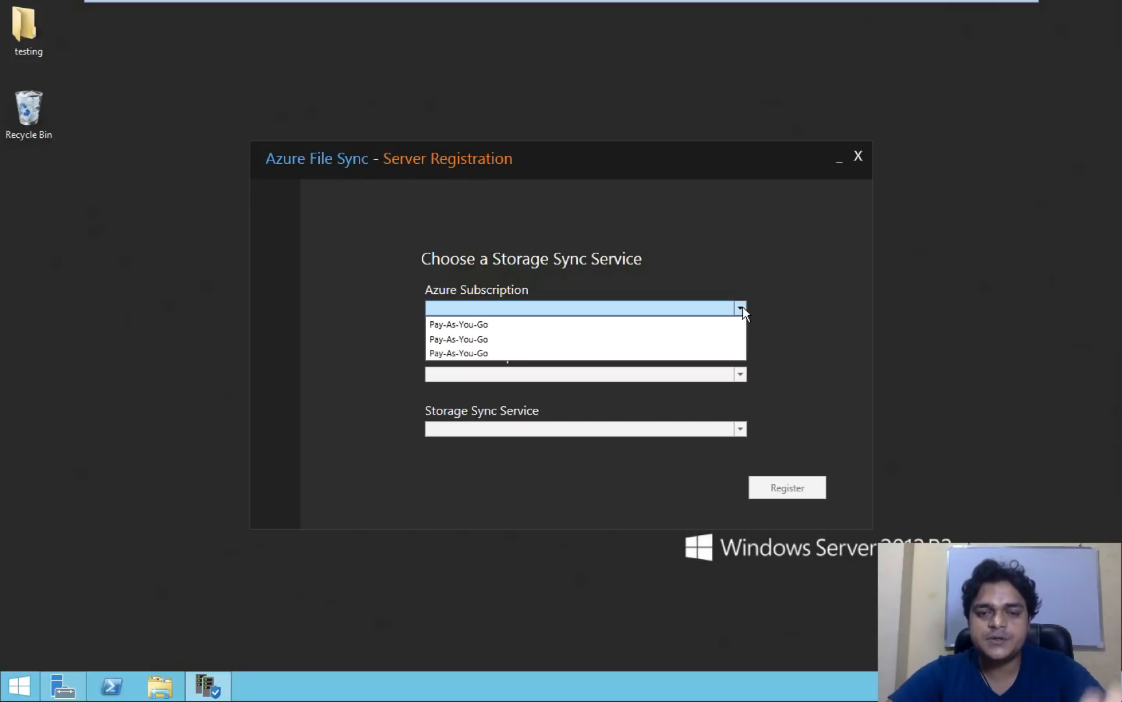
{"action": "key", "text": "ctrl+Left"}
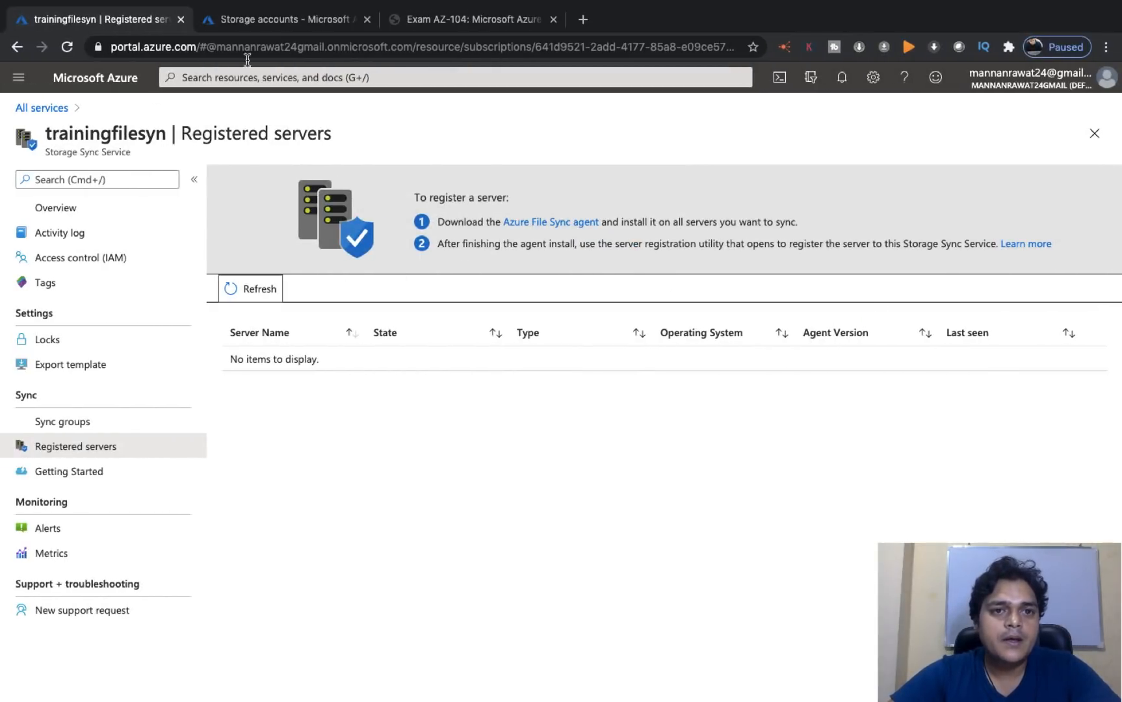
{"action": "left_click", "coordinate": [264, 26]}
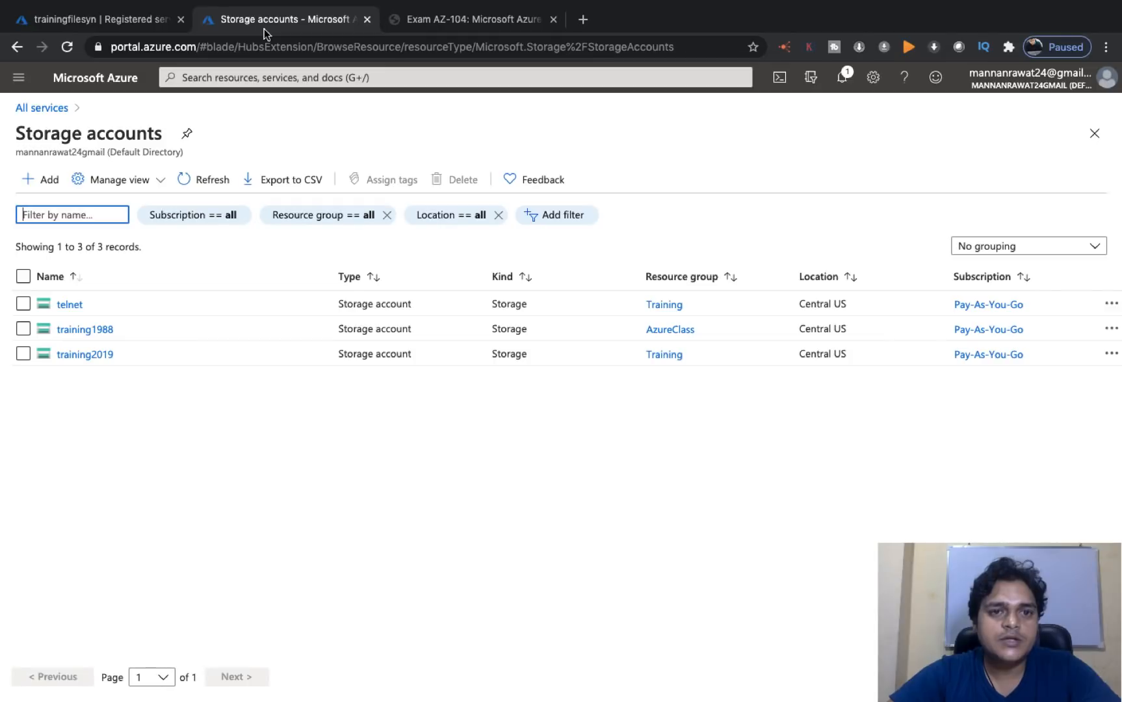
{"action": "left_click", "coordinate": [93, 355]}
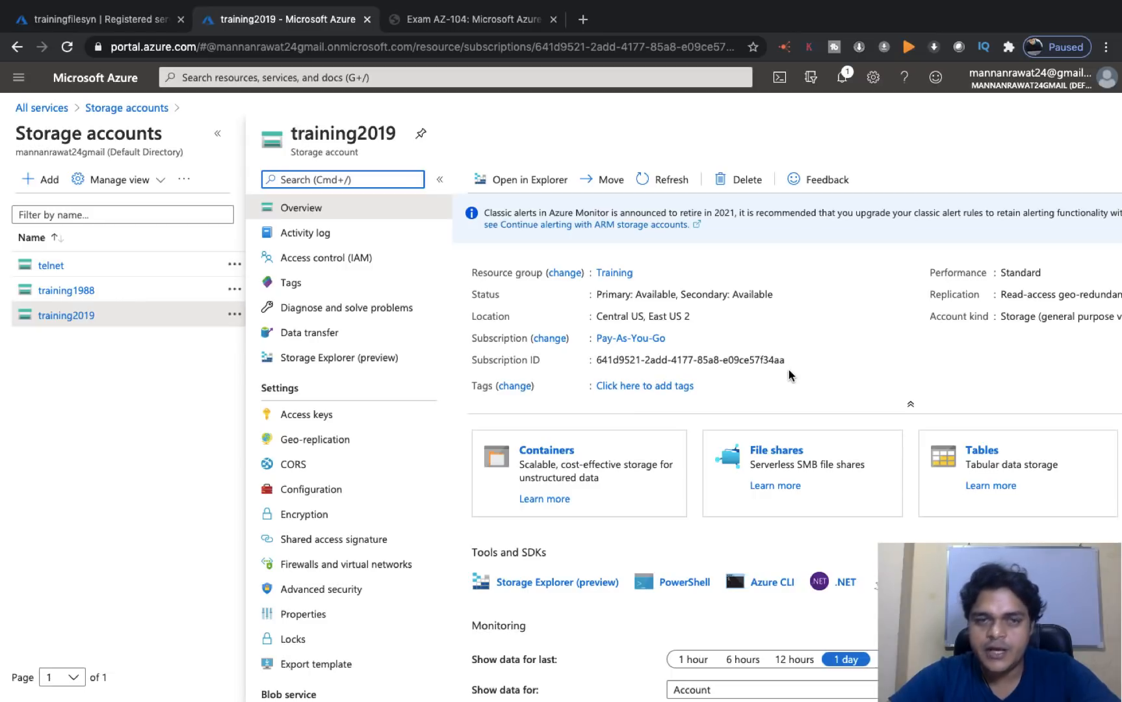
{"action": "key", "text": "ctrl+Right"}
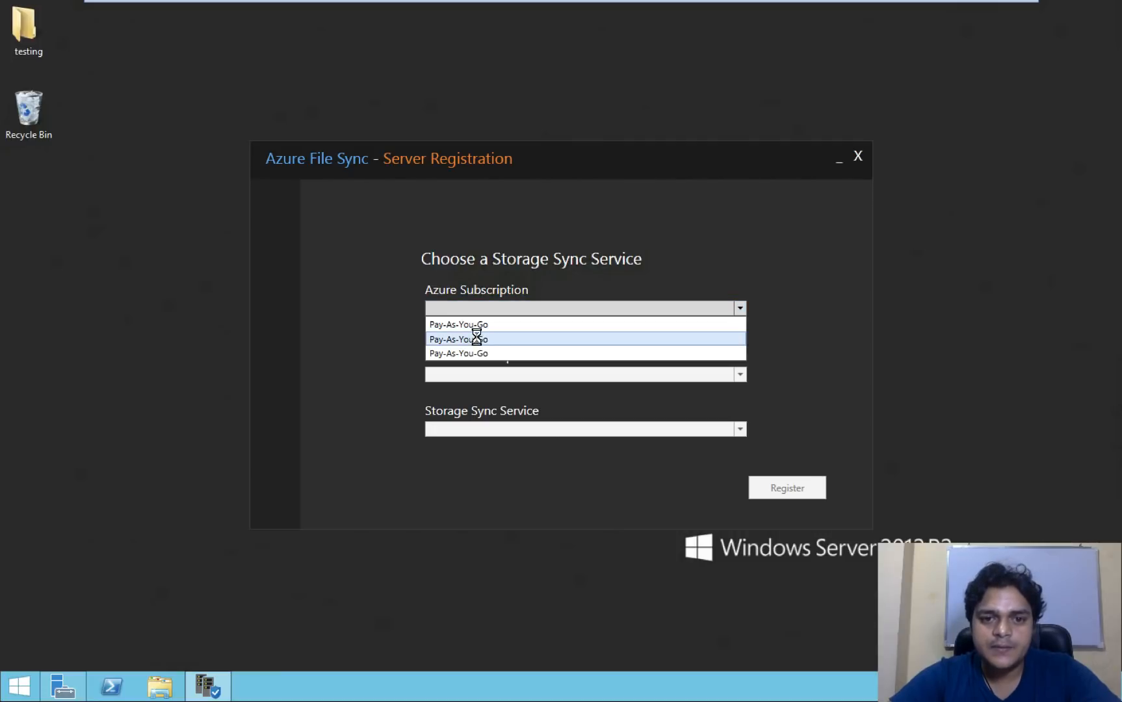
{"action": "left_click", "coordinate": [479, 338]}
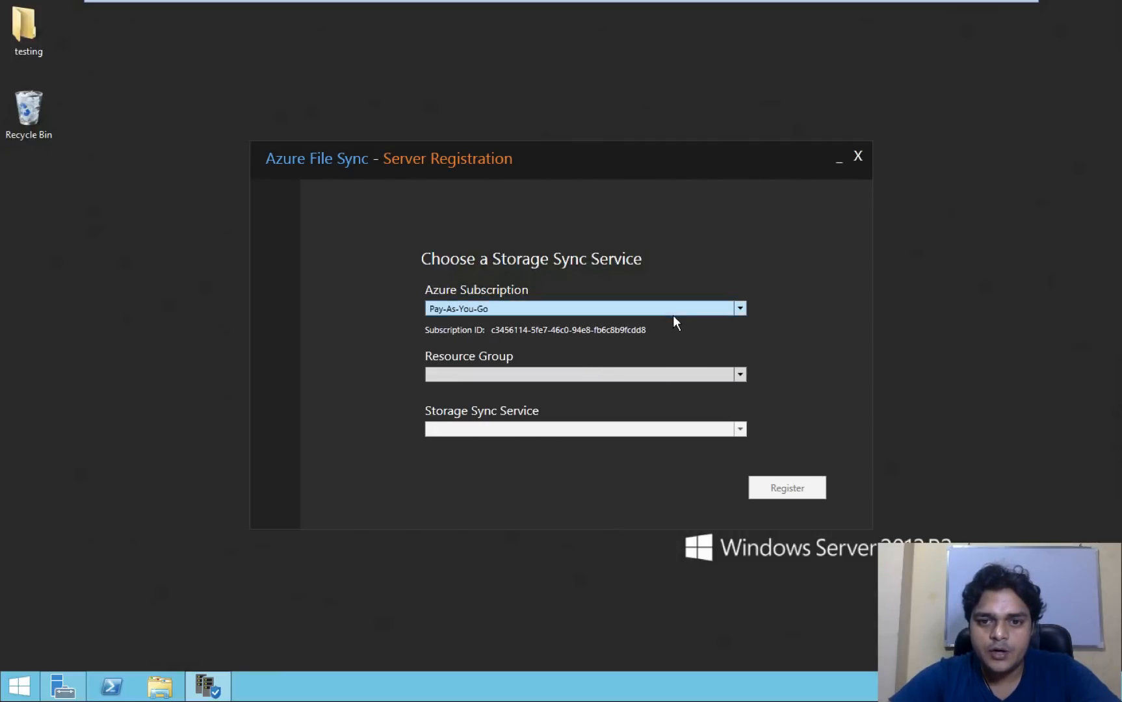
{"action": "left_click", "coordinate": [699, 308]}
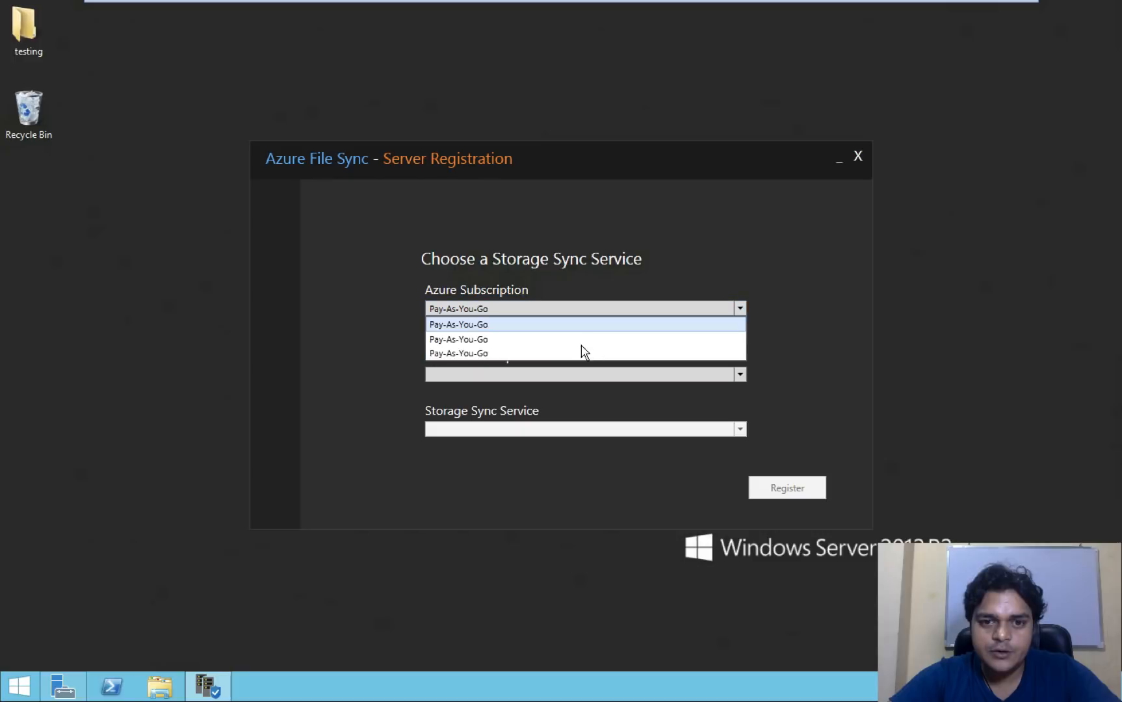
{"action": "left_click", "coordinate": [508, 353]}
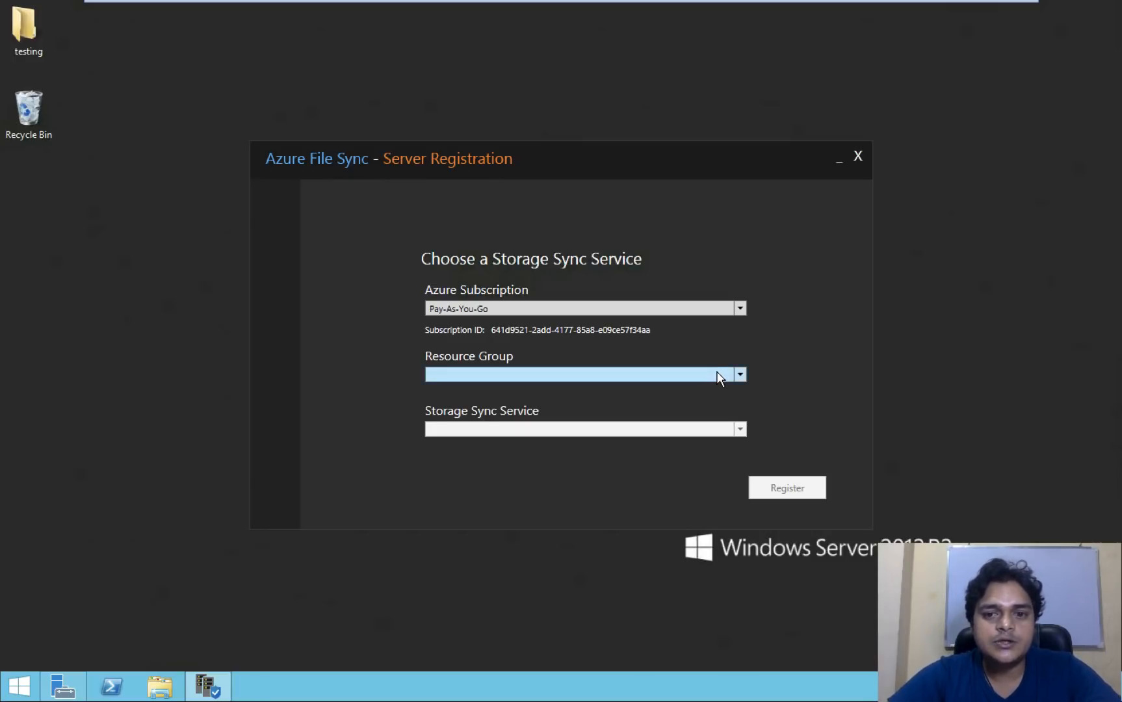
- Set the resource group to Training and the Storage Sync Service to trainingfilesyn
{"action": "left_click", "coordinate": [718, 375]}
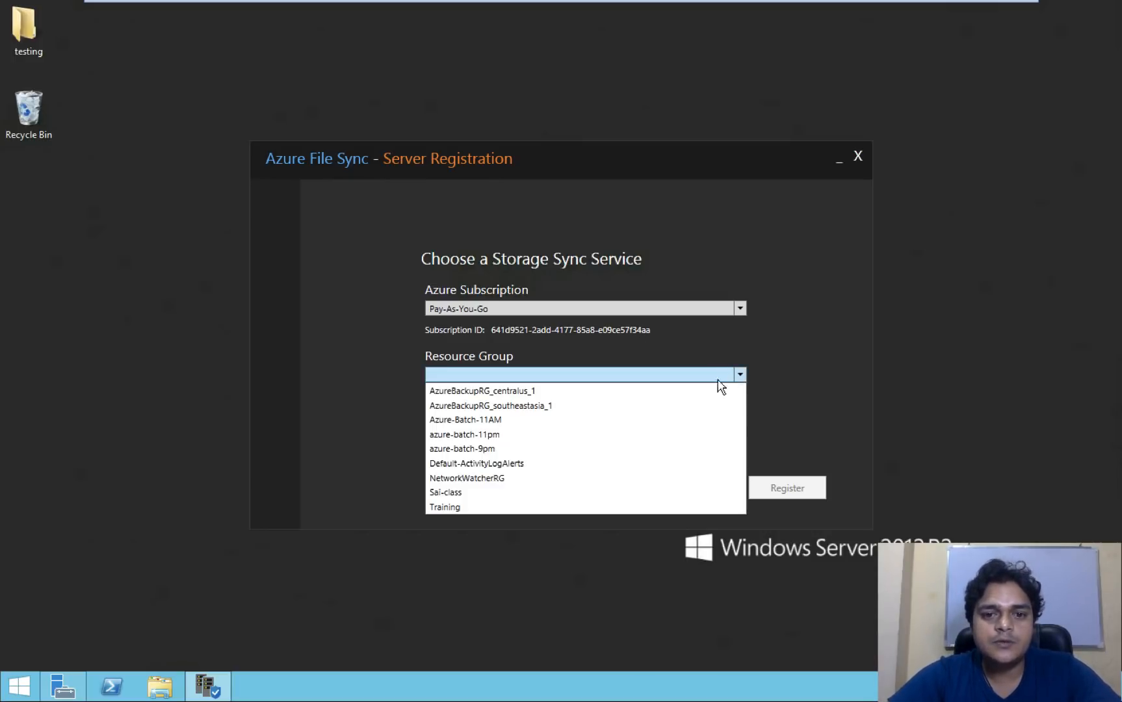
{"action": "left_click", "coordinate": [452, 507]}
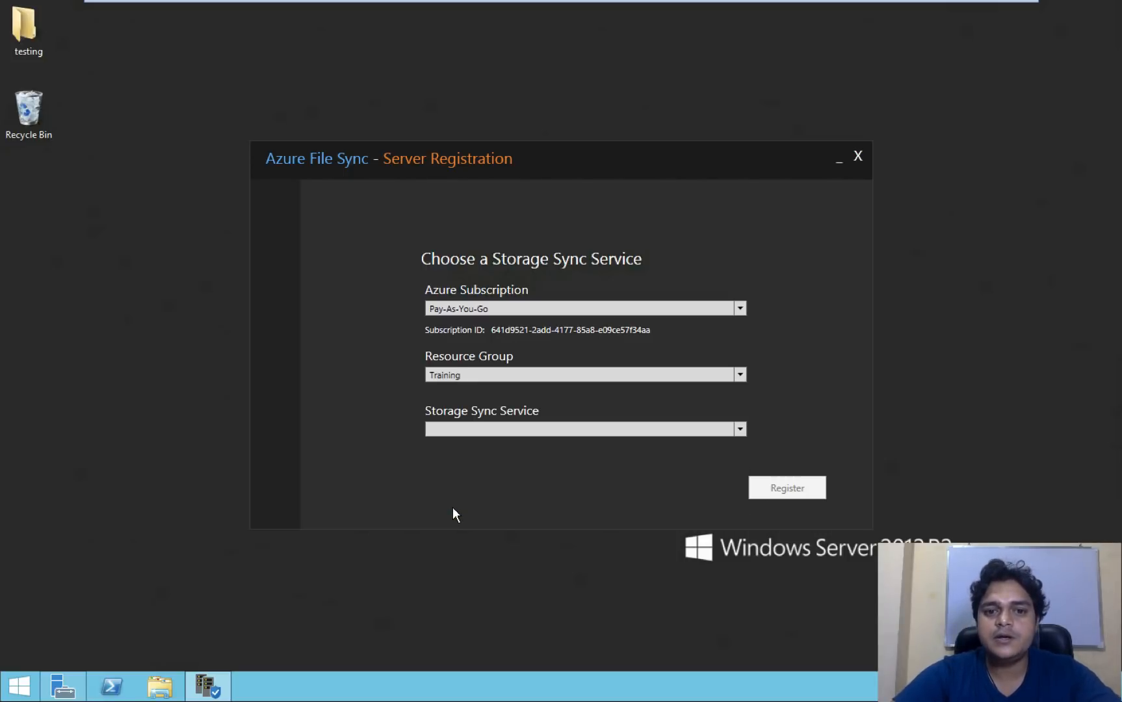
{"action": "left_click", "coordinate": [740, 429]}
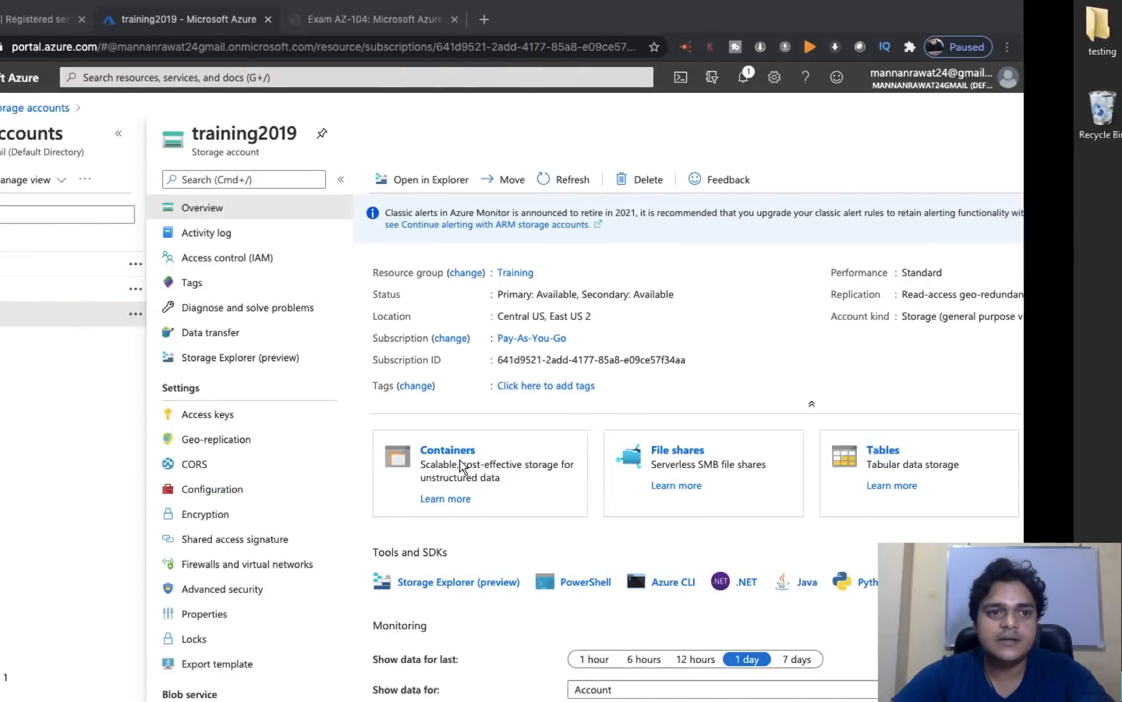
{"action": "left_click", "coordinate": [39, 19]}
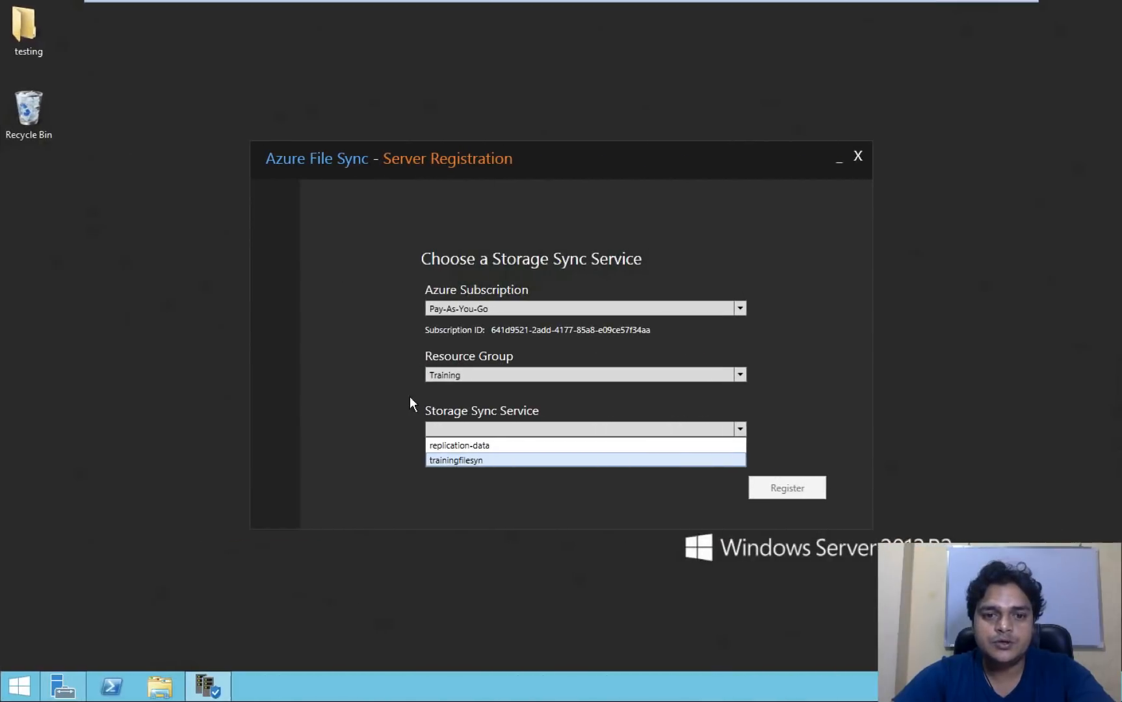
{"action": "left_click", "coordinate": [468, 460]}
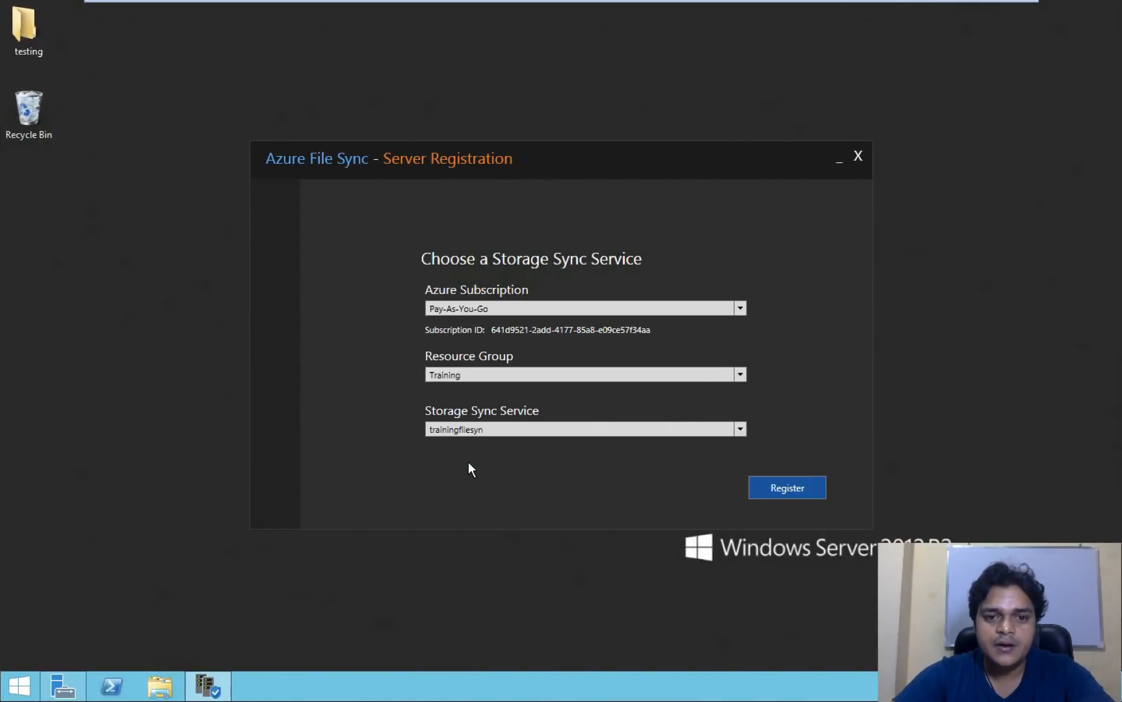
- Register the server with trainingfilesyn and close the registration confirmation
{"action": "left_click", "coordinate": [798, 492]}
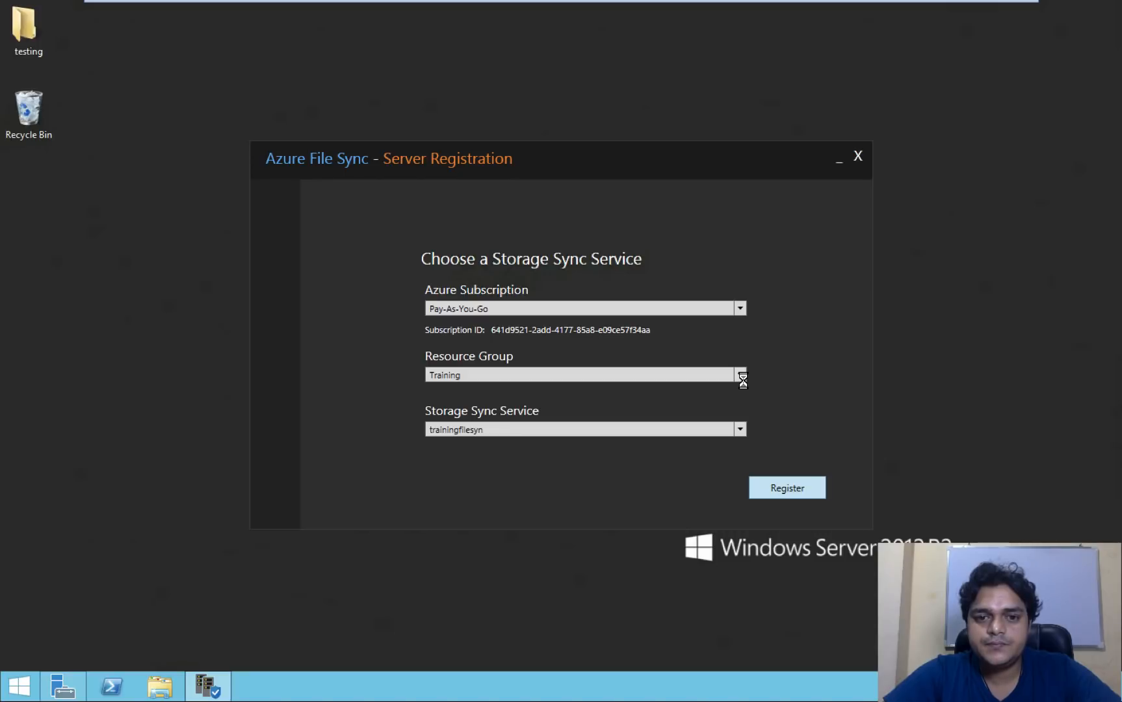
{"action": "key", "text": "ctrl+Left"}
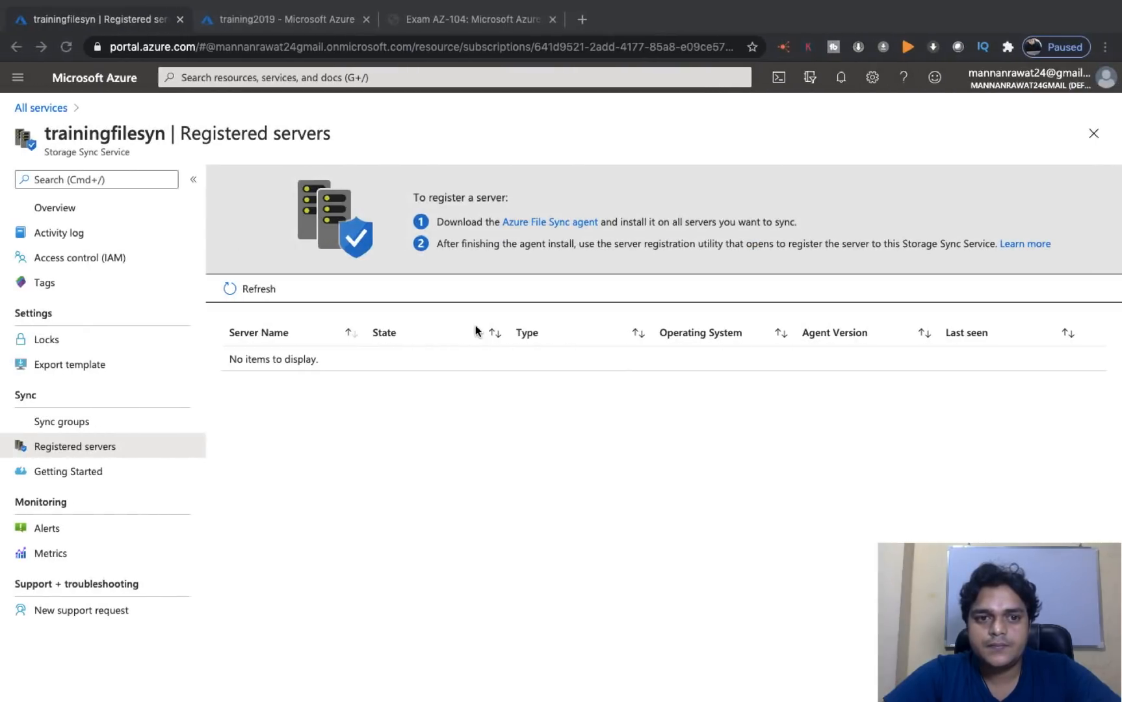
{"action": "left_click", "coordinate": [238, 290]}
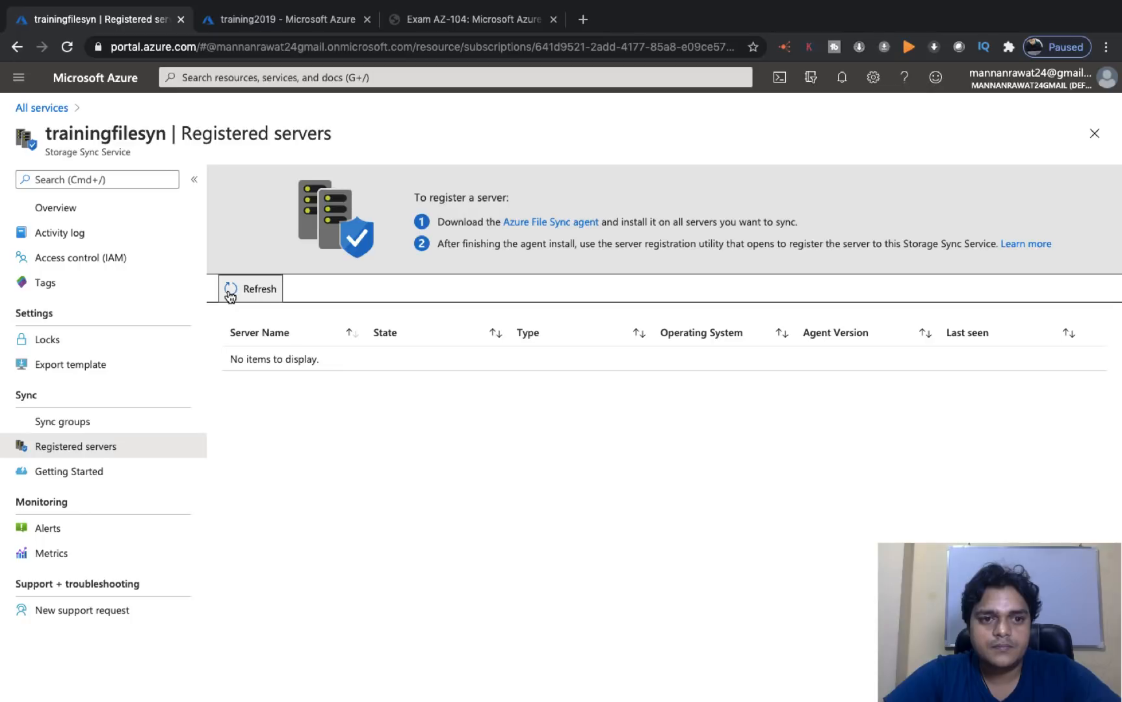
{"action": "right_click", "coordinate": [65, 420]}
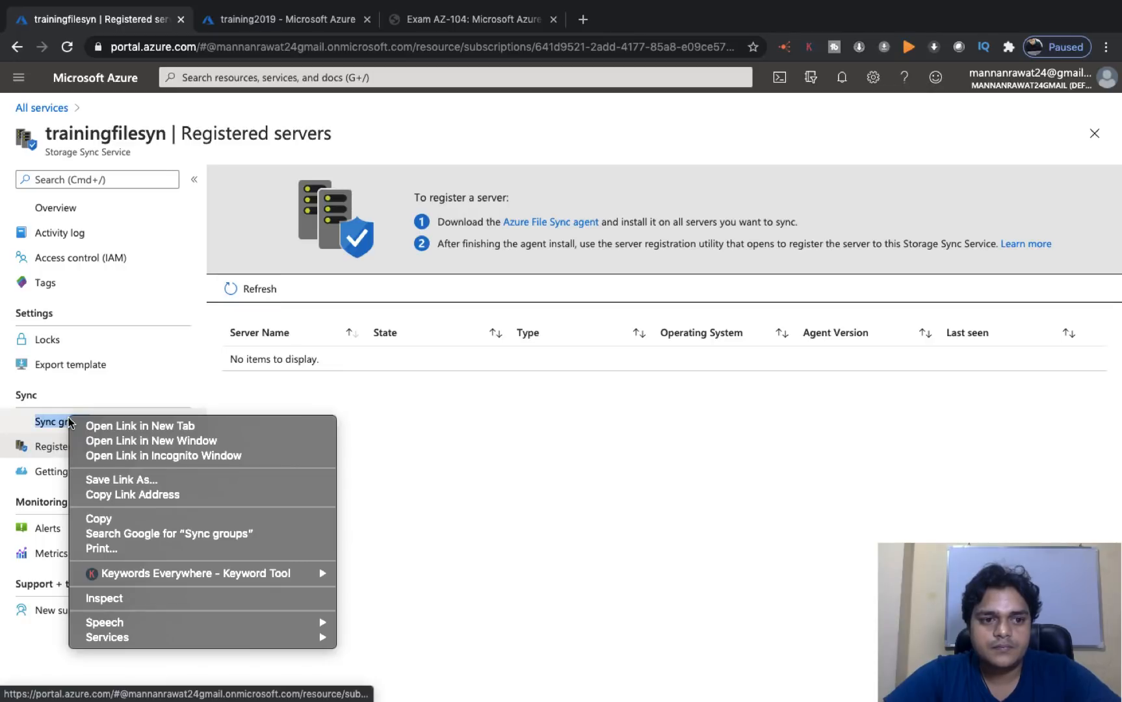
{"action": "left_click", "coordinate": [52, 424]}
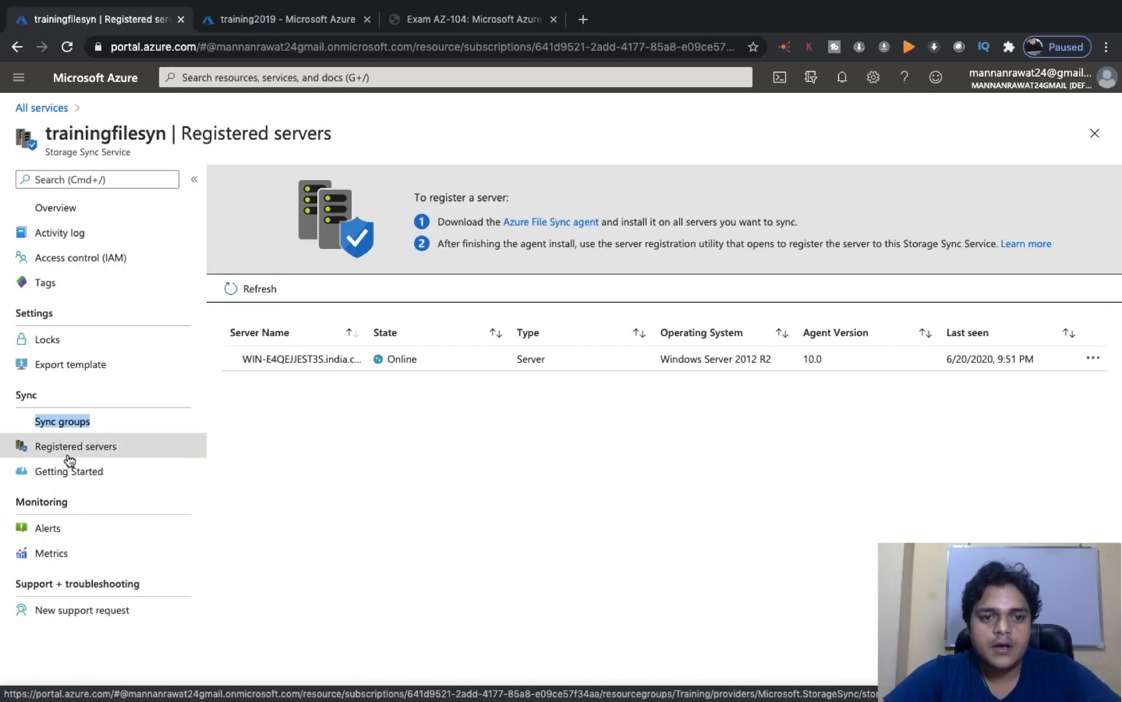
{"action": "key", "text": "ctrl+Right"}
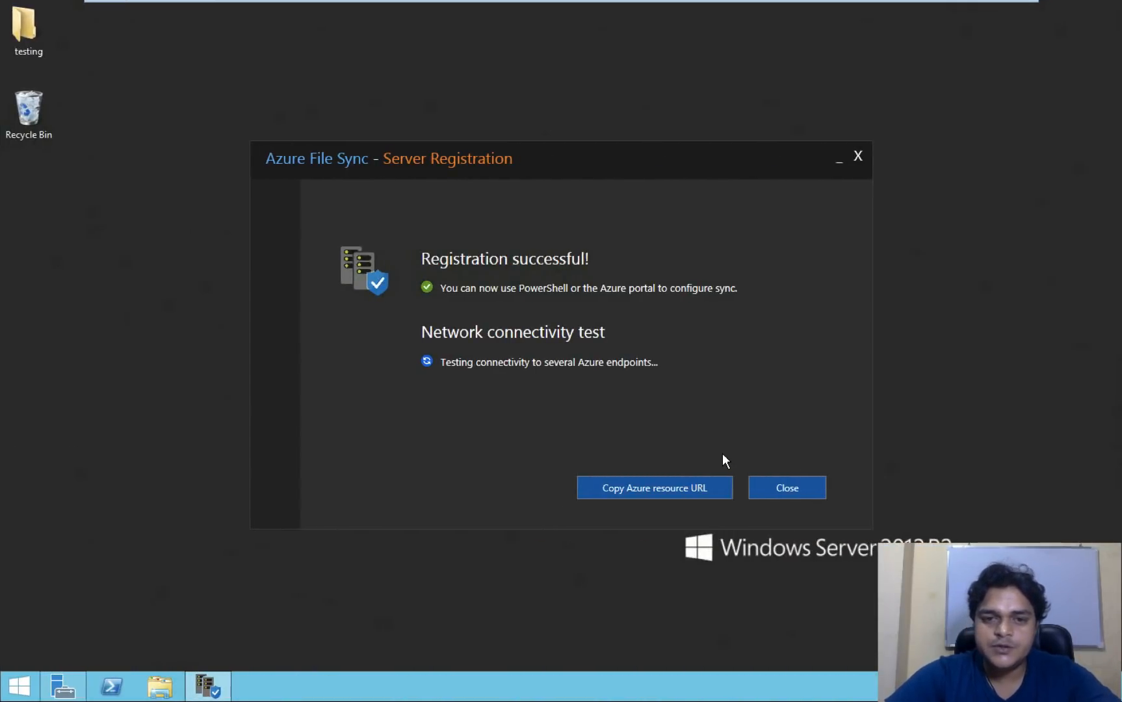
{"action": "left_click", "coordinate": [792, 491]}
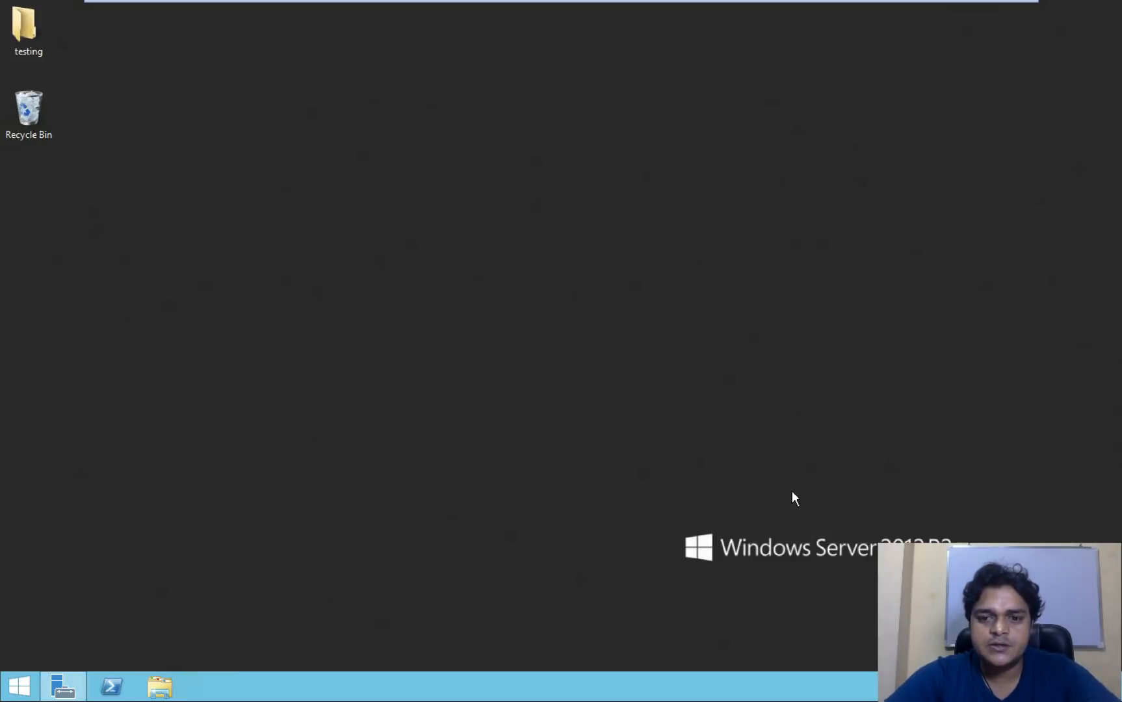
- Verify the server shows in Registered servers with its full name, then open Sync groups
{"action": "key", "text": "ctrl+Left"}
{"action": "left_click", "coordinate": [260, 290]}
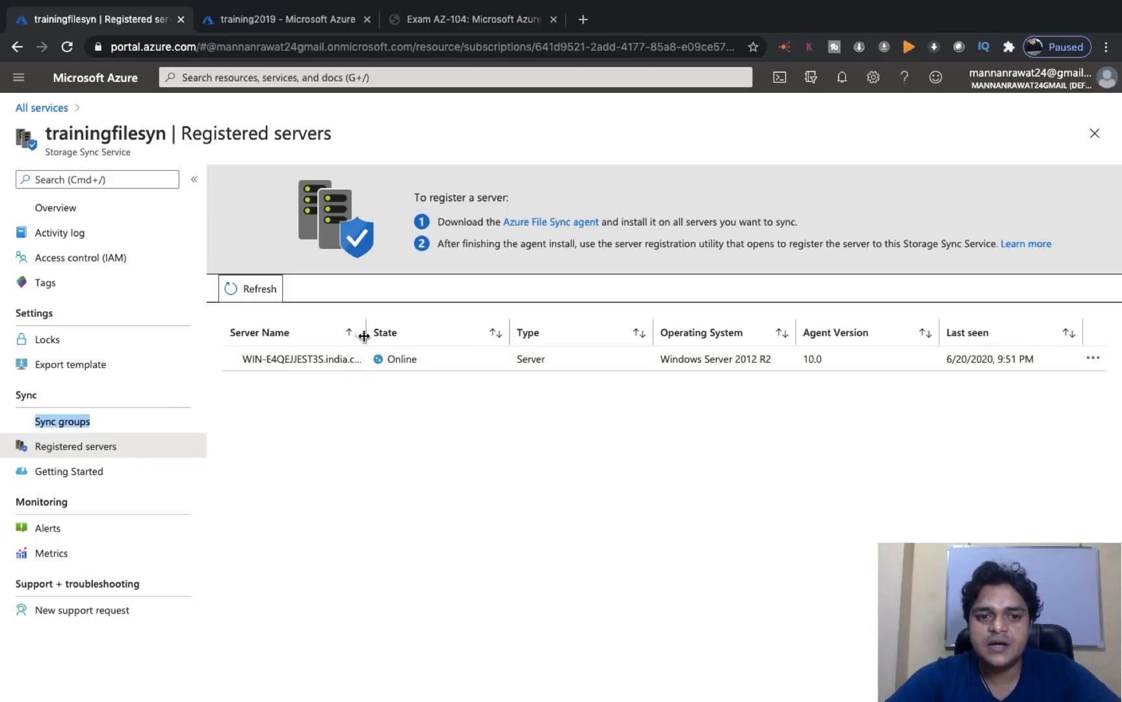
{"action": "left_click_drag", "start_coordinate": [468, 339], "coordinate": [468, 340]}
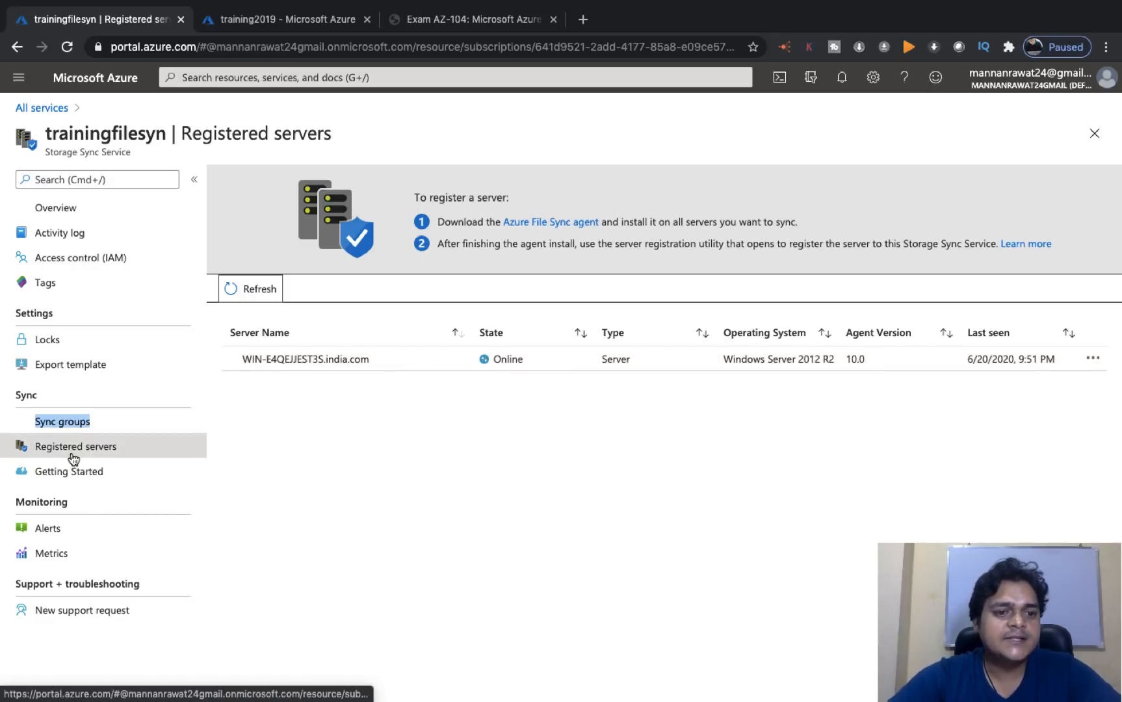
{"action": "left_click", "coordinate": [63, 429]}
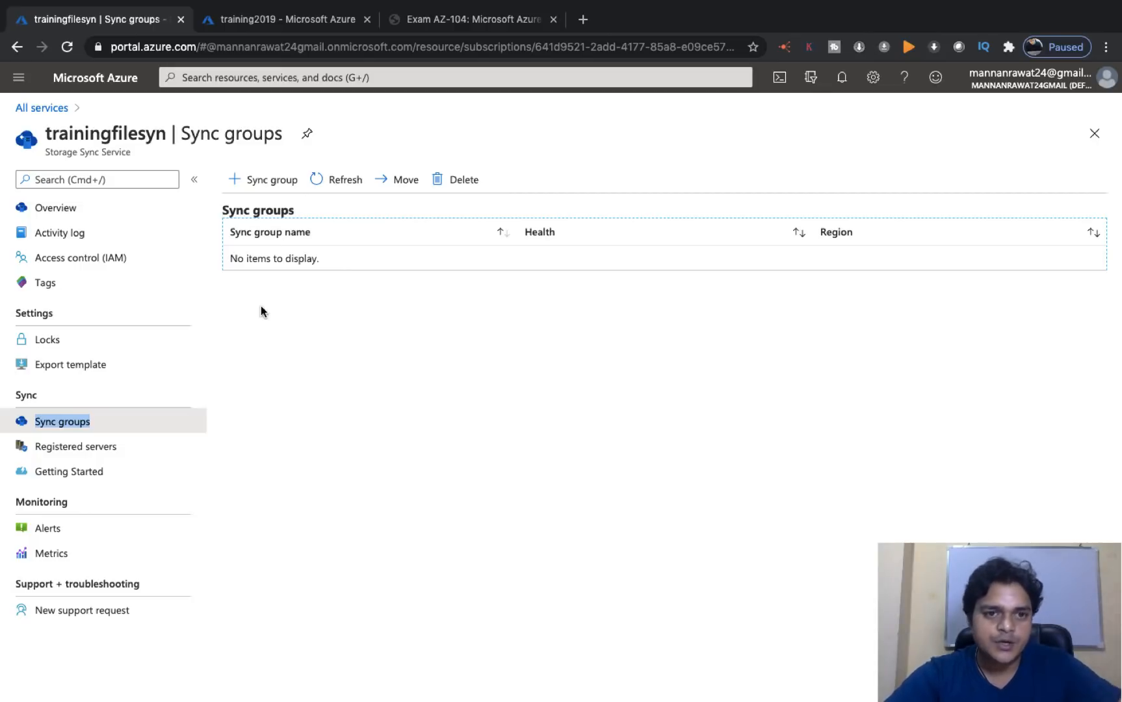
- Start a new sync group named test on the Pay-As-You-Go subscription
{"action": "left_click", "coordinate": [273, 180]}
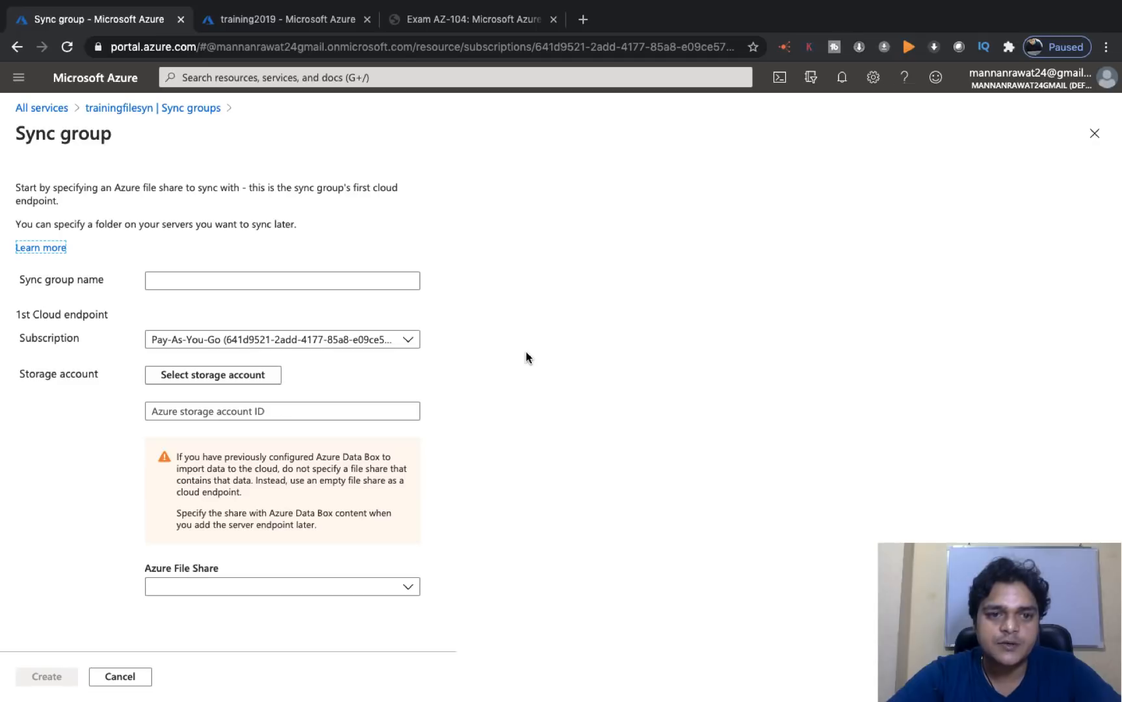
{"action": "left_click", "coordinate": [251, 281]}
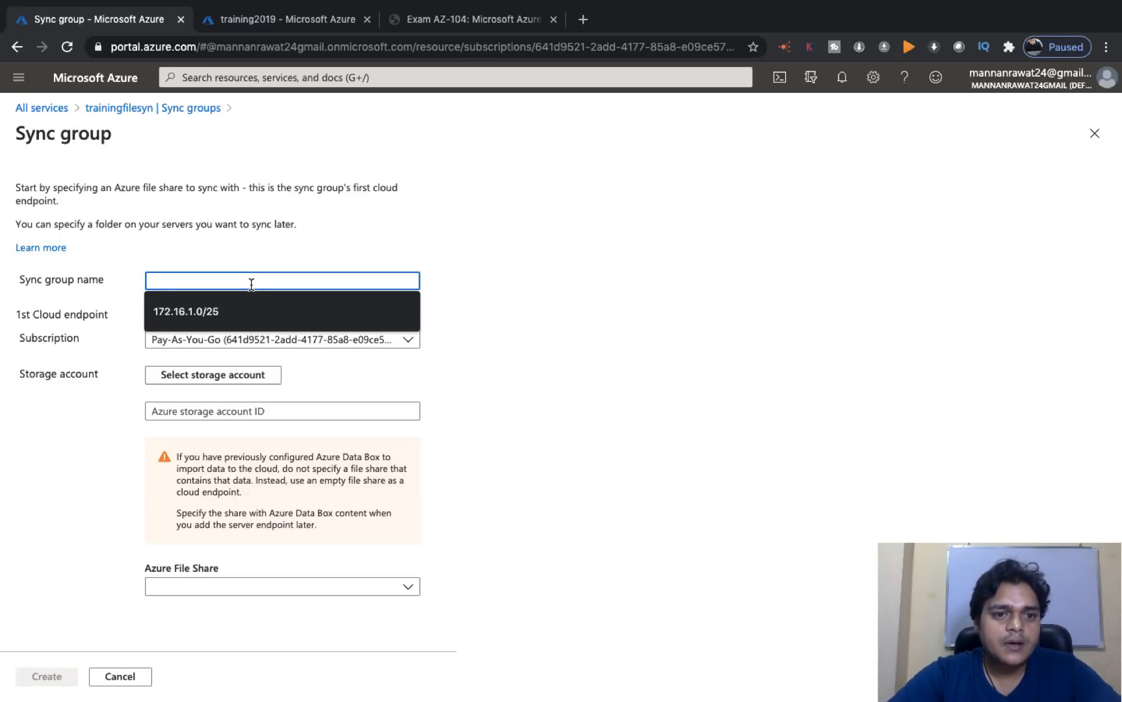
{"action": "left_click", "coordinate": [562, 357]}
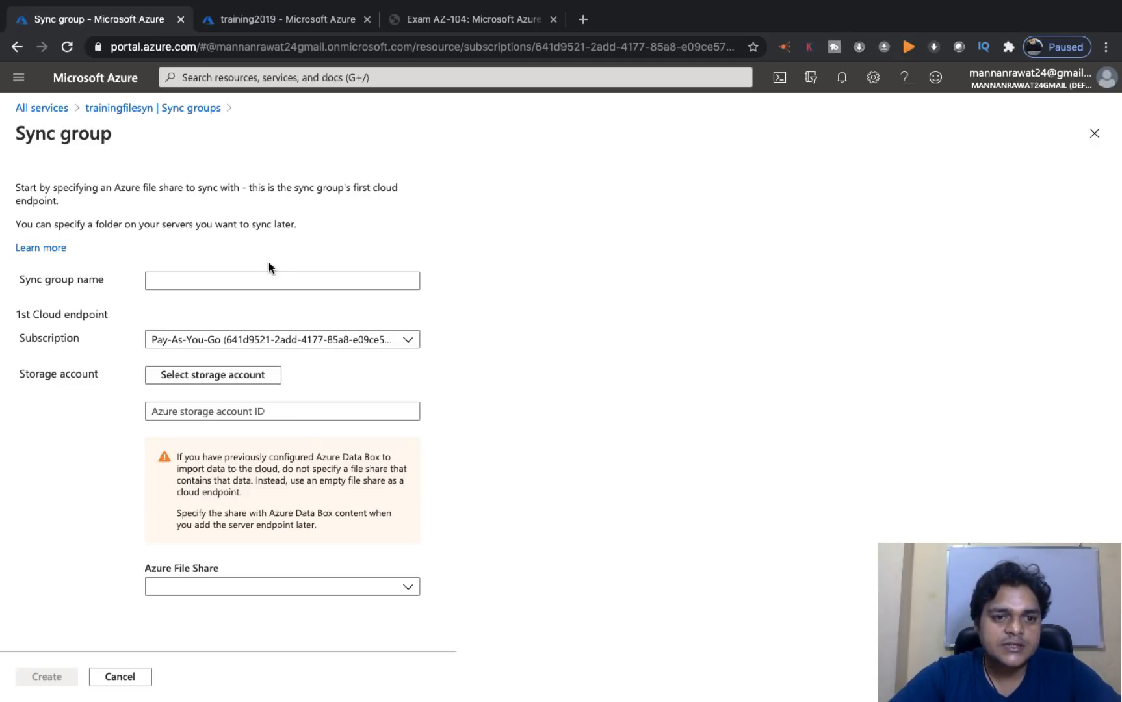
{"action": "left_click", "coordinate": [232, 279]}
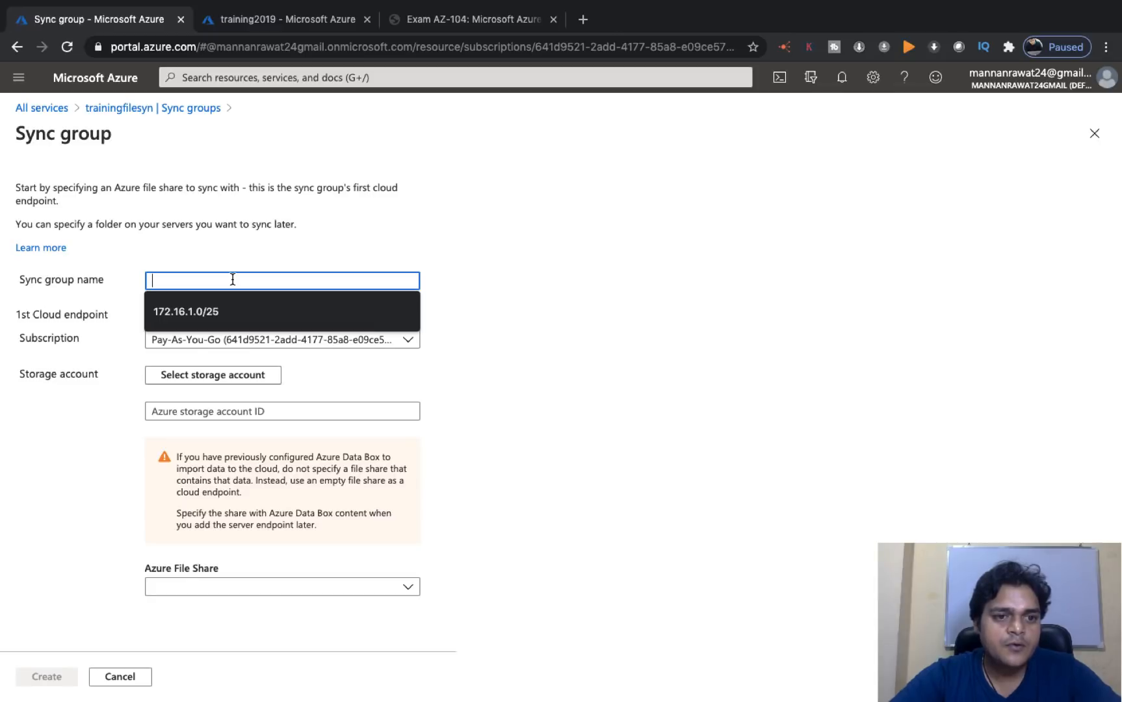
{"action": "type", "text": "test"}
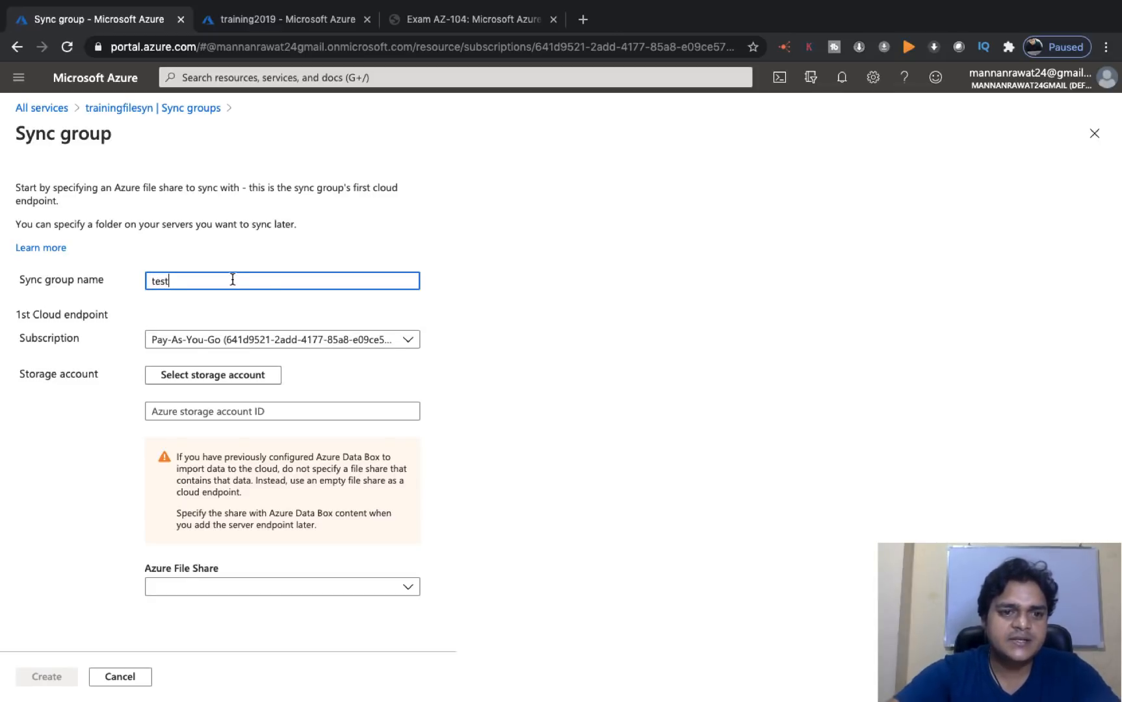
{"action": "left_click", "coordinate": [644, 338]}
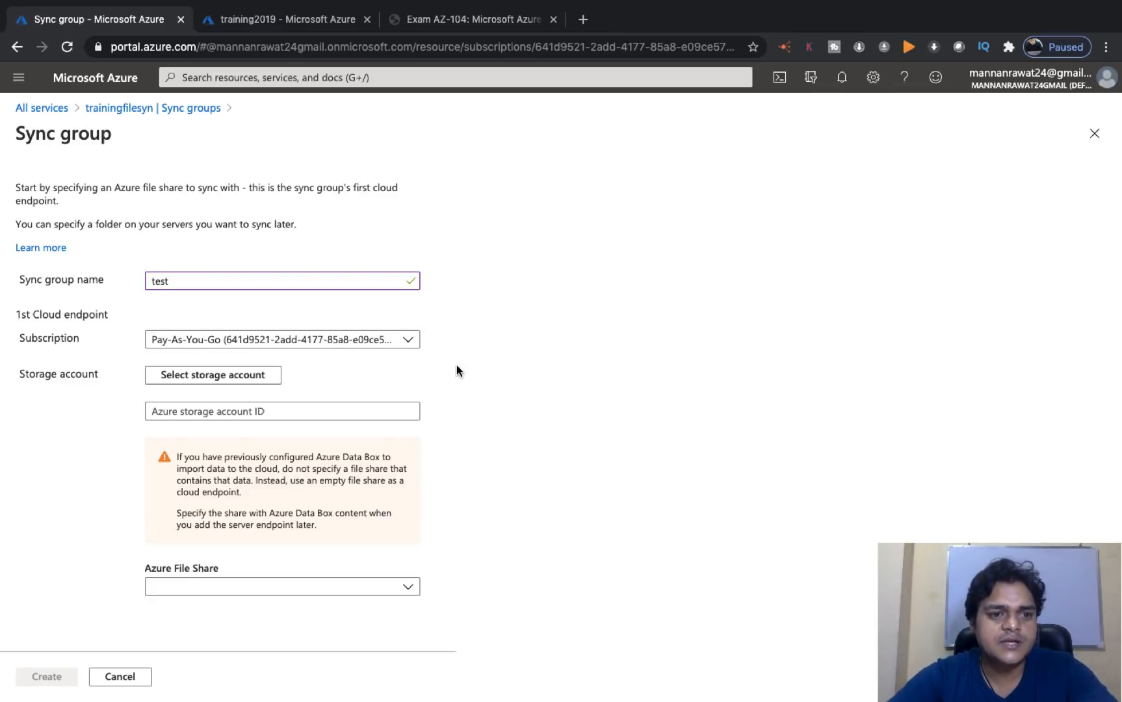
{"action": "left_click", "coordinate": [408, 341]}
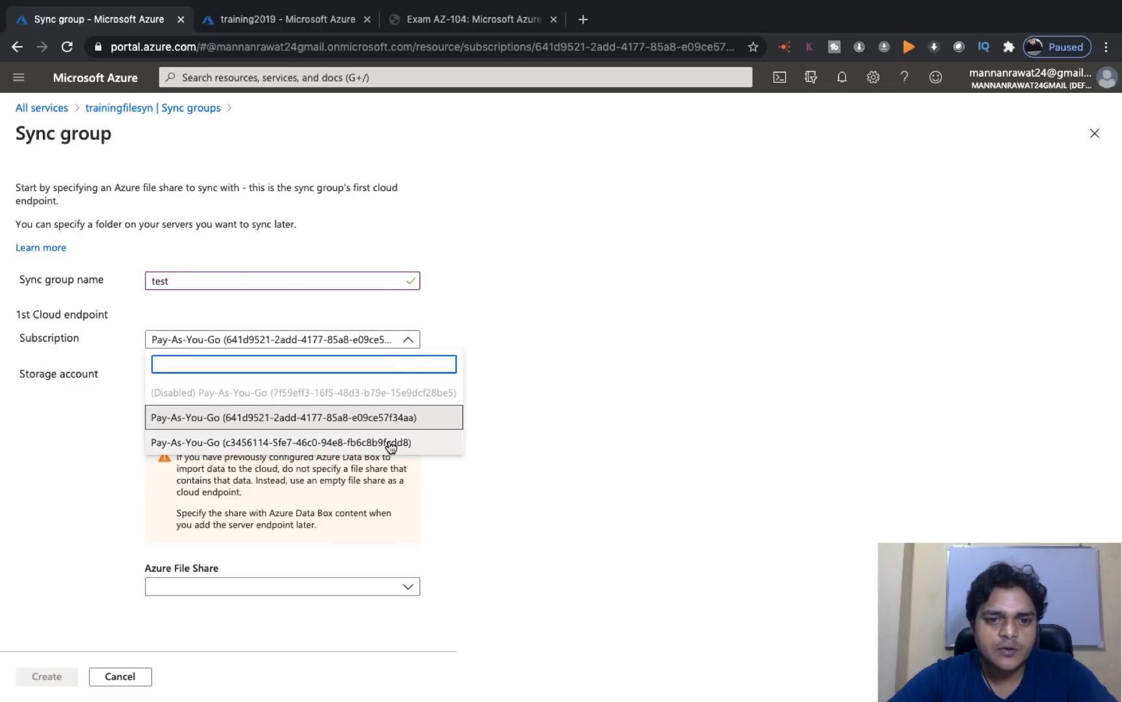
{"action": "left_click", "coordinate": [407, 421]}
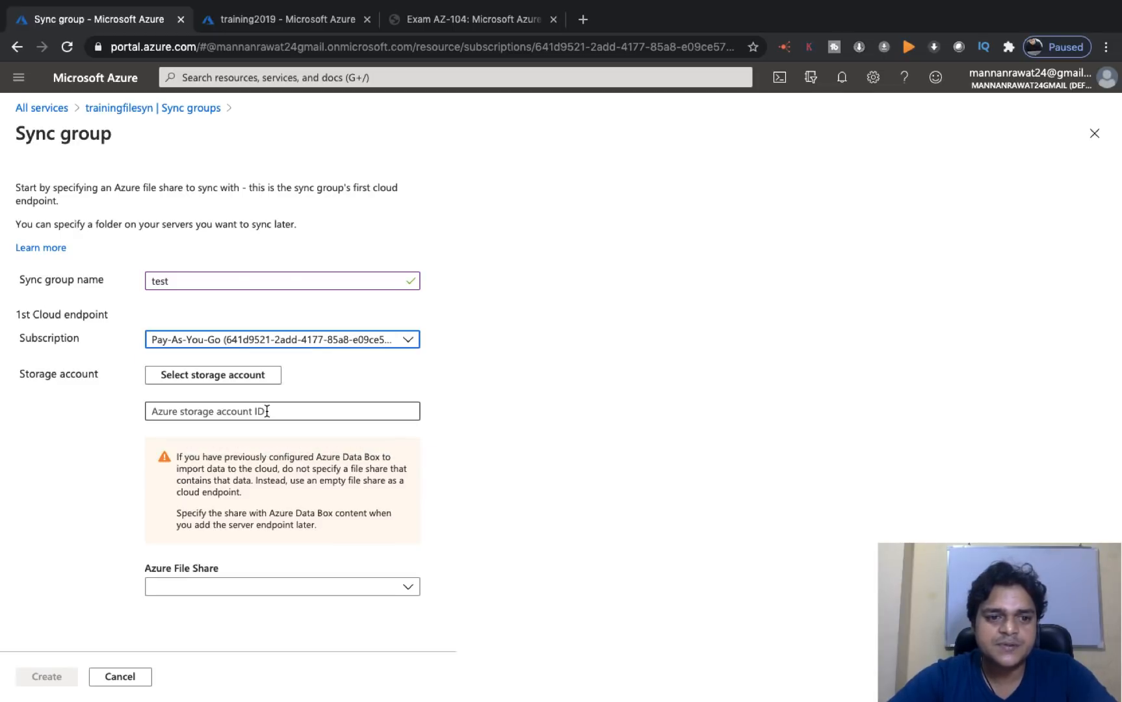
- Choose training2019 as the storage account and find no Azure file shares available
{"action": "left_click", "coordinate": [195, 377]}
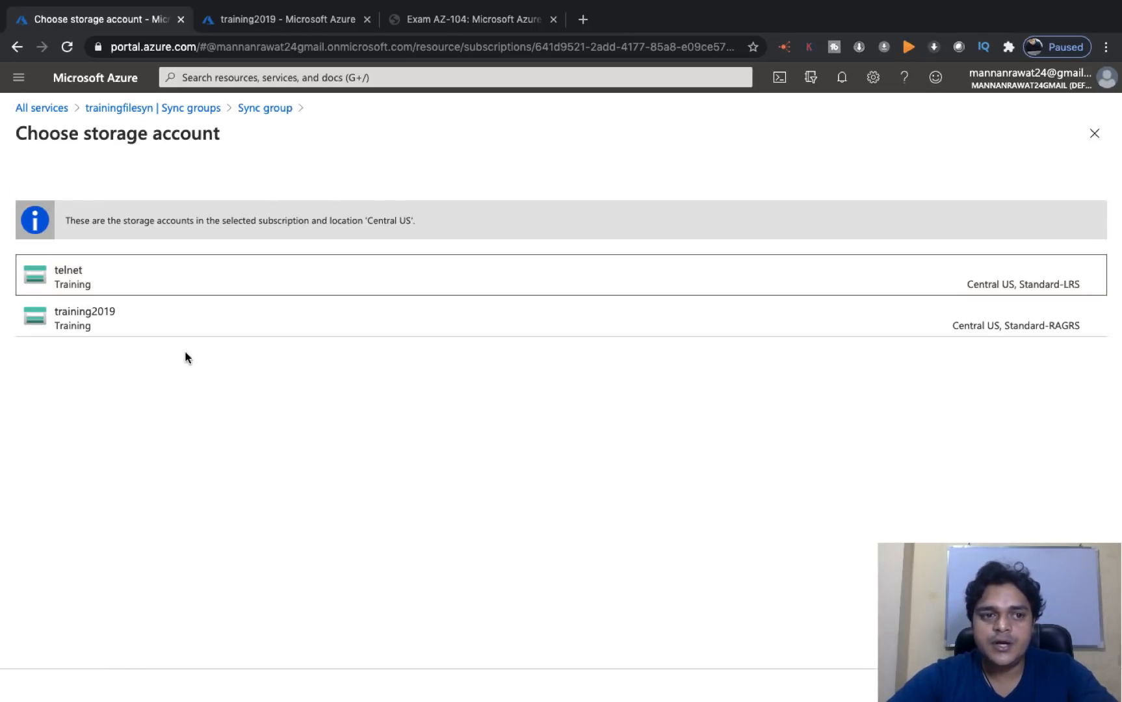
{"action": "left_click", "coordinate": [75, 321]}
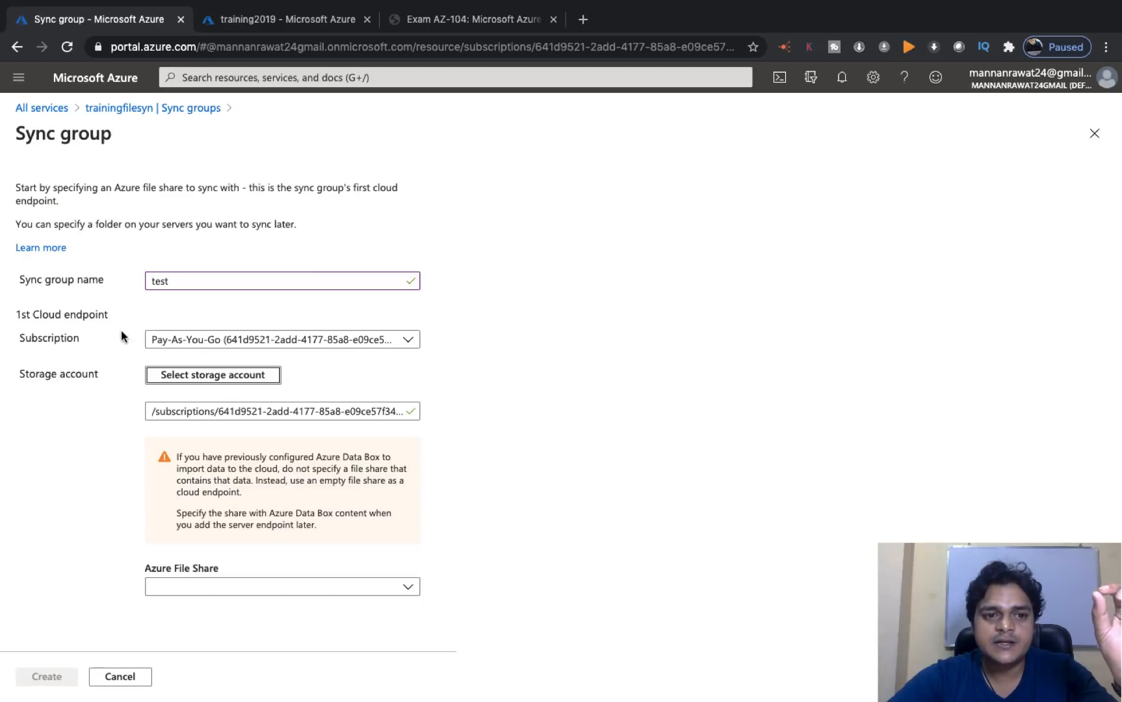
{"action": "left_click", "coordinate": [401, 591]}
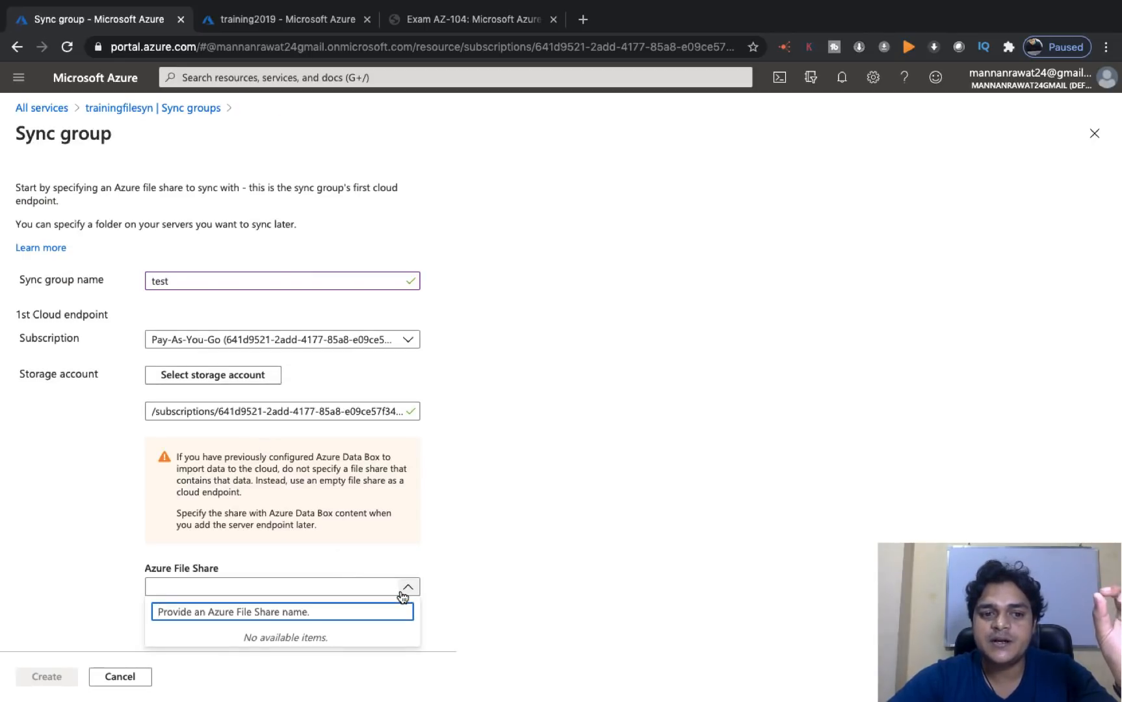
{"action": "left_click", "coordinate": [566, 587]}
{"action": "left_click", "coordinate": [344, 593]}
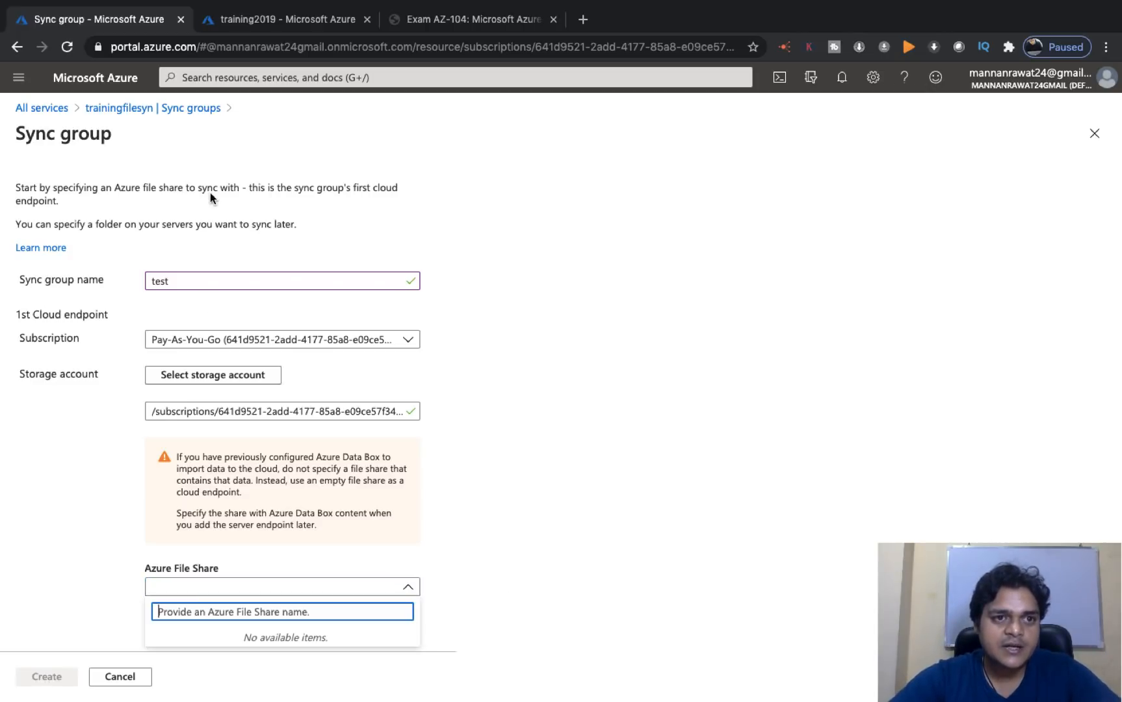
- In training2019's File shares, create class-file-share with a 5 GiB quota
{"action": "left_click", "coordinate": [311, 23]}
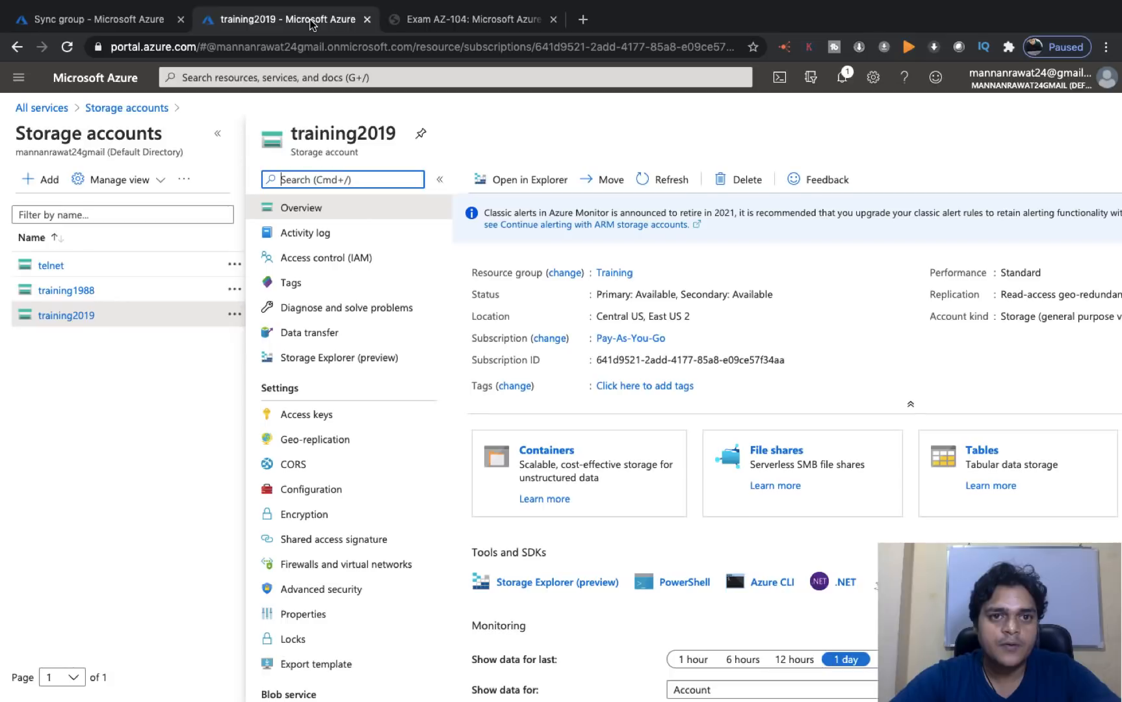
{"action": "left_click", "coordinate": [778, 451]}
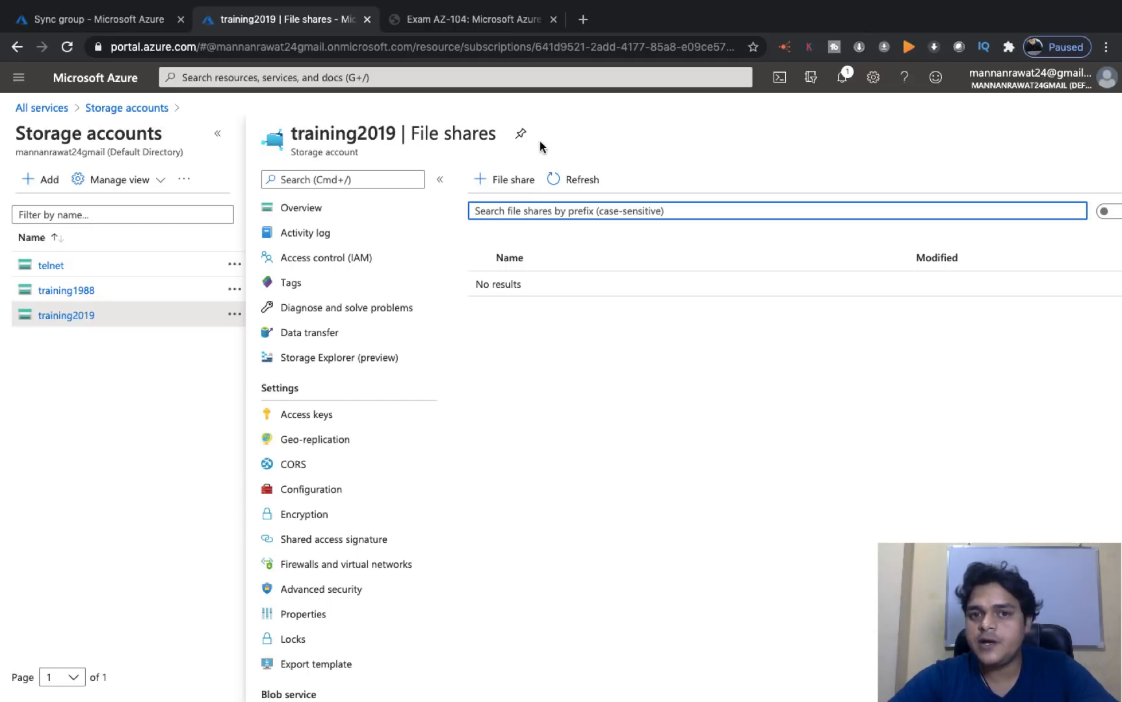
{"action": "left_click", "coordinate": [512, 184]}
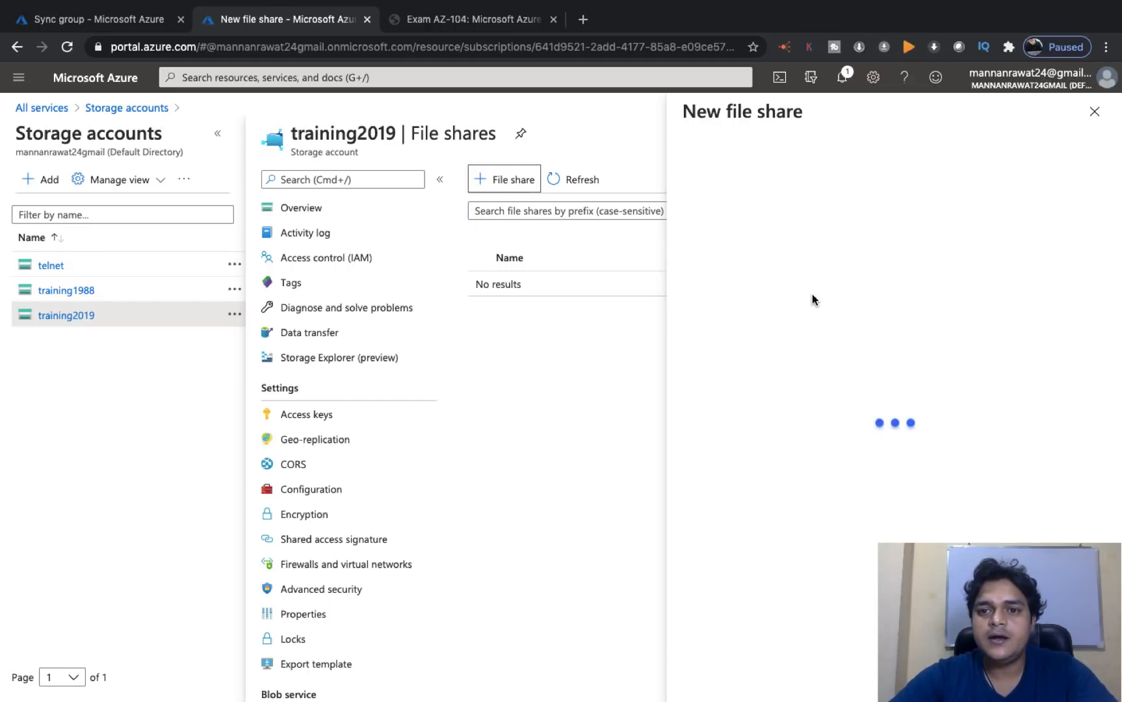
{"action": "left_click", "coordinate": [772, 180]}
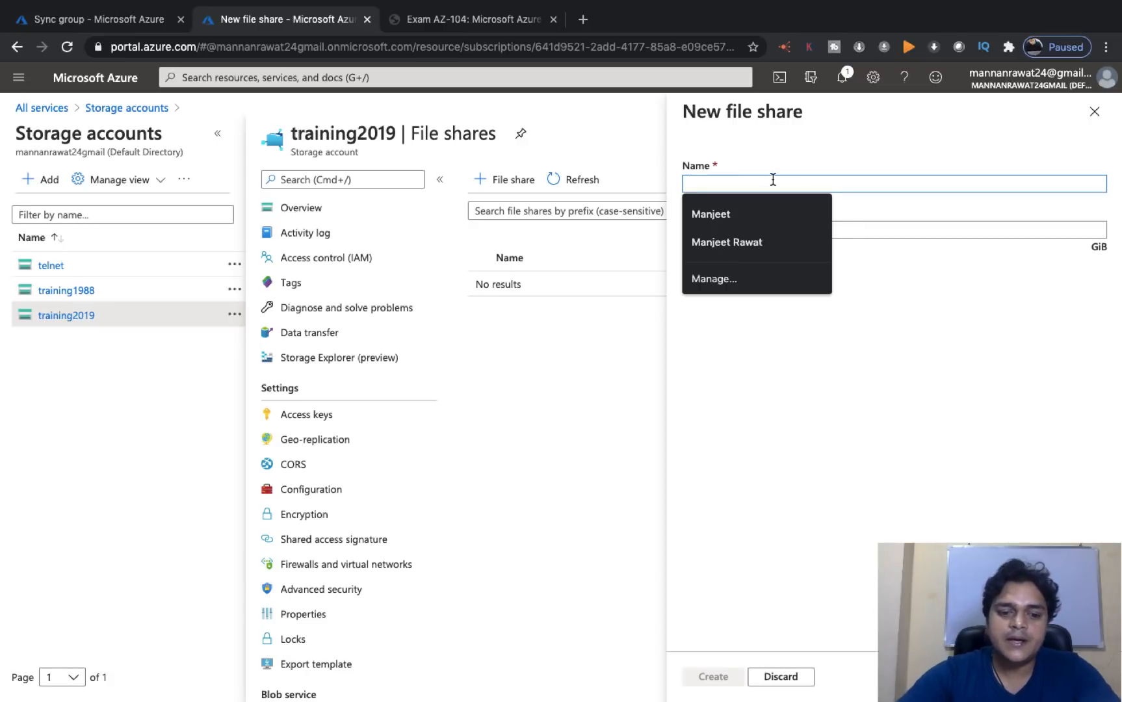
{"action": "type", "text": "class-"}
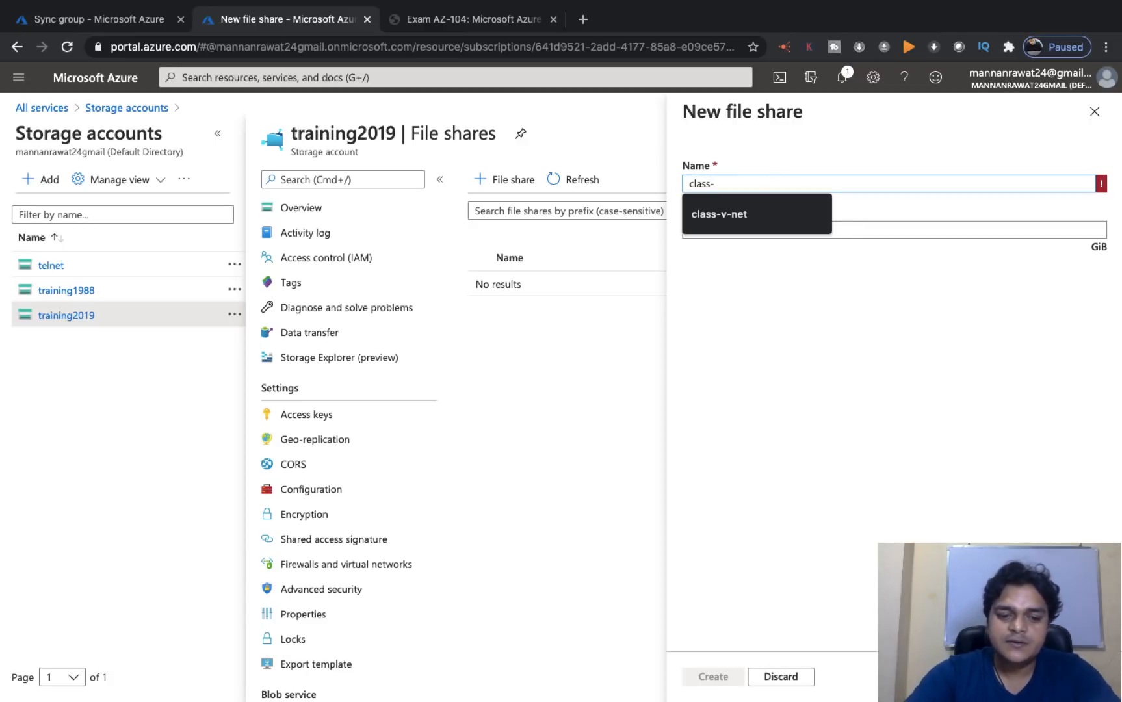
{"action": "type", "text": "fileshare"}
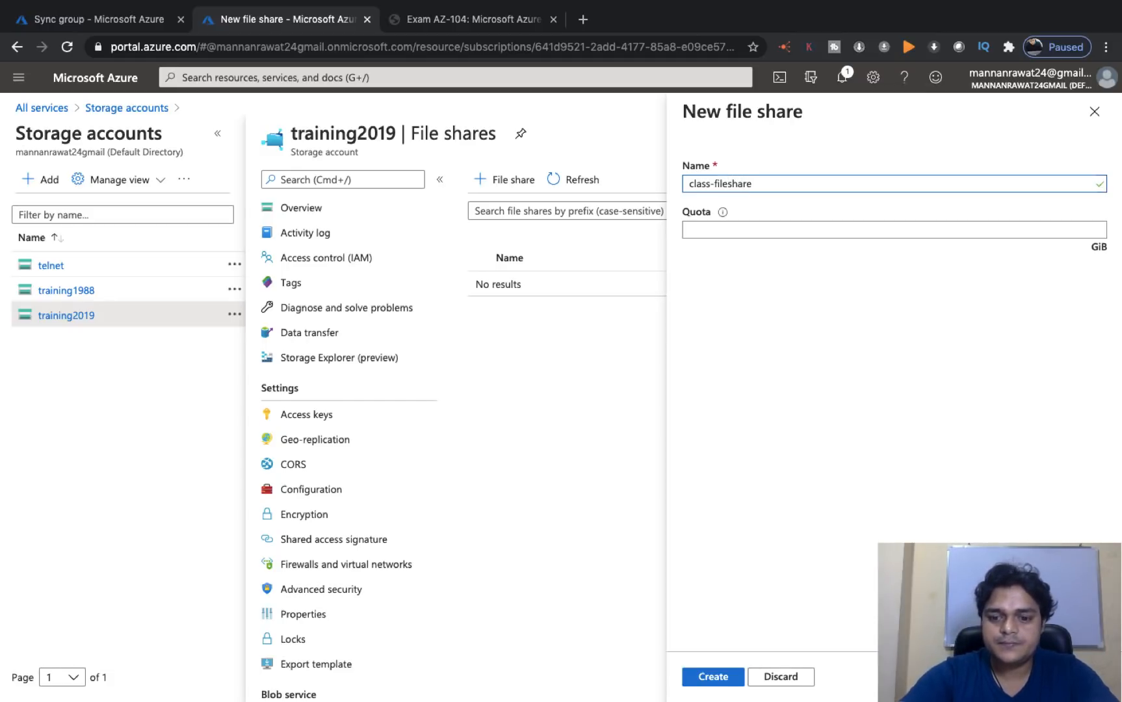
{"action": "left_click", "coordinate": [836, 227]}
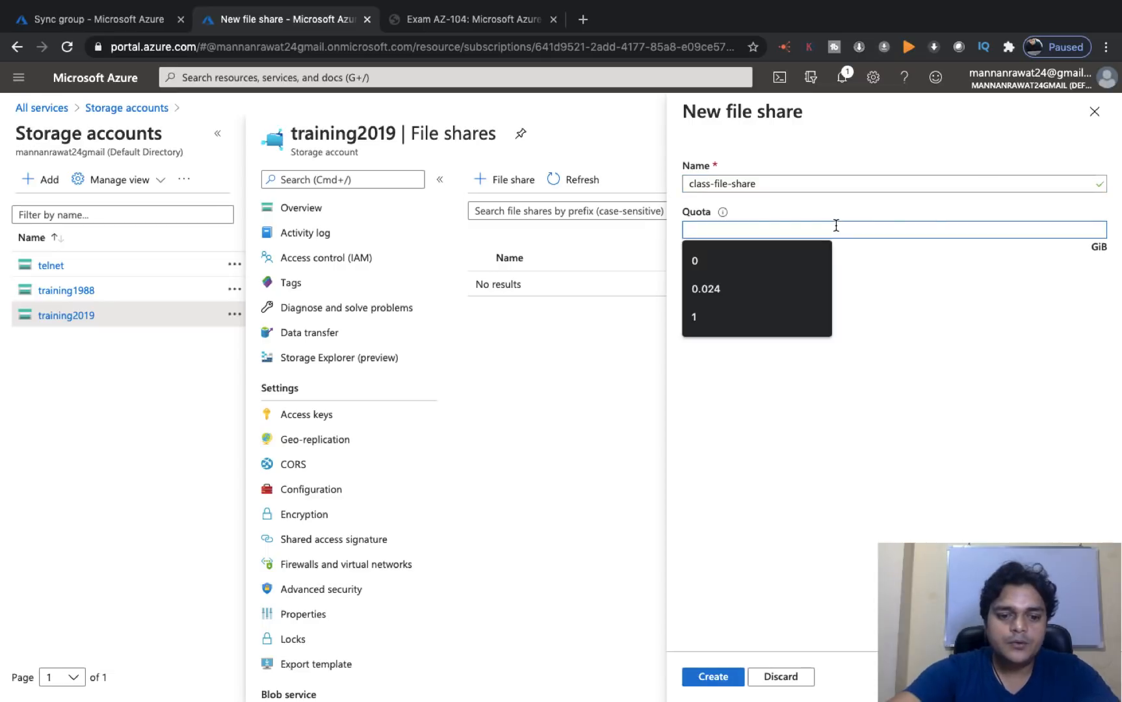
{"action": "key", "text": "Escape"}
{"action": "left_click", "coordinate": [884, 324]}
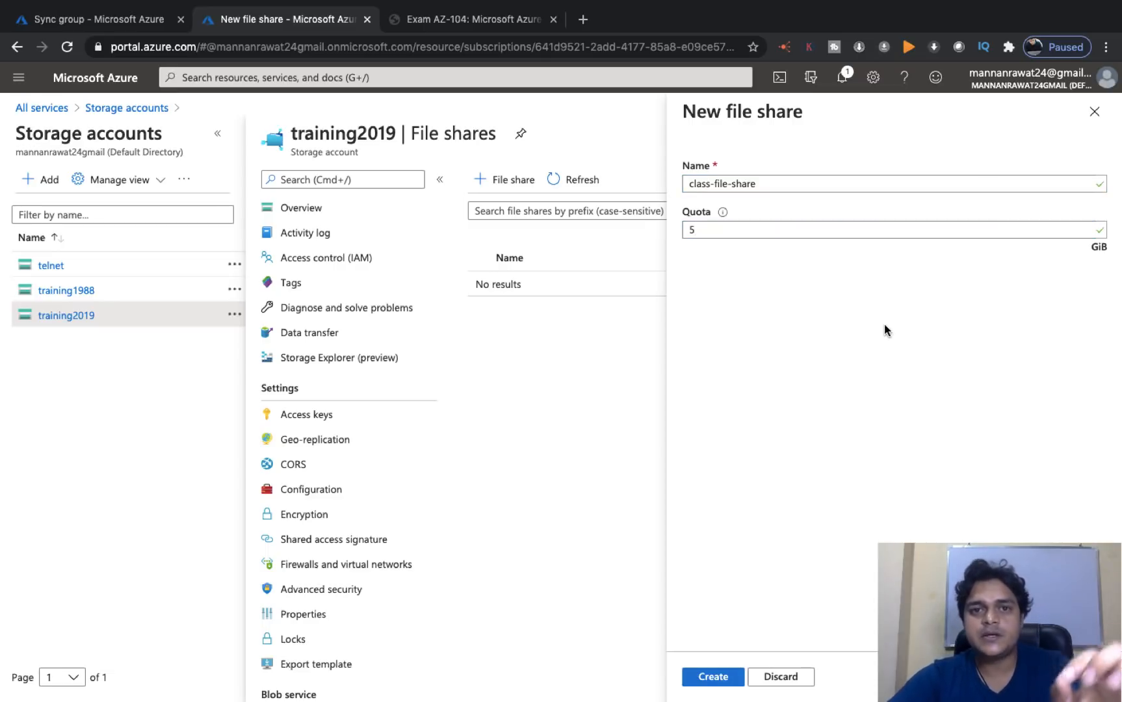
{"action": "left_click", "coordinate": [715, 676]}
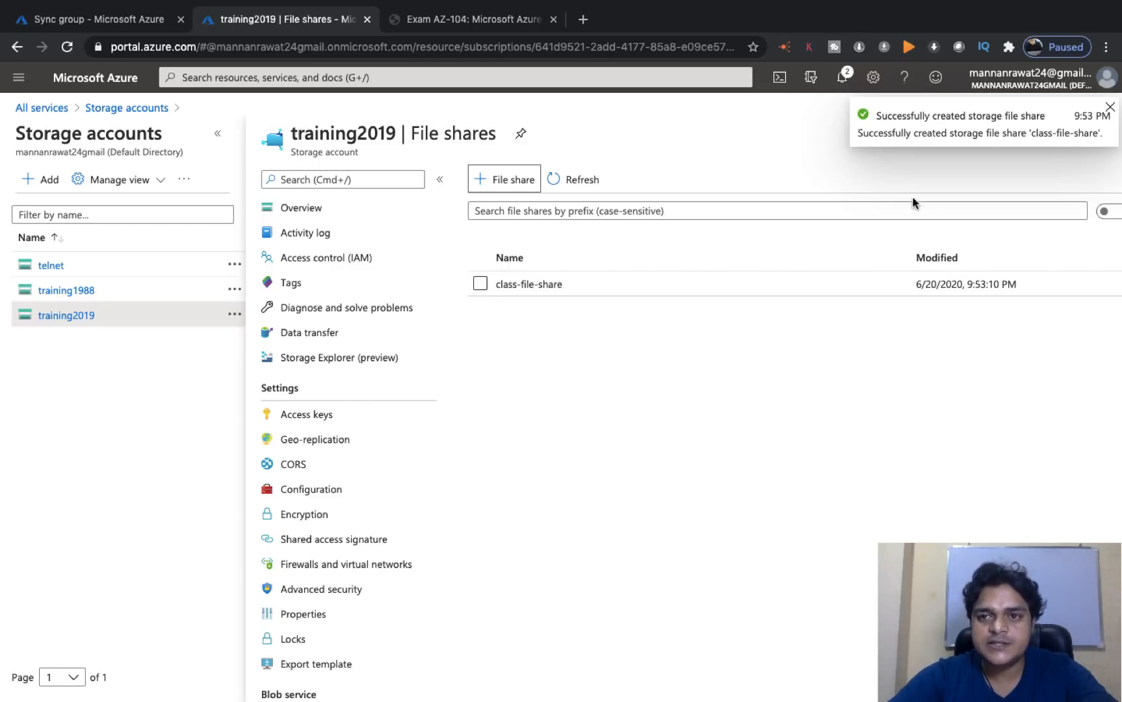
{"action": "left_click", "coordinate": [1109, 106]}
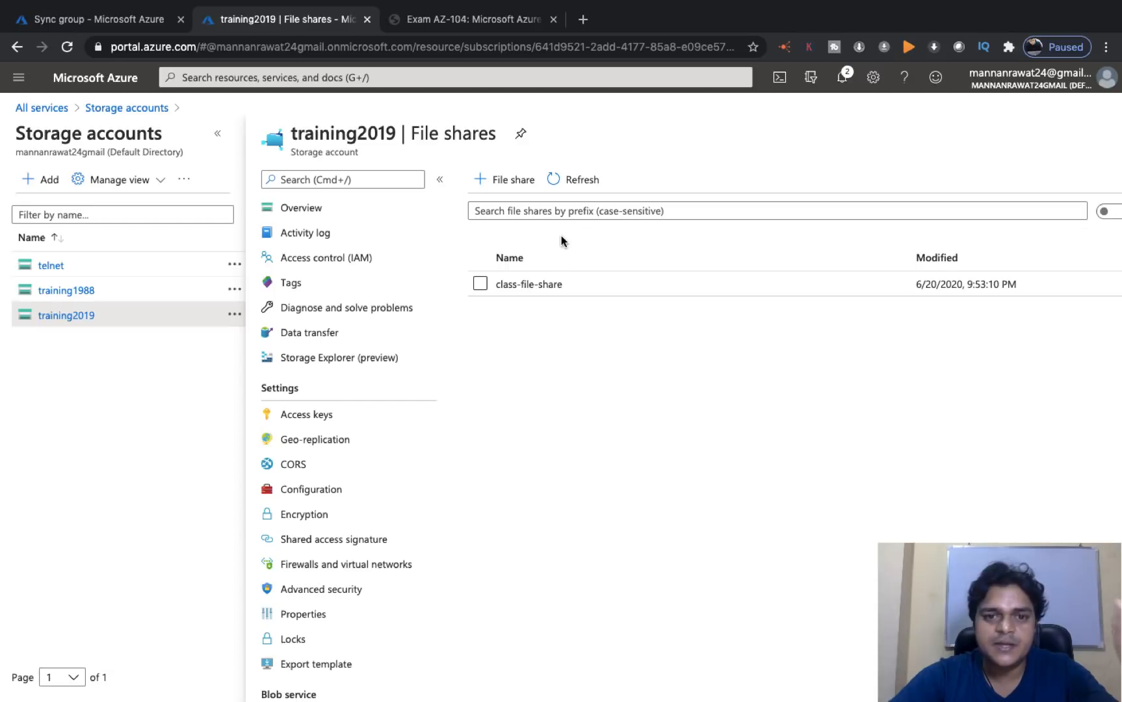
- Recheck the old form's empty file share list, then discard that unsaved sync group
{"action": "left_click", "coordinate": [119, 21]}
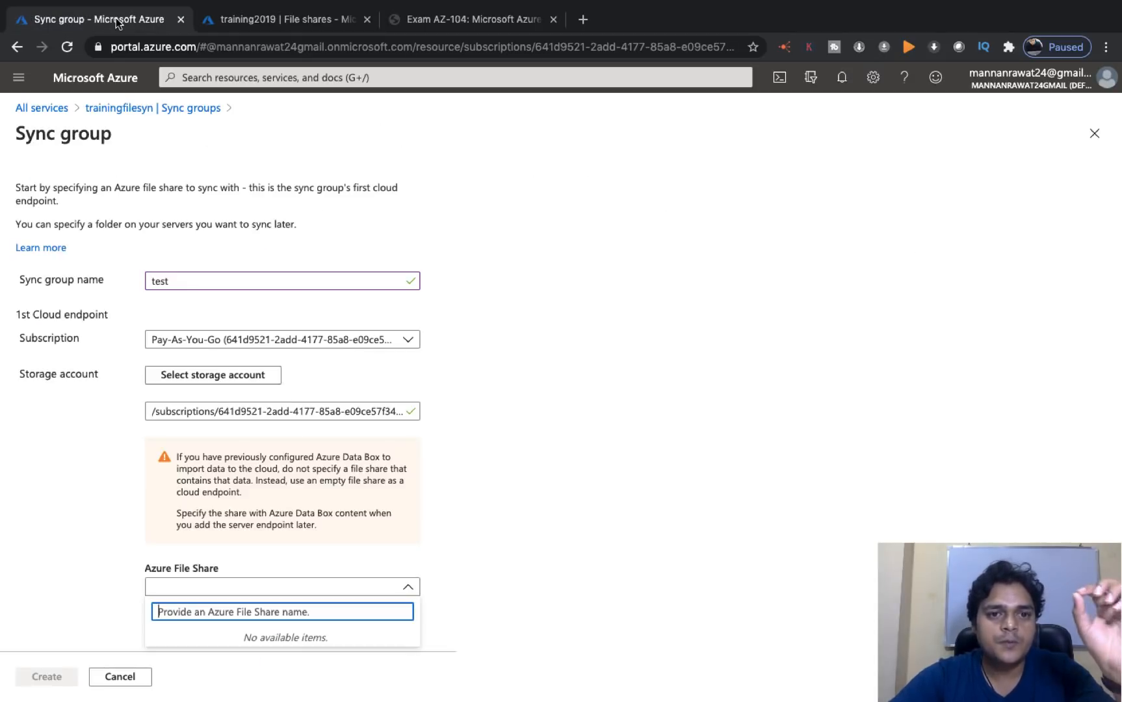
{"action": "left_click", "coordinate": [399, 484]}
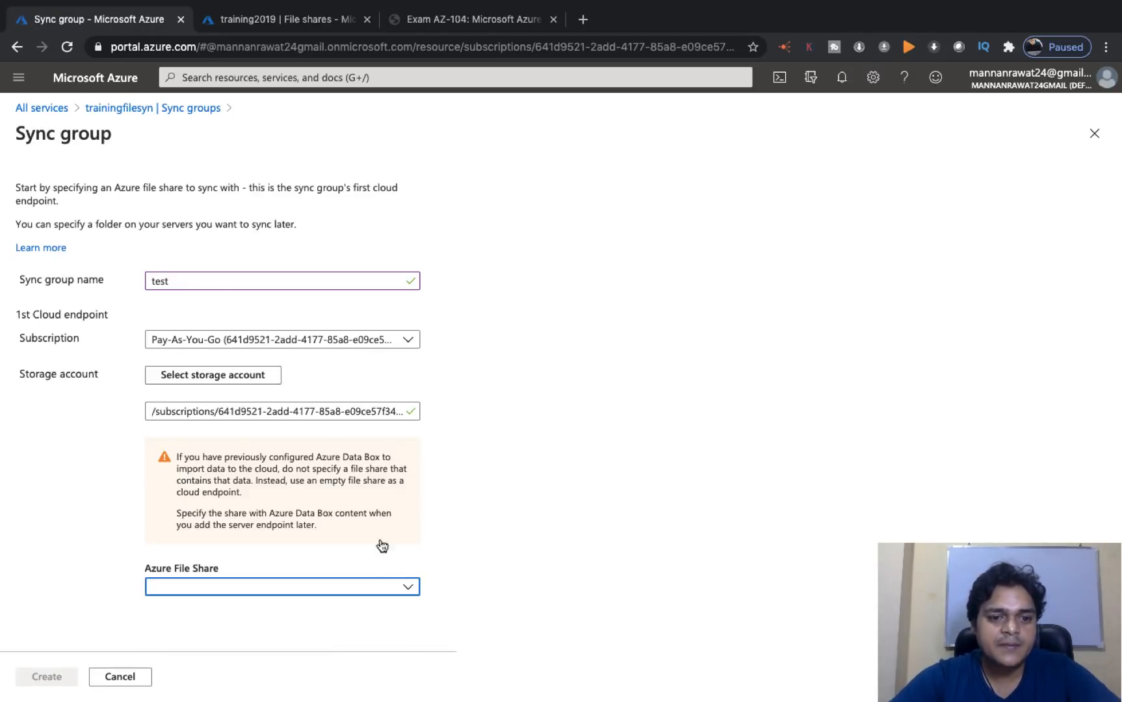
{"action": "left_click", "coordinate": [367, 587]}
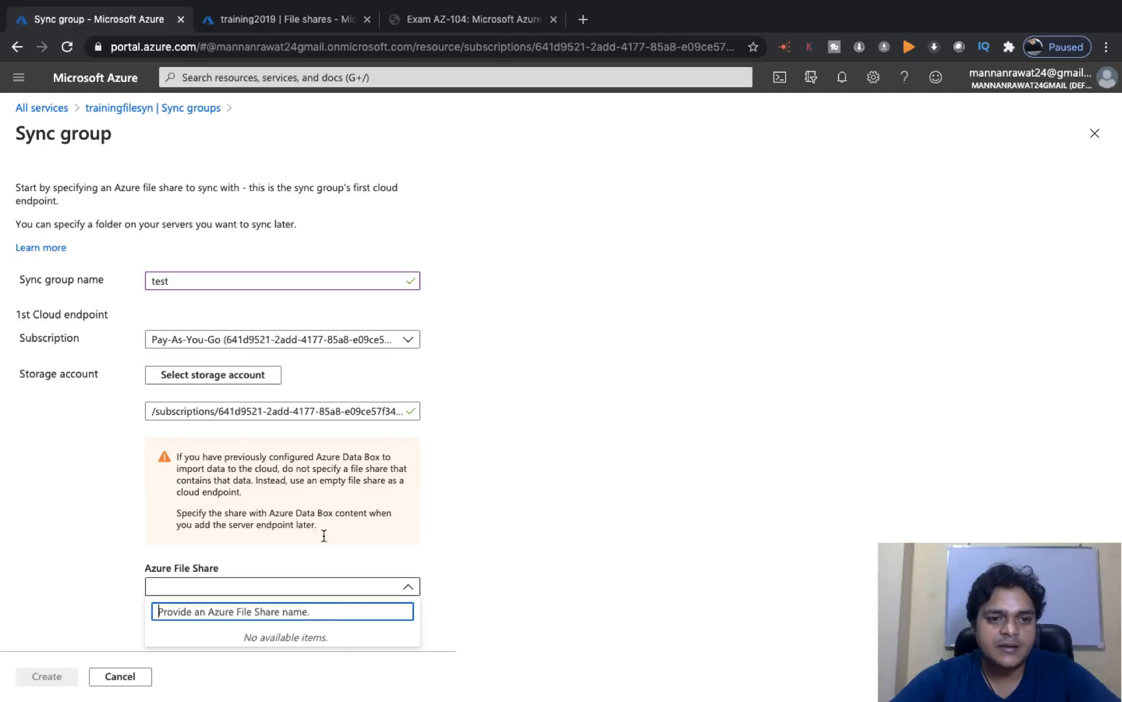
{"action": "left_click", "coordinate": [411, 500]}
{"action": "left_click", "coordinate": [601, 392]}
{"action": "left_click", "coordinate": [240, 376]}
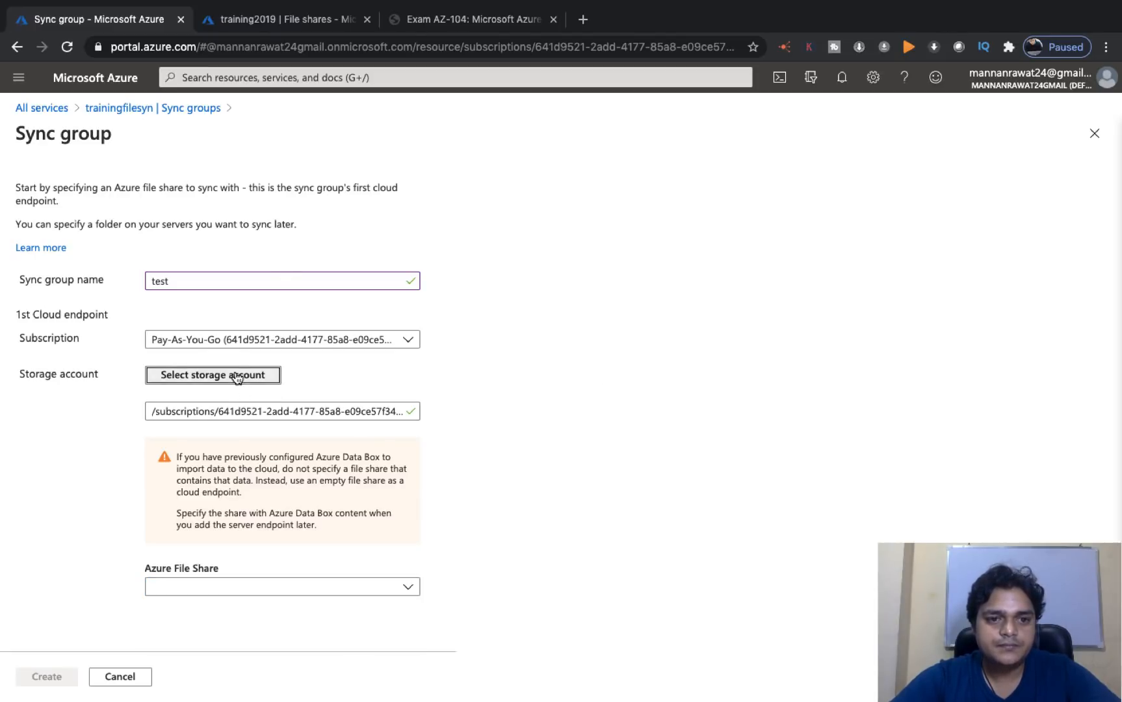
{"action": "left_click", "coordinate": [100, 325]}
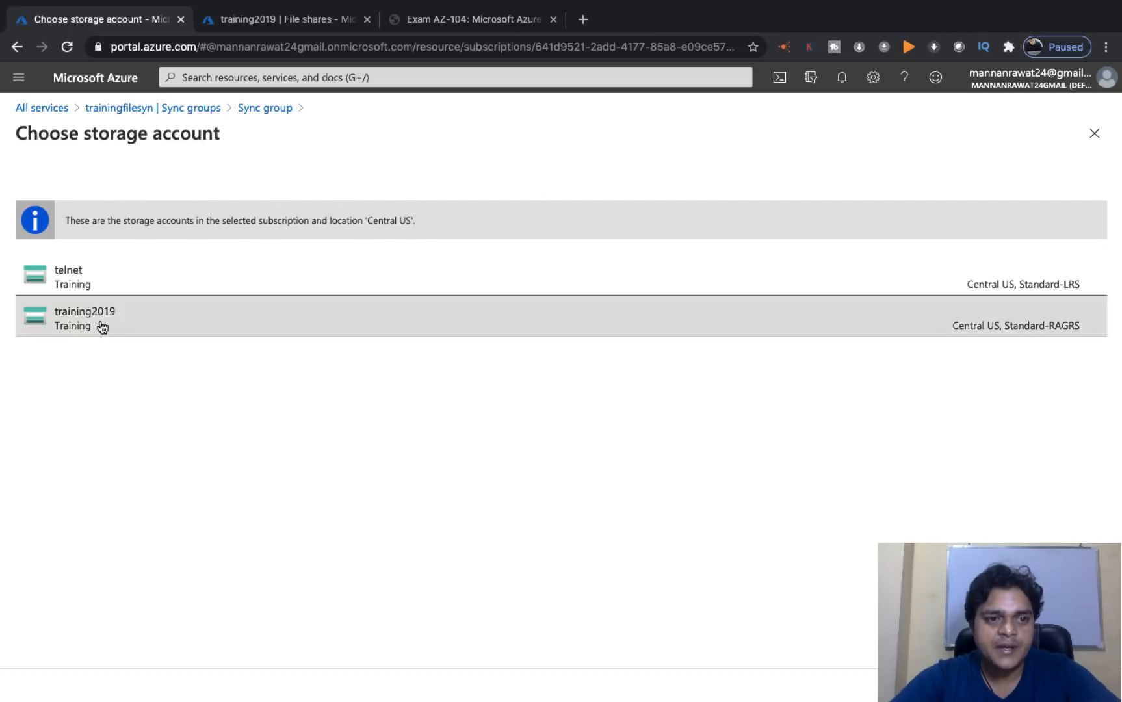
{"action": "left_click", "coordinate": [358, 585]}
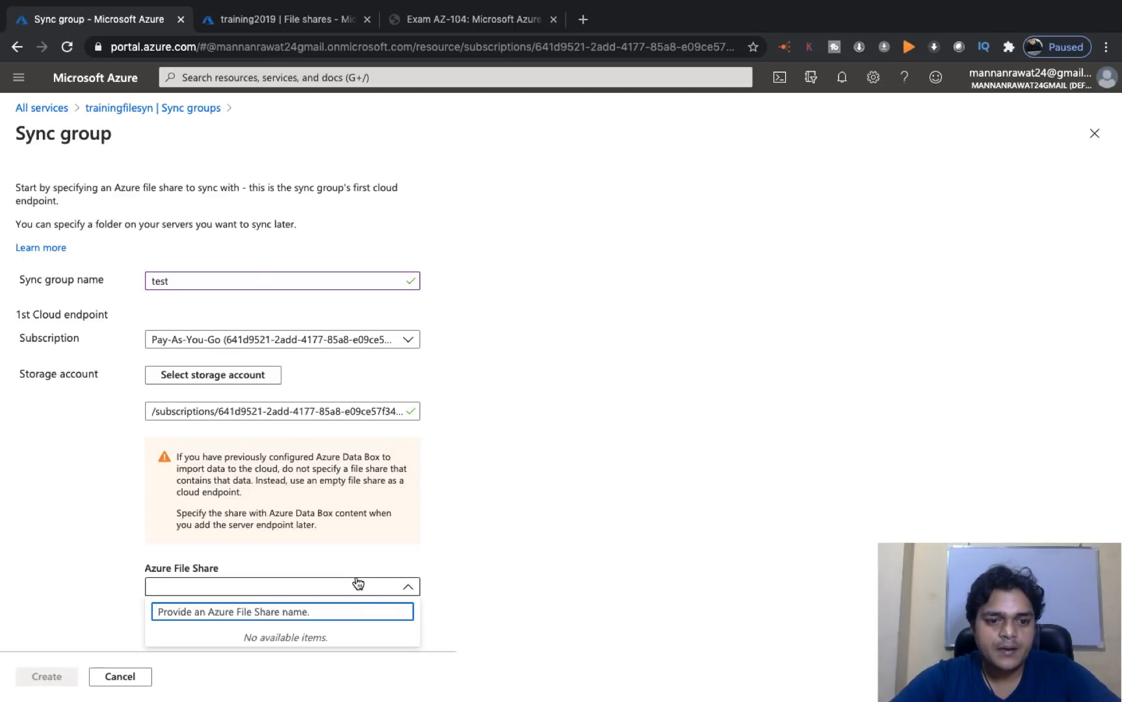
{"action": "left_click", "coordinate": [172, 109]}
{"action": "left_click", "coordinate": [705, 134]}
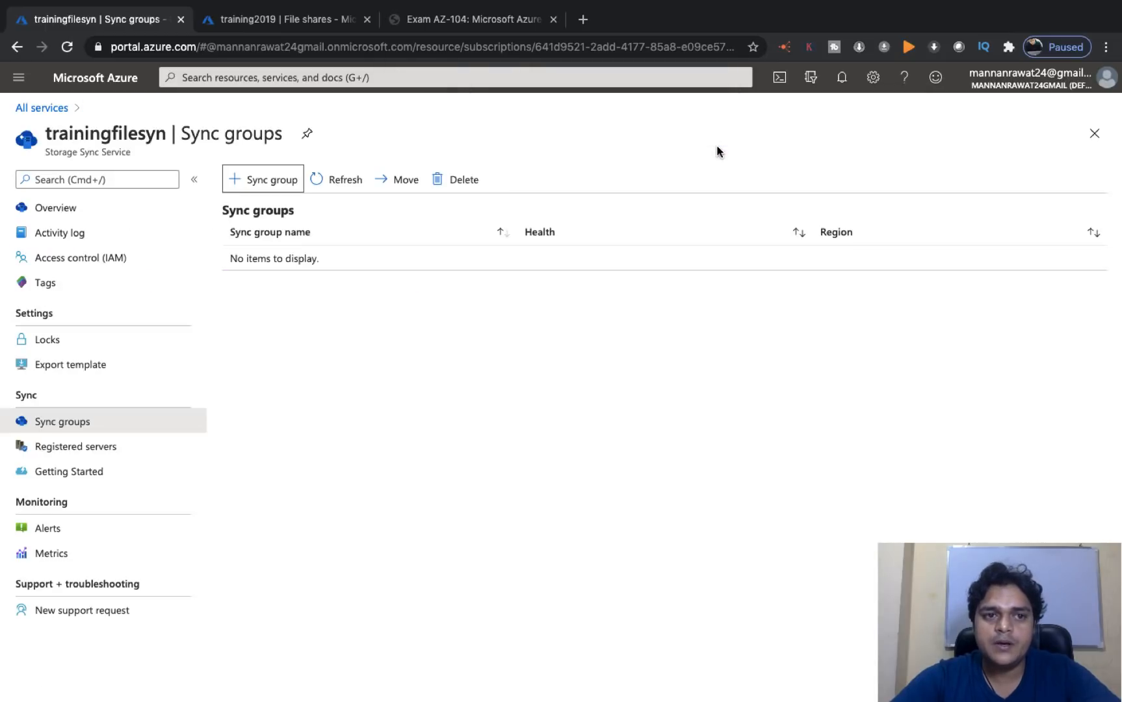
- Fill a new sync group form: name test, storage account training2019, file share class-file-share
{"action": "left_click", "coordinate": [265, 183]}
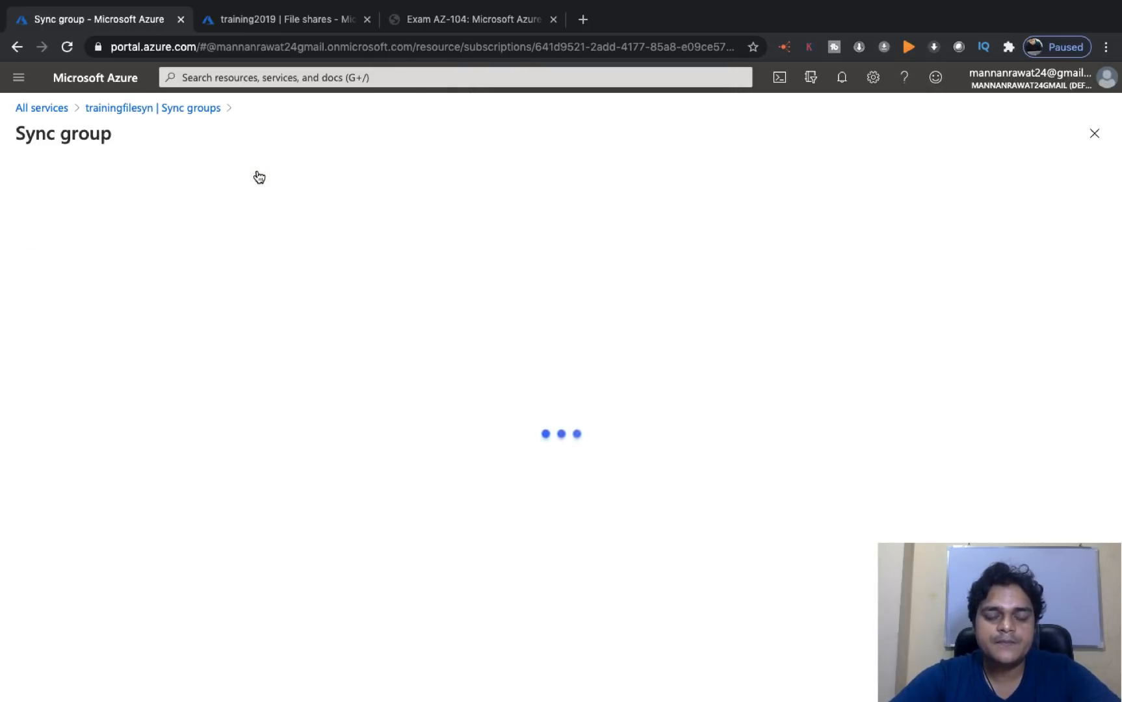
{"action": "left_click", "coordinate": [270, 281]}
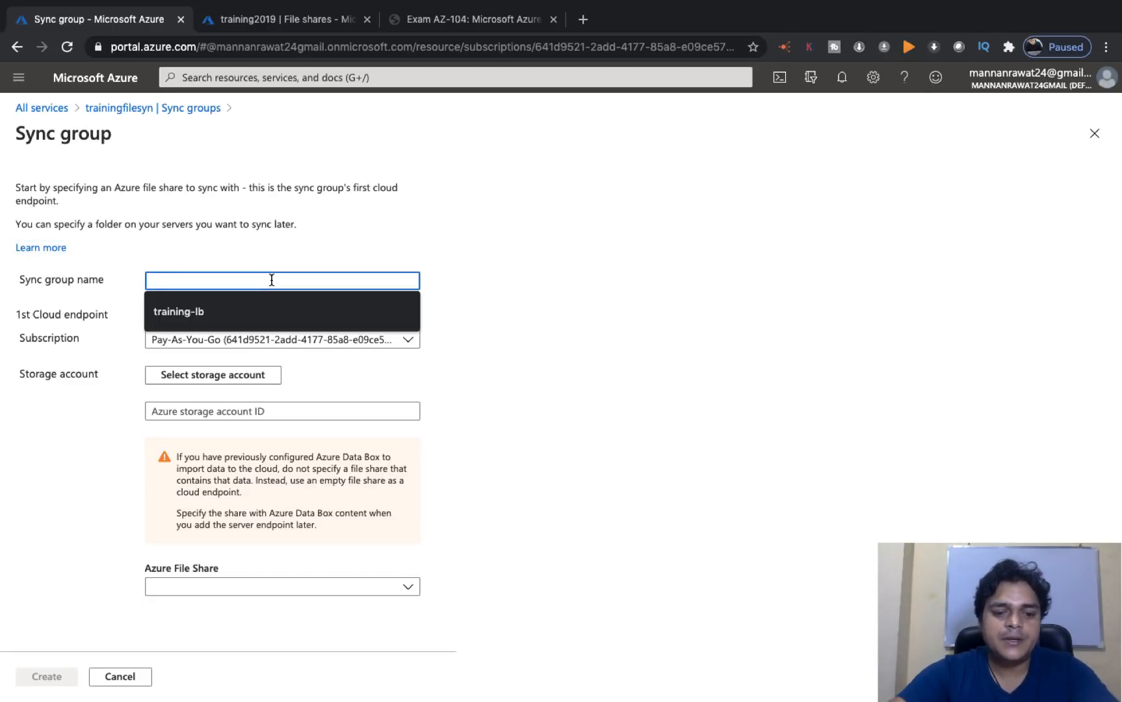
{"action": "type", "text": "test"}
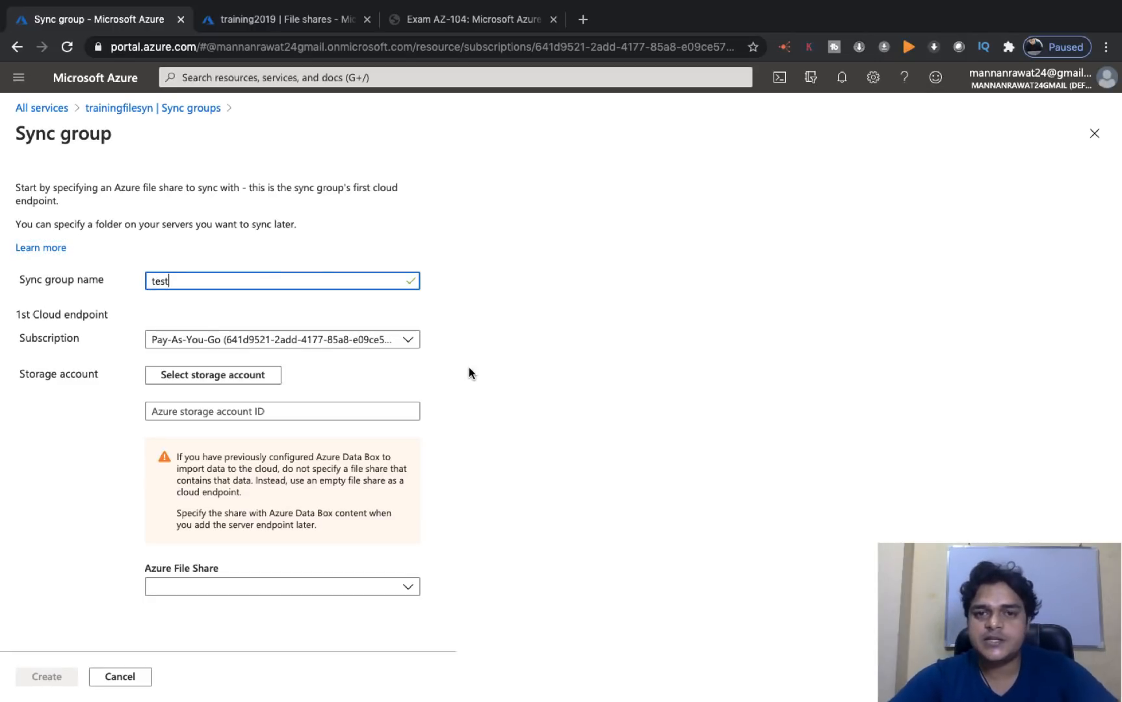
{"action": "left_click", "coordinate": [259, 375]}
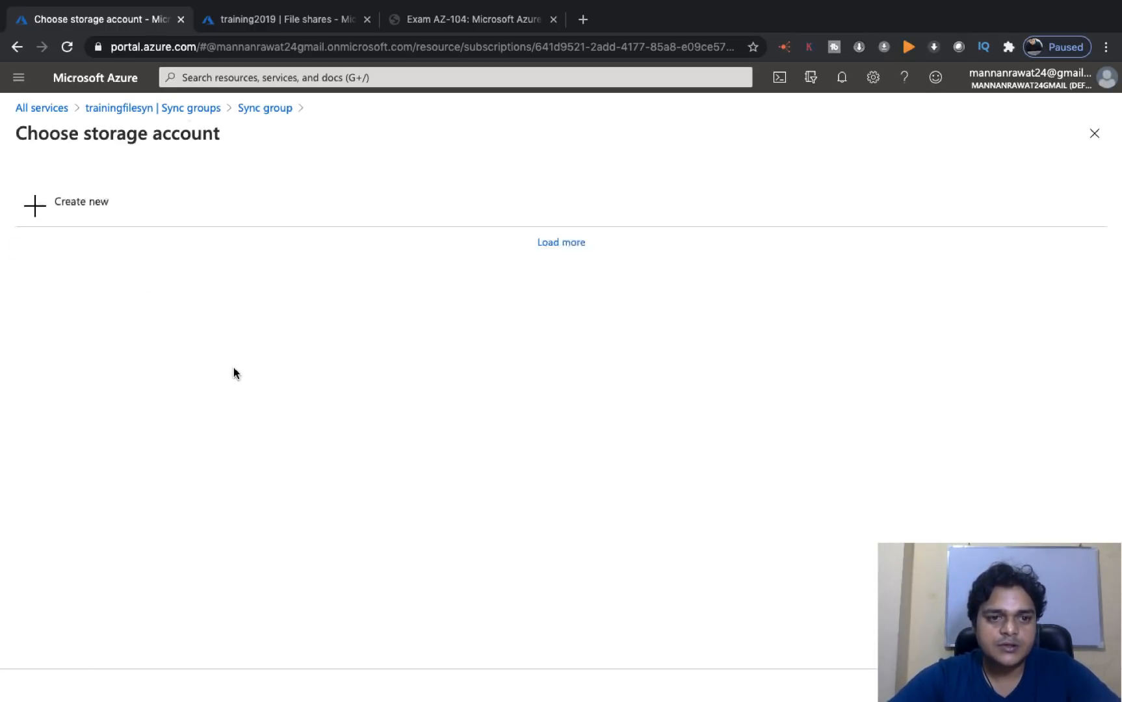
{"action": "left_click", "coordinate": [100, 325]}
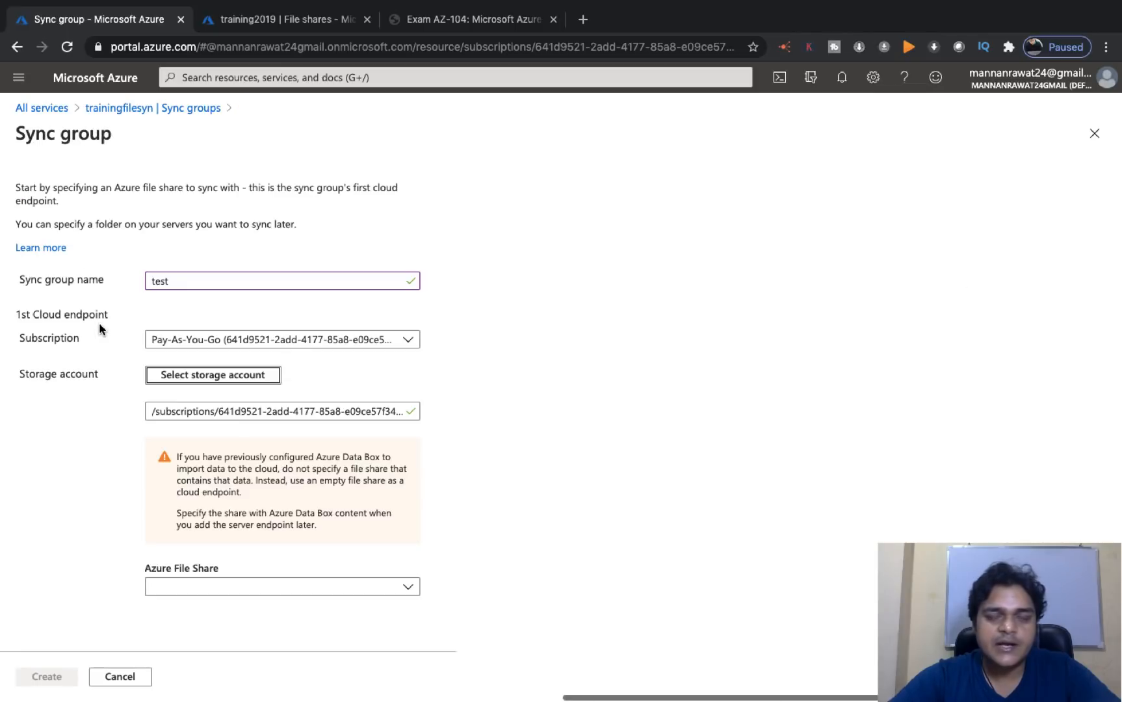
{"action": "left_click", "coordinate": [342, 589]}
{"action": "left_click", "coordinate": [206, 642]}
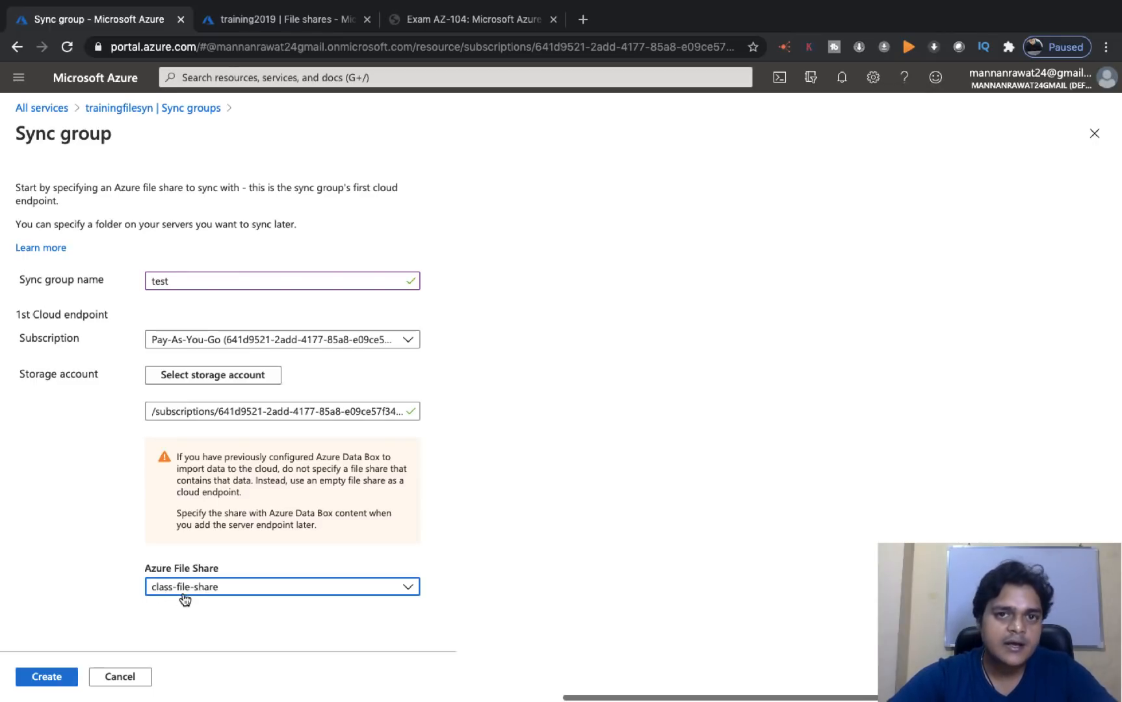
- Create the test sync group and dismiss the two notifications
{"action": "left_click", "coordinate": [59, 672]}
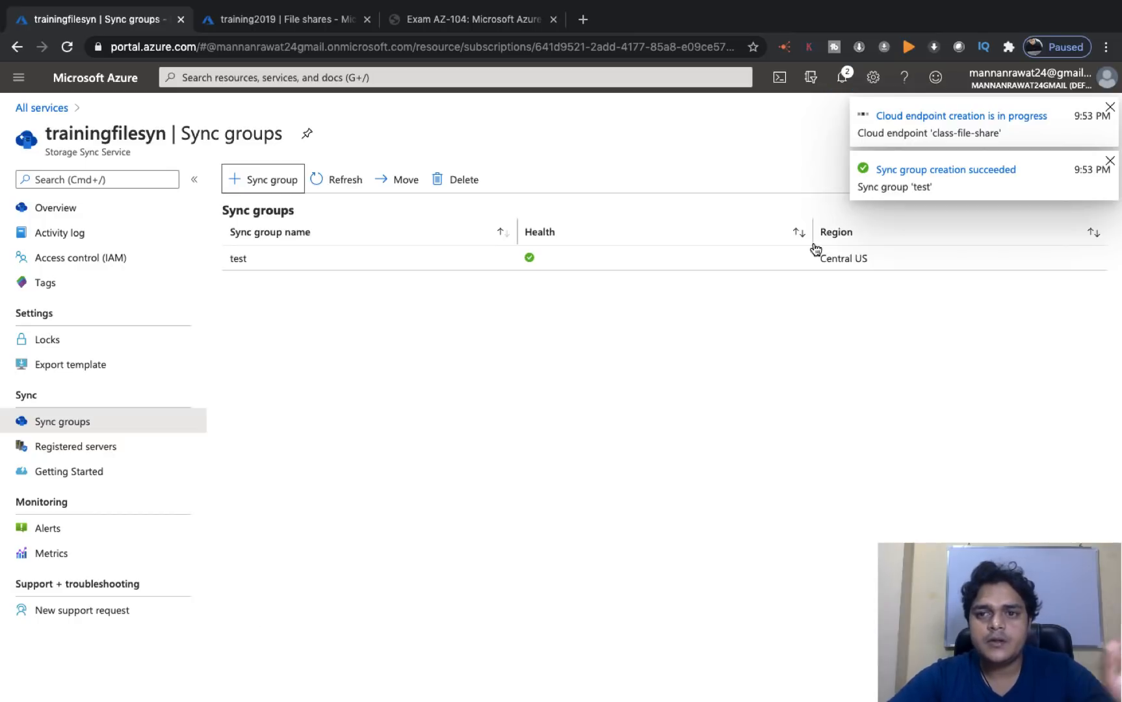
{"action": "left_click", "coordinate": [1109, 107]}
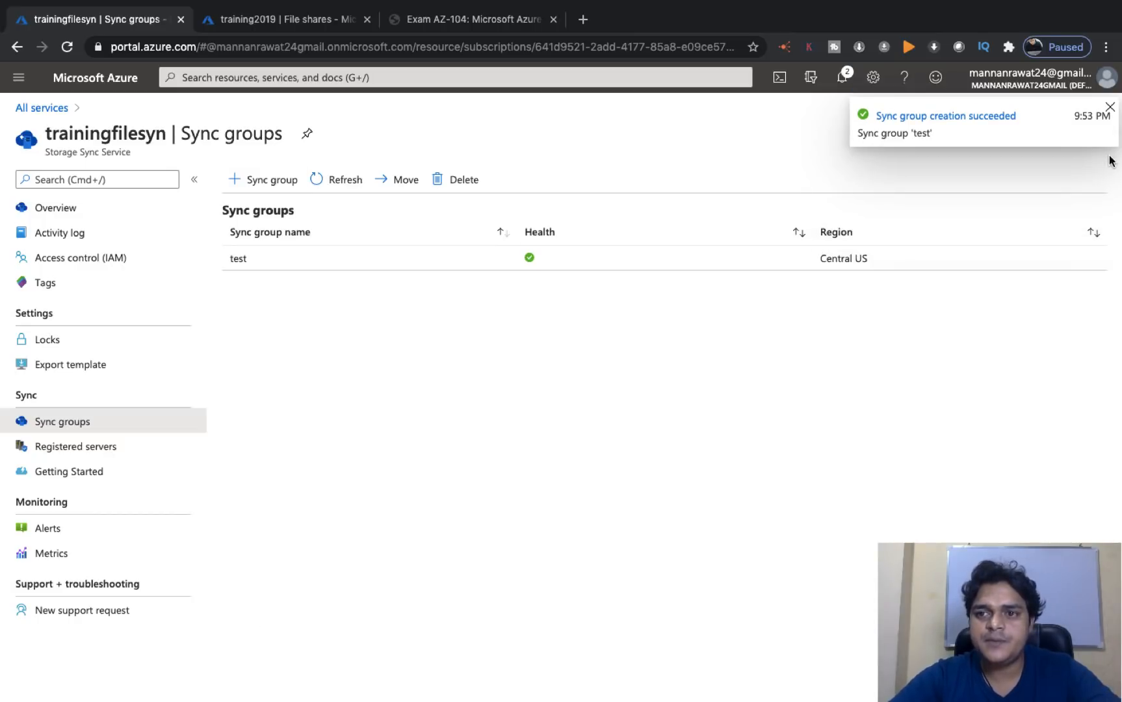
{"action": "left_click", "coordinate": [1110, 109]}
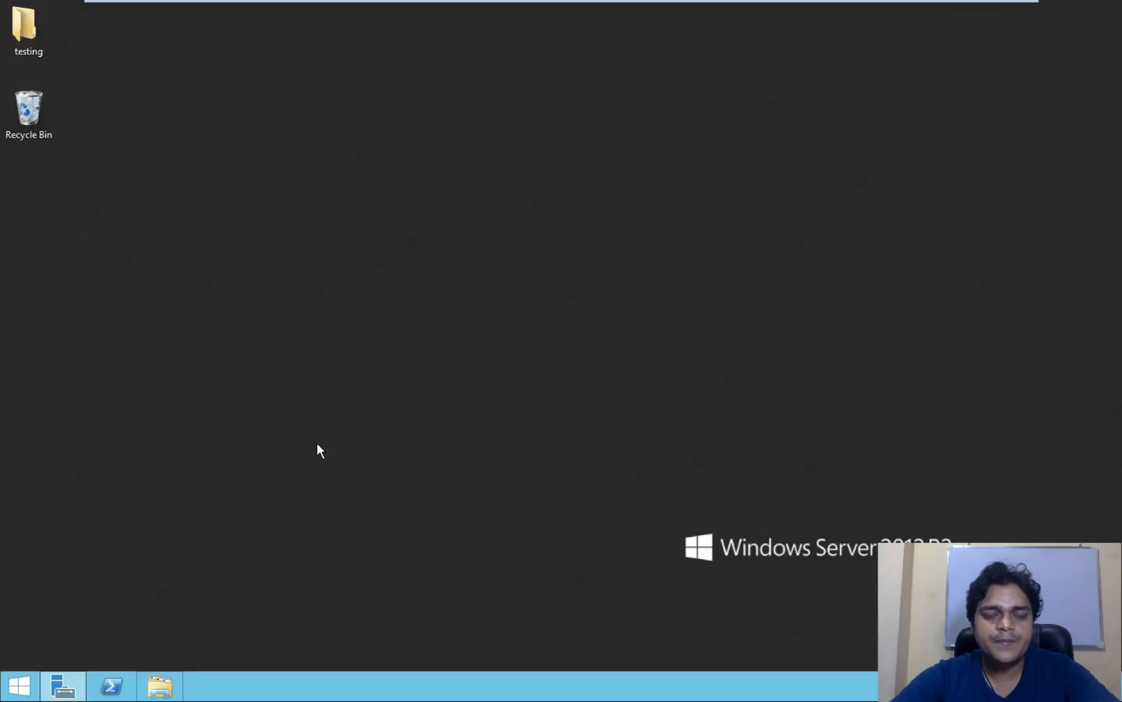
- Create a new text document named test in F:\share
{"action": "key", "text": "super+e"}
{"action": "left_click", "coordinate": [320, 379]}
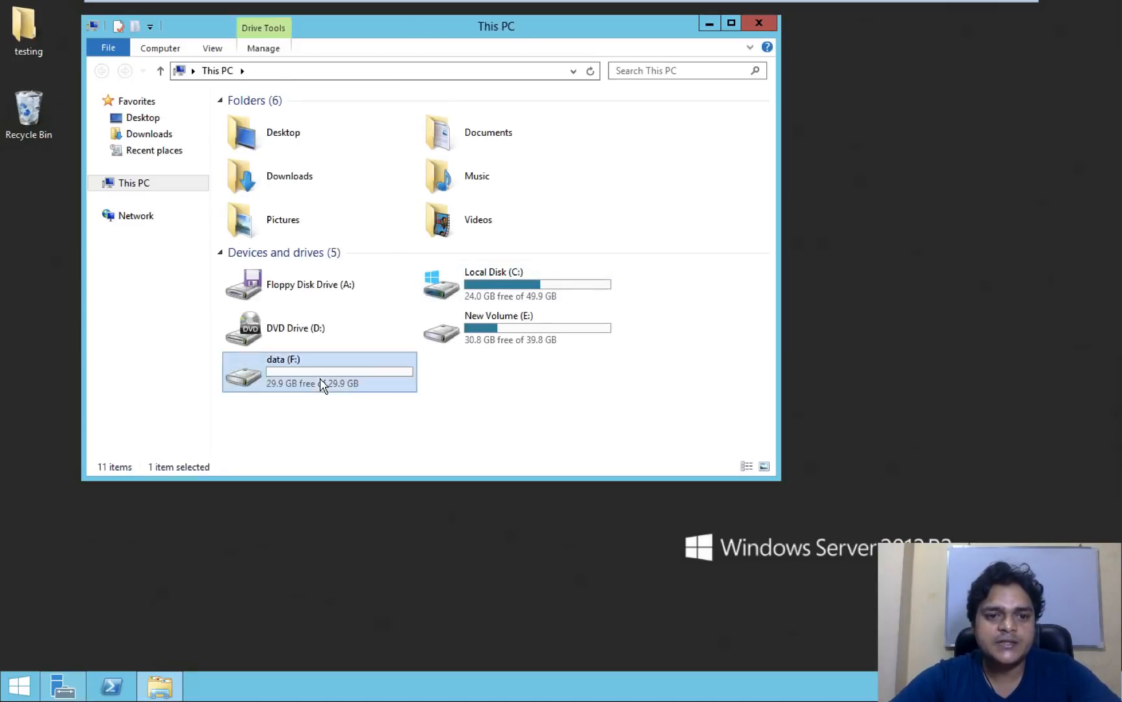
{"action": "double_click", "coordinate": [320, 379]}
{"action": "double_click", "coordinate": [263, 122]}
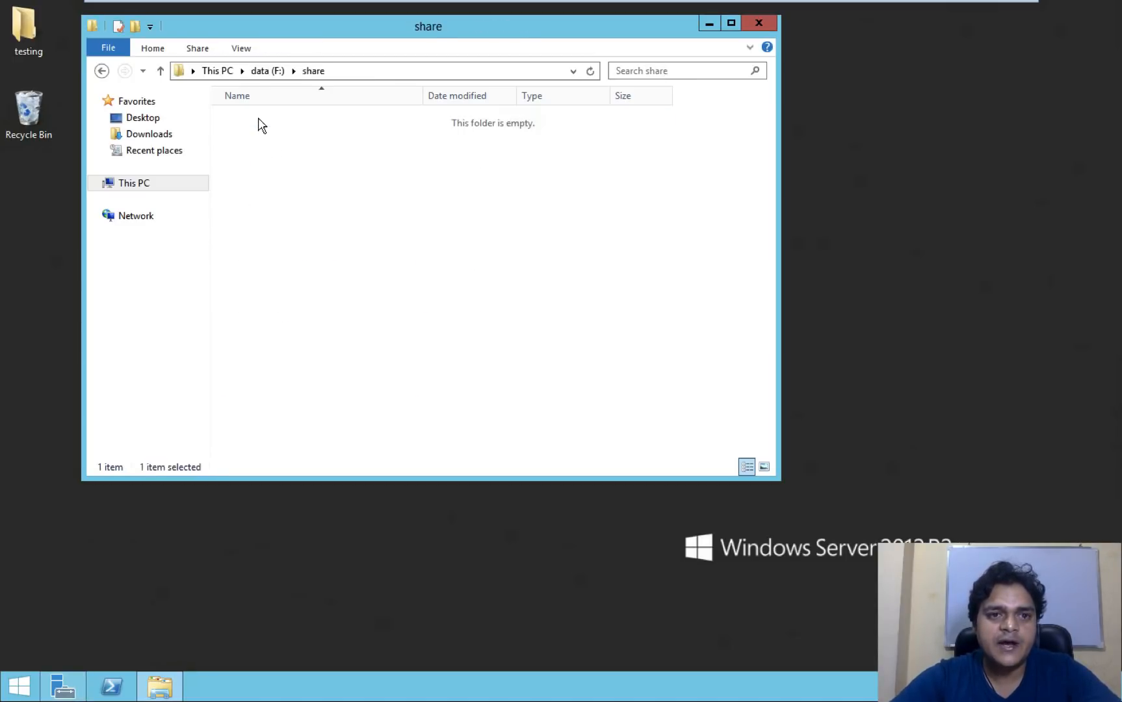
{"action": "right_click", "coordinate": [299, 250]}
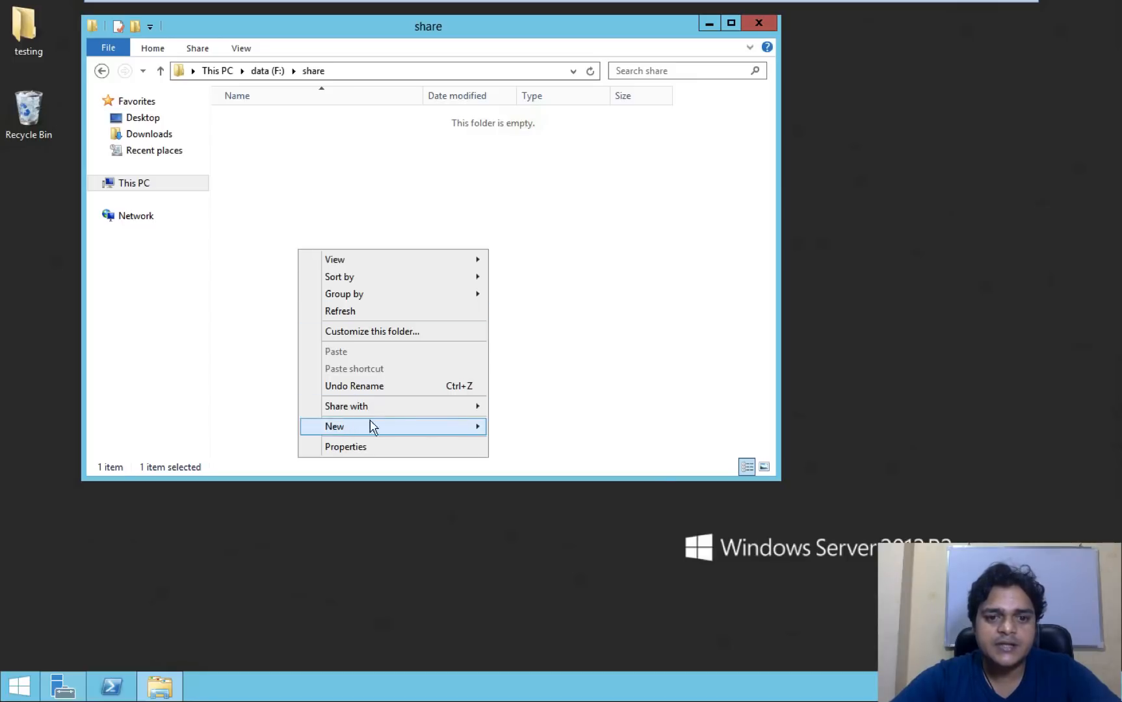
{"action": "mouse_move", "coordinate": [350, 428]}
{"action": "key", "text": "Return"}
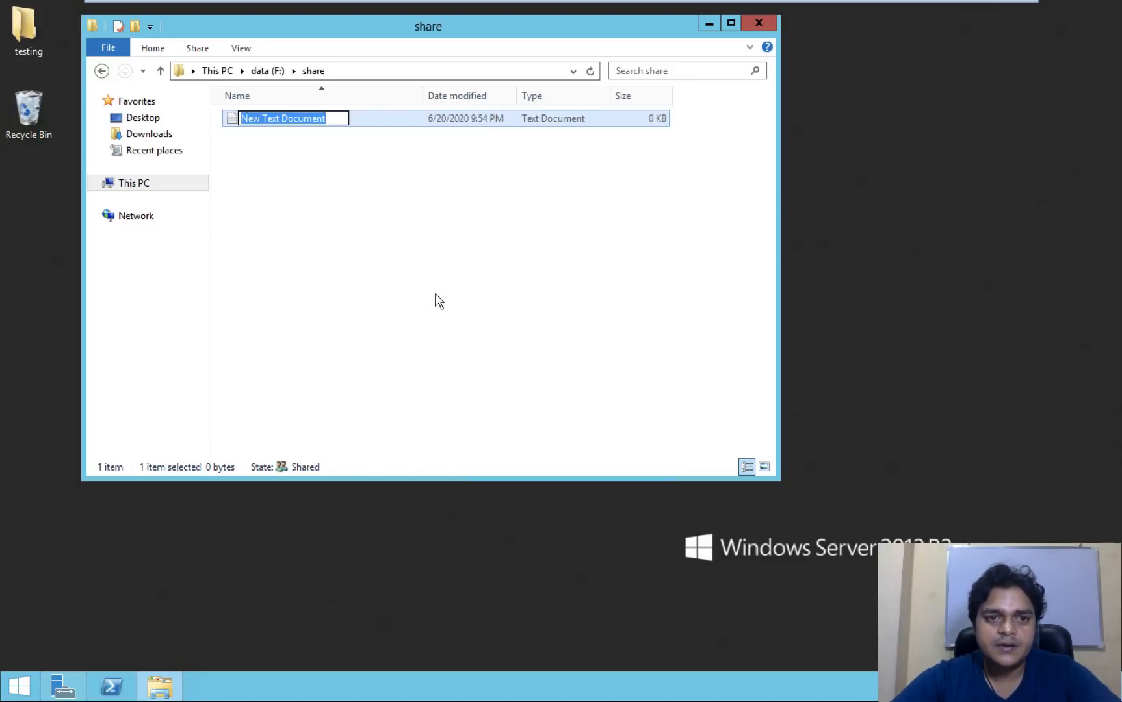
{"action": "type", "text": "test"}
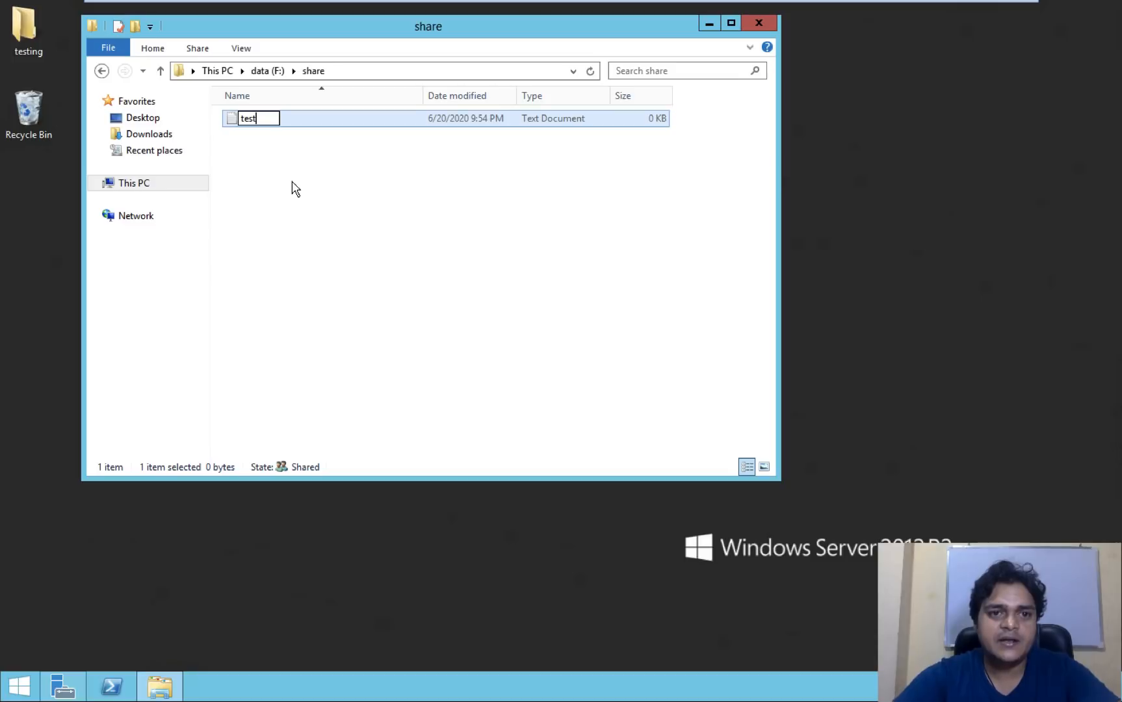
{"action": "left_click", "coordinate": [270, 140]}
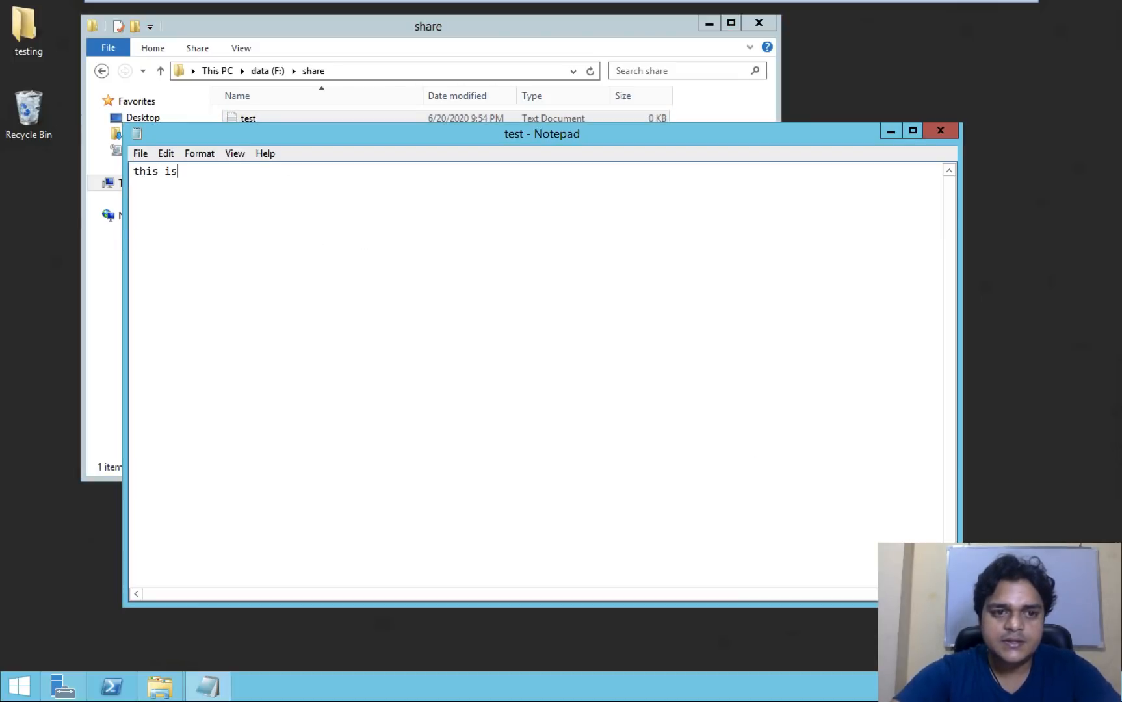
- Write 'this is test file for azure file syn' in test.txt and save it
{"action": "type", "text": "test file for azure file syn"}
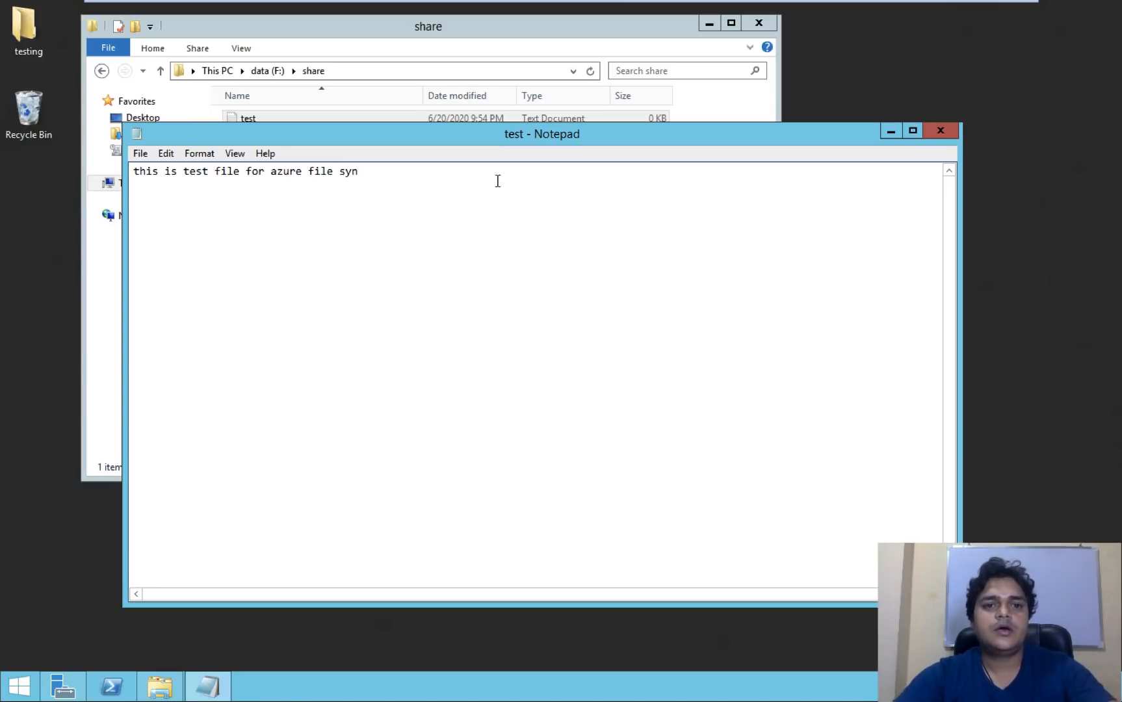
{"action": "left_click", "coordinate": [940, 130]}
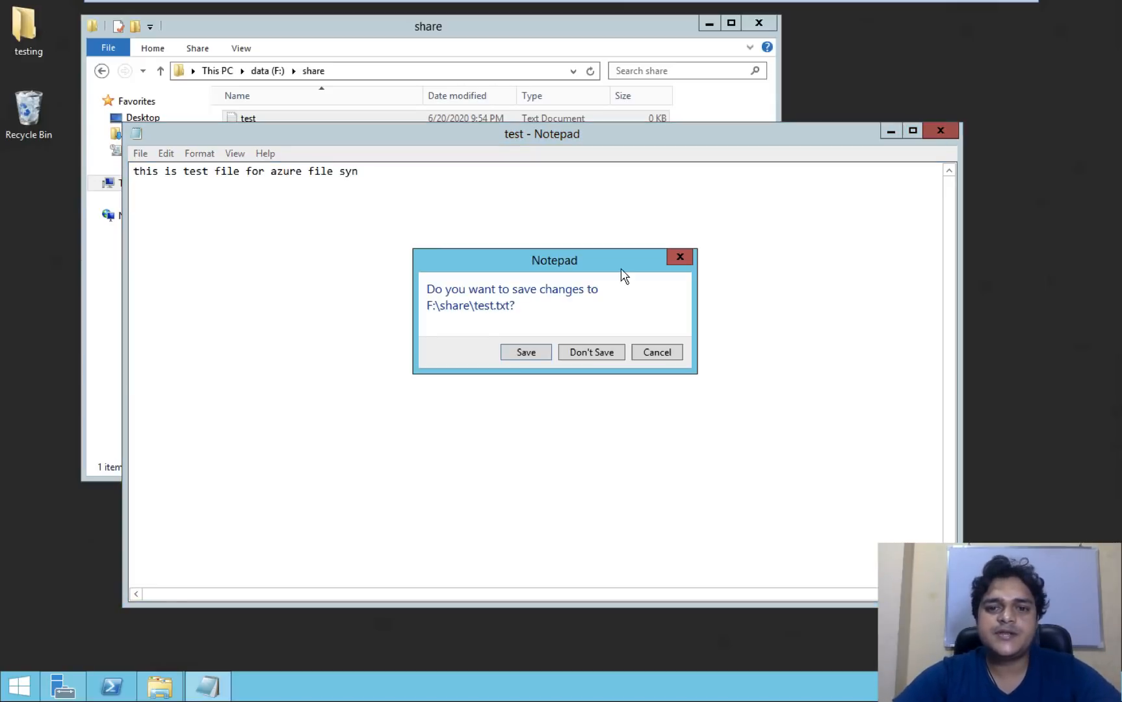
{"action": "left_click", "coordinate": [524, 354]}
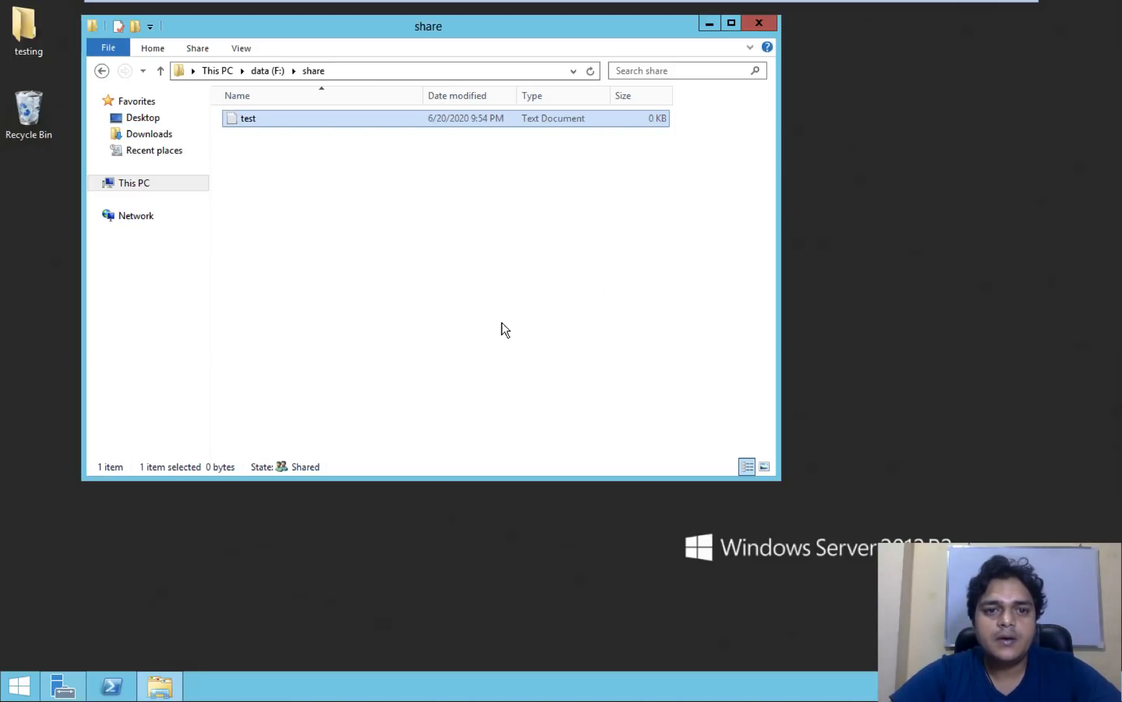
- Review the registered server's details, then show trainingfilesyn's Sync groups list
{"action": "left_click", "coordinate": [318, 70]}
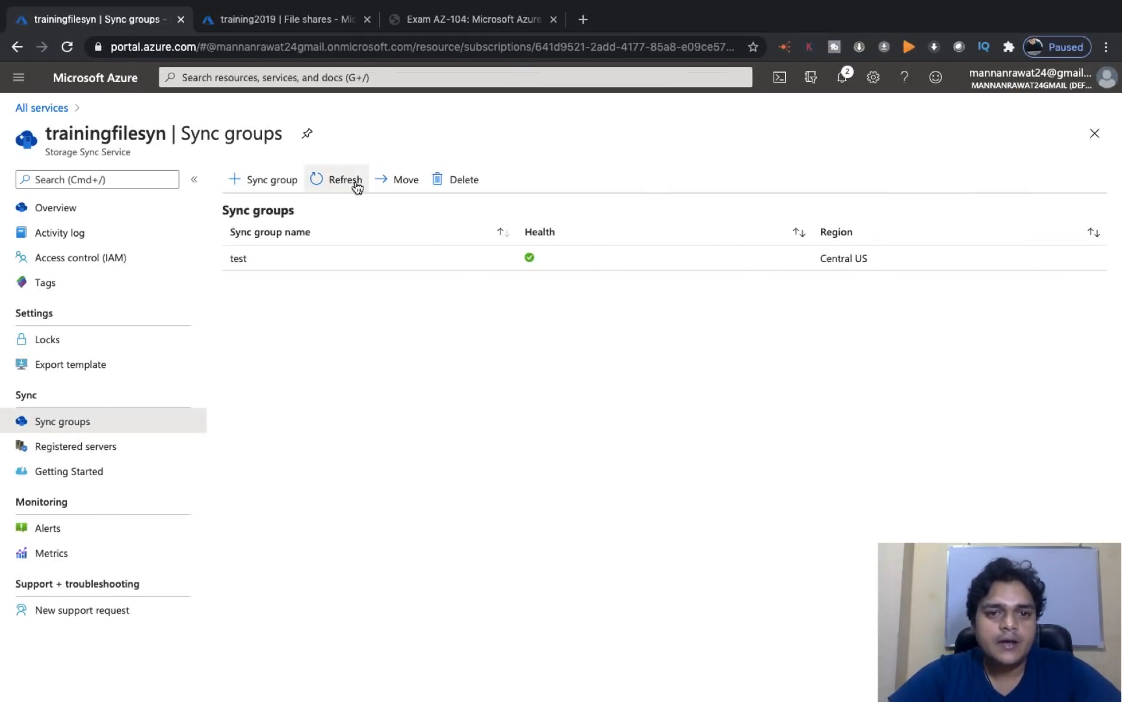
{"action": "left_click", "coordinate": [355, 184]}
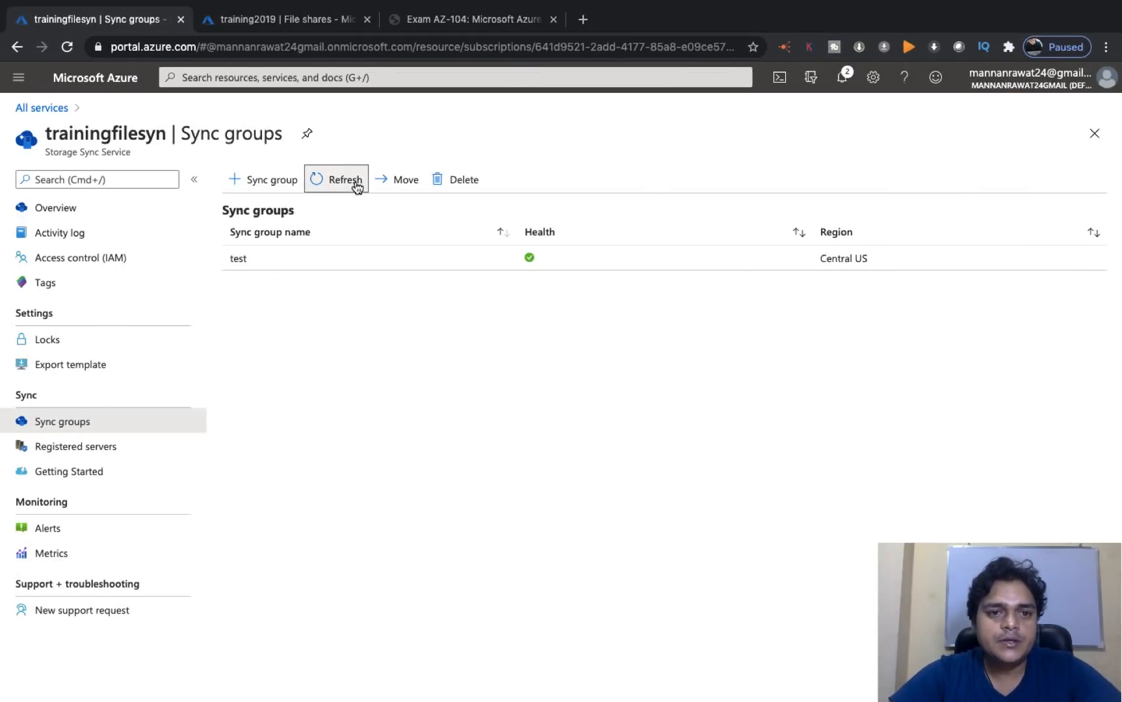
{"action": "left_click", "coordinate": [77, 457]}
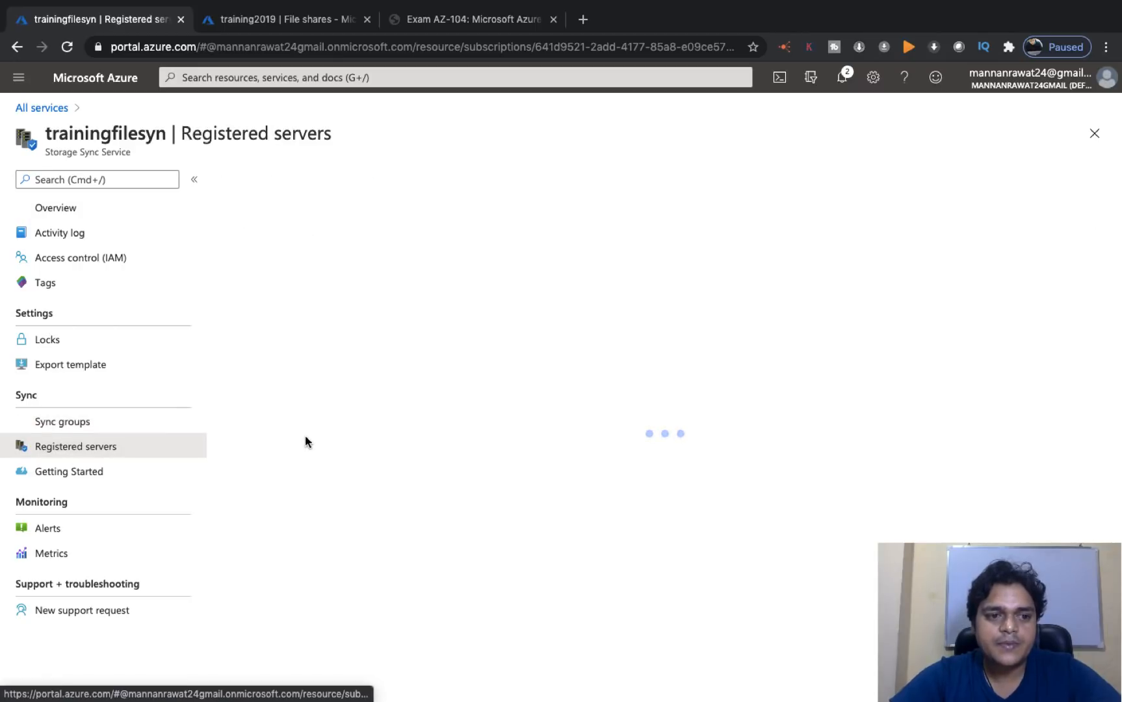
{"action": "double_click", "coordinate": [308, 360]}
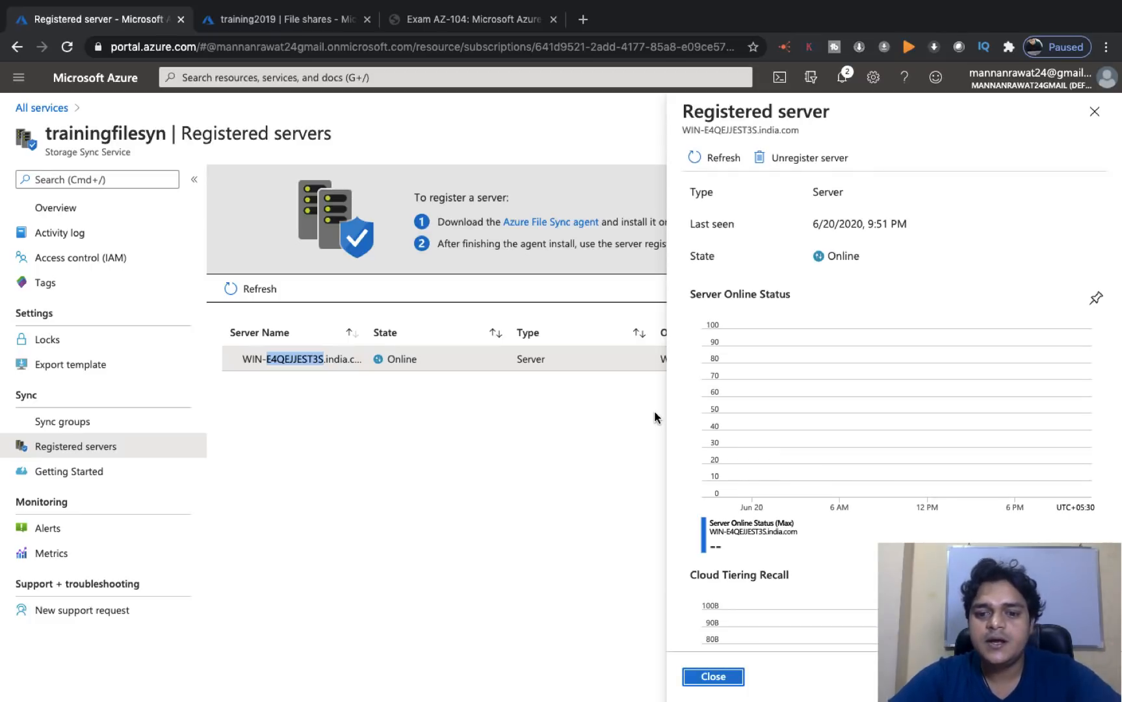
{"action": "scroll", "coordinate": [798, 394], "scroll_direction": "down", "scroll_amount": 3}
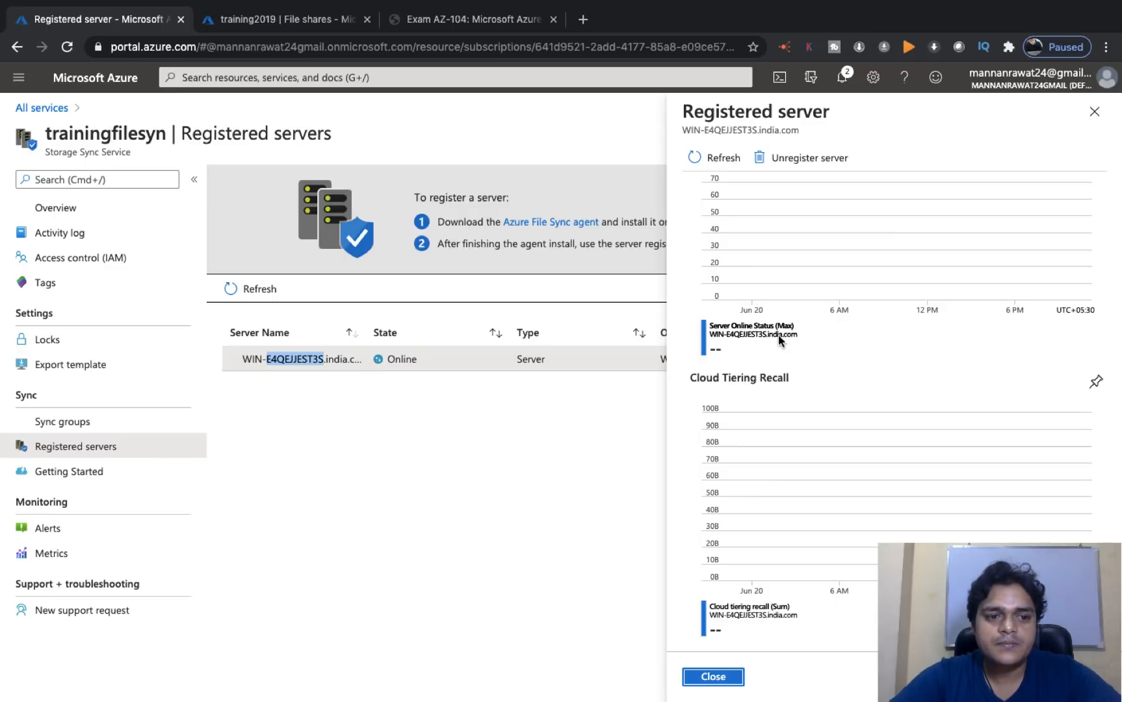
{"action": "scroll", "coordinate": [909, 294], "scroll_direction": "up", "scroll_amount": 3}
{"action": "scroll", "coordinate": [909, 293], "scroll_direction": "down", "scroll_amount": 3}
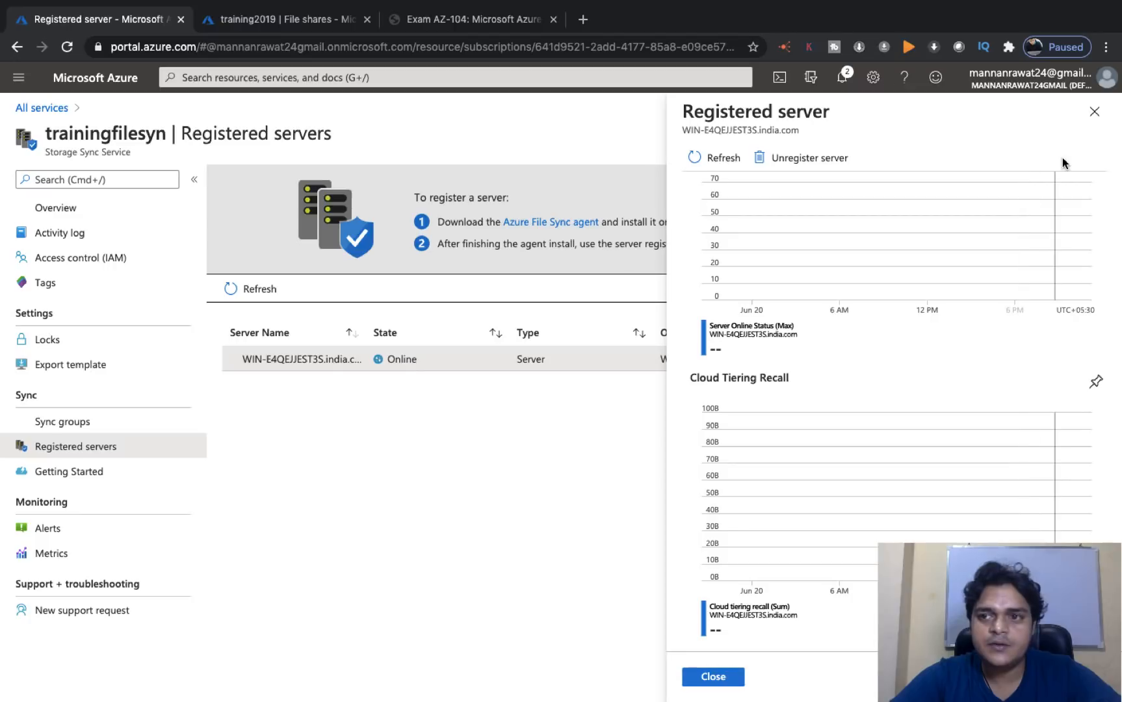
{"action": "left_click", "coordinate": [1095, 111]}
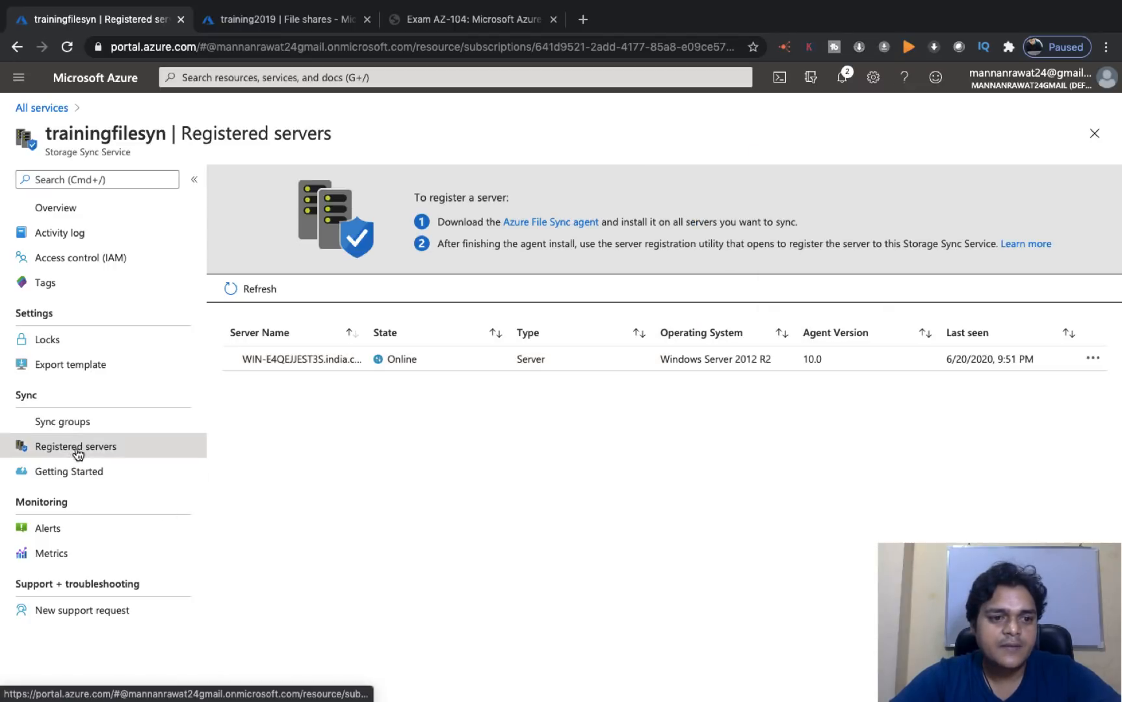
{"action": "left_click", "coordinate": [72, 423]}
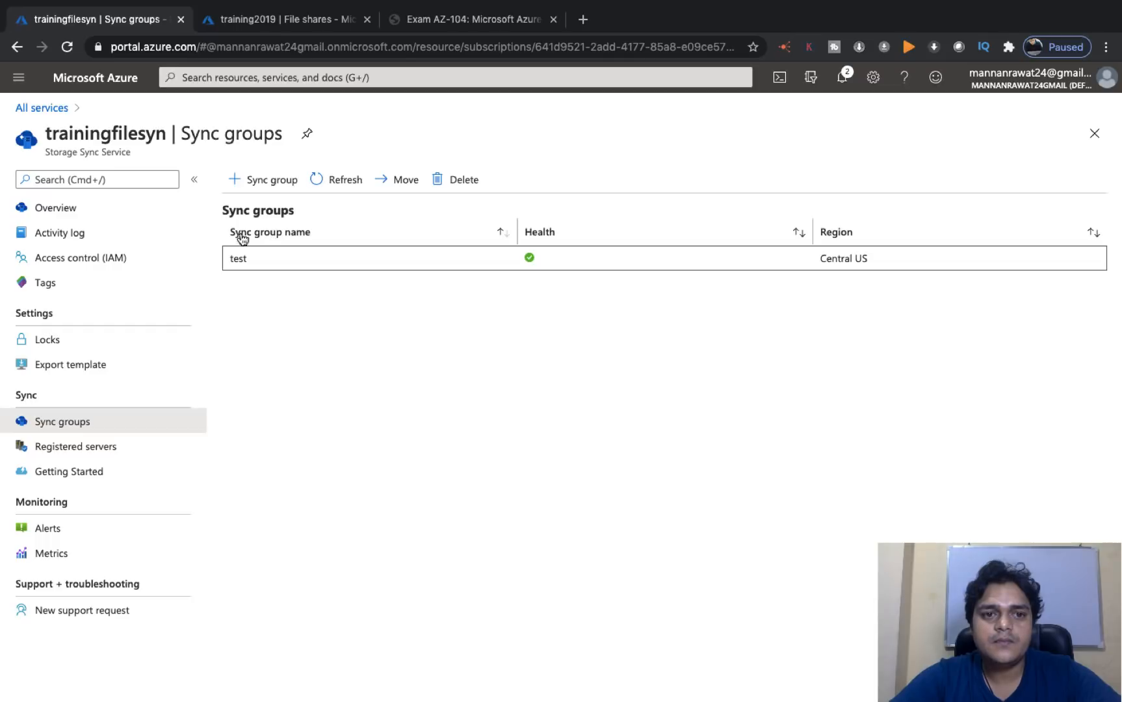
- Add a server endpoint at F:\share on the registered Windows server to sync group test
{"action": "left_click", "coordinate": [243, 260]}
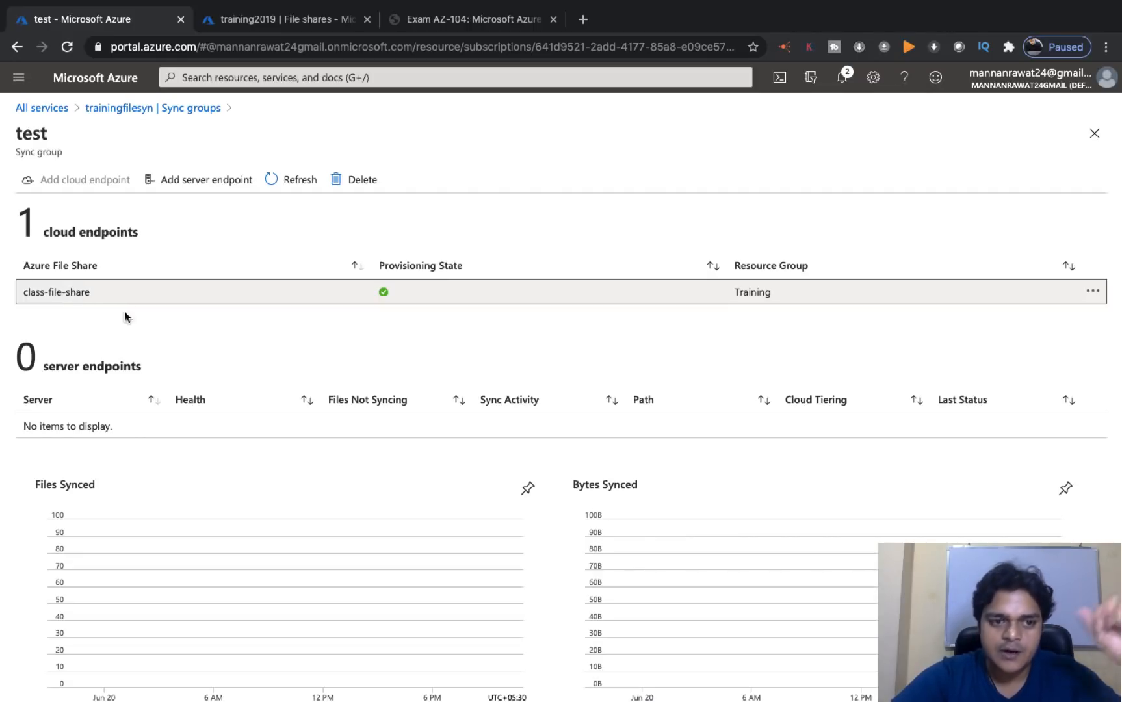
{"action": "scroll", "coordinate": [128, 390], "scroll_direction": "down", "scroll_amount": 2}
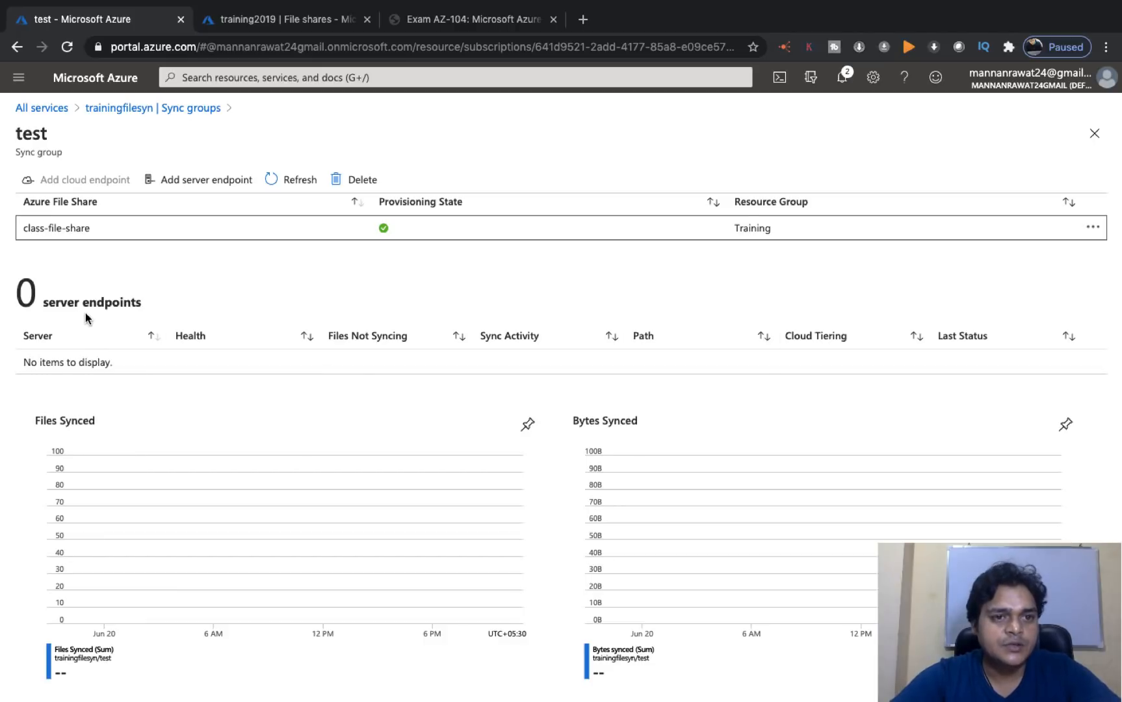
{"action": "scroll", "coordinate": [87, 317], "scroll_direction": "up", "scroll_amount": 2}
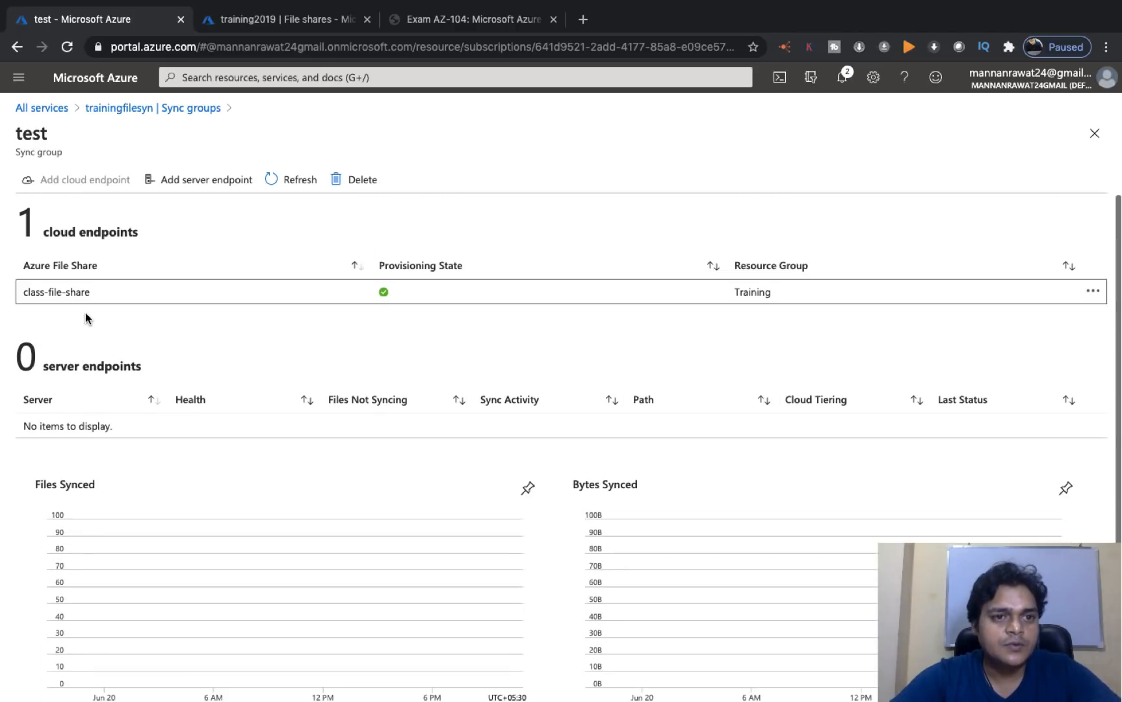
{"action": "left_click", "coordinate": [201, 187]}
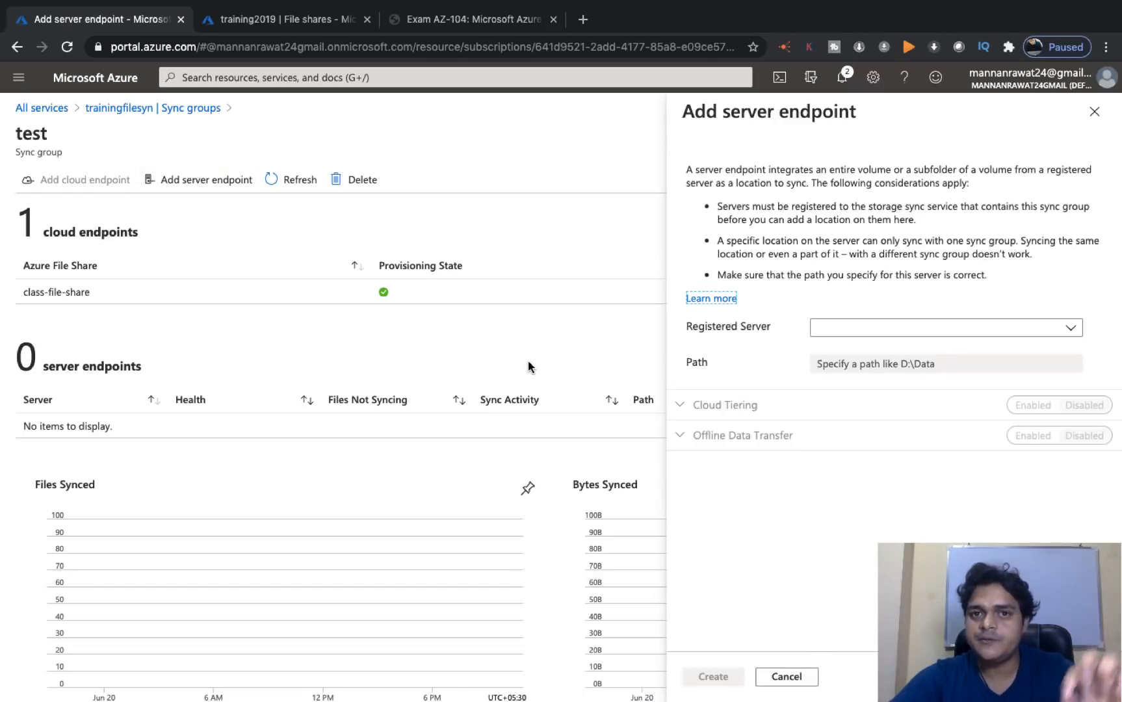
{"action": "left_click", "coordinate": [1067, 327]}
{"action": "left_click", "coordinate": [937, 351]}
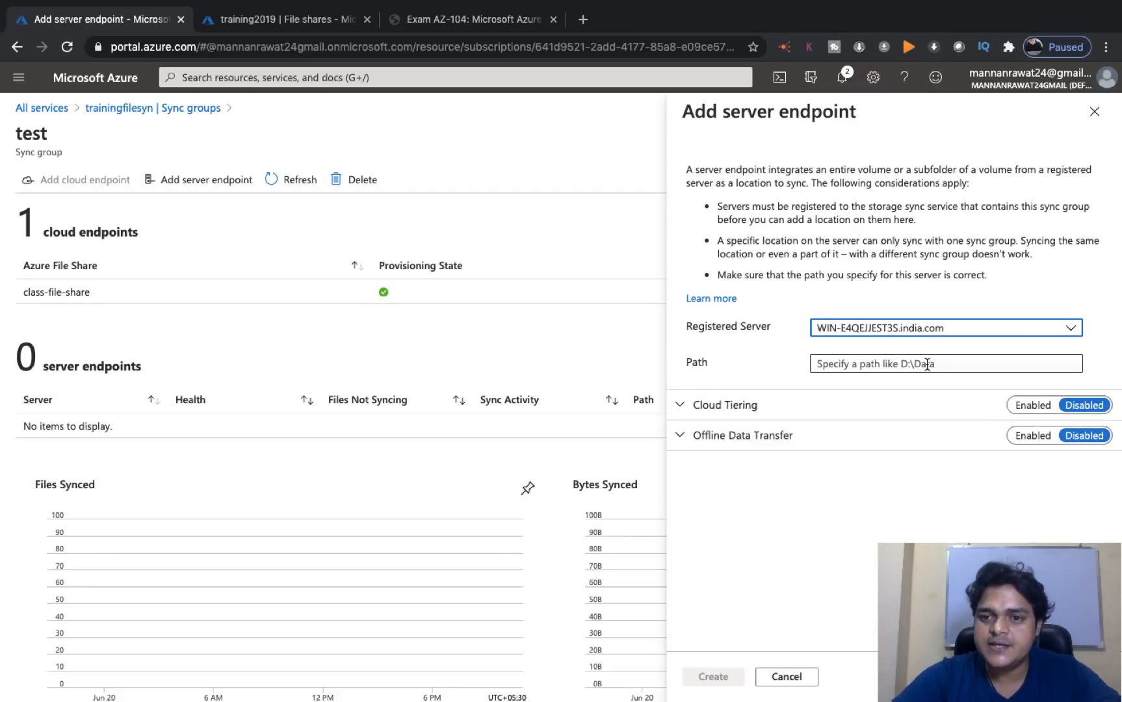
{"action": "left_click", "coordinate": [914, 365]}
{"action": "key", "text": "ctrl+Right"}
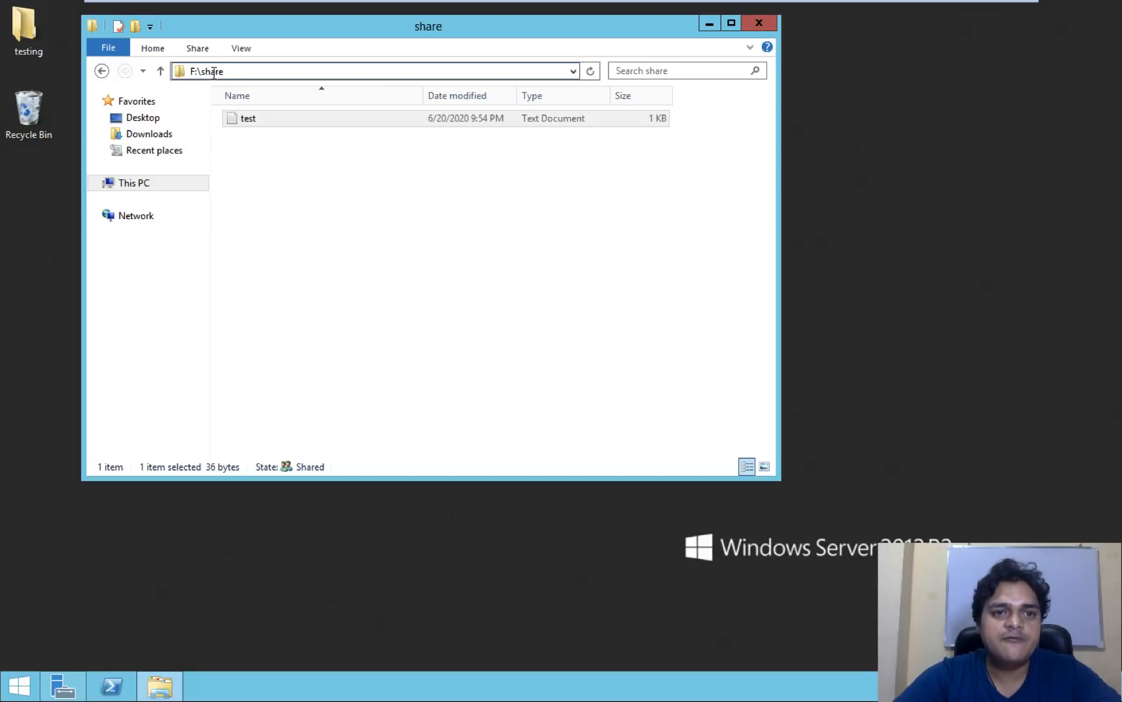
{"action": "key", "text": "ctrl+Left"}
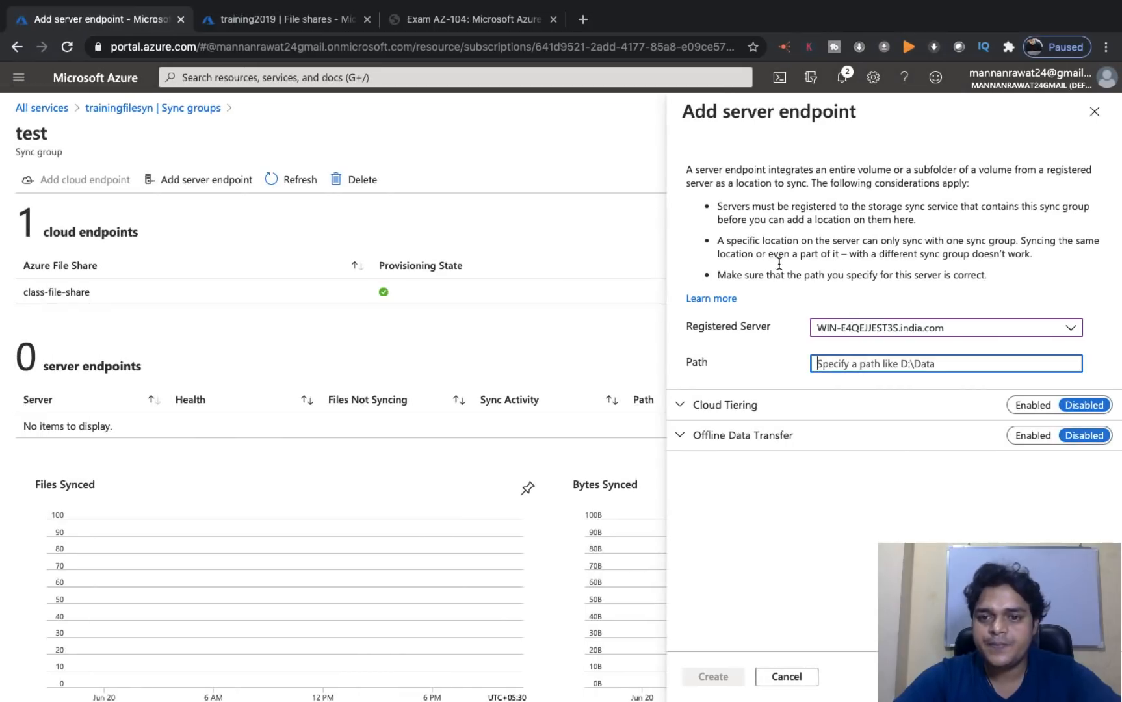
{"action": "type", "text": "F"}
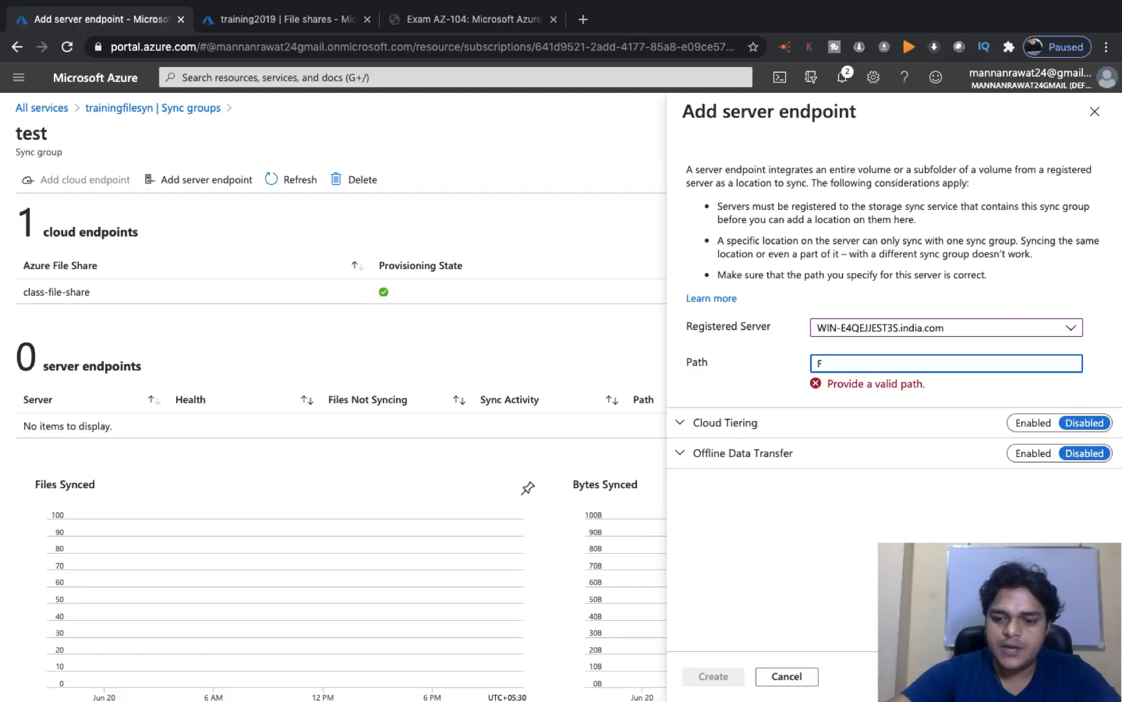
{"action": "type", "text": ":\\share"}
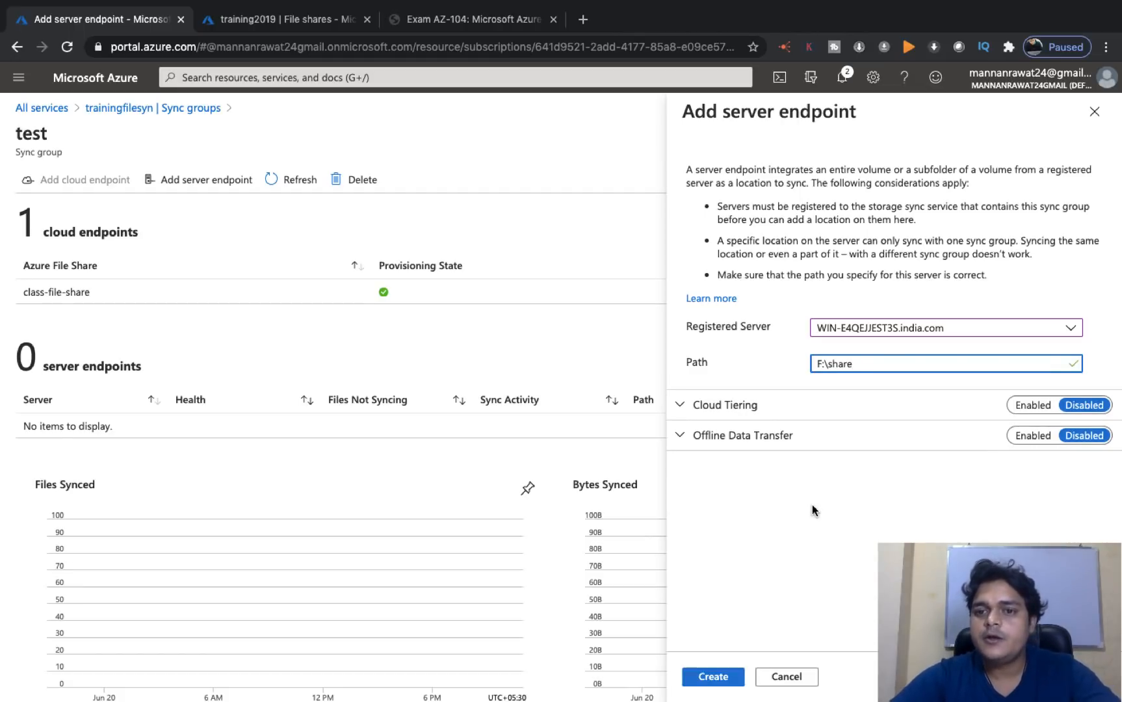
{"action": "left_click", "coordinate": [713, 677]}
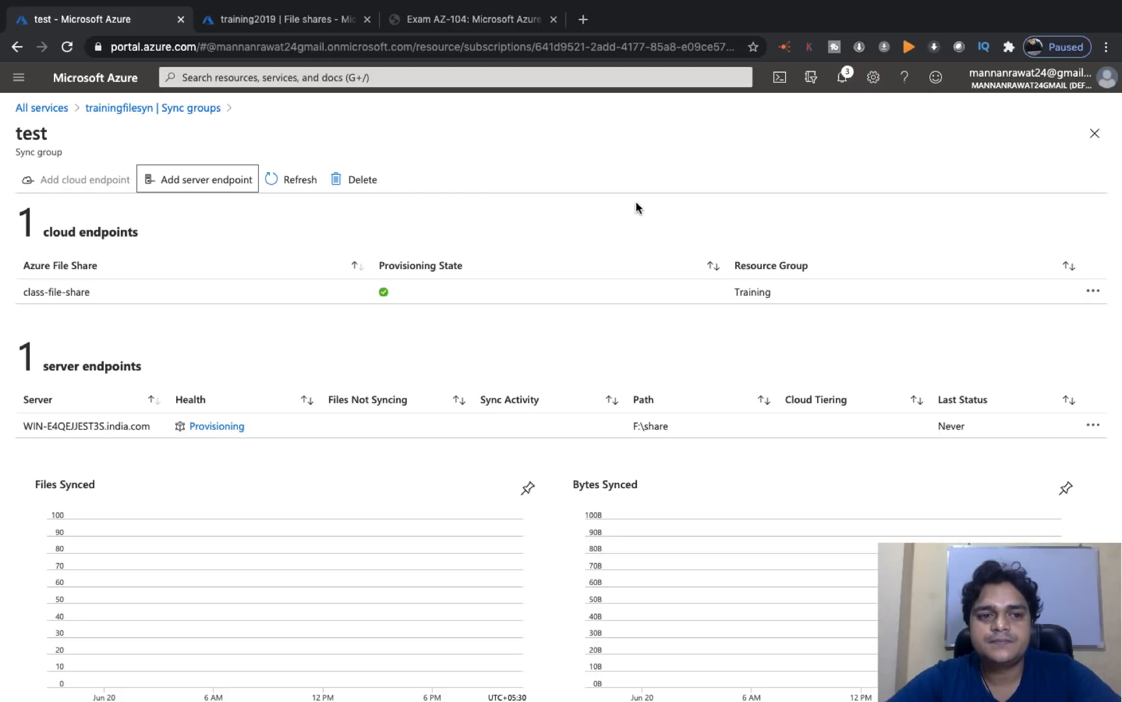
- Verify in notifications that the F:\share endpoint succeeded and refresh to show Pending health
{"action": "left_click", "coordinate": [287, 185]}
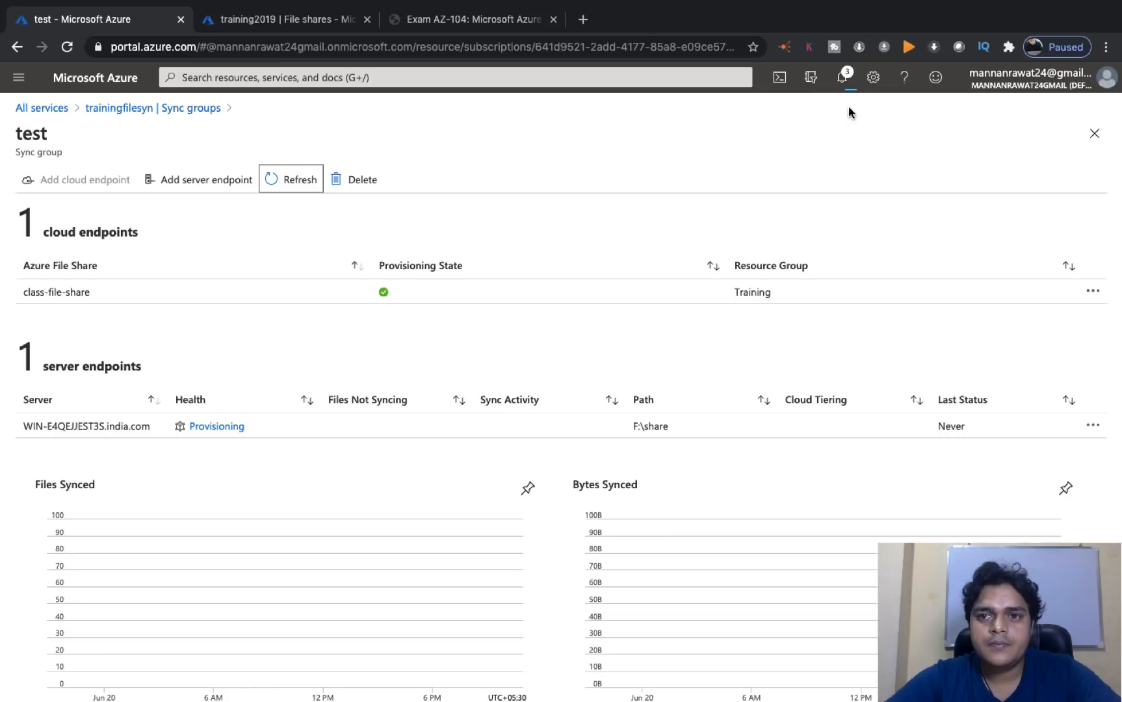
{"action": "left_click", "coordinate": [843, 78]}
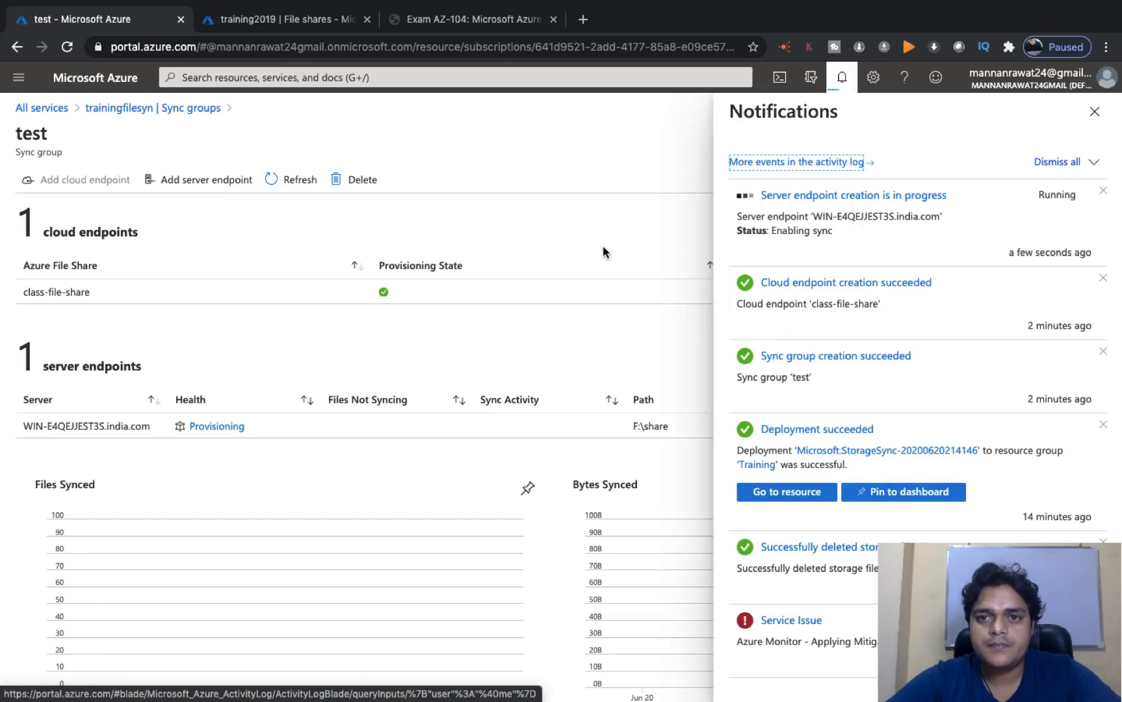
{"action": "key", "text": "ctrl+Right"}
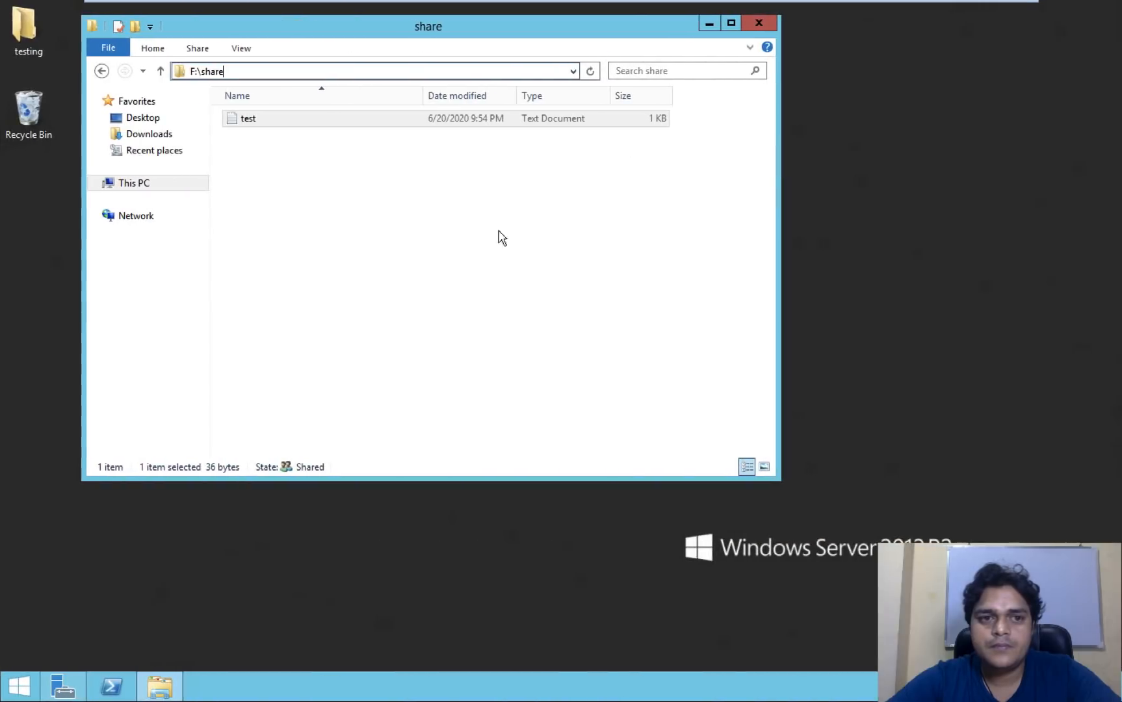
{"action": "double_click", "coordinate": [273, 115]}
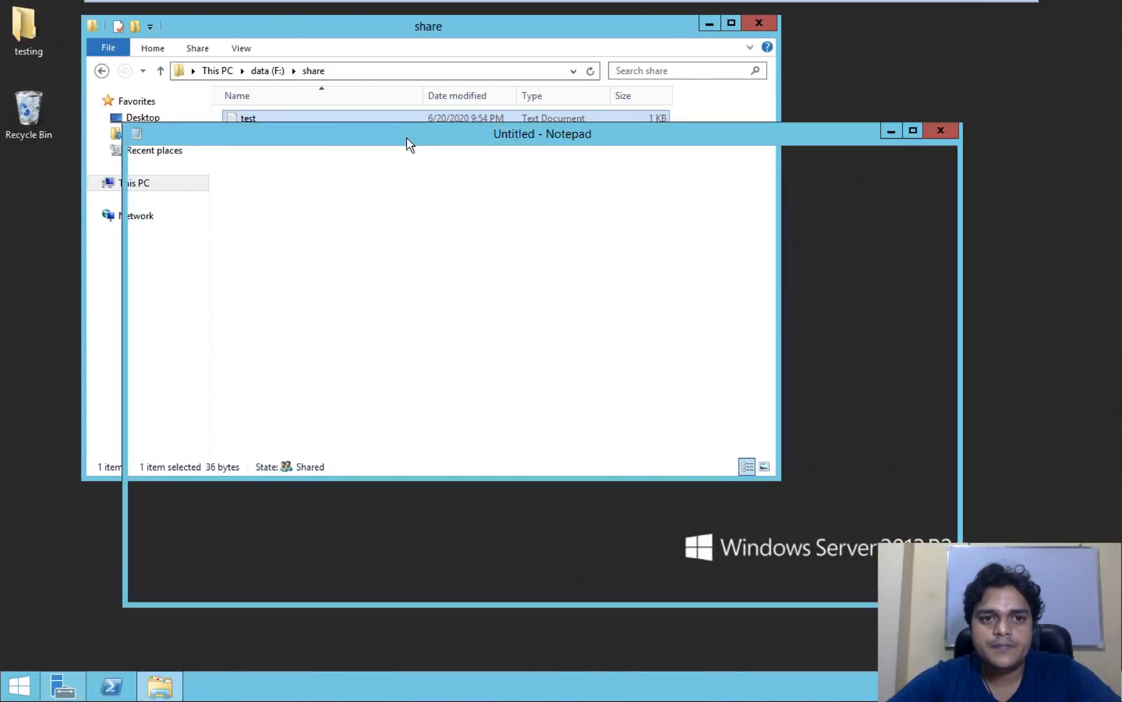
{"action": "key", "text": "ctrl+Left"}
{"action": "key", "text": "ctrl+Left"}
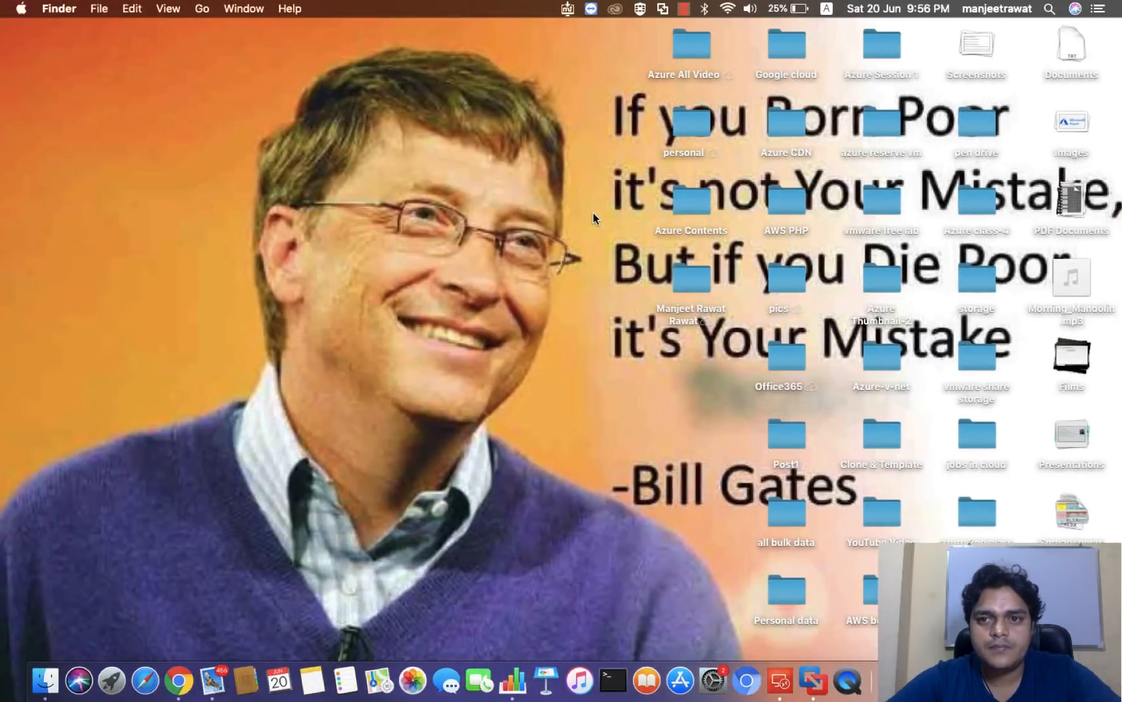
{"action": "key", "text": "ctrl+Right"}
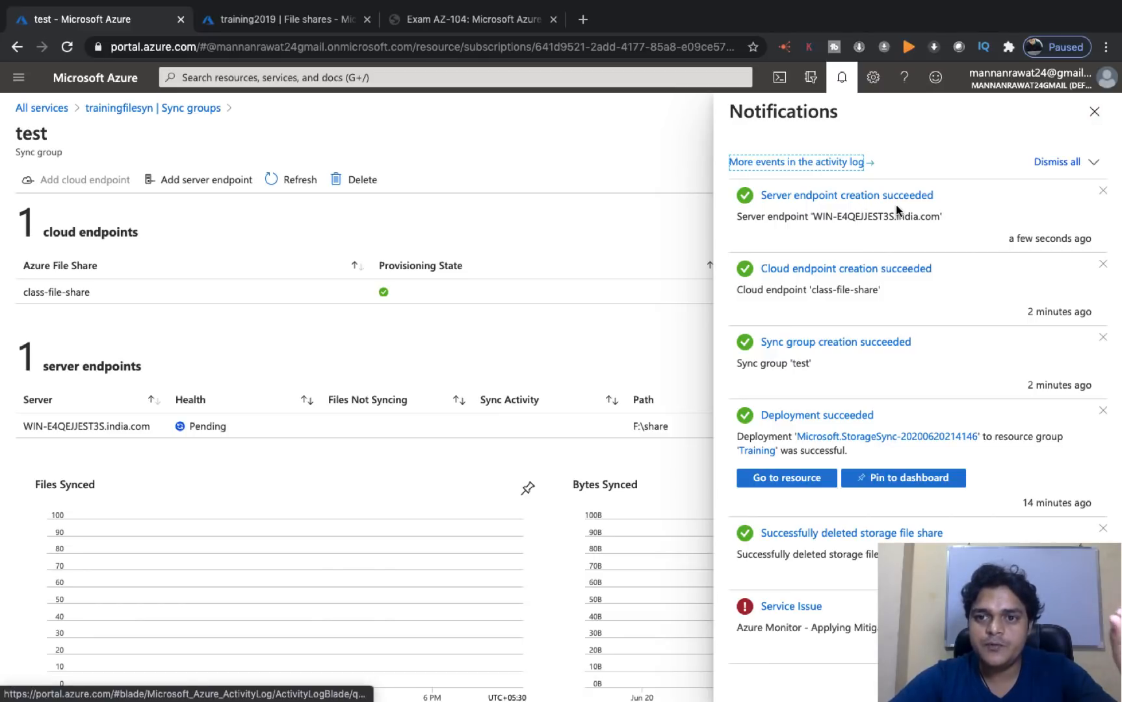
{"action": "left_click", "coordinate": [1095, 111]}
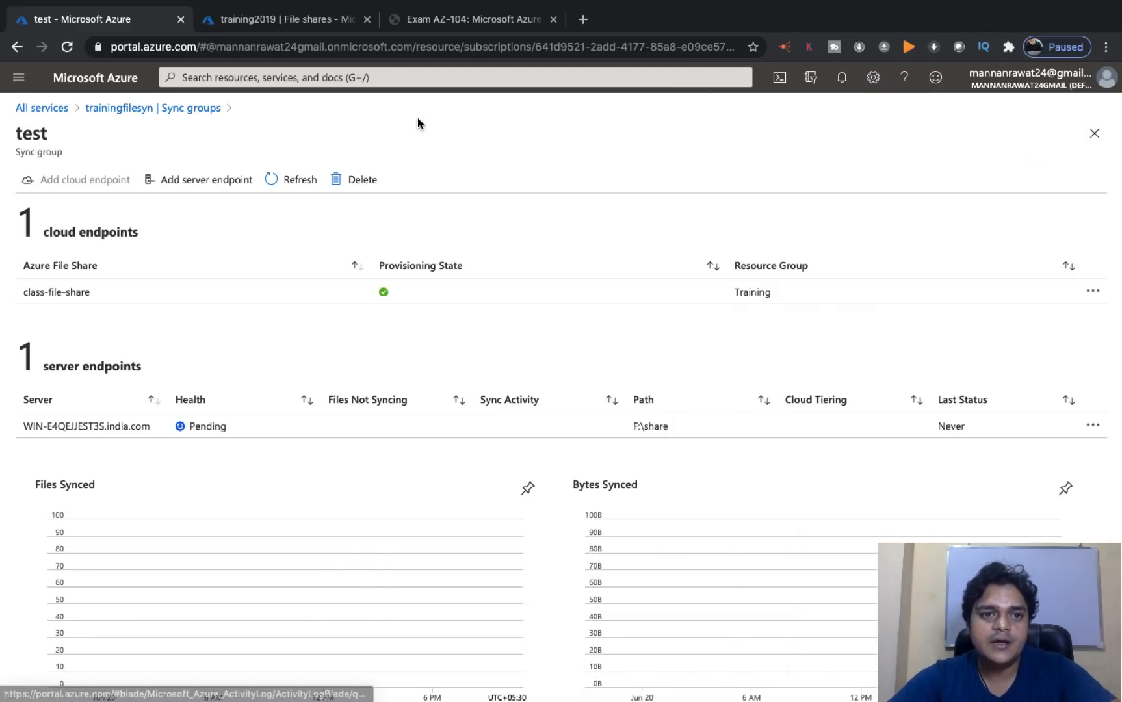
{"action": "left_click", "coordinate": [294, 182]}
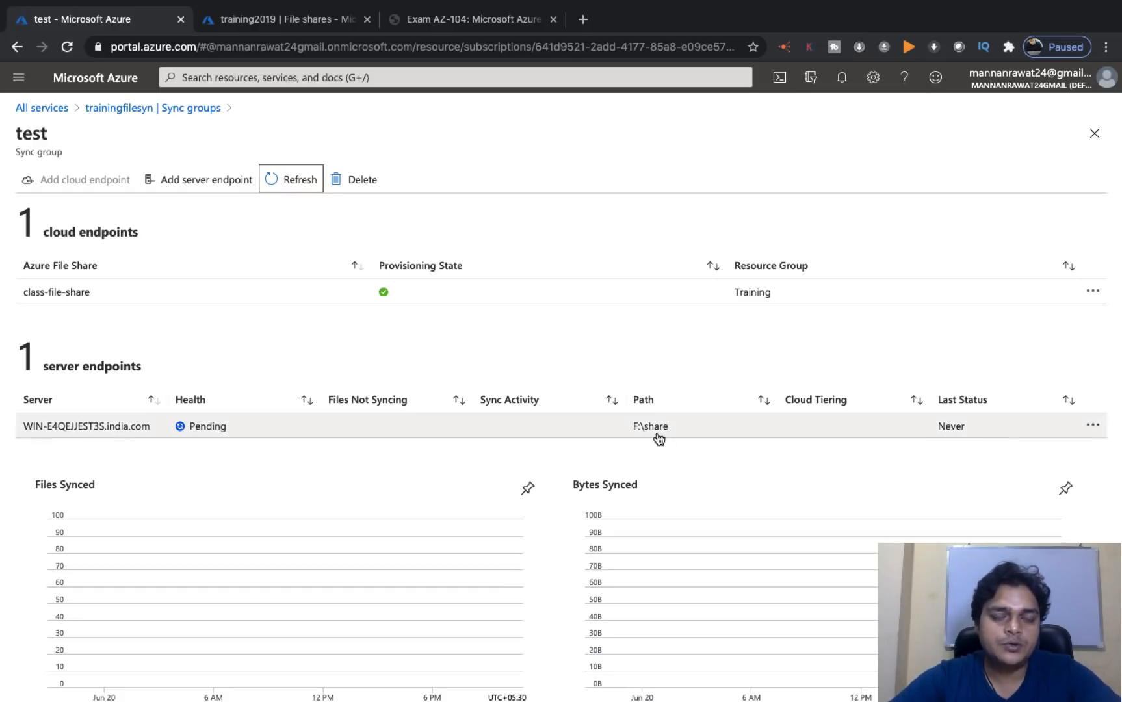
- Open class-file-share in training2019 and refresh to see the synced test.txt
{"action": "left_click", "coordinate": [299, 21]}
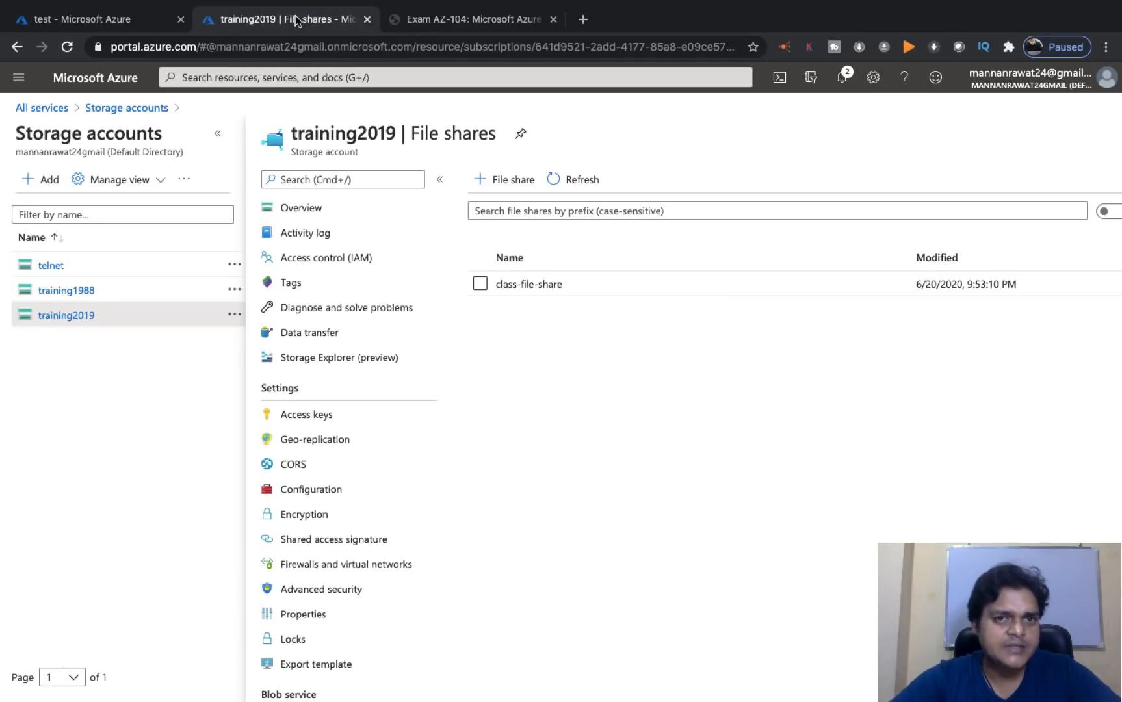
{"action": "left_click", "coordinate": [587, 177]}
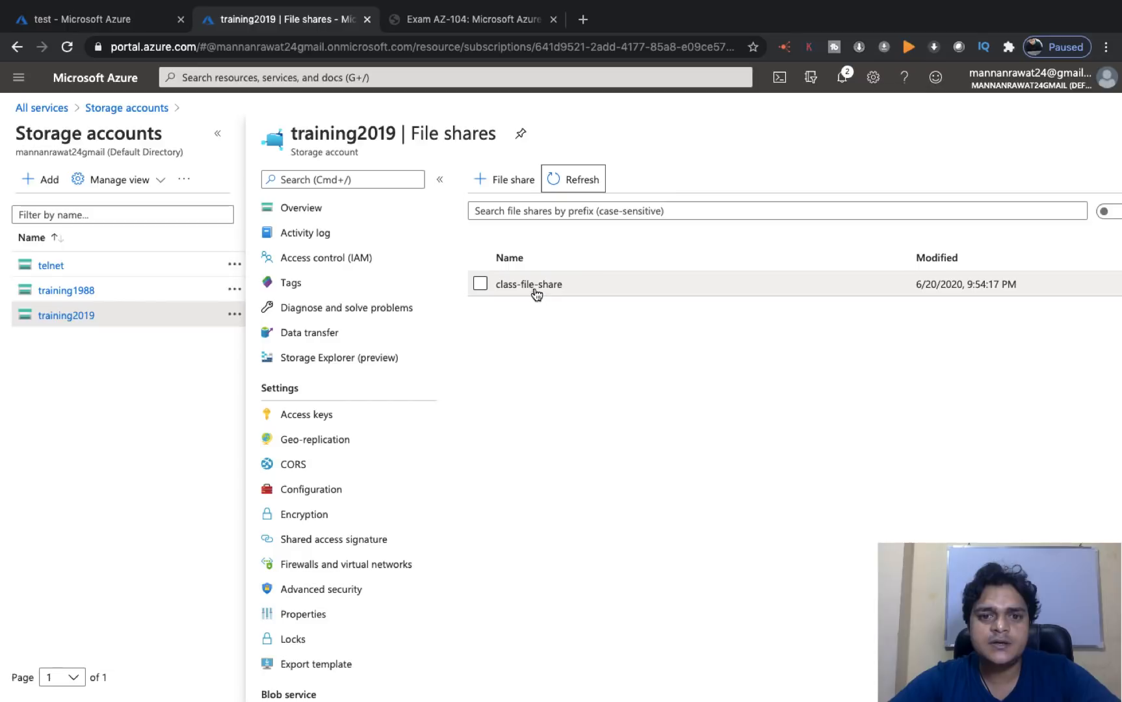
{"action": "left_click", "coordinate": [534, 286]}
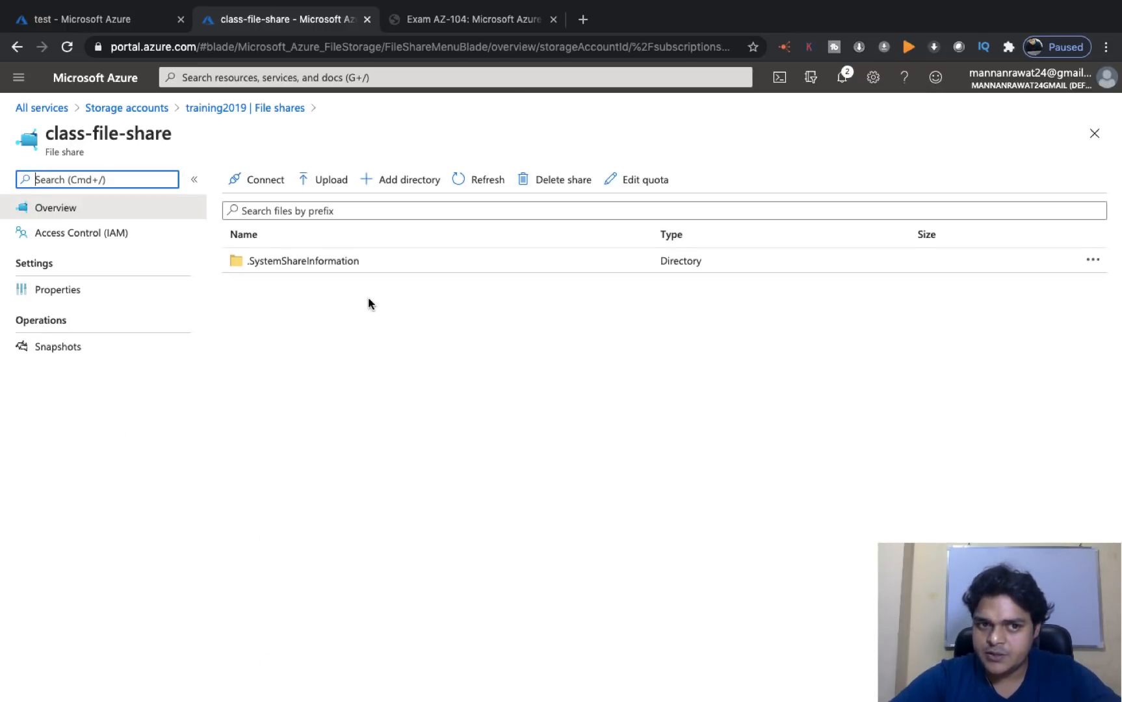
{"action": "left_click", "coordinate": [448, 174]}
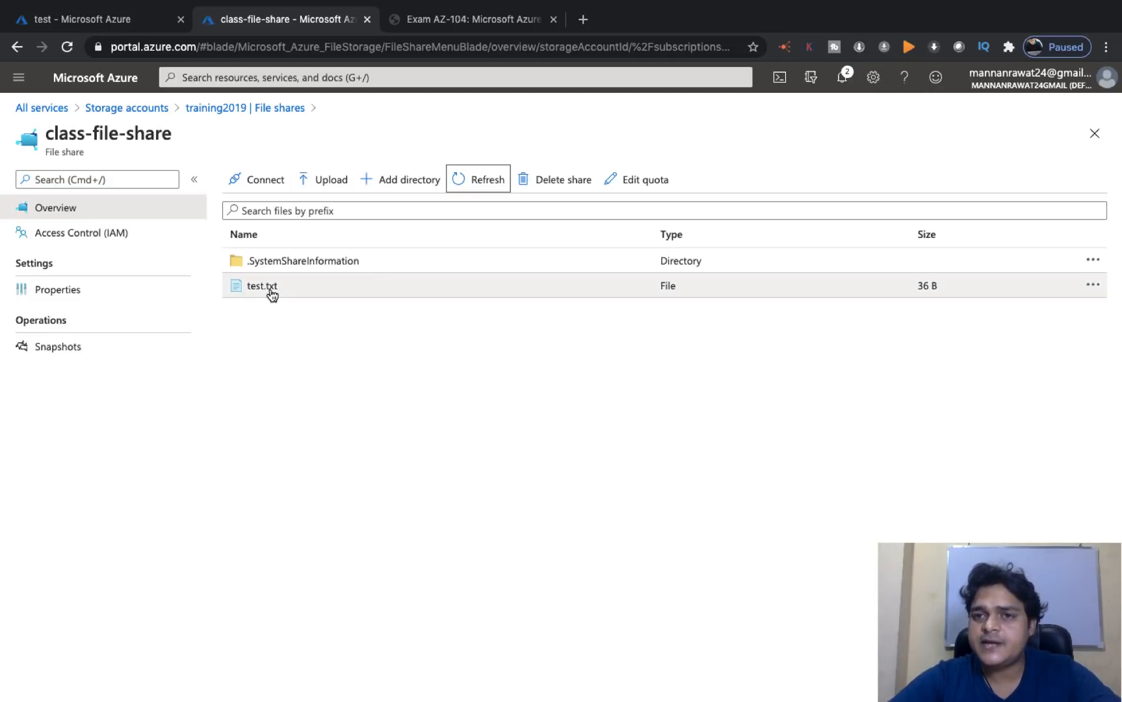
{"action": "key", "text": "ctrl+Right"}
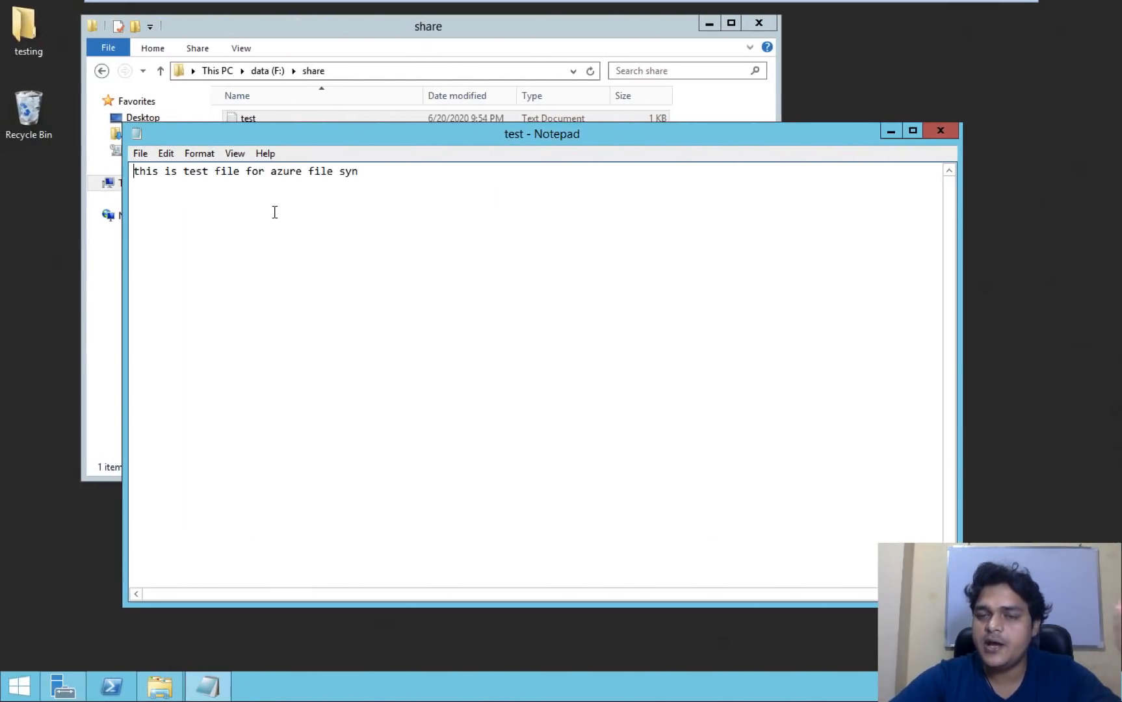
{"action": "key", "text": "ctrl+Left"}
- Download test.txt from class-file-share and open the downloaded copy
{"action": "double_click", "coordinate": [266, 289]}
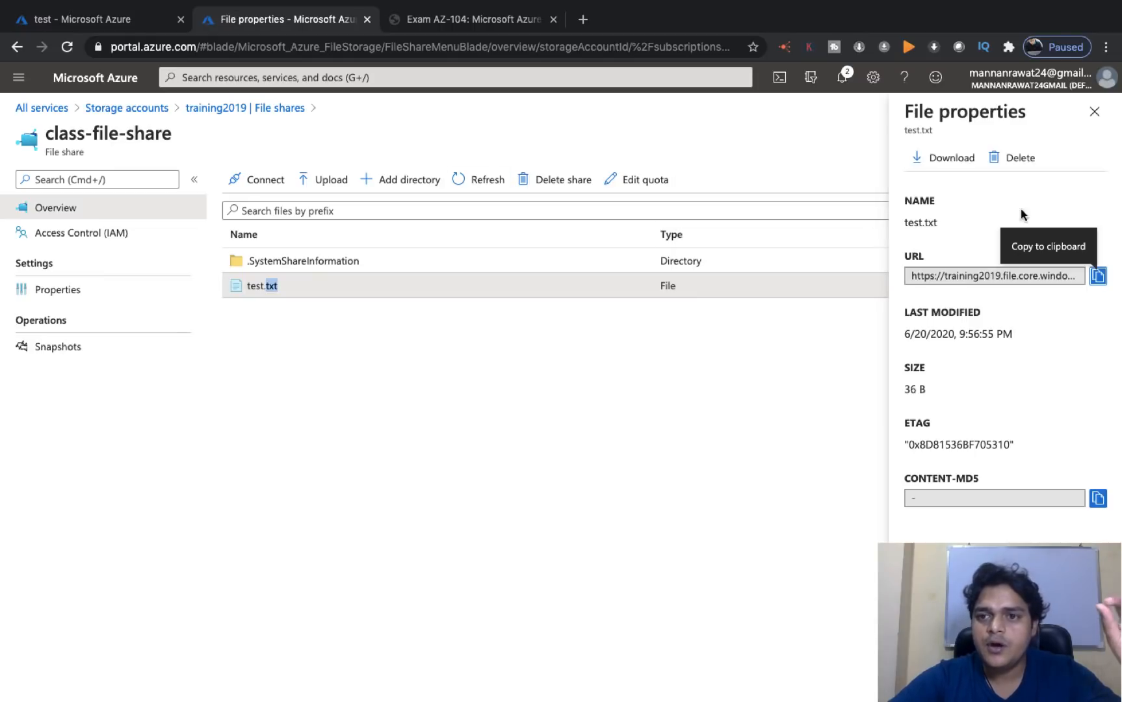
{"action": "left_click", "coordinate": [952, 158]}
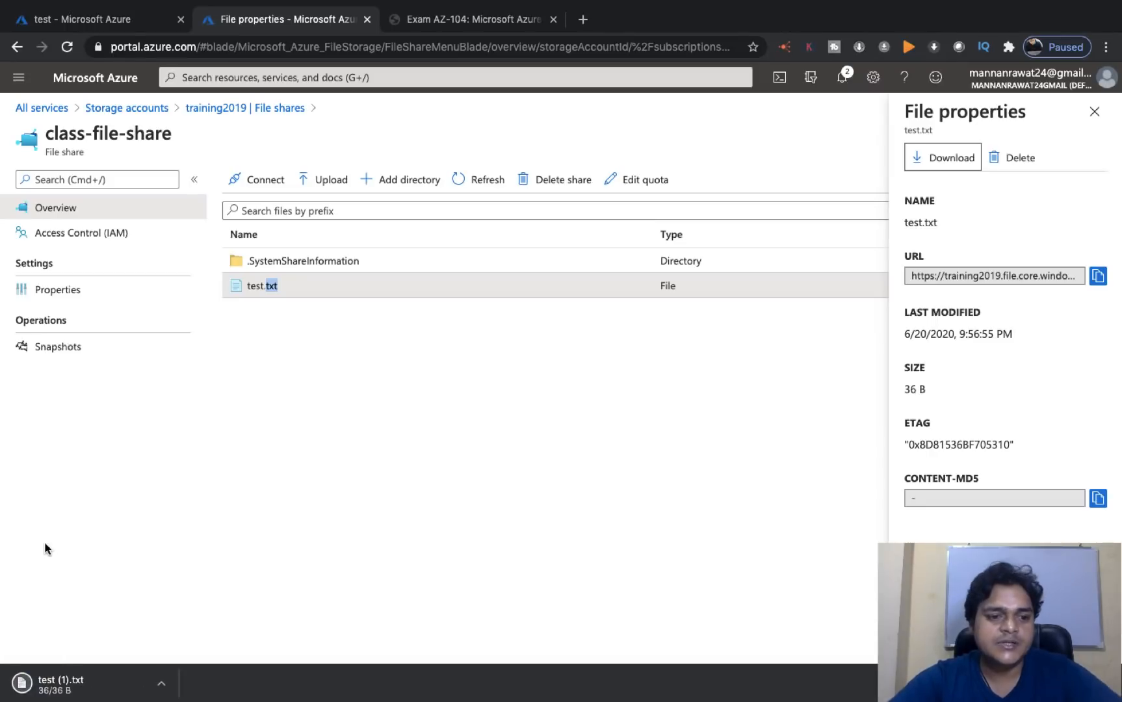
{"action": "left_click", "coordinate": [161, 682]}
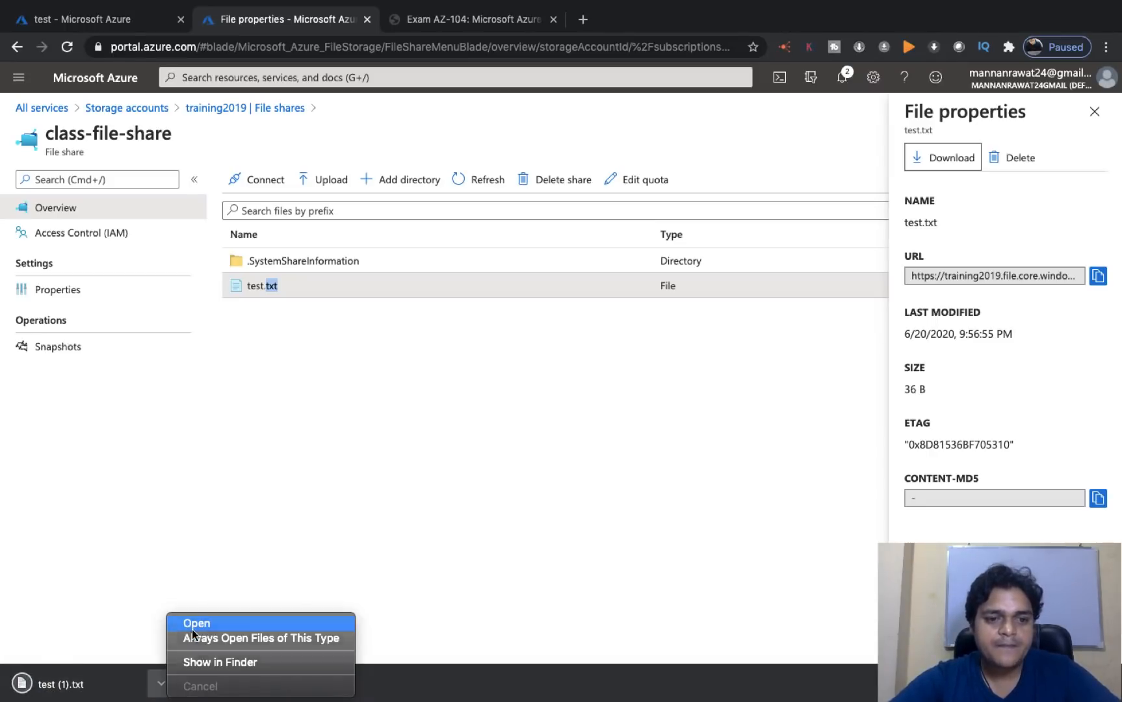
{"action": "left_click", "coordinate": [193, 635]}
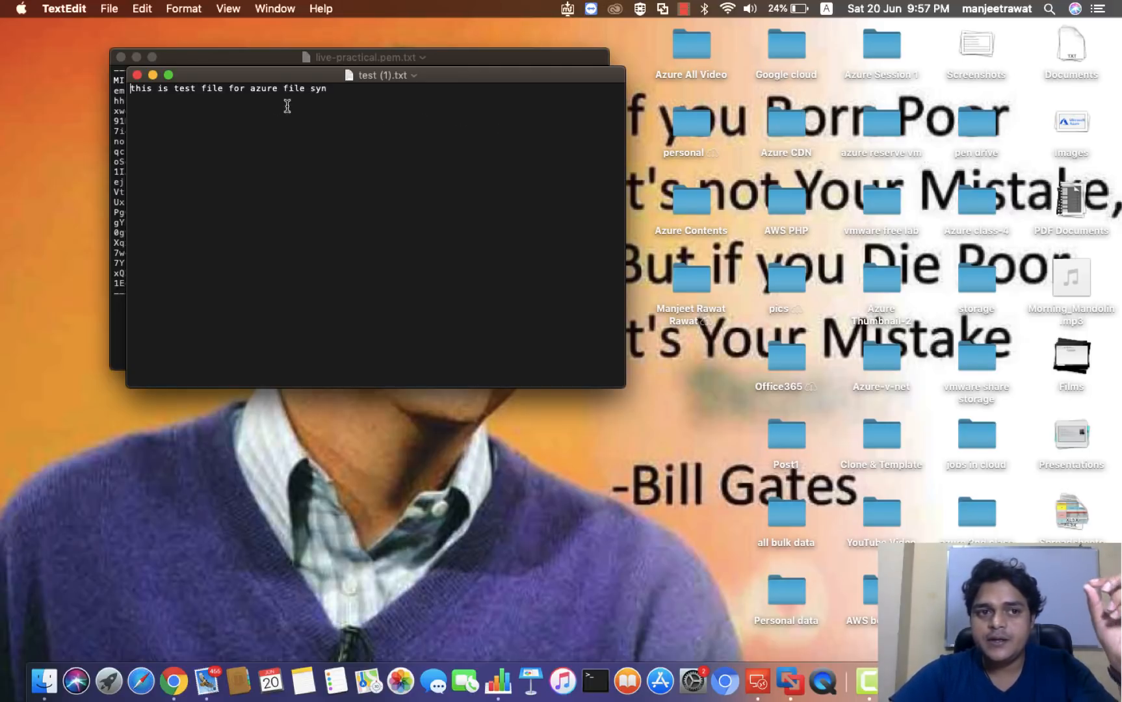
- Minimize the test (1).txt window and close the other TextEdit window
{"action": "left_click", "coordinate": [154, 75]}
{"action": "left_click", "coordinate": [121, 58]}
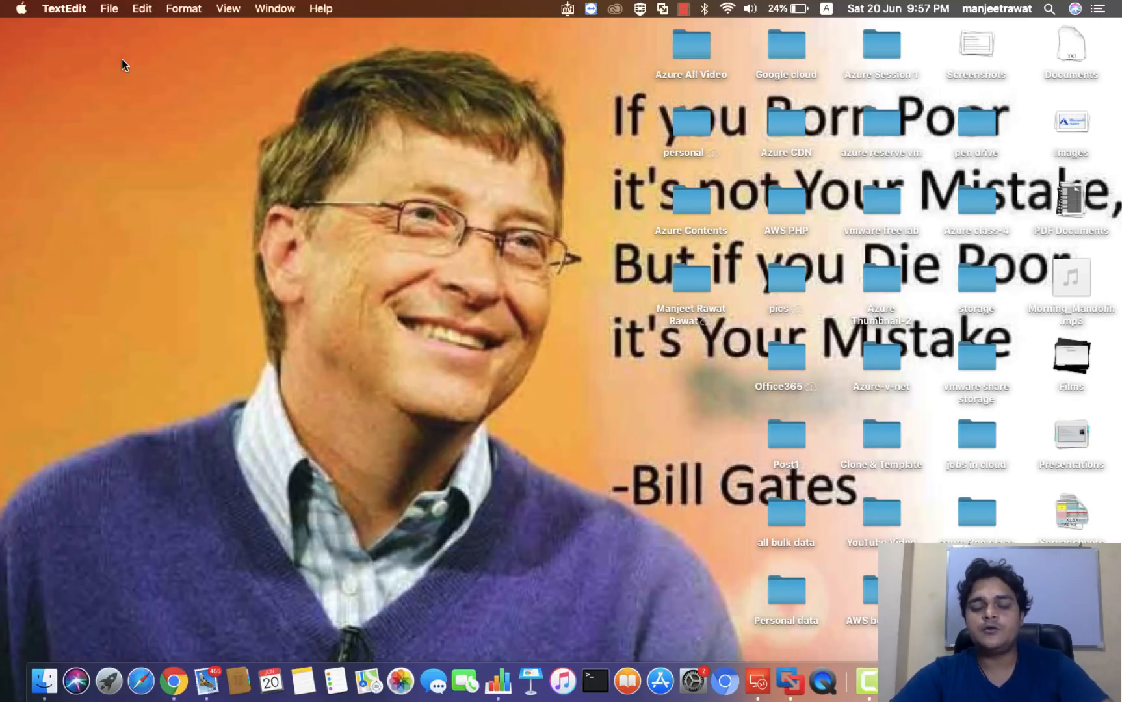